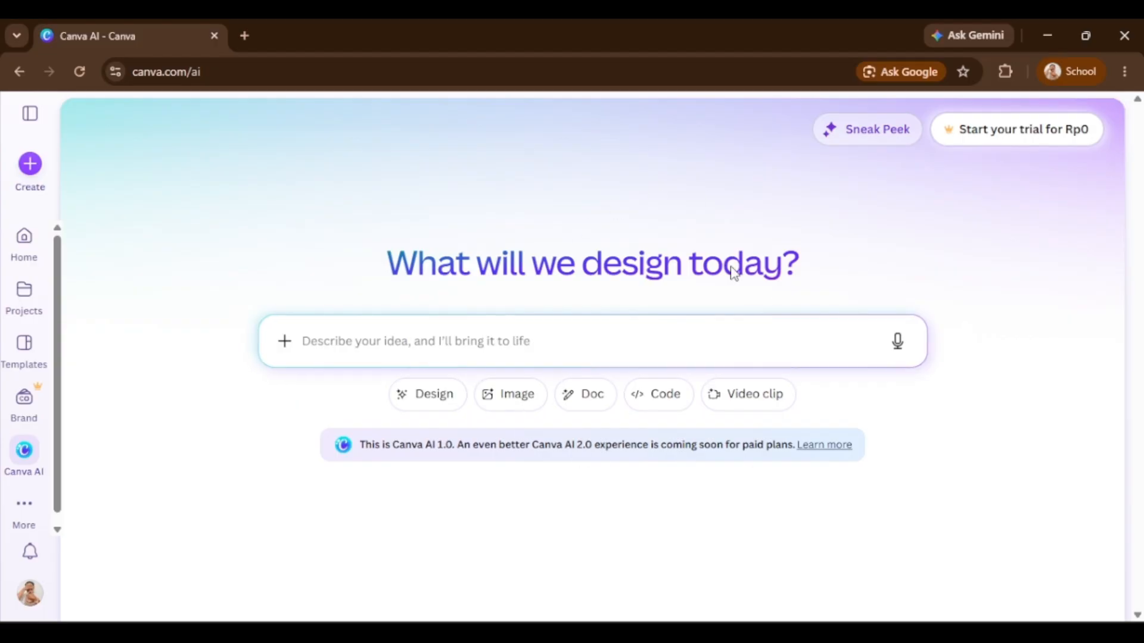
Switch the Canva AI prompt box to Code mode.
{"action": "left_click", "coordinate": [666, 405]}
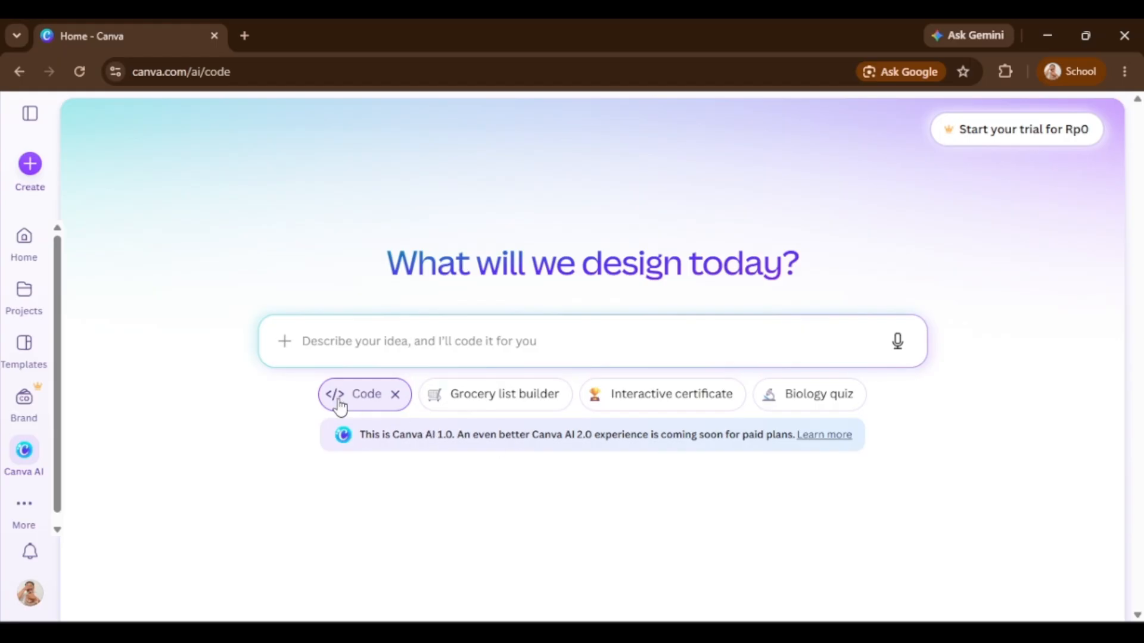
{"action": "left_click", "coordinate": [395, 398]}
{"action": "left_click", "coordinate": [411, 401]}
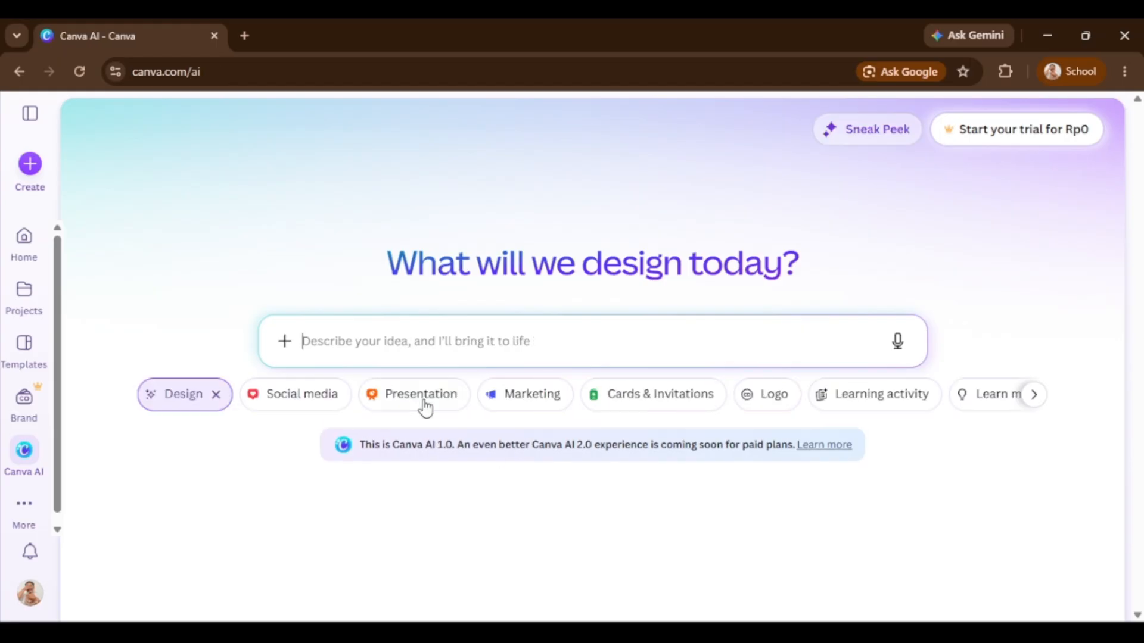
{"action": "left_click", "coordinate": [216, 398]}
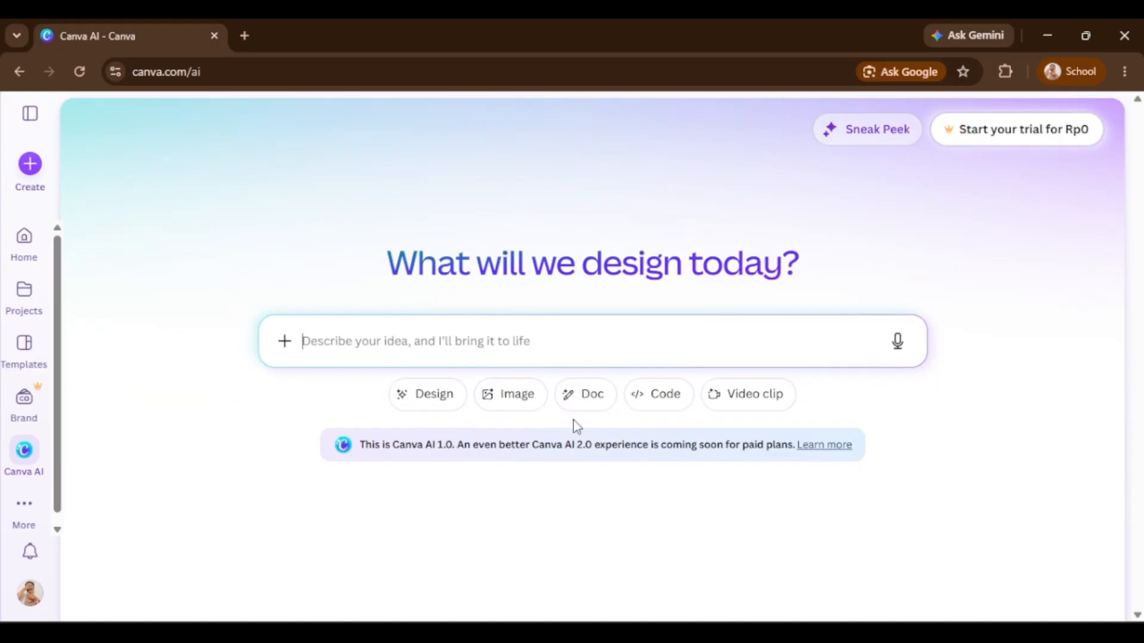
{"action": "left_click", "coordinate": [659, 398]}
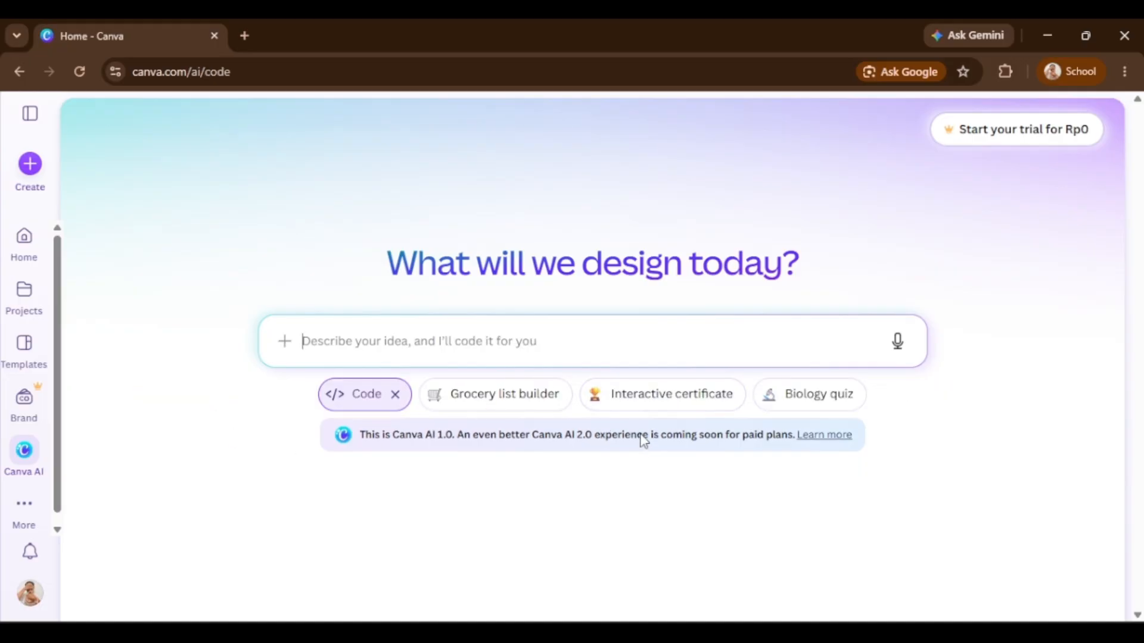
{"action": "left_click", "coordinate": [671, 396]}
{"action": "left_click", "coordinate": [738, 478]}
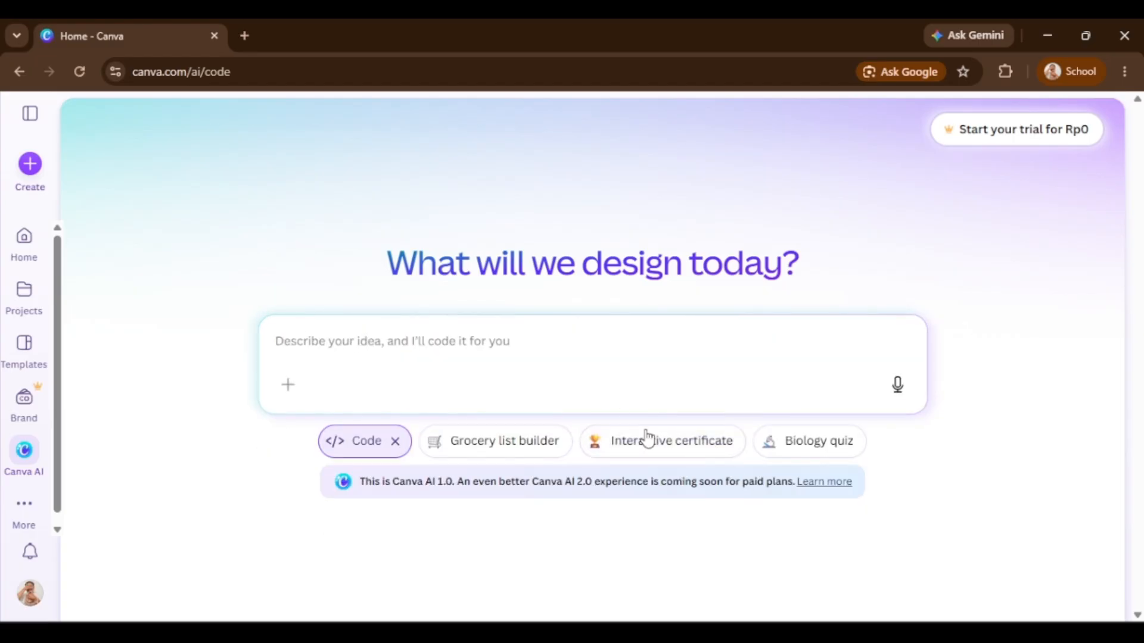
{"action": "left_click", "coordinate": [506, 444]}
{"action": "left_click_drag", "start_coordinate": [506, 364], "coordinate": [255, 341]}
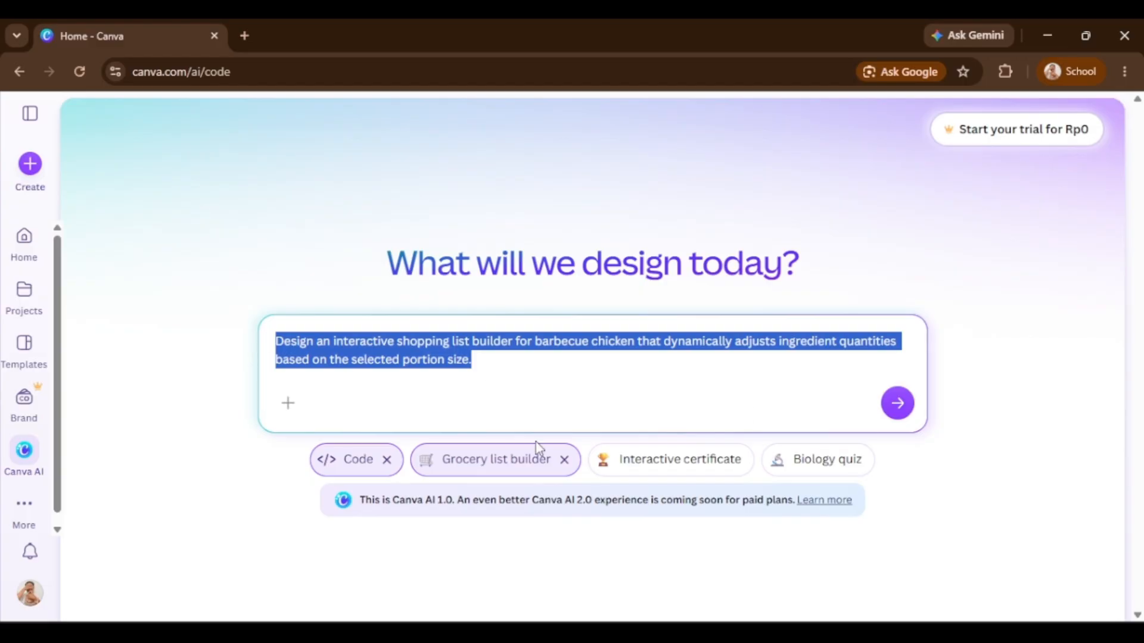
{"action": "key", "text": "BackSpace"}
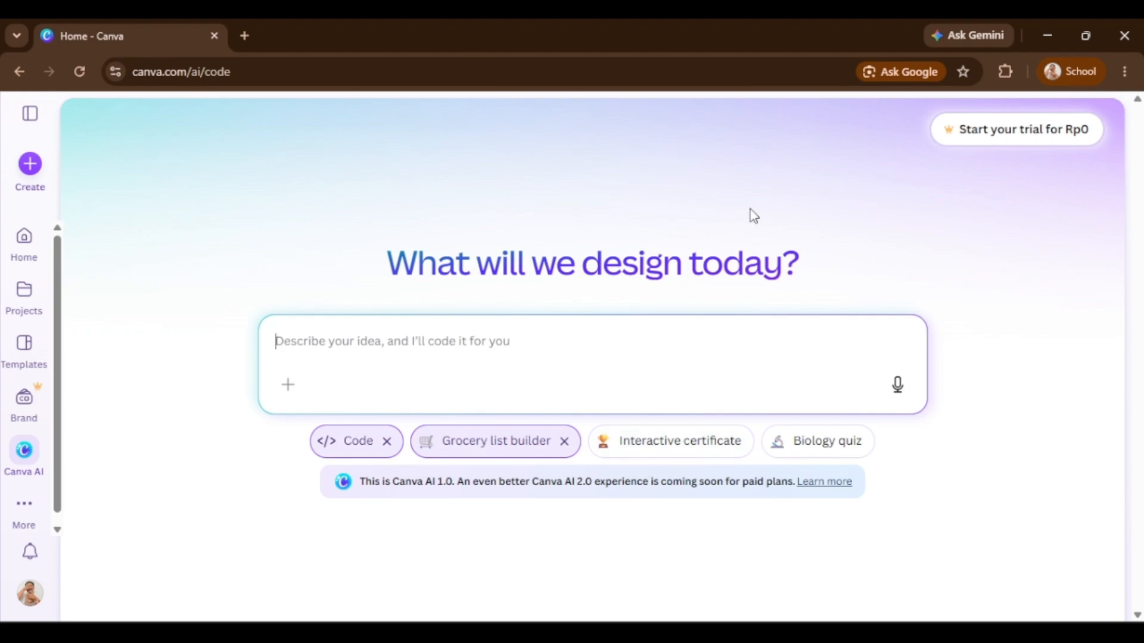
{"action": "left_click", "coordinate": [565, 443]}
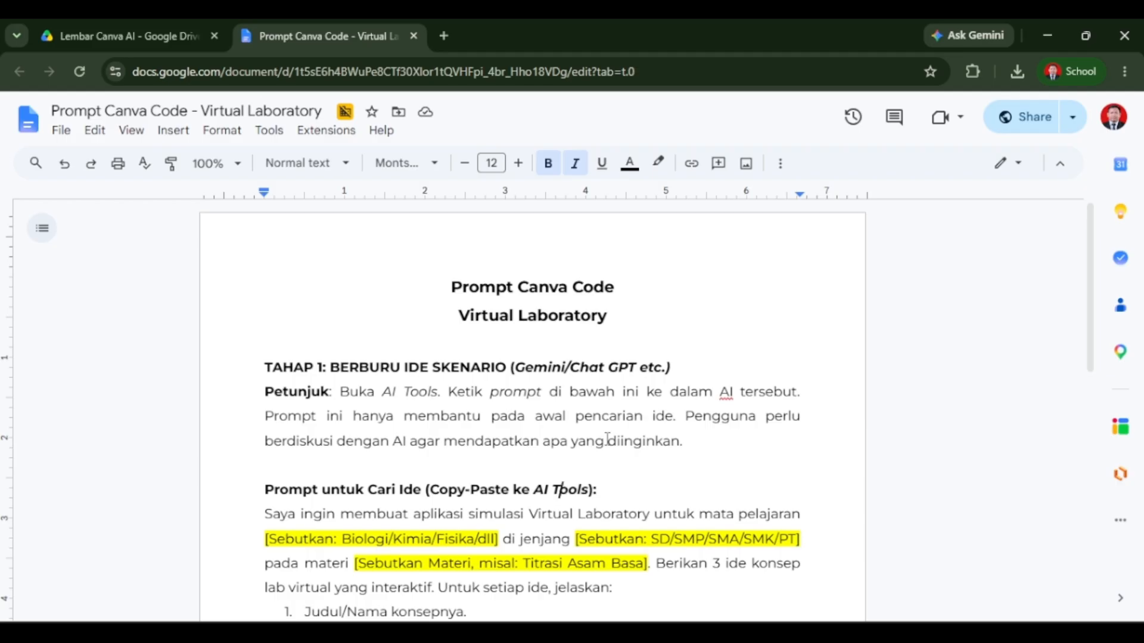
Read through the first-stage idea-search prompt in the Virtual Laboratory prompt document.
{"action": "scroll", "coordinate": [607, 439], "scroll_direction": "down", "scroll_amount": 2}
{"action": "scroll", "coordinate": [607, 439], "scroll_direction": "up", "scroll_amount": 2}
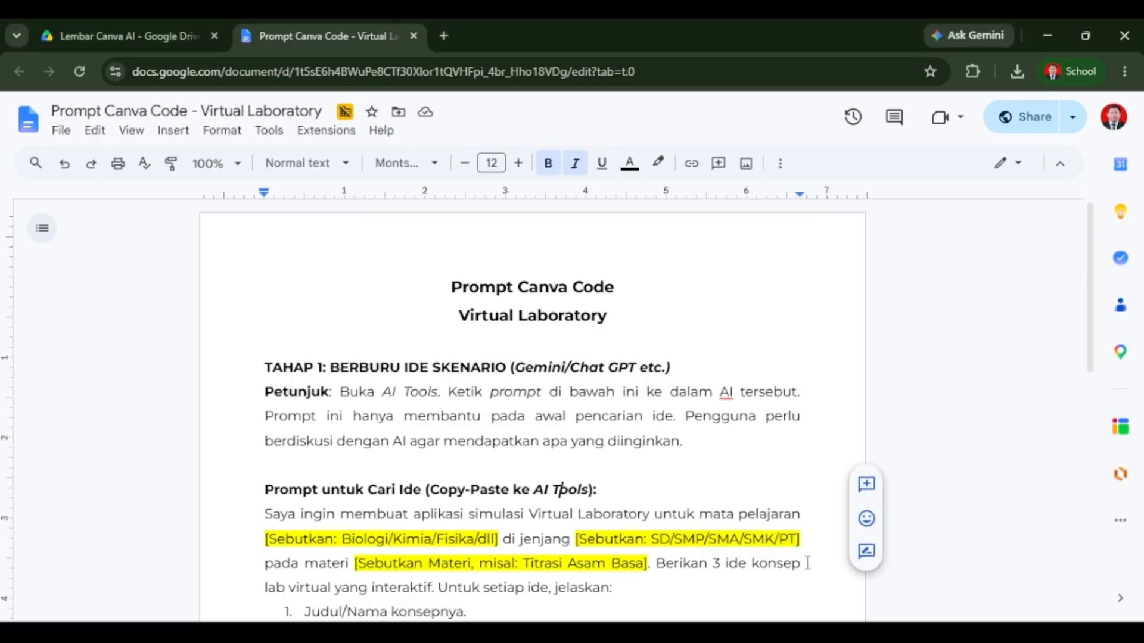
{"action": "left_click", "coordinate": [509, 417]}
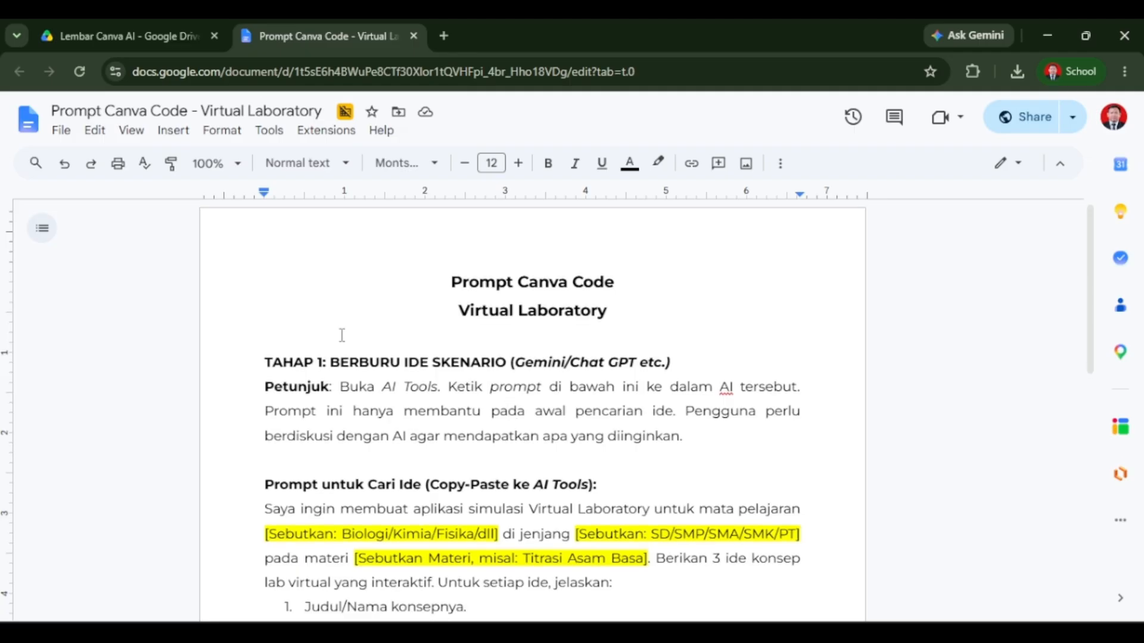
{"action": "scroll", "coordinate": [342, 335], "scroll_direction": "down", "scroll_amount": 2}
{"action": "scroll", "coordinate": [342, 336], "scroll_direction": "down", "scroll_amount": 2}
{"action": "scroll", "coordinate": [342, 335], "scroll_direction": "up", "scroll_amount": 2}
{"action": "scroll", "coordinate": [352, 325], "scroll_direction": "down", "scroll_amount": 8}
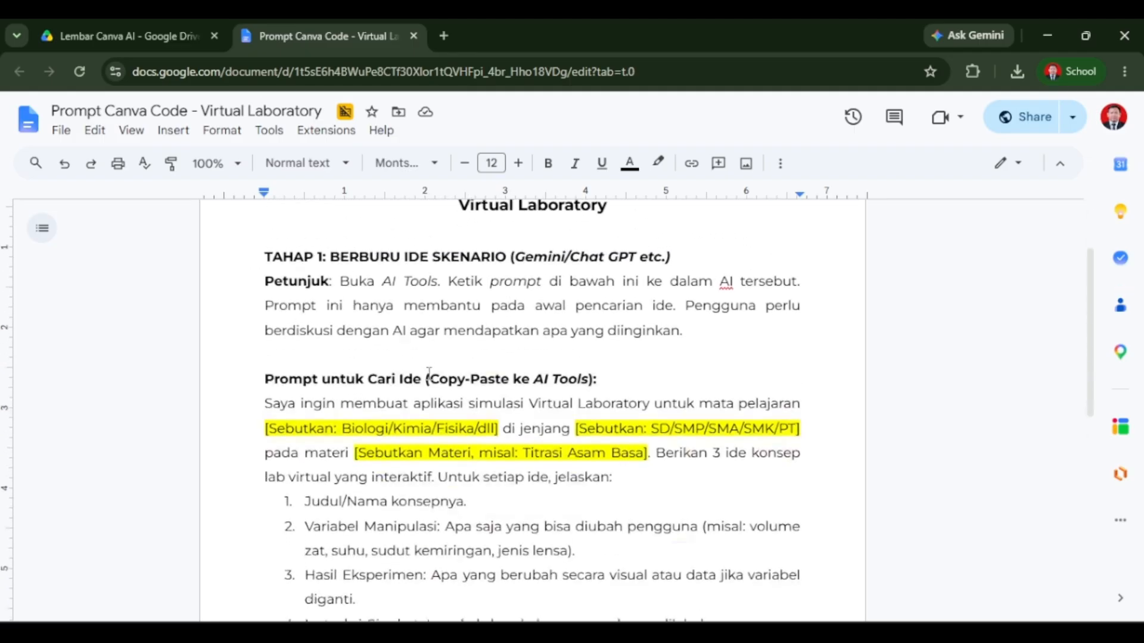
{"action": "scroll", "coordinate": [352, 322], "scroll_direction": "up", "scroll_amount": 6}
{"action": "scroll", "coordinate": [352, 325], "scroll_direction": "up", "scroll_amount": 3}
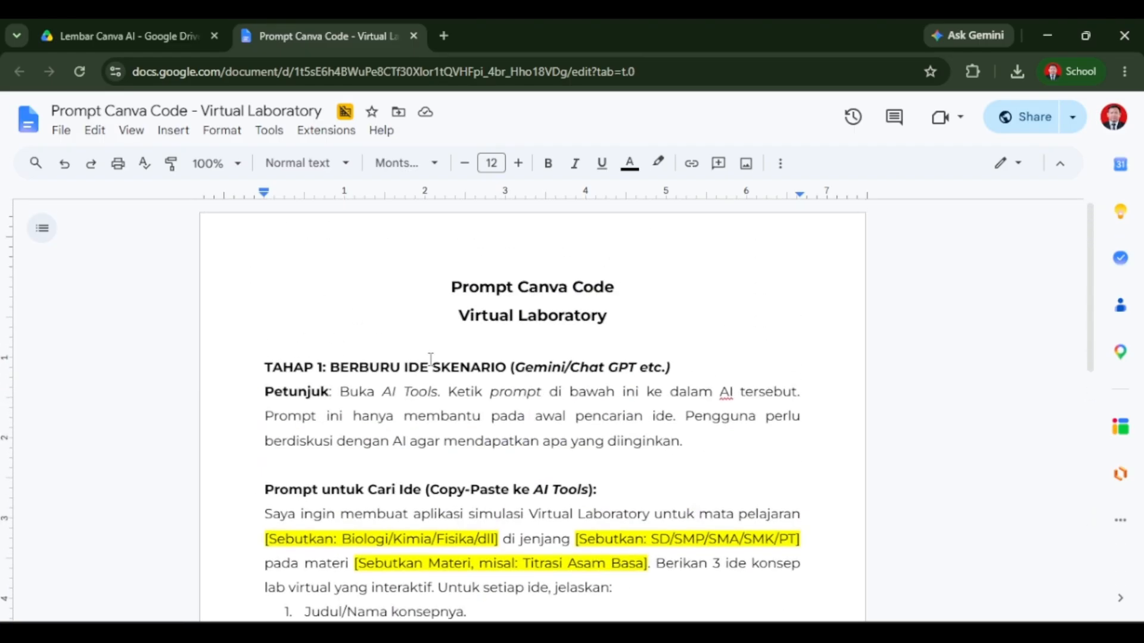
{"action": "scroll", "coordinate": [441, 407], "scroll_direction": "down", "scroll_amount": 4}
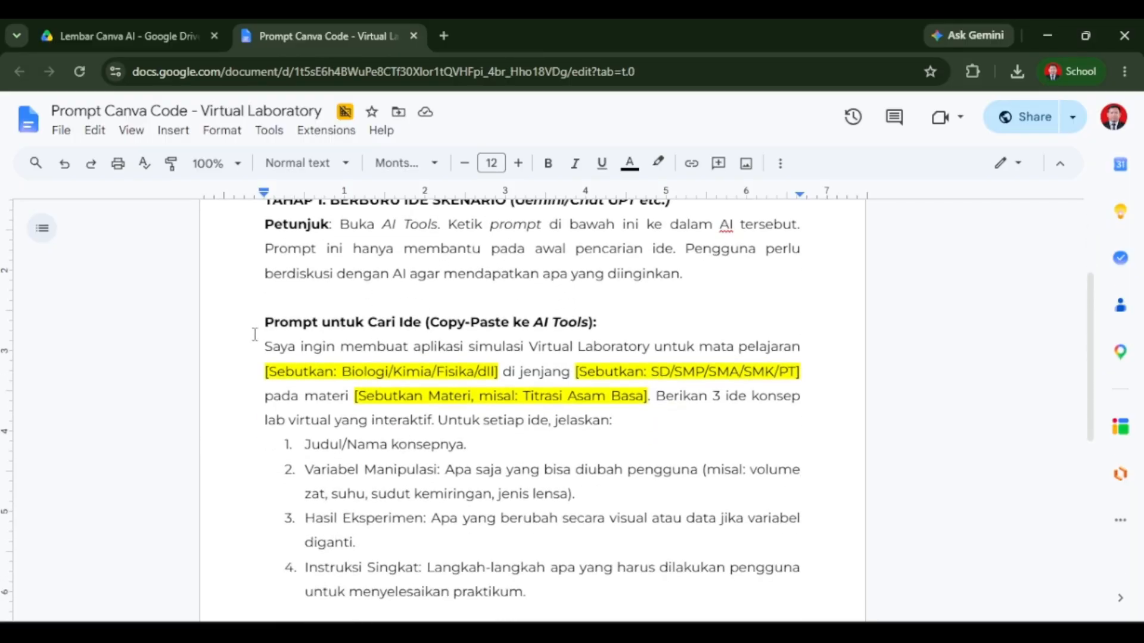
{"action": "left_click_drag", "start_coordinate": [261, 344], "coordinate": [538, 599]}
{"action": "left_click", "coordinate": [429, 395]}
{"action": "left_click_drag", "start_coordinate": [268, 346], "coordinate": [531, 592]}
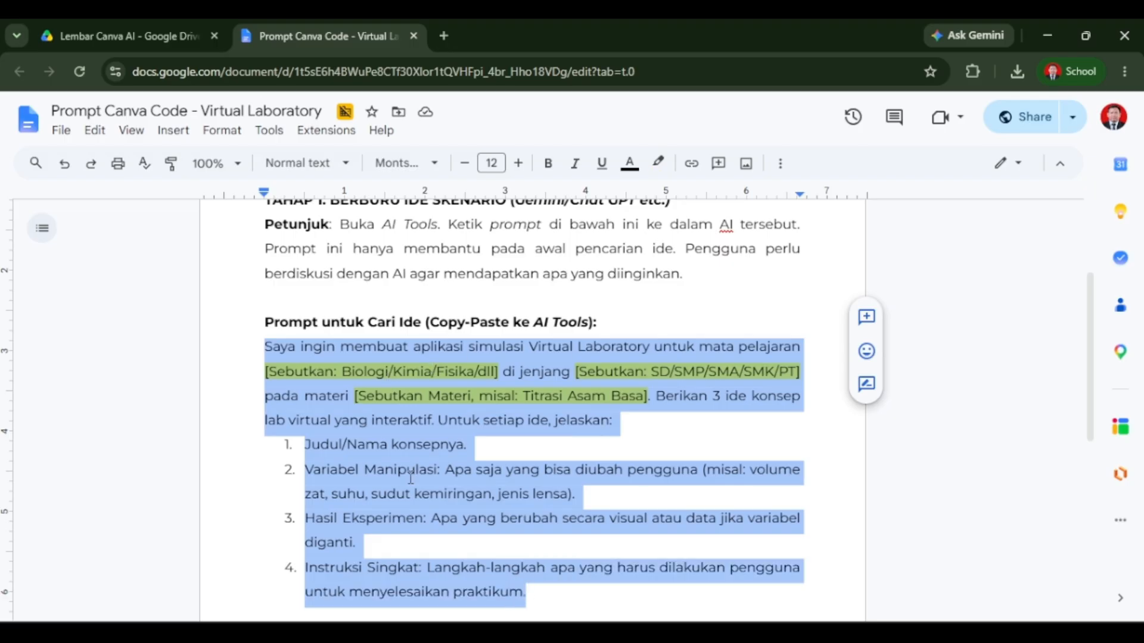
{"action": "left_click", "coordinate": [392, 445]}
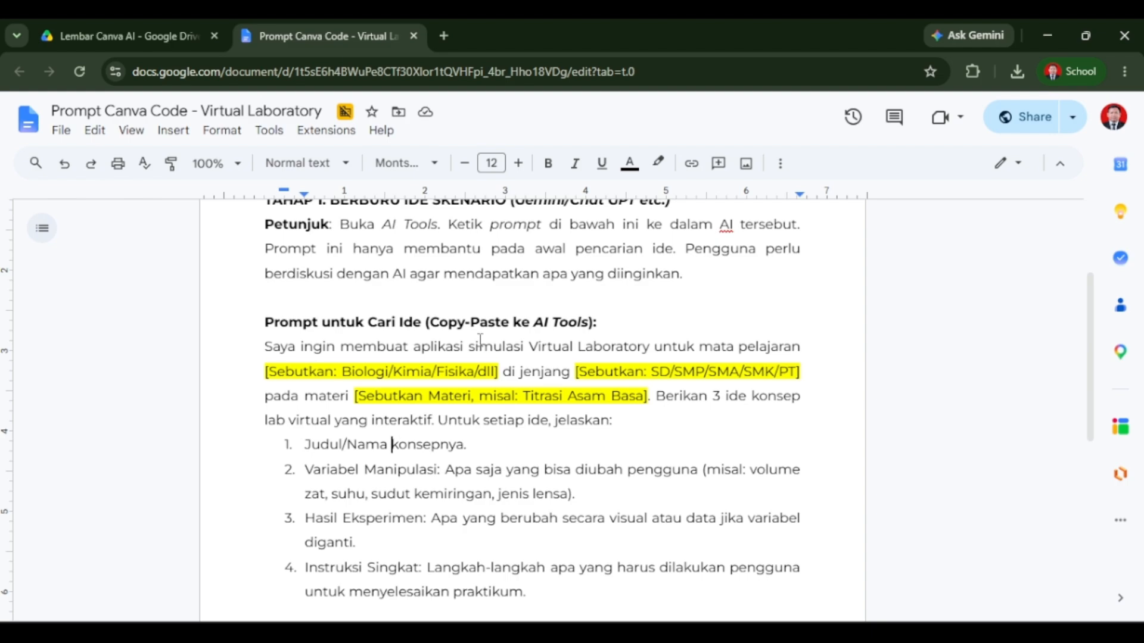
{"action": "scroll", "coordinate": [245, 340], "scroll_direction": "down", "scroll_amount": 3}
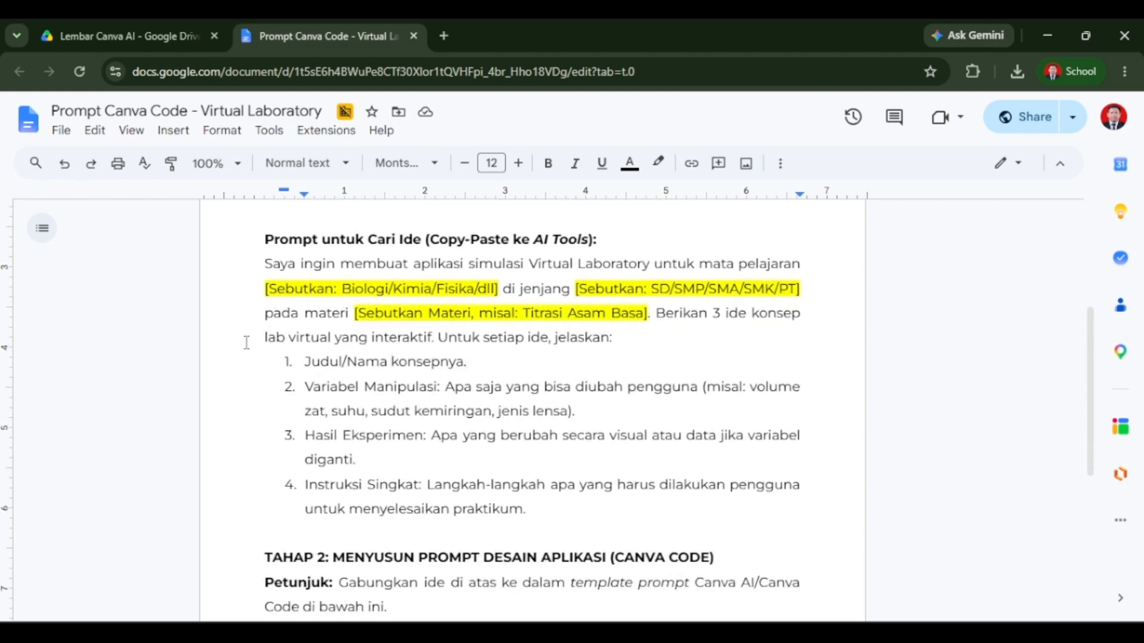
{"action": "scroll", "coordinate": [245, 339], "scroll_direction": "up", "scroll_amount": 3}
{"action": "left_click_drag", "start_coordinate": [267, 350], "coordinate": [551, 610]}
{"action": "scroll", "coordinate": [551, 608], "scroll_direction": "down", "scroll_amount": 1}
{"action": "left_click", "coordinate": [545, 554]}
{"action": "scroll", "coordinate": [269, 353], "scroll_direction": "up", "scroll_amount": 1}
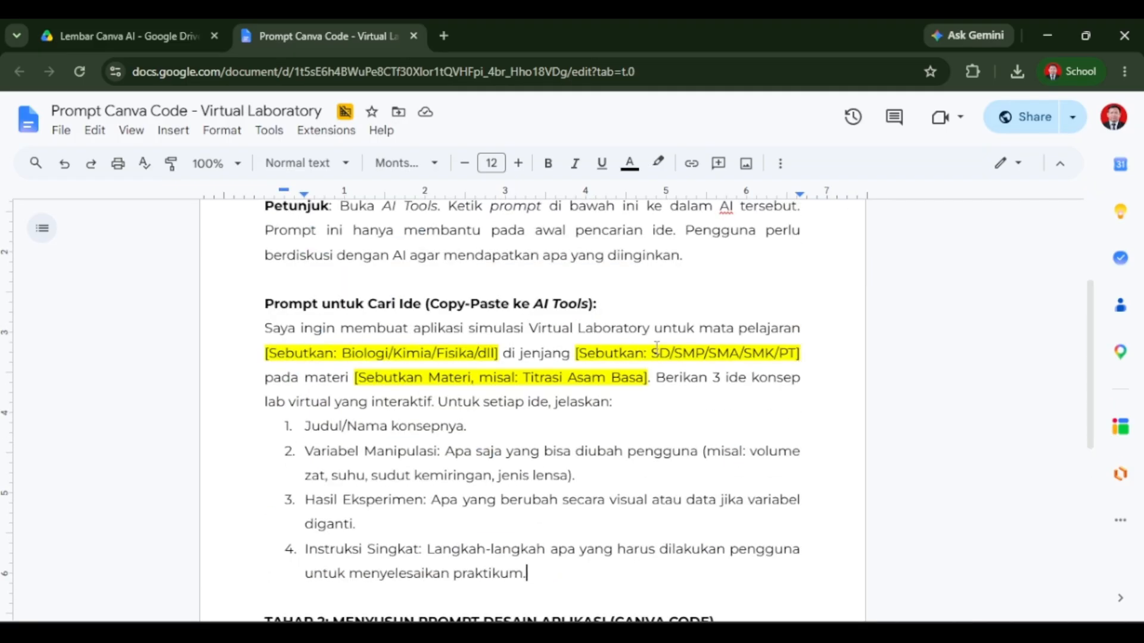
Fill the prompt's placeholders with subject Kimia, level SMA and topic Senyawa.
{"action": "left_click_drag", "start_coordinate": [258, 355], "coordinate": [501, 353]}
{"action": "type", "text": "Kimia"}
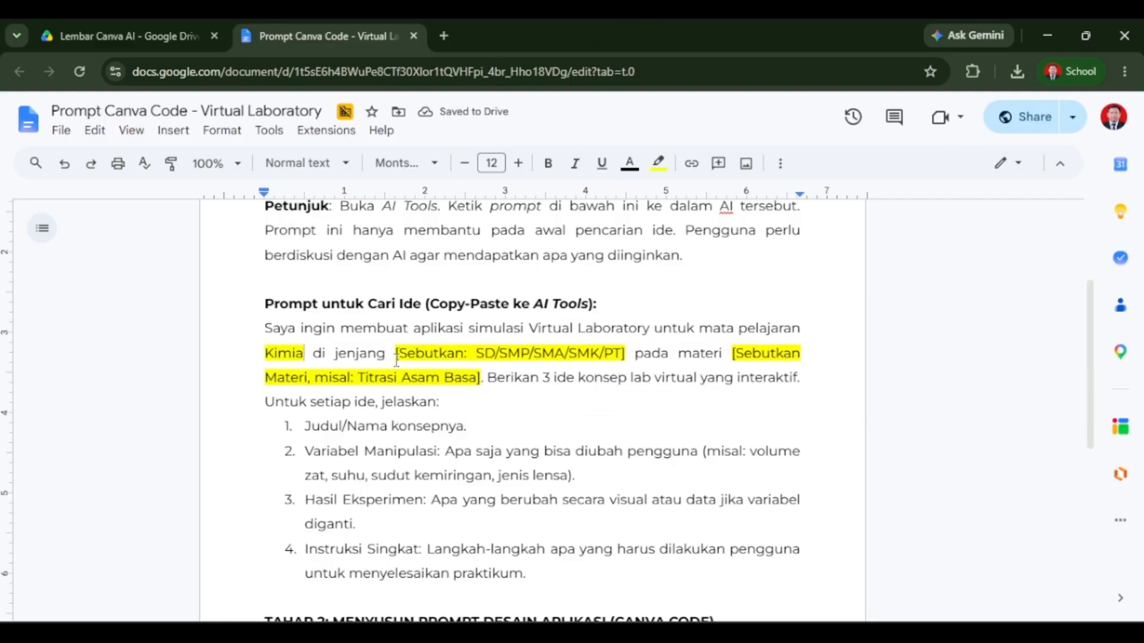
{"action": "left_click_drag", "start_coordinate": [396, 359], "coordinate": [626, 359]}
{"action": "type", "text": "SMA"}
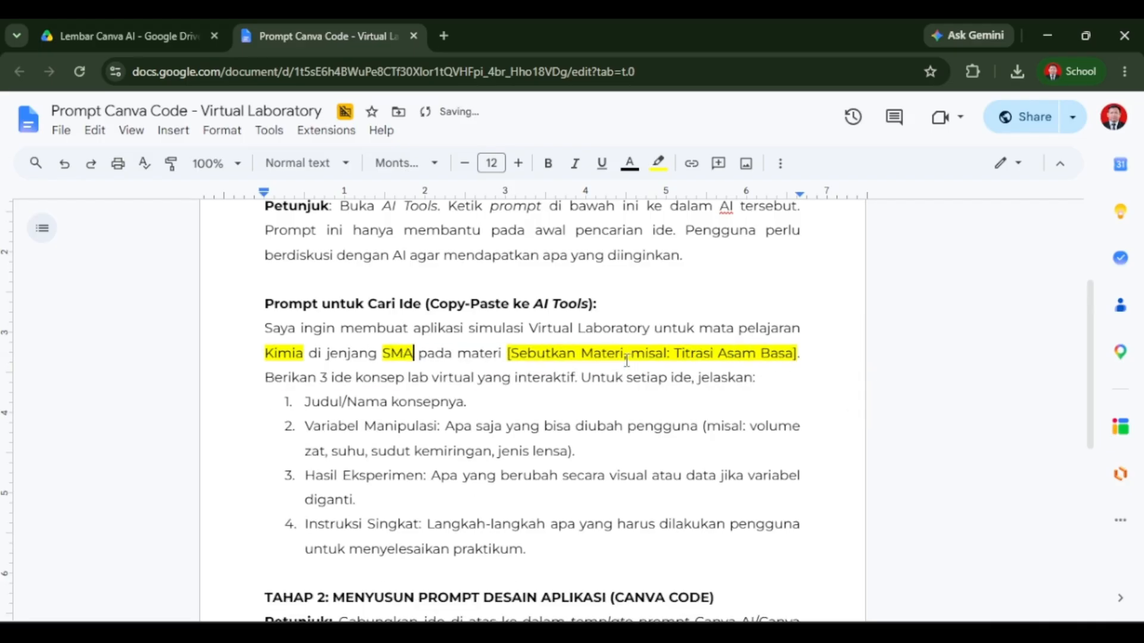
{"action": "left_click_drag", "start_coordinate": [507, 358], "coordinate": [820, 373]}
{"action": "type", "text": "Sen"}
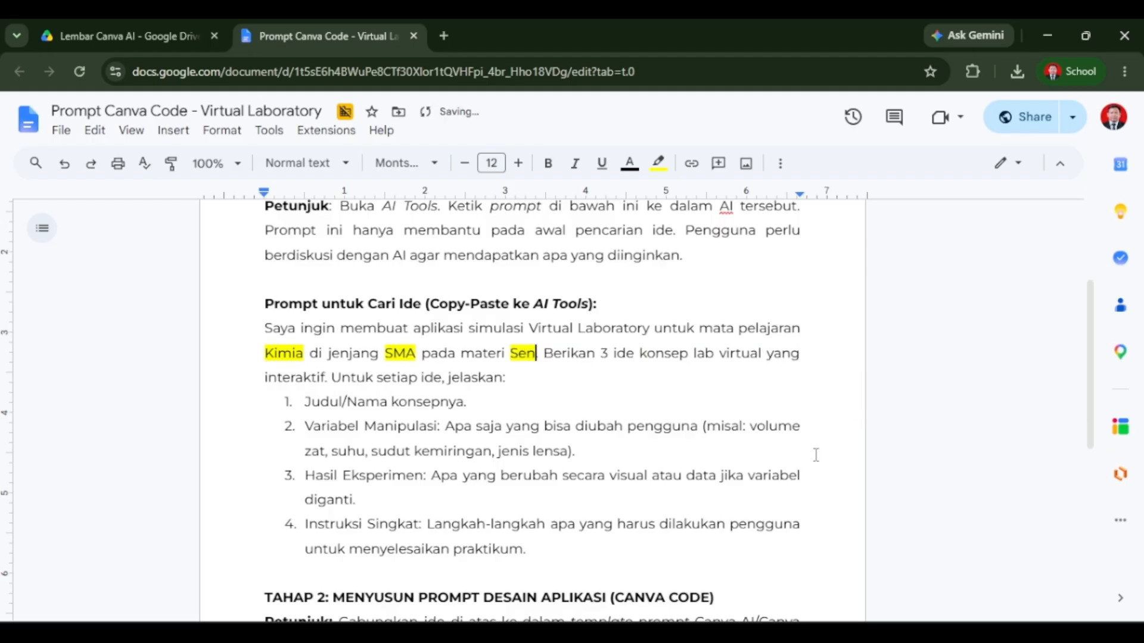
{"action": "type", "text": "yawa"}
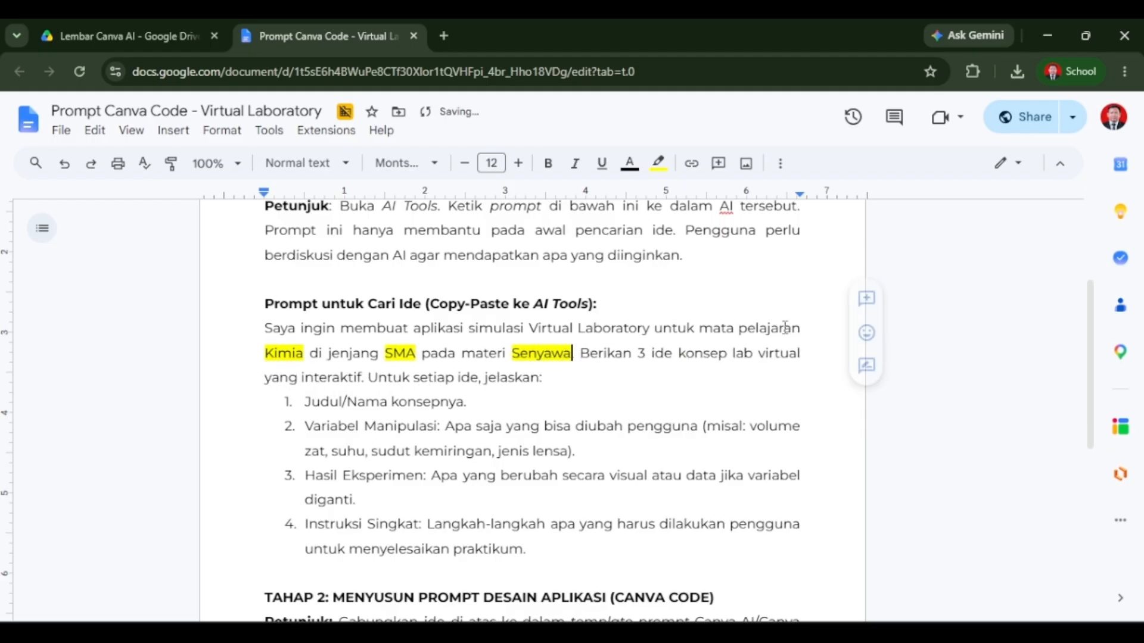
Copy the filled idea-search prompt into Gemini and send it.
{"action": "left_click_drag", "start_coordinate": [526, 550], "coordinate": [212, 322]}
{"action": "key", "text": "ctrl+c"}
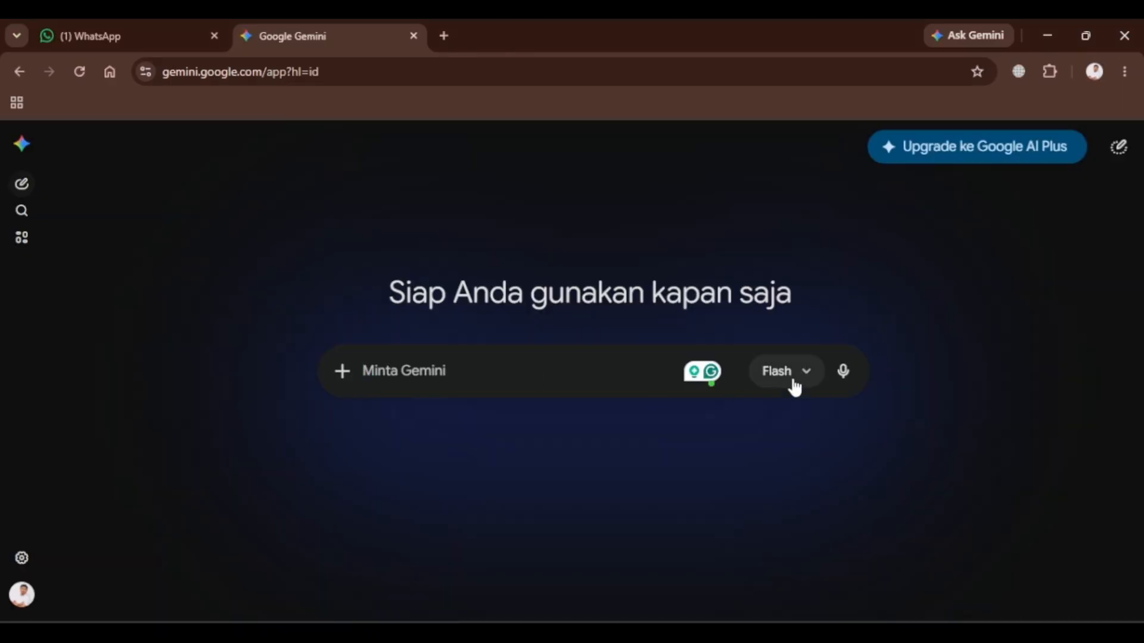
{"action": "left_click", "coordinate": [791, 372]}
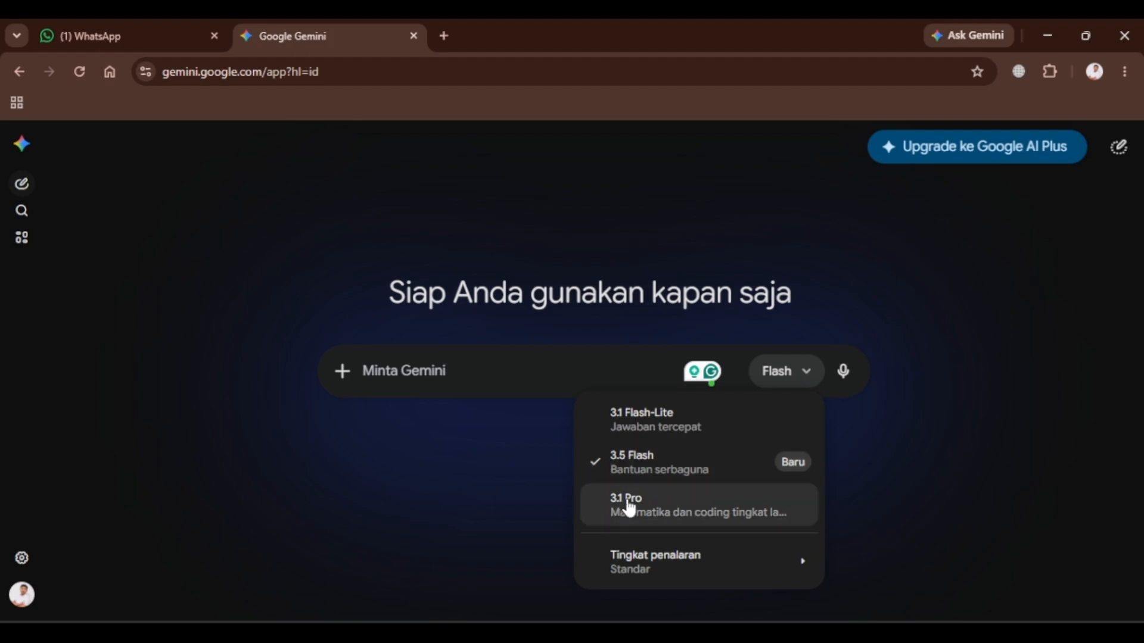
{"action": "left_click", "coordinate": [424, 453]}
{"action": "left_click", "coordinate": [427, 362]}
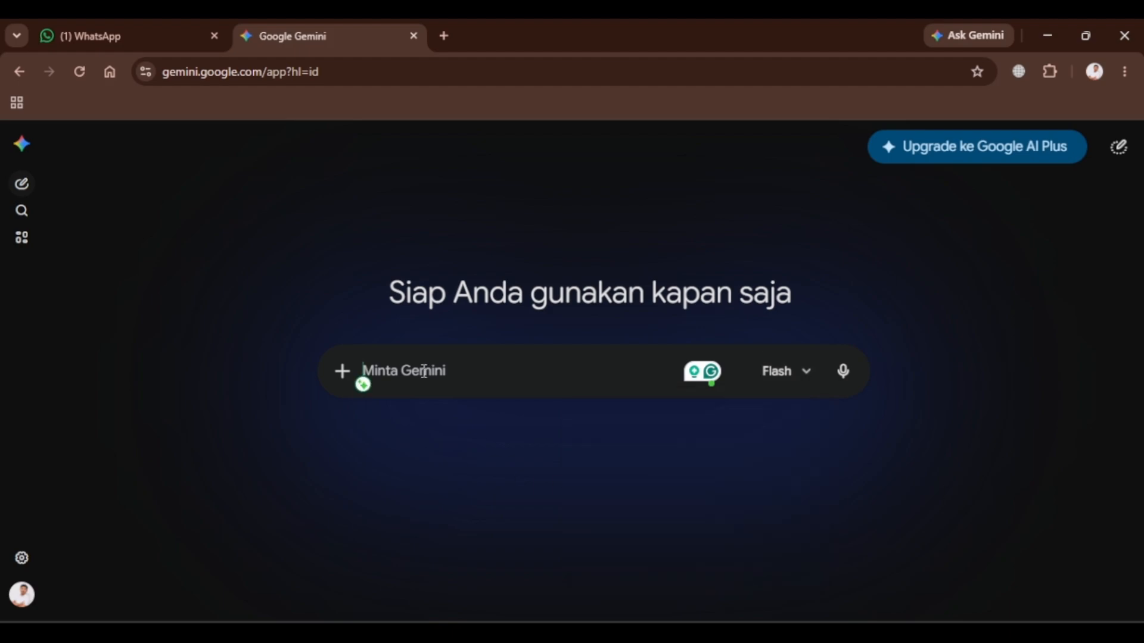
{"action": "key", "text": "ctrl+v"}
{"action": "scroll", "coordinate": [422, 370], "scroll_direction": "up", "scroll_amount": 2}
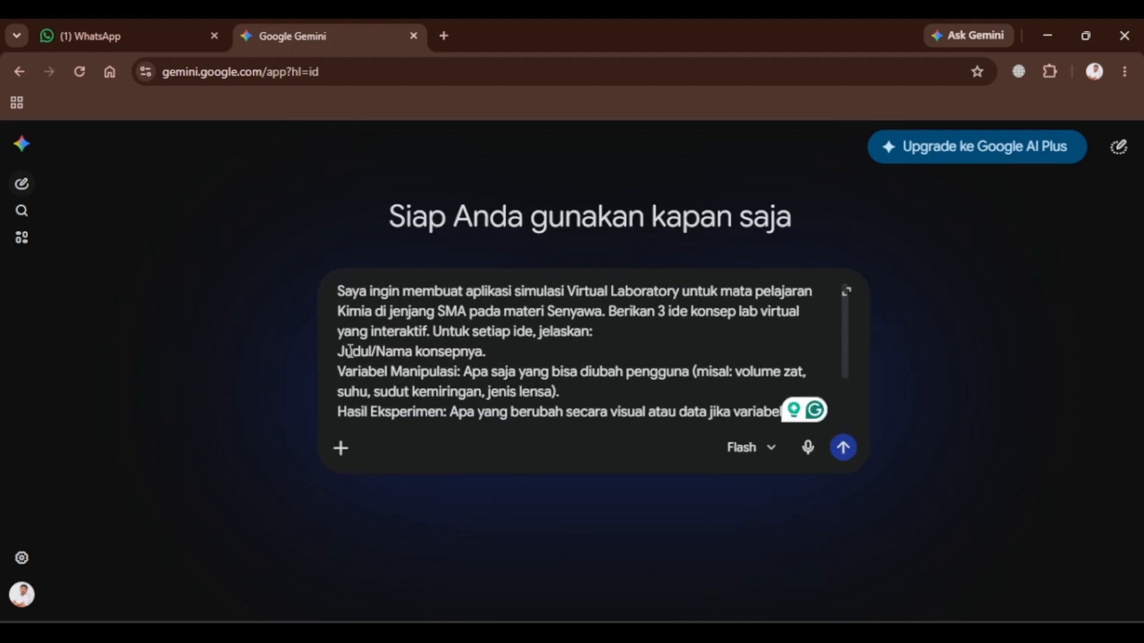
{"action": "scroll", "coordinate": [631, 390], "scroll_direction": "down", "scroll_amount": 2}
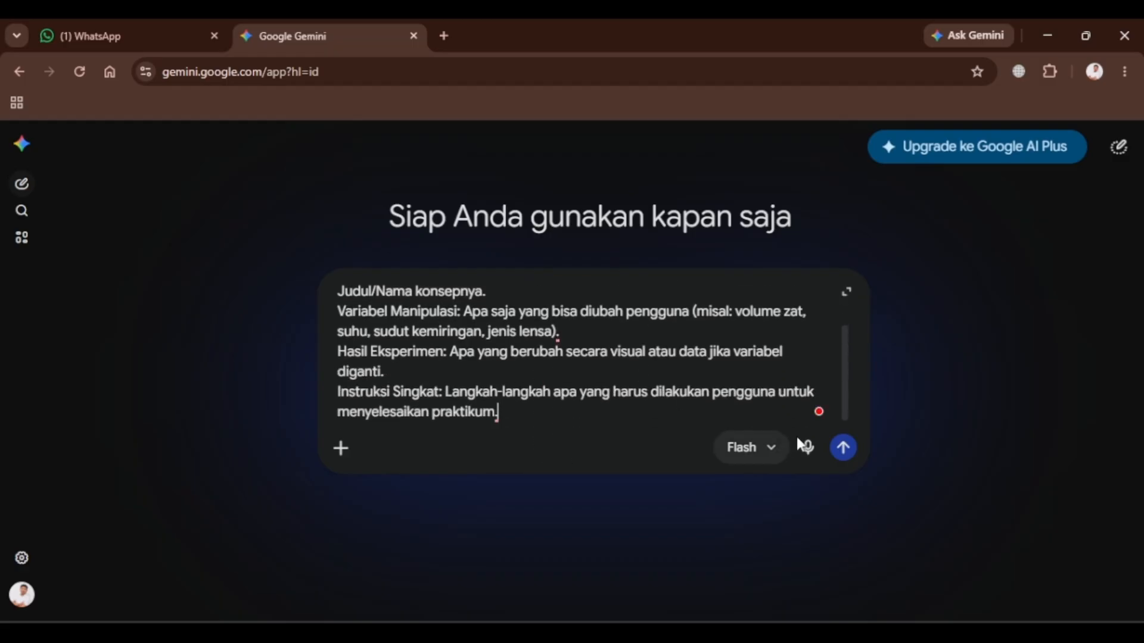
{"action": "left_click", "coordinate": [843, 448]}
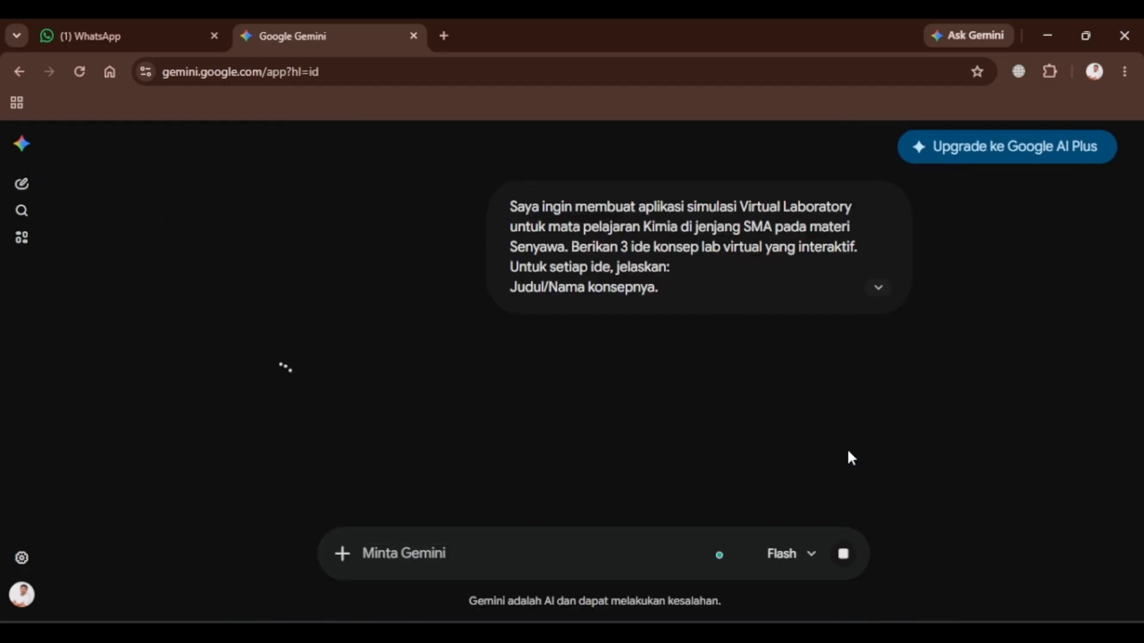
Read through Gemini's suggested virtual lab concepts.
{"action": "scroll", "coordinate": [451, 412], "scroll_direction": "down", "scroll_amount": 2}
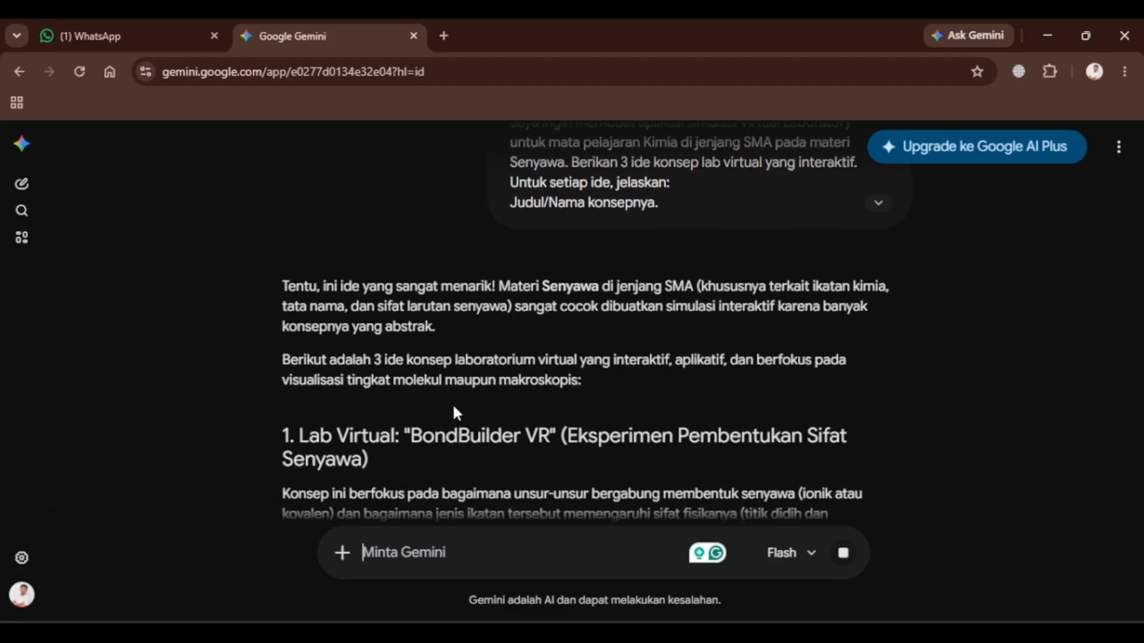
{"action": "scroll", "coordinate": [456, 413], "scroll_direction": "up", "scroll_amount": 2}
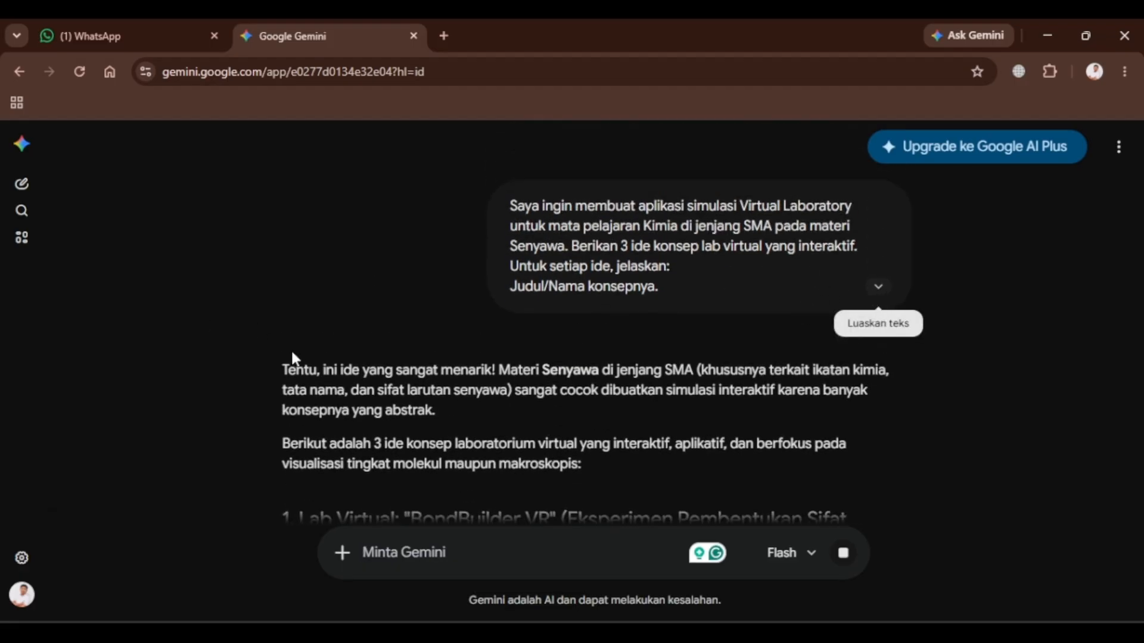
{"action": "scroll", "coordinate": [331, 423], "scroll_direction": "down", "scroll_amount": 4}
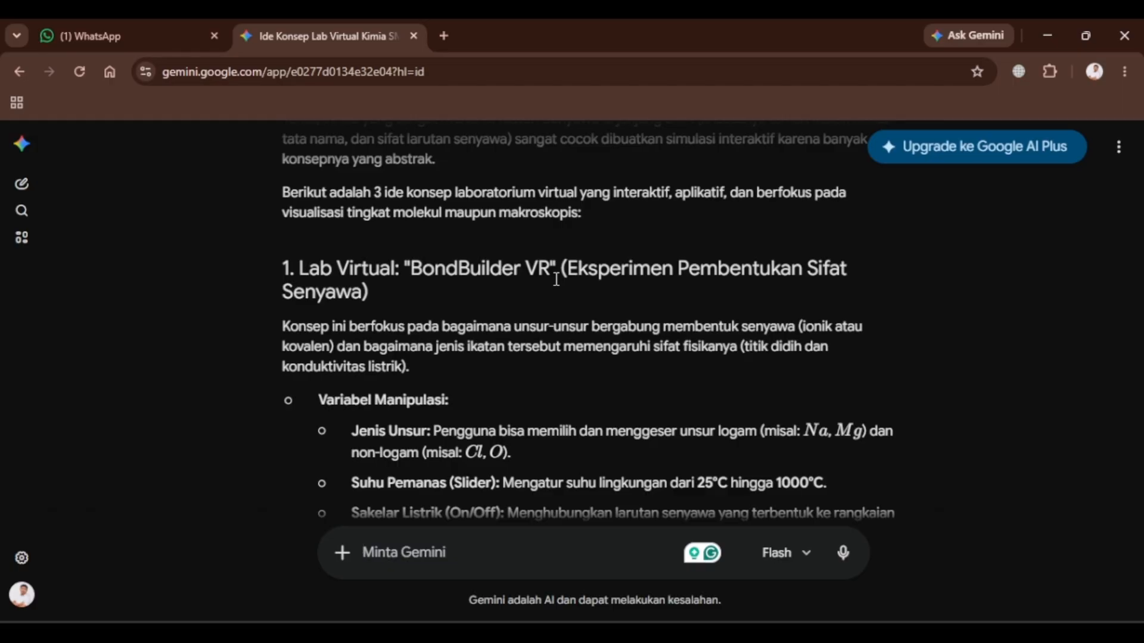
{"action": "scroll", "coordinate": [286, 322], "scroll_direction": "down", "scroll_amount": 1}
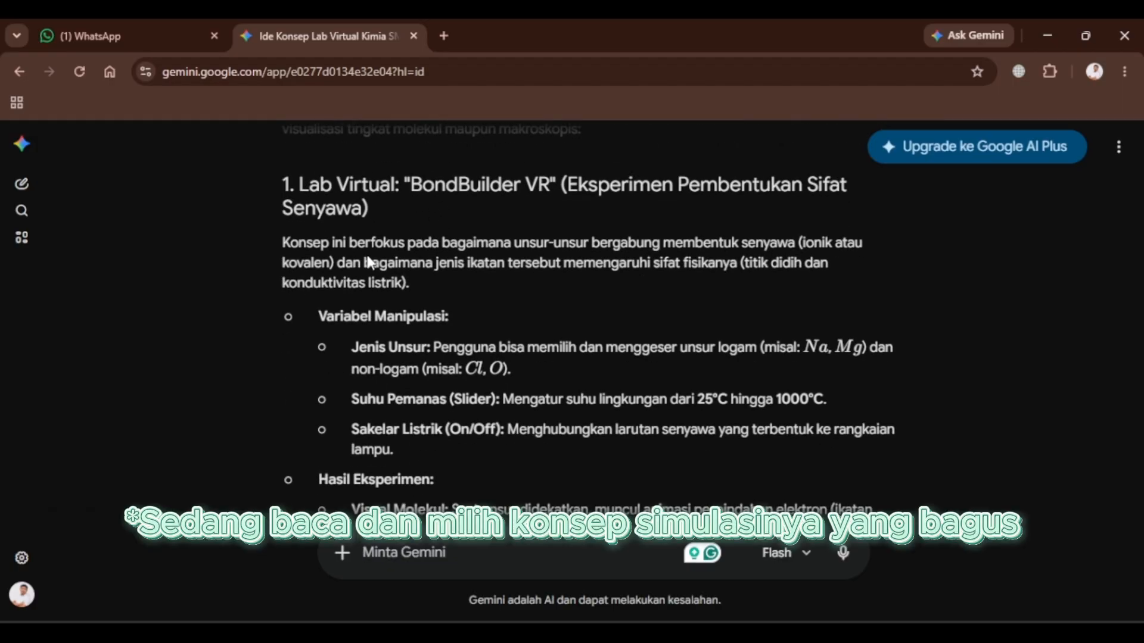
{"action": "scroll", "coordinate": [813, 324], "scroll_direction": "up", "scroll_amount": 5}
{"action": "scroll", "coordinate": [593, 237], "scroll_direction": "down", "scroll_amount": 15}
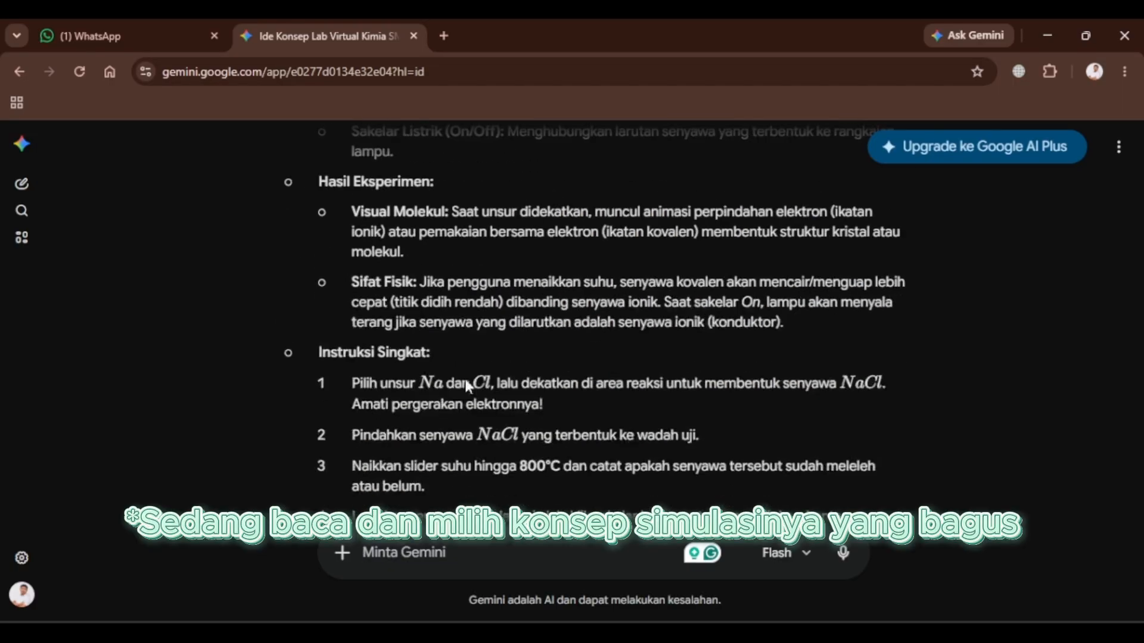
{"action": "scroll", "coordinate": [369, 322], "scroll_direction": "down", "scroll_amount": 12}
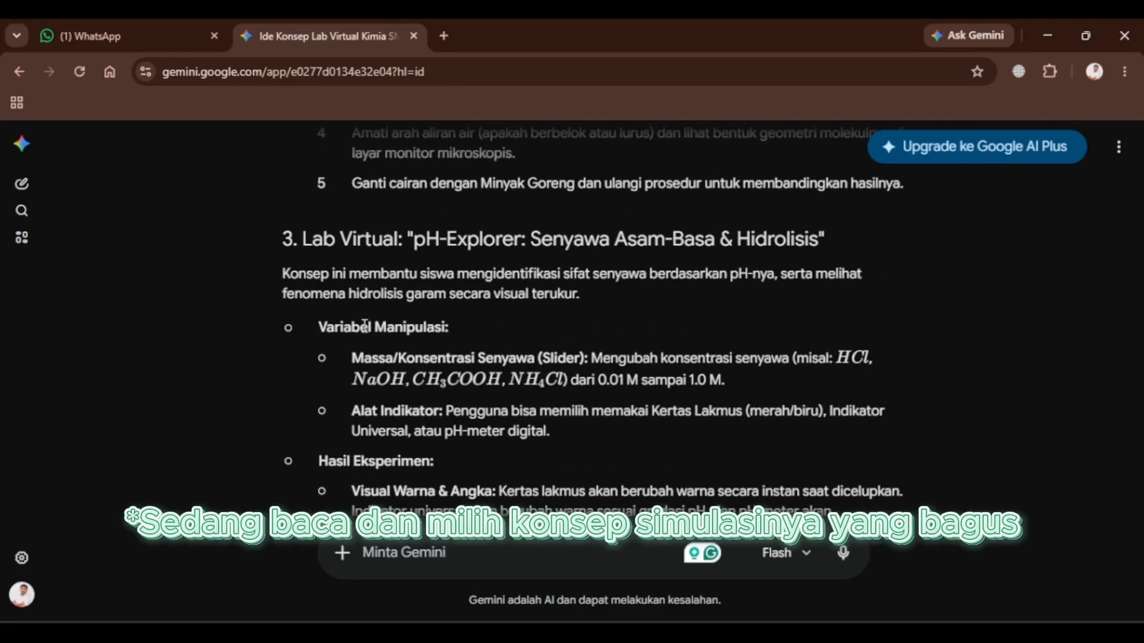
{"action": "scroll", "coordinate": [417, 381], "scroll_direction": "down", "scroll_amount": 4}
{"action": "scroll", "coordinate": [498, 336], "scroll_direction": "up", "scroll_amount": 9}
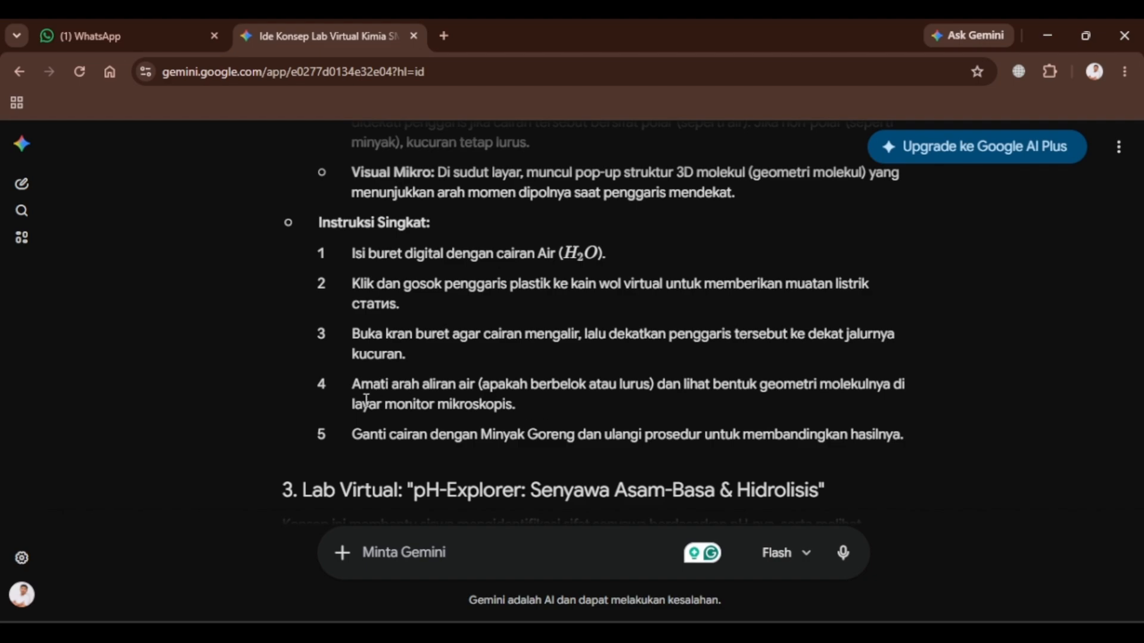
{"action": "scroll", "coordinate": [366, 400], "scroll_direction": "up", "scroll_amount": 10}
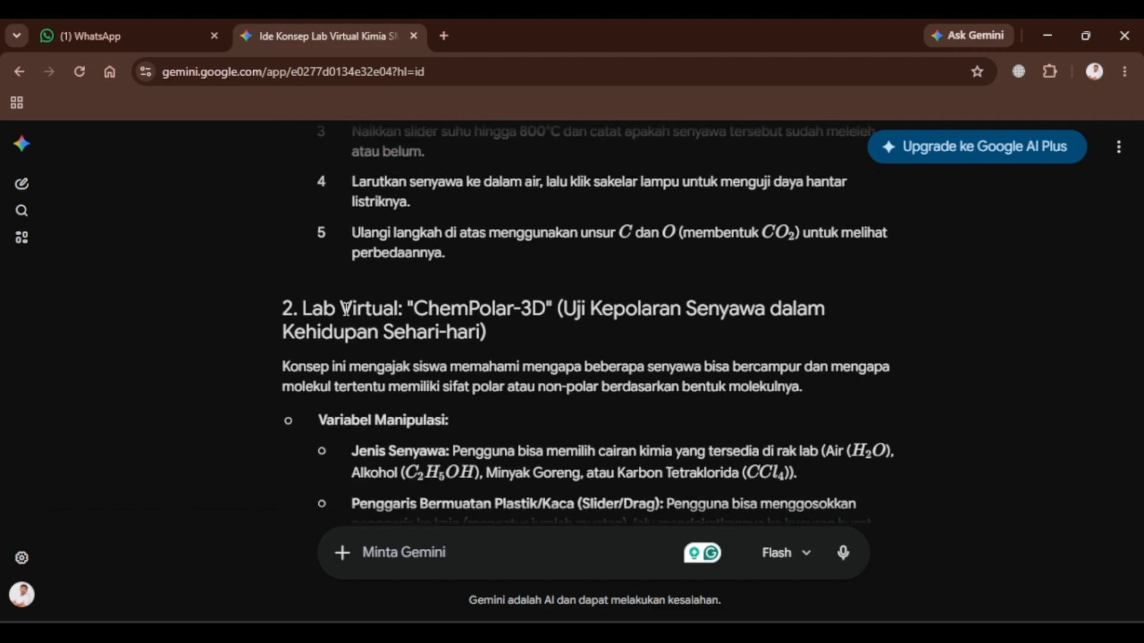
Copy the ChemPolar-3D concept title and switch back to the prompt document.
{"action": "double_click", "coordinate": [524, 310]}
{"action": "left_click", "coordinate": [552, 361]}
{"action": "left_click_drag", "start_coordinate": [415, 310], "coordinate": [488, 341]}
{"action": "key", "text": "ctrl+c"}
{"action": "key", "text": "alt+Tab"}
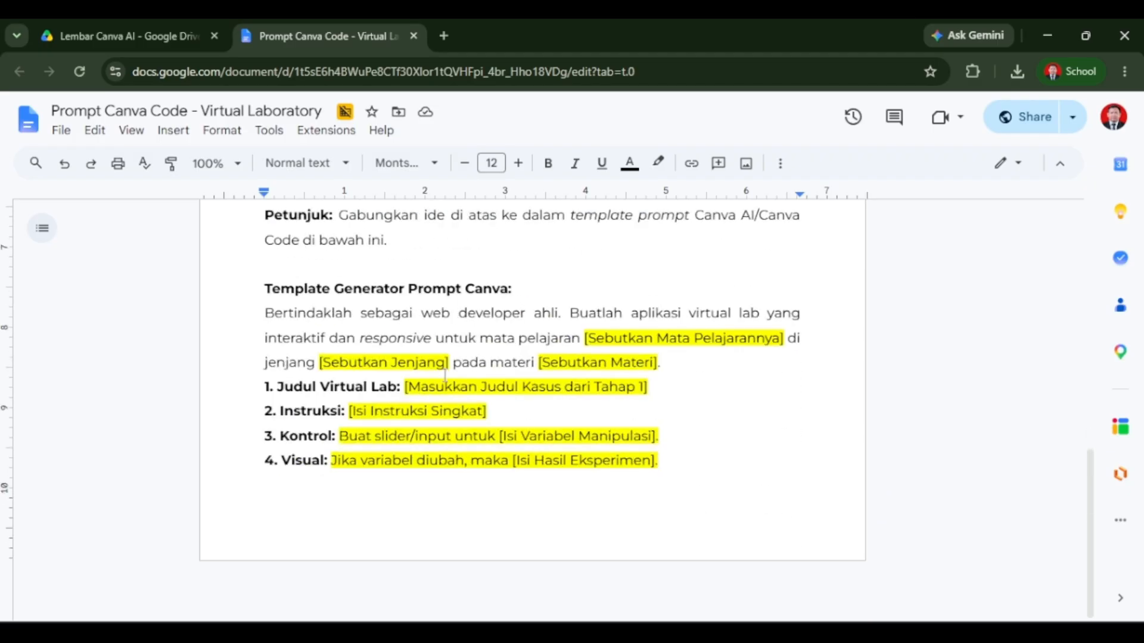
Fill the Canva template's subject, level and topic placeholders with Kimia, SMA and Senyawa.
{"action": "scroll", "coordinate": [642, 329], "scroll_direction": "up", "scroll_amount": 3}
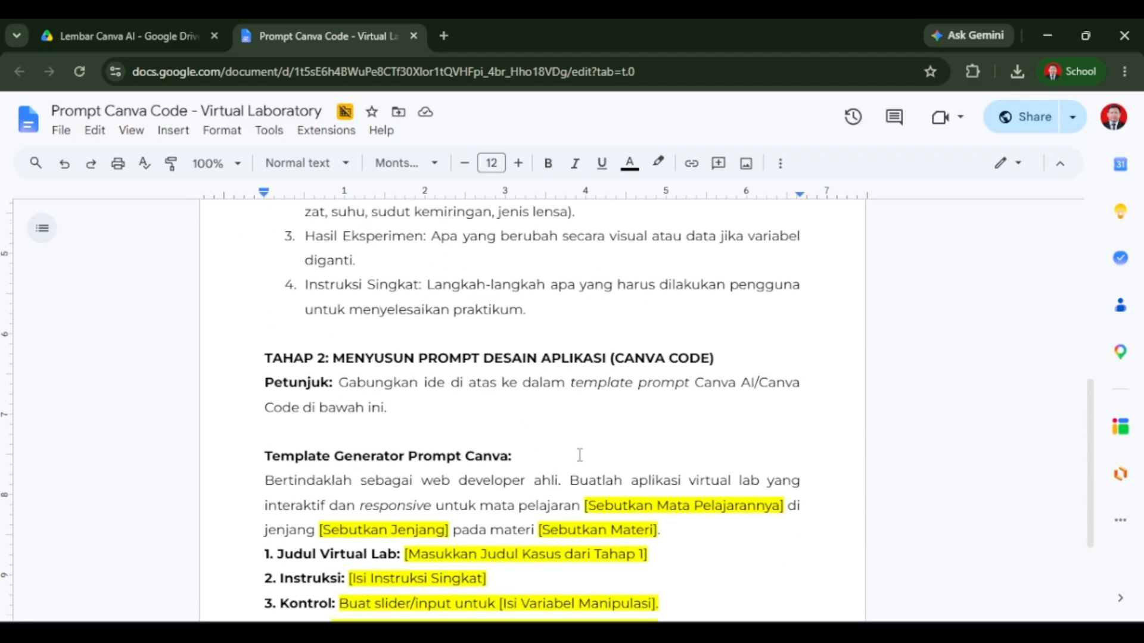
{"action": "left_click_drag", "start_coordinate": [586, 507], "coordinate": [435, 530]}
{"action": "type", "text": "Kimia"}
{"action": "type", "text": "SMASenyawa"}
{"action": "scroll", "coordinate": [497, 354], "scroll_direction": "down", "scroll_amount": 3}
{"action": "type", "text": "."}
Replace the lab title placeholder with the copied ChemPolar concept title, trimming "-3D" from the name.
{"action": "left_click_drag", "start_coordinate": [404, 387], "coordinate": [650, 389]}
{"action": "right_click", "coordinate": [594, 395]}
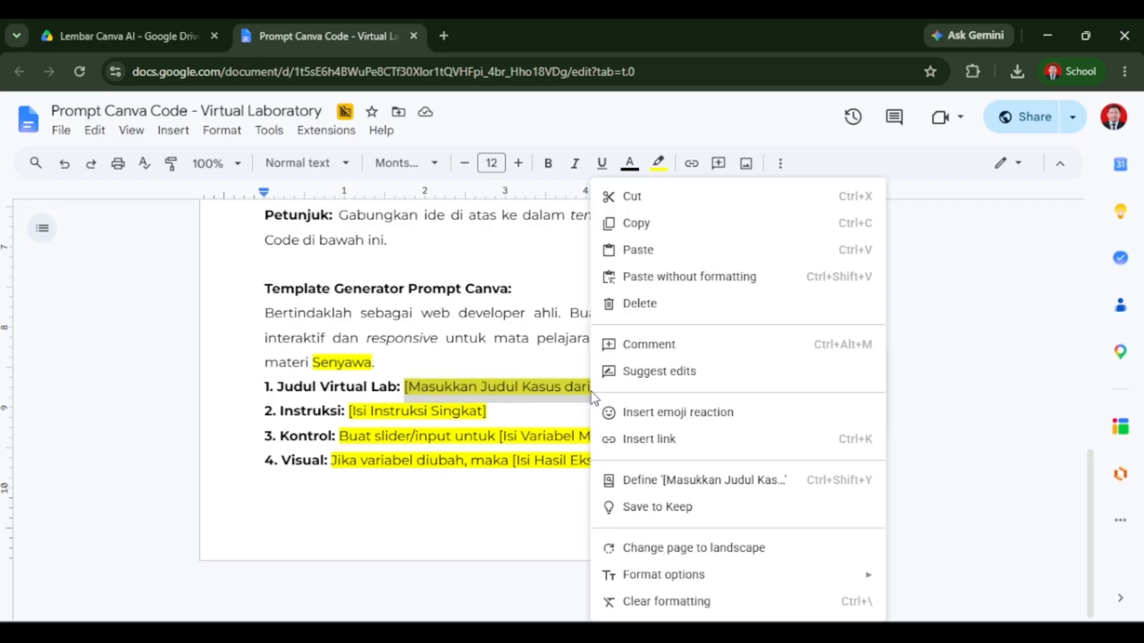
{"action": "left_click", "coordinate": [684, 292]}
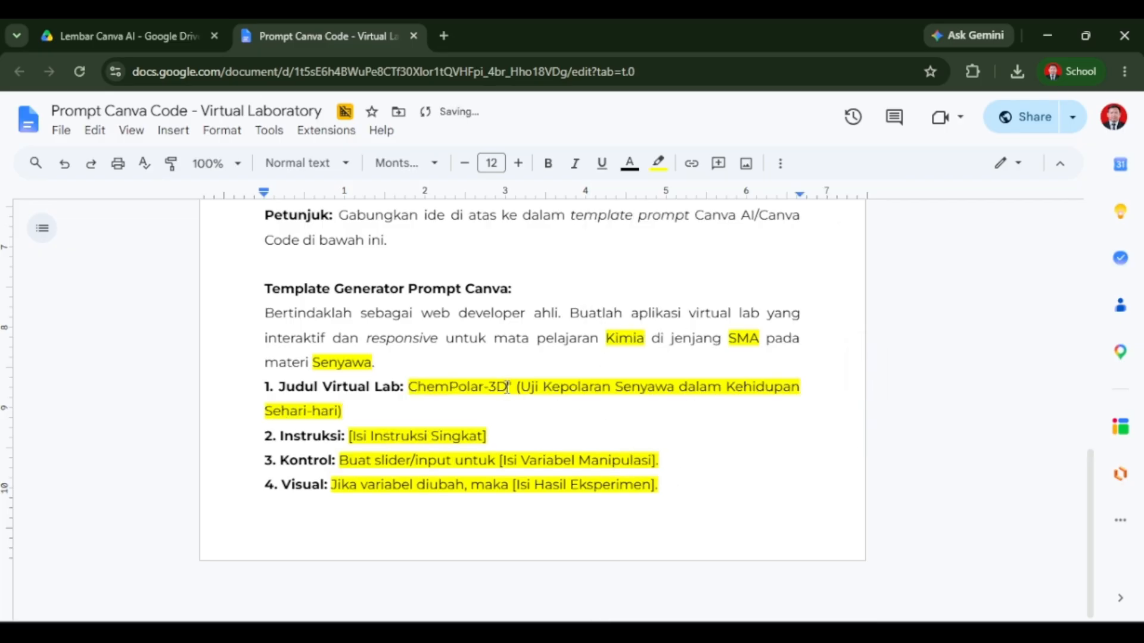
{"action": "key", "text": "BackSpace"}
{"action": "key", "text": "BackSpace"}
{"action": "key", "text": "BackSpace"}
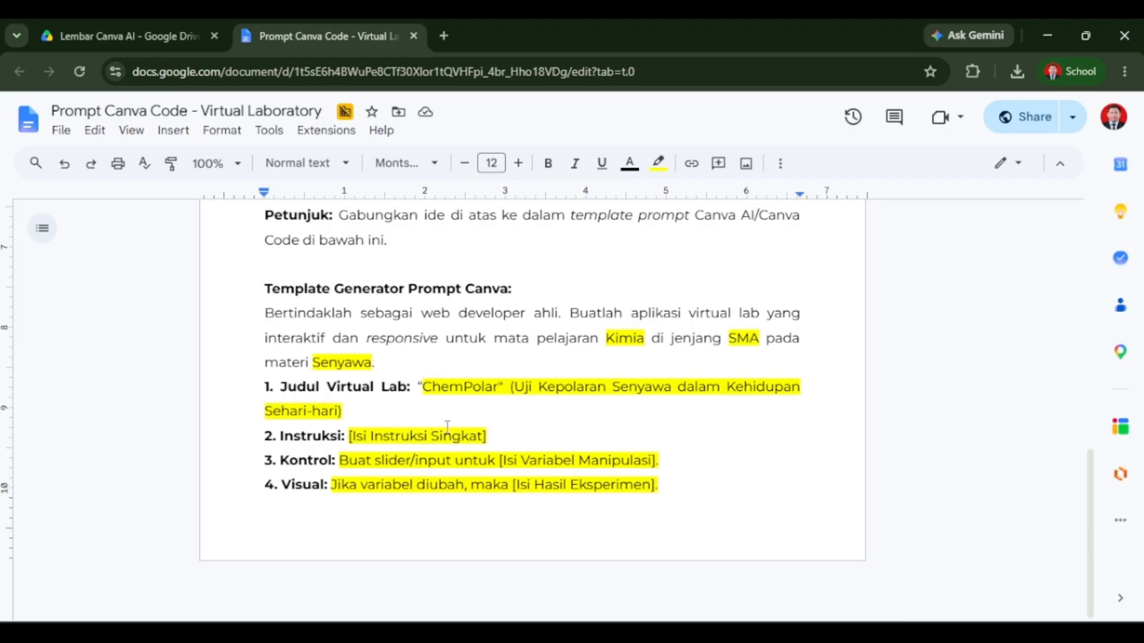
Clear the instruction placeholder and paste Gemini's short instructions on a new line below Instruksi.
{"action": "key", "text": "BackSpace"}
{"action": "key", "text": "BackSpace"}
{"action": "key", "text": "BackSpace"}
{"action": "key", "text": "BackSpace"}
{"action": "key", "text": "BackSpace"}
{"action": "key", "text": "BackSpace"}
{"action": "key", "text": "BackSpace"}
{"action": "key", "text": "BackSpace"}
{"action": "key", "text": "BackSpace"}
{"action": "key", "text": "BackSpace"}
{"action": "key", "text": "BackSpace"}
{"action": "key", "text": "BackSpace"}
{"action": "key", "text": "BackSpace"}
{"action": "key", "text": "BackSpace"}
{"action": "key", "text": "BackSpace"}
{"action": "key", "text": "BackSpace"}
{"action": "key", "text": "BackSpace"}
{"action": "key", "text": "BackSpace"}
{"action": "key", "text": "BackSpace"}
{"action": "key", "text": "BackSpace"}
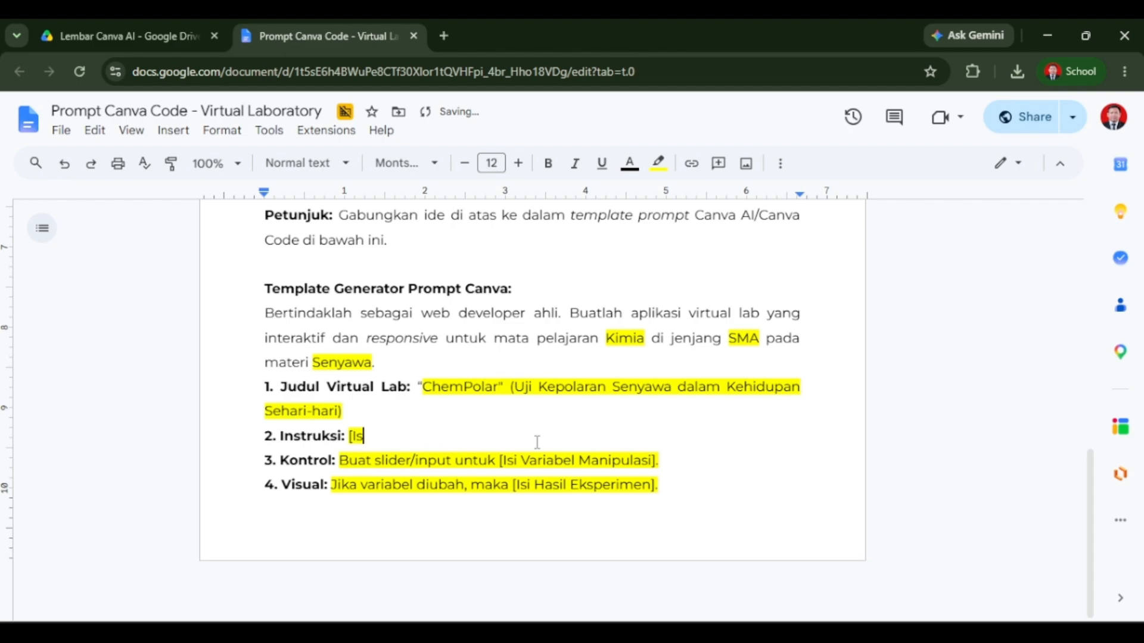
{"action": "key", "text": "Return"}
{"action": "type", "text": "Isi buret digital dengan cairan Air ($H_2O$). Klik dan gosok penggaris plastik ke kain wol virtual untuk memberikan muatan listrik статис. Buka kran buret agar cairan mengalir, lalu dekatkan penggaris tersebut ke dekat jalurnya kucuran. Amati arah aliran air (apakah berbelok atau lurus) dan lihat bentuk geometri molekulnya di layar monitor mikroskopis. Ganti cairan dengan Minyak Goreng dan ulangi prosedur untuk membandingkan hasilnya"}
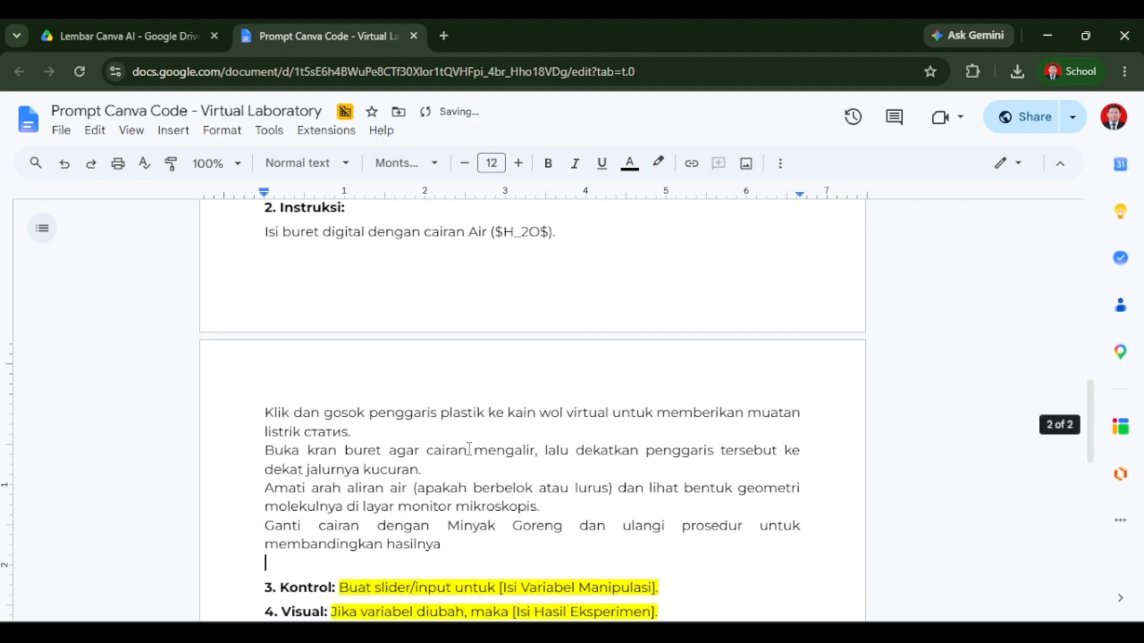
Format the pasted instructions as a bulleted list and remove the blank line after them.
{"action": "left_click_drag", "start_coordinate": [485, 538], "coordinate": [263, 232]}
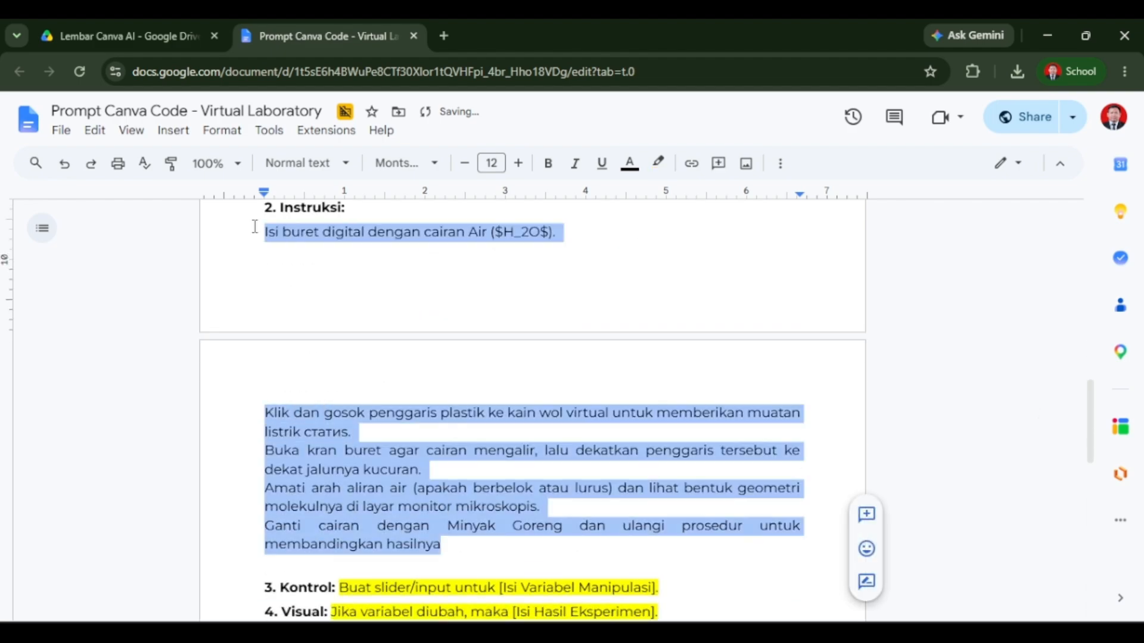
{"action": "left_click", "coordinate": [780, 164]}
{"action": "left_click", "coordinate": [652, 198]}
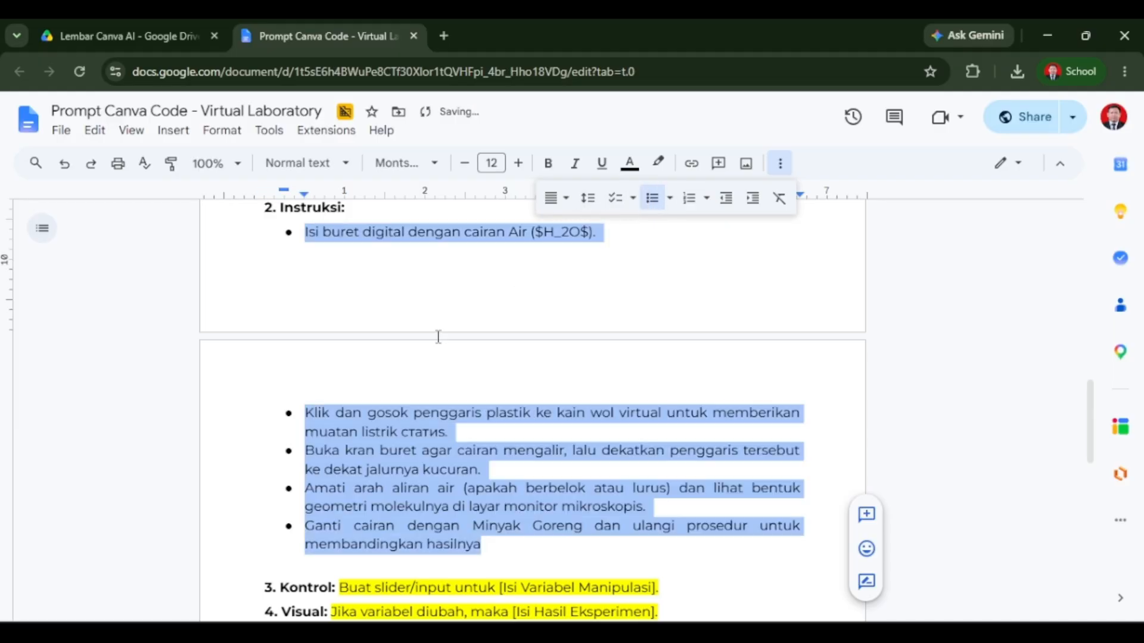
{"action": "left_click", "coordinate": [416, 413]}
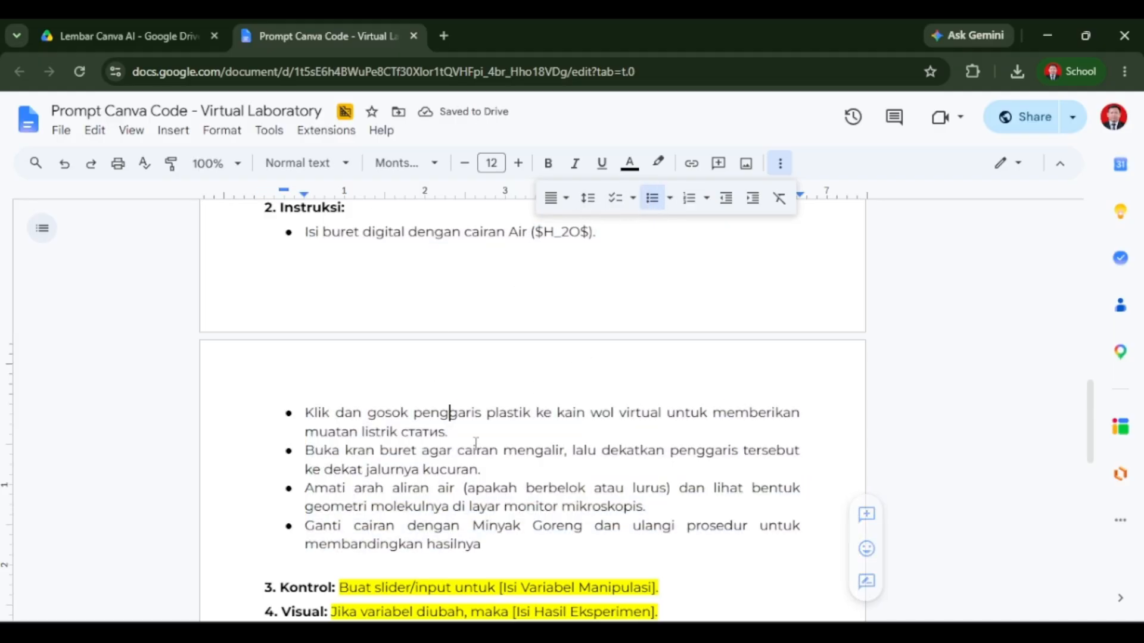
{"action": "scroll", "coordinate": [417, 414], "scroll_direction": "down", "scroll_amount": 3}
{"action": "left_click", "coordinate": [348, 402]}
{"action": "key", "text": "BackSpace"}
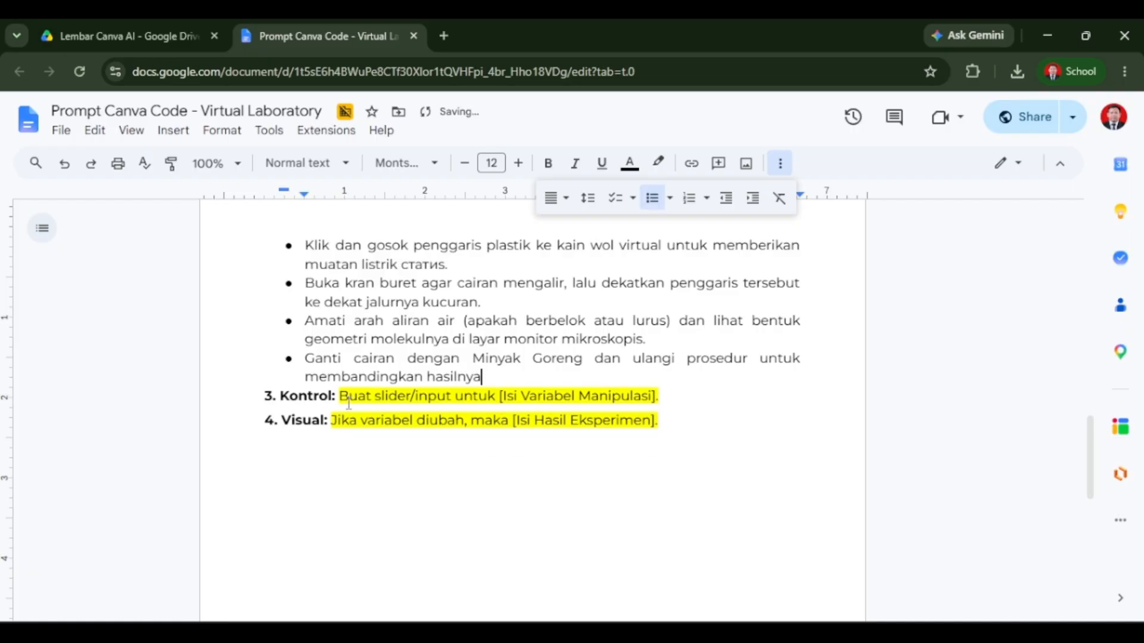
{"action": "key", "text": "alt+Tab"}
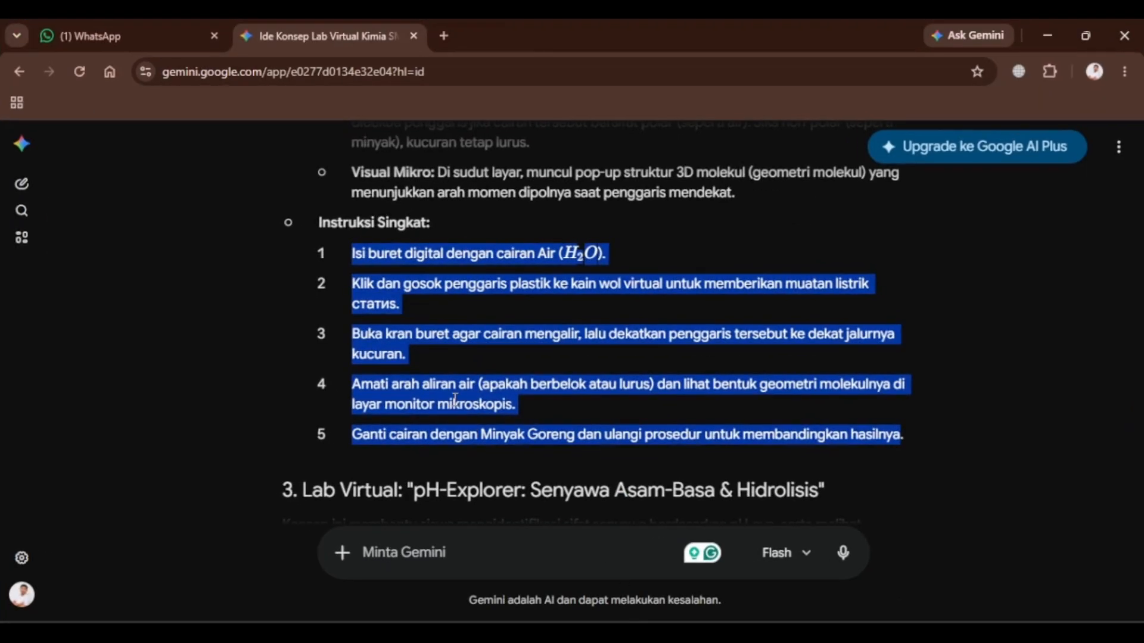
{"action": "scroll", "coordinate": [454, 399], "scroll_direction": "down", "scroll_amount": 2}
{"action": "scroll", "coordinate": [454, 399], "scroll_direction": "up", "scroll_amount": 6}
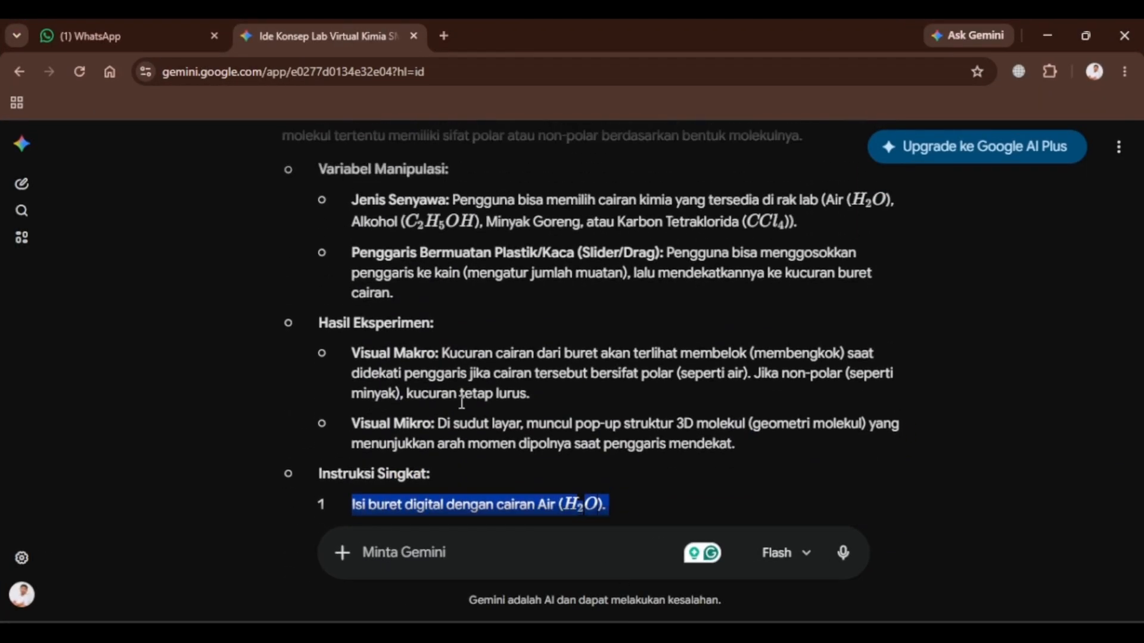
{"action": "key", "text": "alt+Tab"}
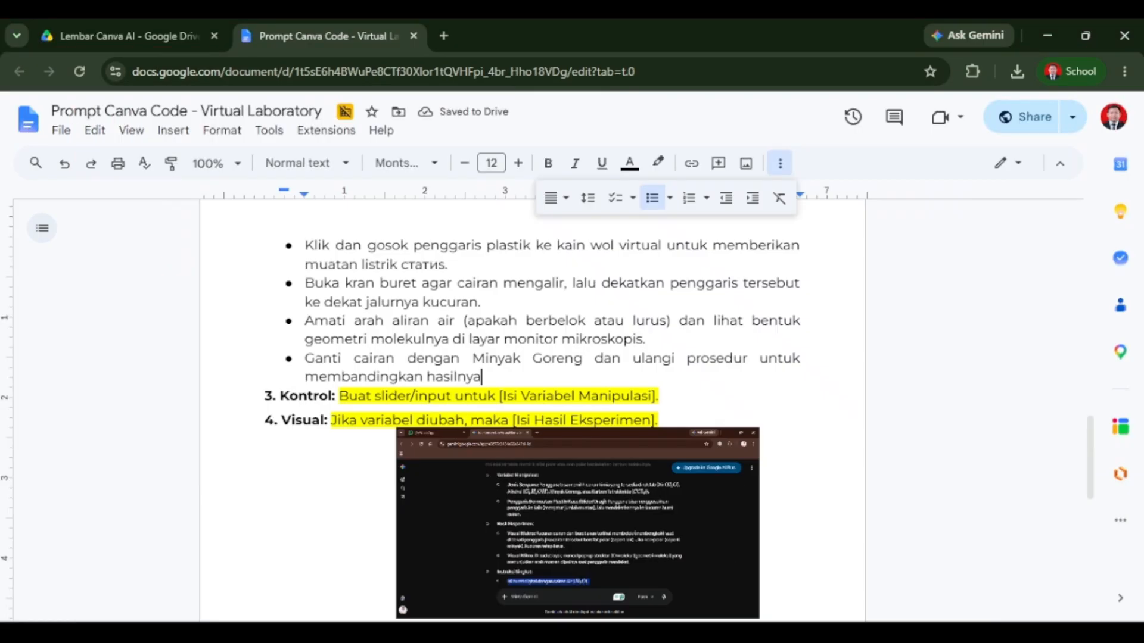
{"action": "key", "text": "alt+Tab"}
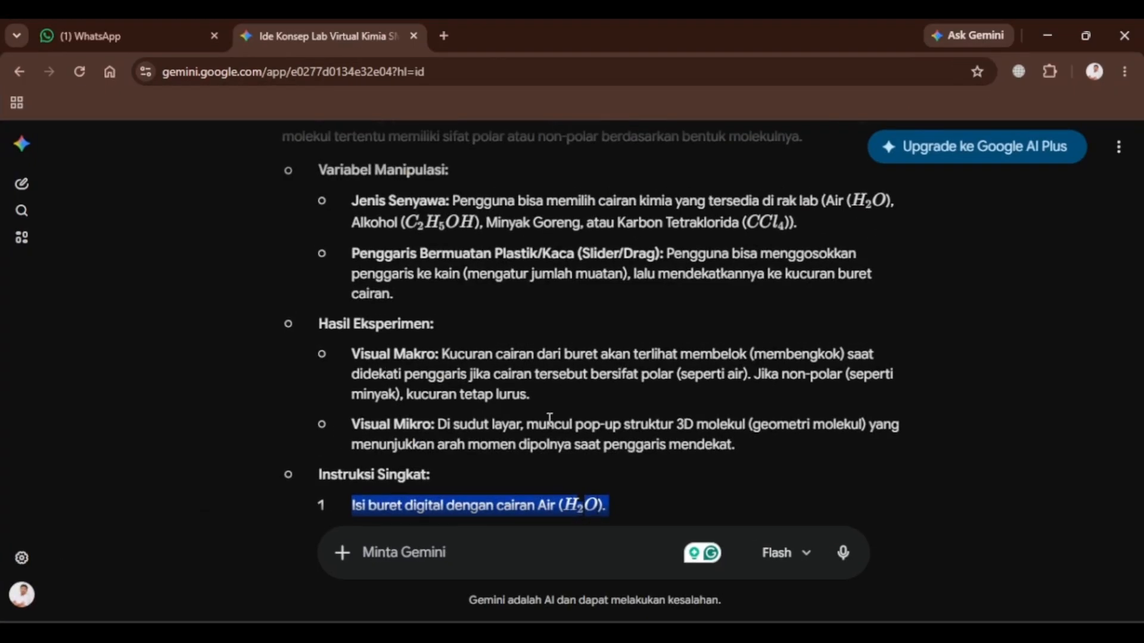
Copy ChemPolar's concept description from Gemini and insert it as a new "2. Konsep:" item above Instruksi.
{"action": "scroll", "coordinate": [547, 416], "scroll_direction": "up", "scroll_amount": 3}
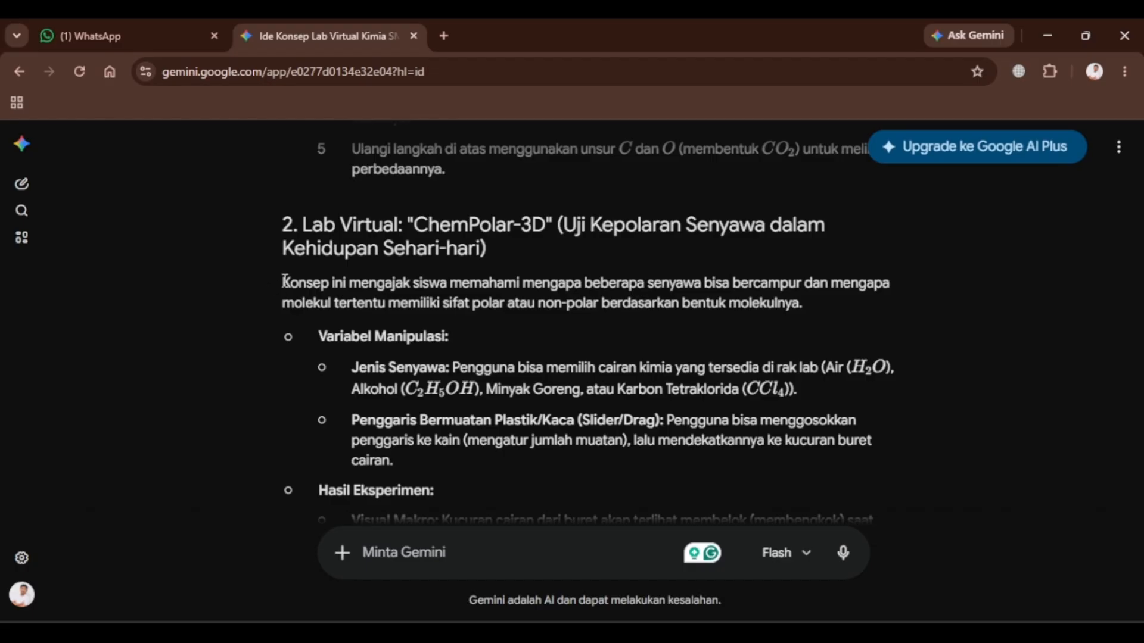
{"action": "left_click_drag", "start_coordinate": [284, 280], "coordinate": [803, 304]}
{"action": "key", "text": "alt+Tab"}
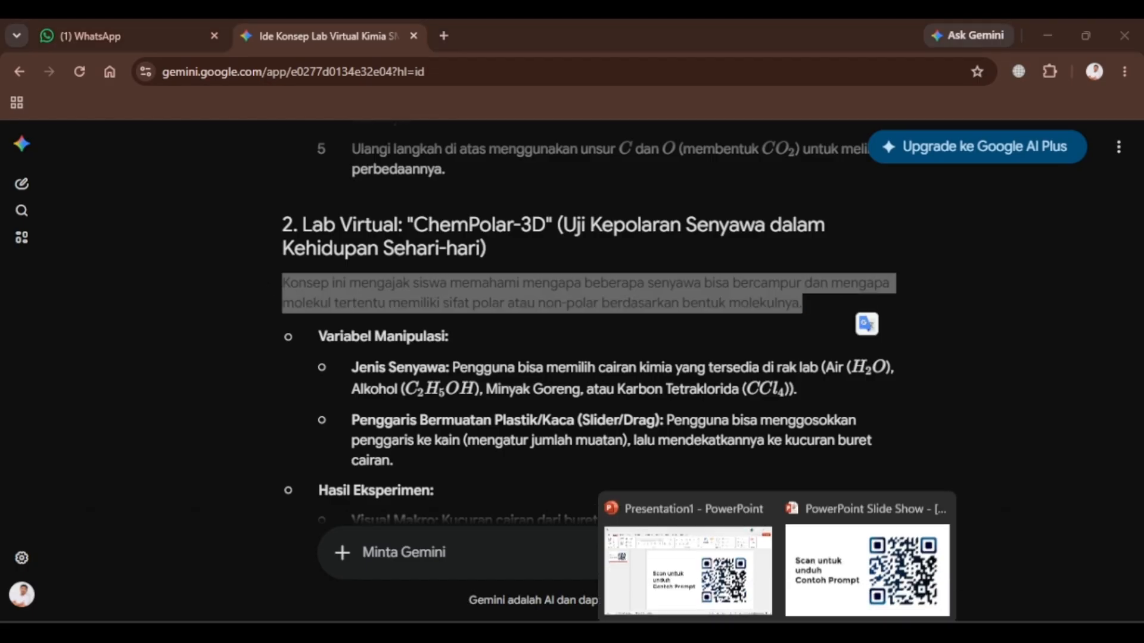
{"action": "left_click", "coordinate": [283, 460]}
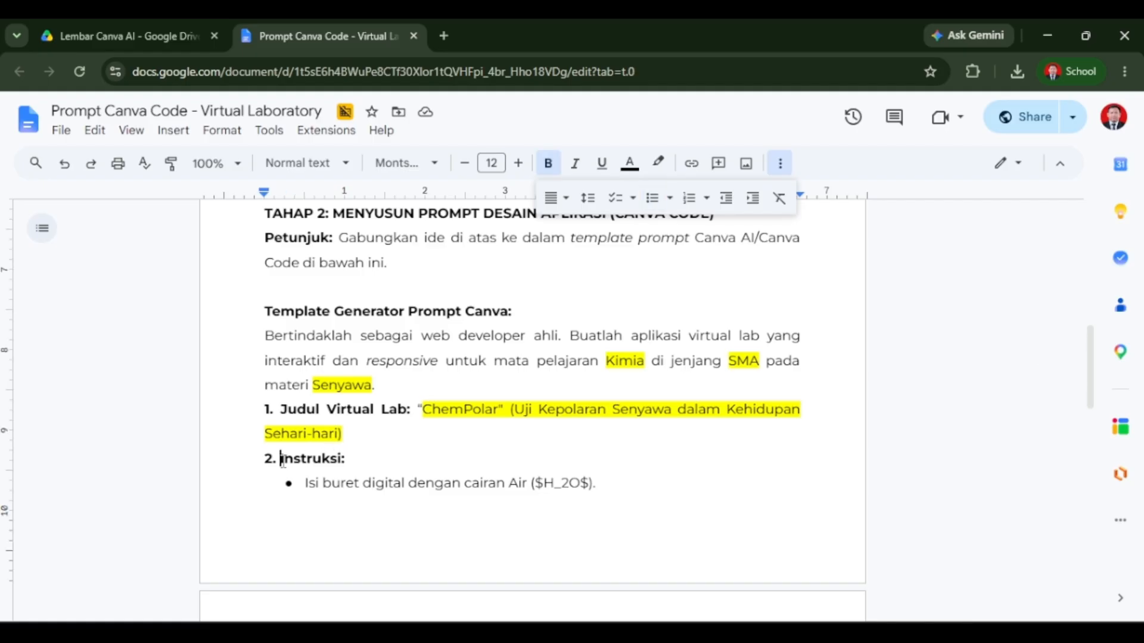
{"action": "key", "text": "Return"}
{"action": "type", "text": "Konsep:"}
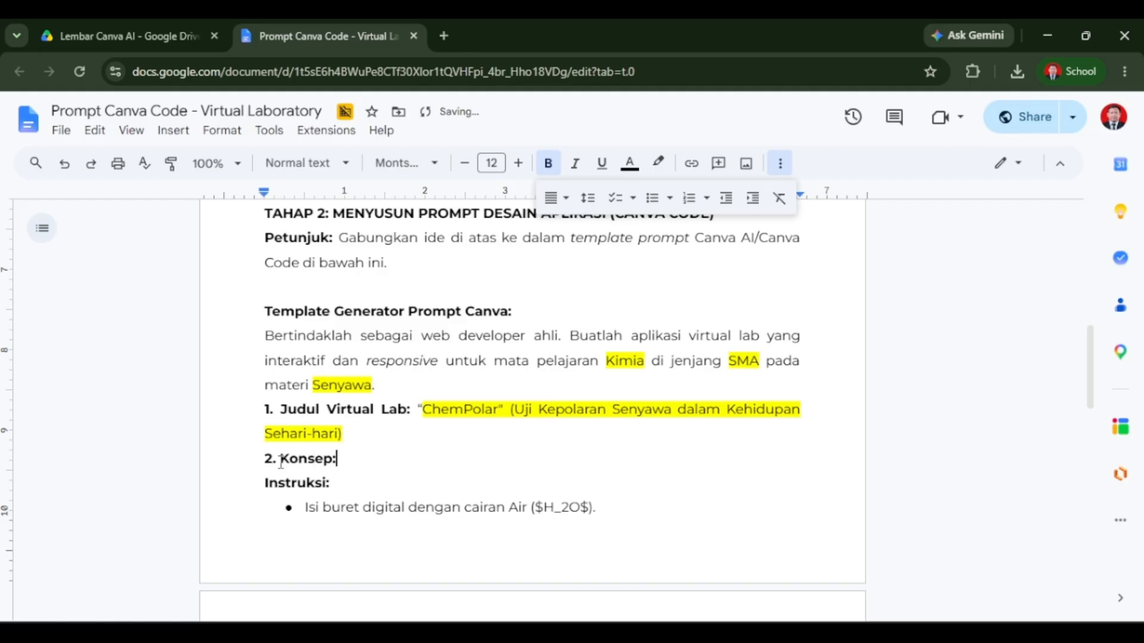
{"action": "key", "text": "ctrl+v"}
Renumber the following items as 3. Instruksi, 4. Kontrol and 5. Visual.
{"action": "scroll", "coordinate": [278, 456], "scroll_direction": "down", "scroll_amount": 4}
{"action": "left_click", "coordinate": [266, 411]}
{"action": "type", "text": "3."}
{"action": "scroll", "coordinate": [271, 440], "scroll_direction": "down", "scroll_amount": 3}
{"action": "left_click_drag", "start_coordinate": [265, 439], "coordinate": [272, 440]}
{"action": "type", "text": "4"}
{"action": "key", "text": "Down"}
{"action": "key", "text": "Down"}
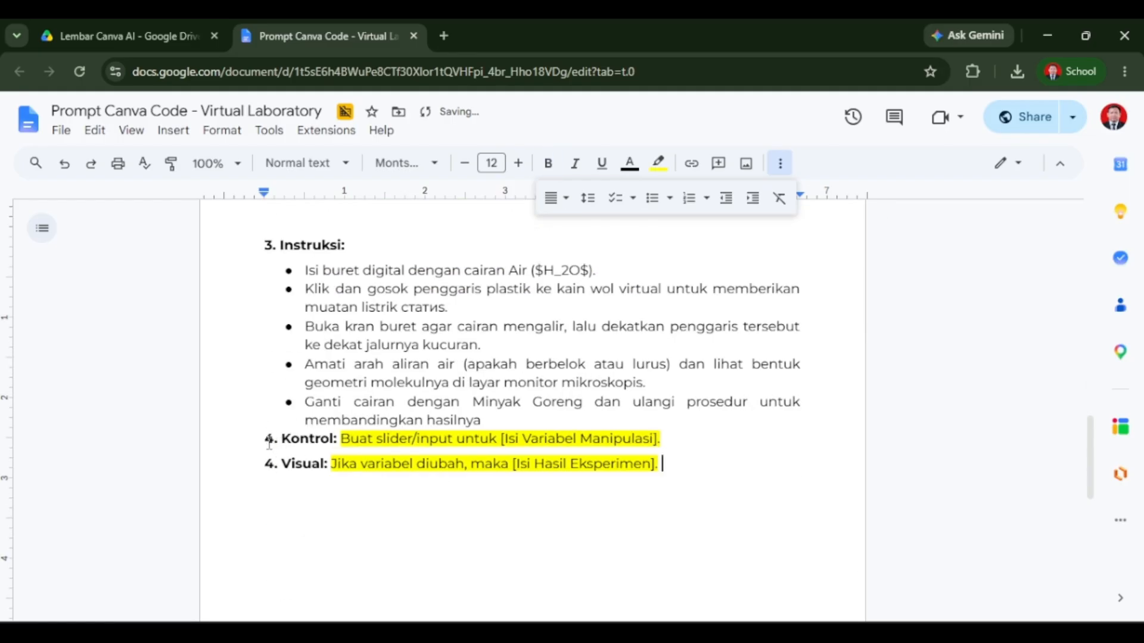
{"action": "key", "text": "Up"}
{"action": "key", "text": "BackSpace"}
{"action": "type", "text": "5"}
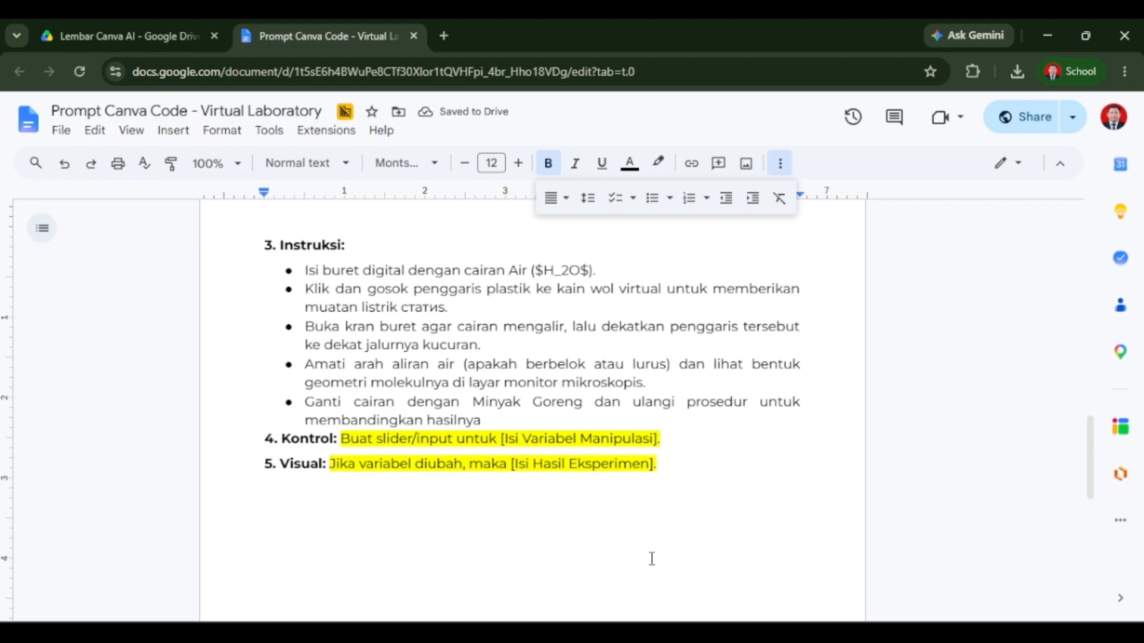
Replace the Kontrol line with Gemini's Variabel Manipulasi section pasted unformatted, and bullet its two entries.
{"action": "key", "text": "alt+Tab"}
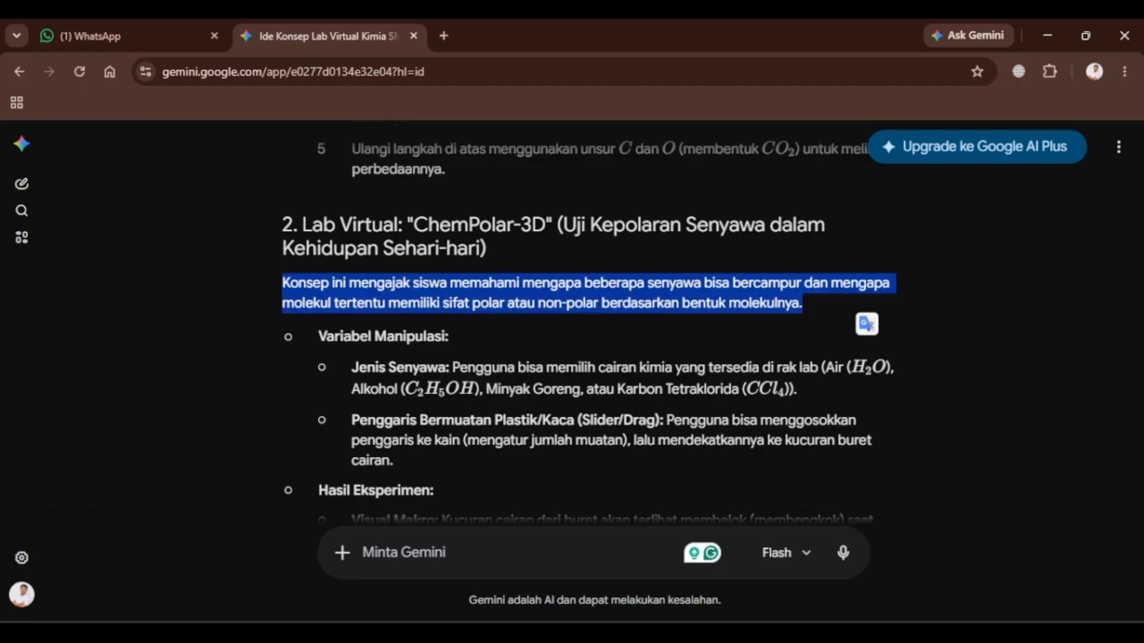
{"action": "scroll", "coordinate": [345, 284], "scroll_direction": "down", "scroll_amount": 6}
{"action": "scroll", "coordinate": [355, 300], "scroll_direction": "up", "scroll_amount": 4}
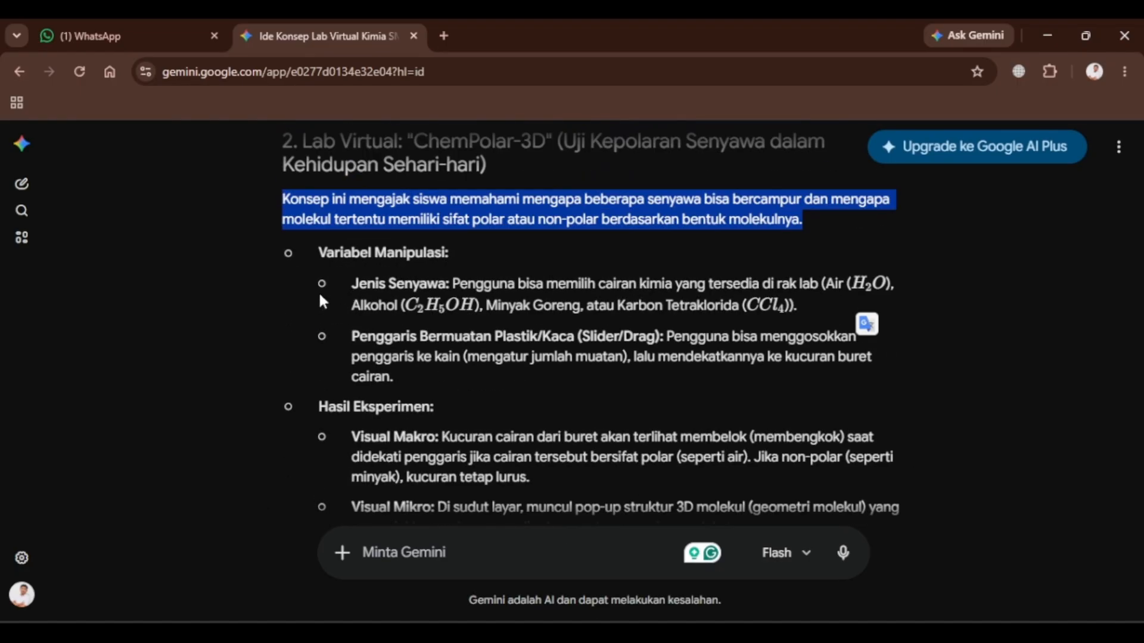
{"action": "left_click_drag", "start_coordinate": [323, 245], "coordinate": [417, 377]}
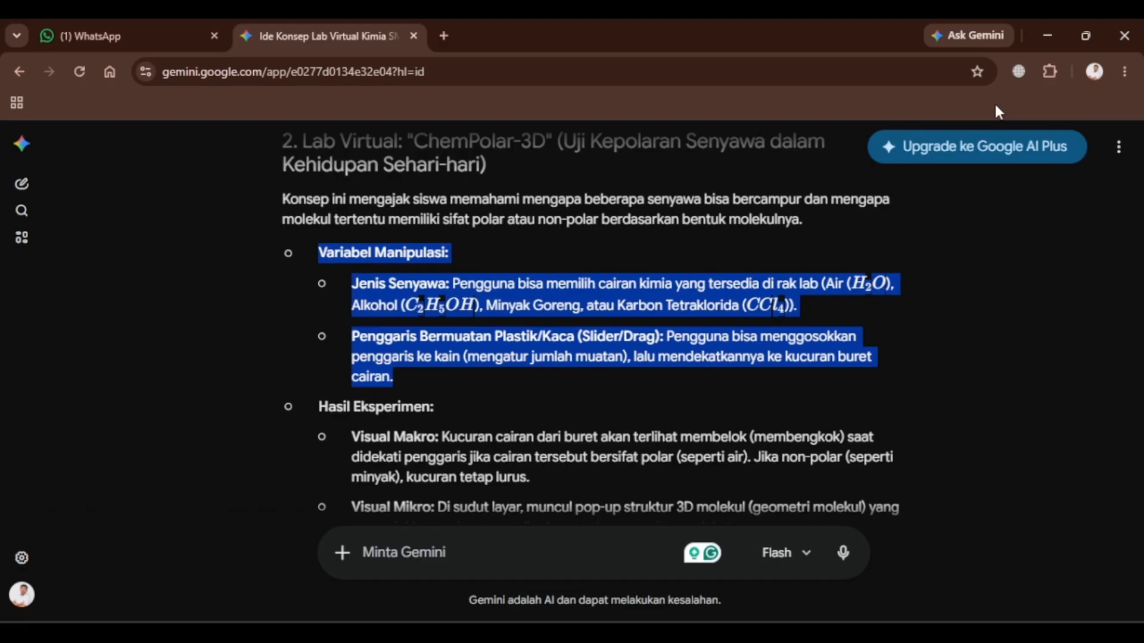
{"action": "left_click", "coordinate": [1048, 35]}
{"action": "left_click_drag", "start_coordinate": [282, 444], "coordinate": [335, 445]}
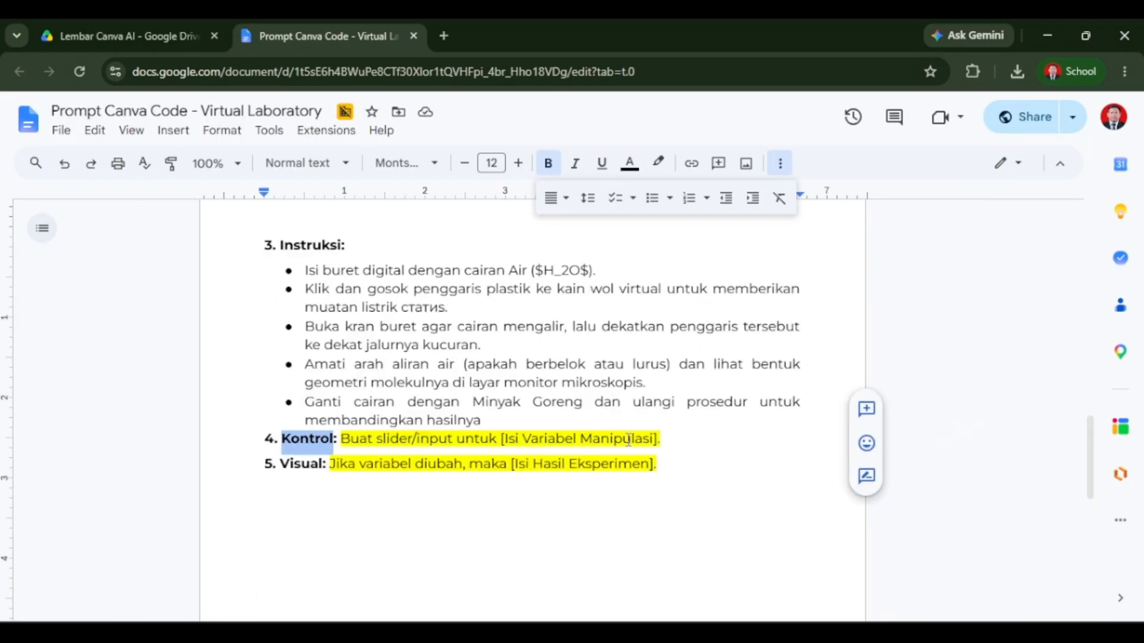
{"action": "left_click_drag", "start_coordinate": [661, 441], "coordinate": [282, 441]}
{"action": "right_click", "coordinate": [432, 443]}
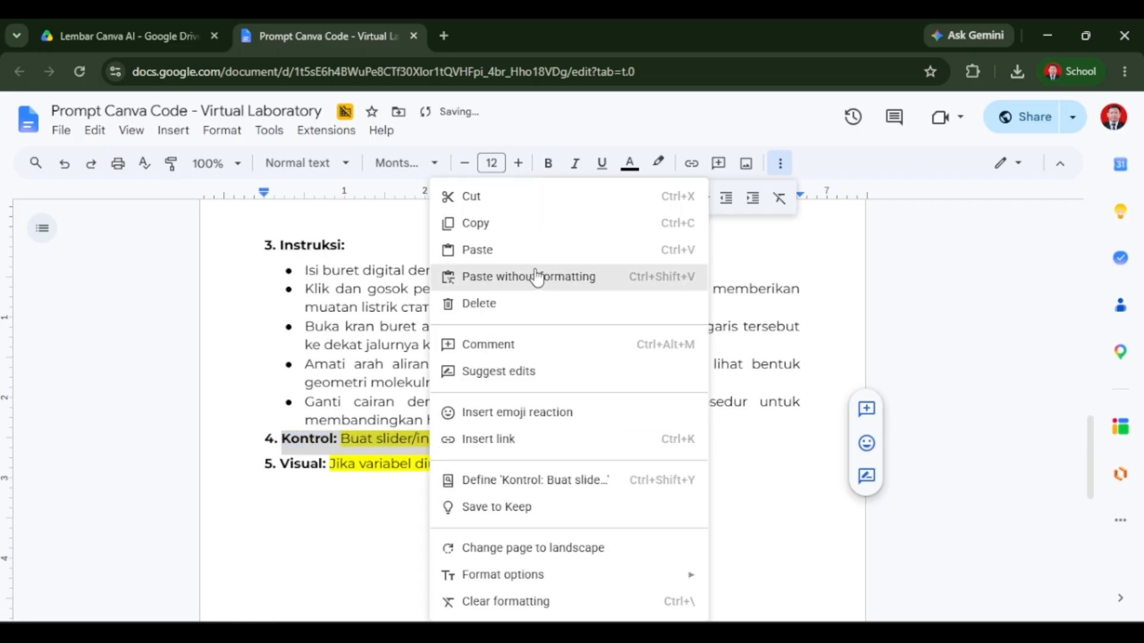
{"action": "left_click", "coordinate": [536, 277]}
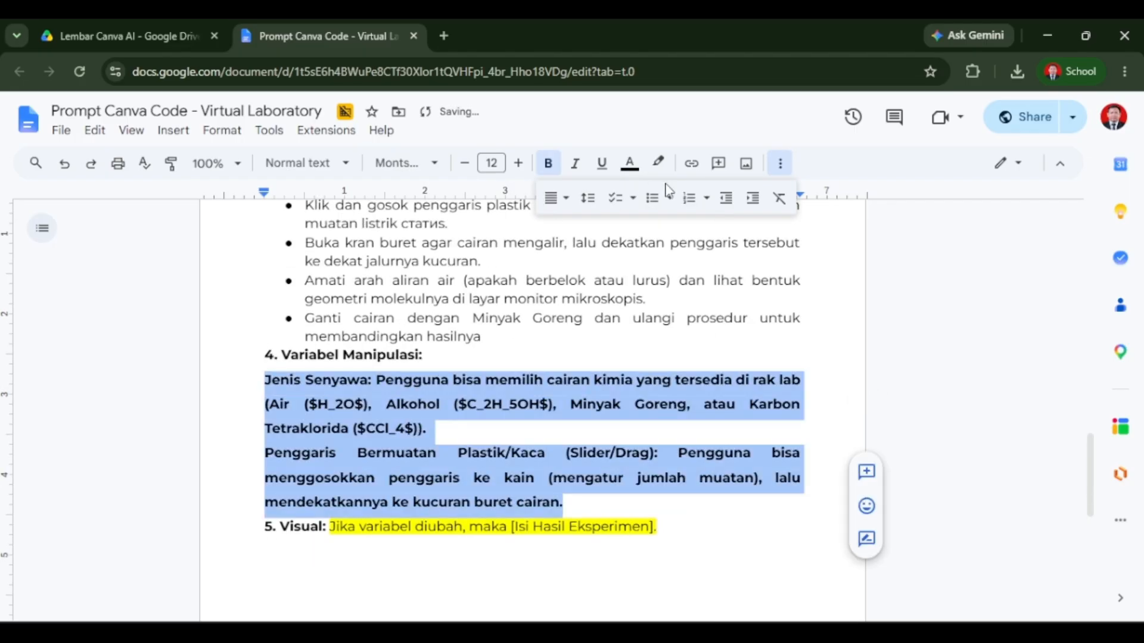
{"action": "left_click", "coordinate": [653, 198]}
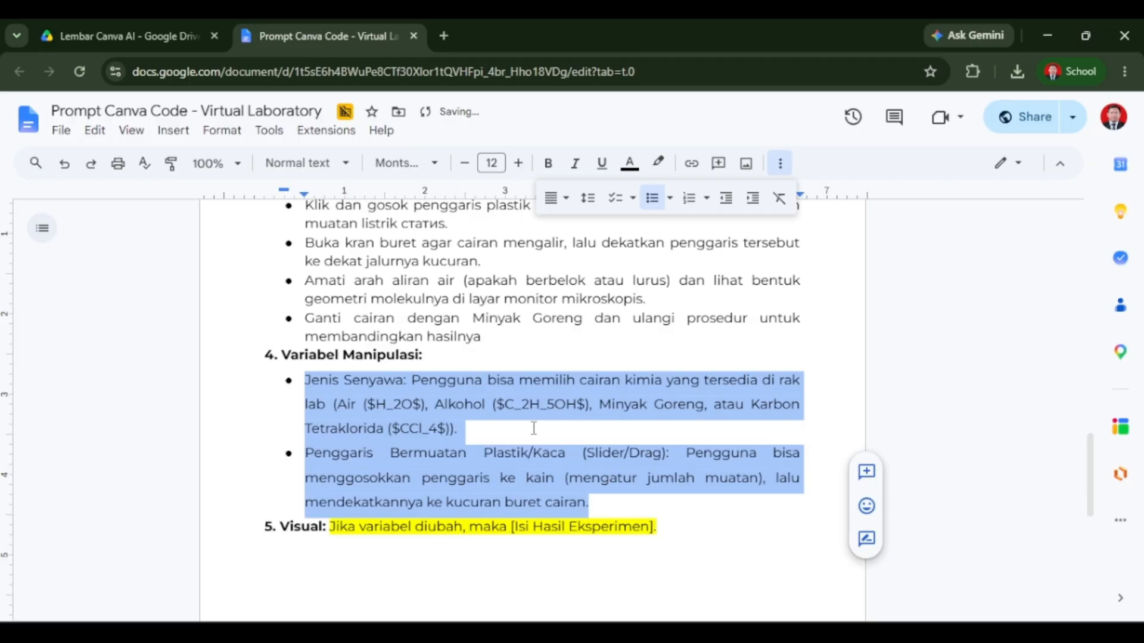
{"action": "left_click", "coordinate": [576, 409]}
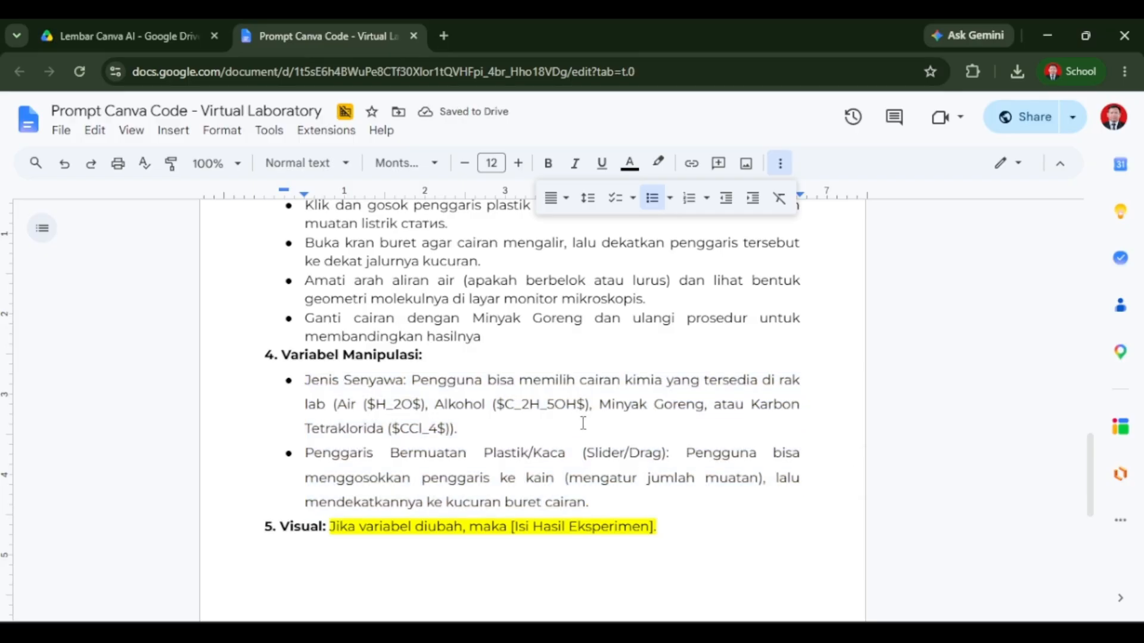
Copy Gemini's Hasil Eksperimen section and paste it below the Variabel Manipulasi bullets.
{"action": "key", "text": "alt+Tab"}
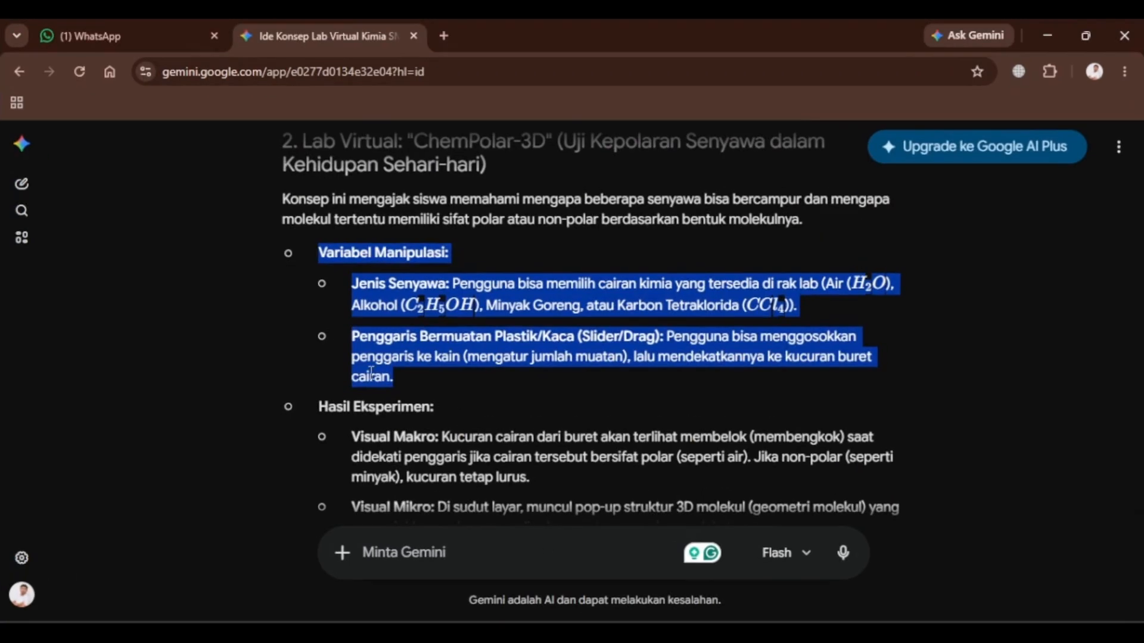
{"action": "scroll", "coordinate": [371, 374], "scroll_direction": "down", "scroll_amount": 2}
{"action": "left_click_drag", "start_coordinate": [322, 325], "coordinate": [720, 441]}
{"action": "key", "text": "ctrl+c"}
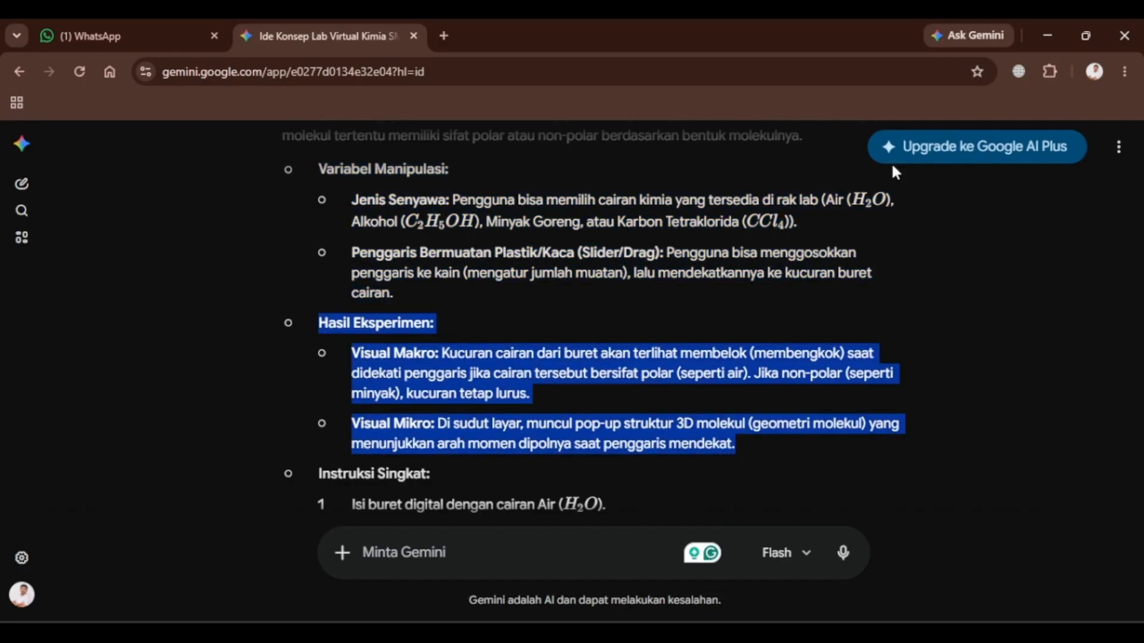
{"action": "left_click", "coordinate": [1050, 27]}
{"action": "left_click", "coordinate": [631, 502]}
{"action": "key", "text": "Return"}
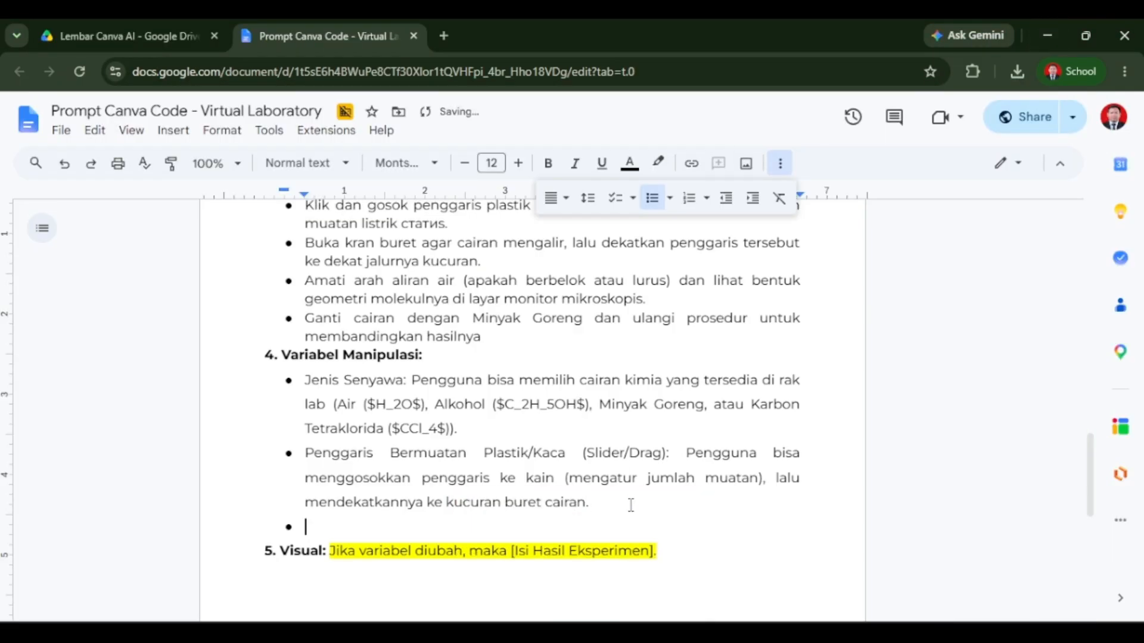
{"action": "key", "text": "ctrl+v"}
{"action": "scroll", "coordinate": [277, 386], "scroll_direction": "up", "scroll_amount": 1}
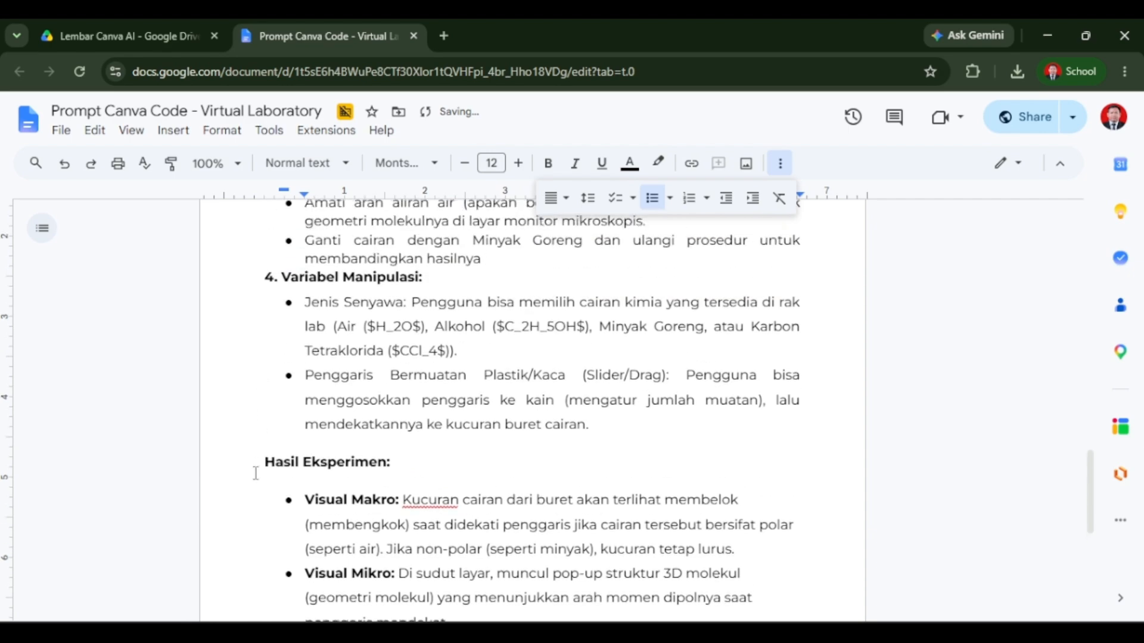
Number the Hasil Eksperimen heading as 5. and delete the empty bullet after its list.
{"action": "left_click", "coordinate": [256, 471]}
{"action": "type", "text": "5."}
{"action": "left_click", "coordinate": [302, 483]}
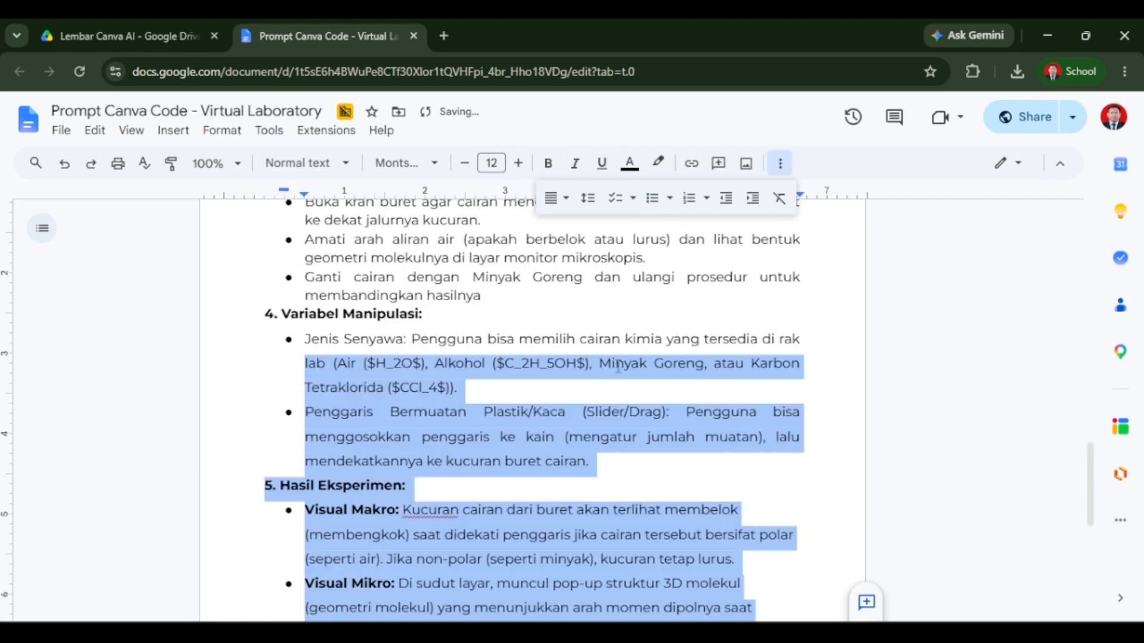
{"action": "left_click", "coordinate": [582, 391]}
{"action": "scroll", "coordinate": [519, 316], "scroll_direction": "down", "scroll_amount": 4}
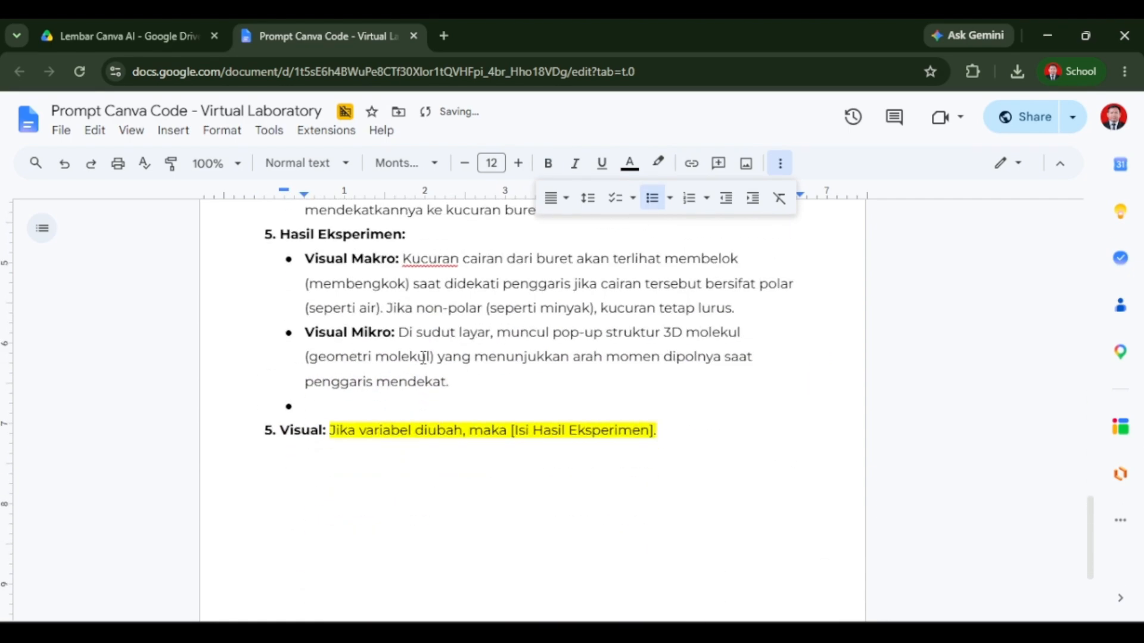
{"action": "left_click", "coordinate": [370, 405]}
{"action": "key", "text": "BackSpace"}
{"action": "key", "text": "BackSpace"}
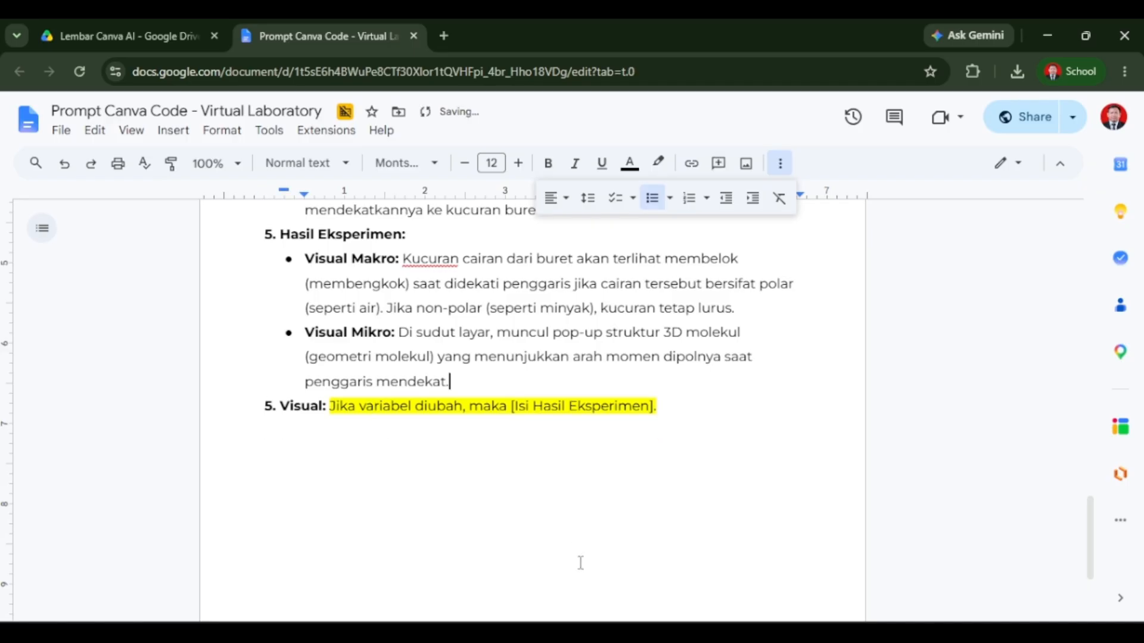
Switch to Gemini and read through the virtual lab concepts in its response.
{"action": "key", "text": "alt+Tab"}
{"action": "scroll", "coordinate": [468, 343], "scroll_direction": "down", "scroll_amount": 5}
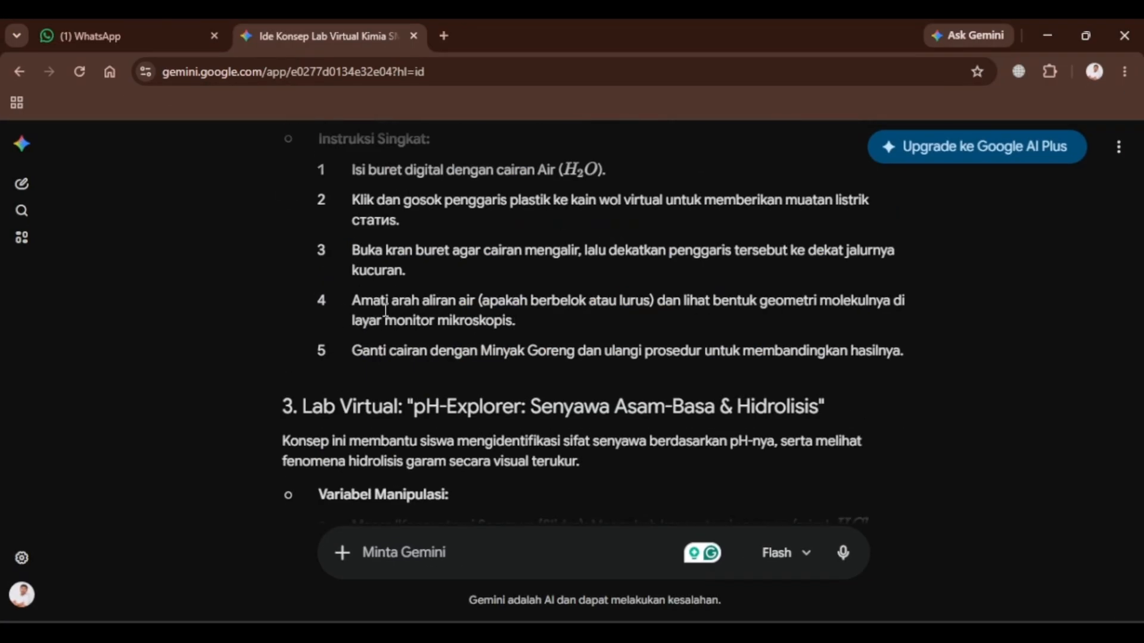
{"action": "scroll", "coordinate": [386, 310], "scroll_direction": "down", "scroll_amount": 8}
{"action": "scroll", "coordinate": [699, 324], "scroll_direction": "up", "scroll_amount": 8}
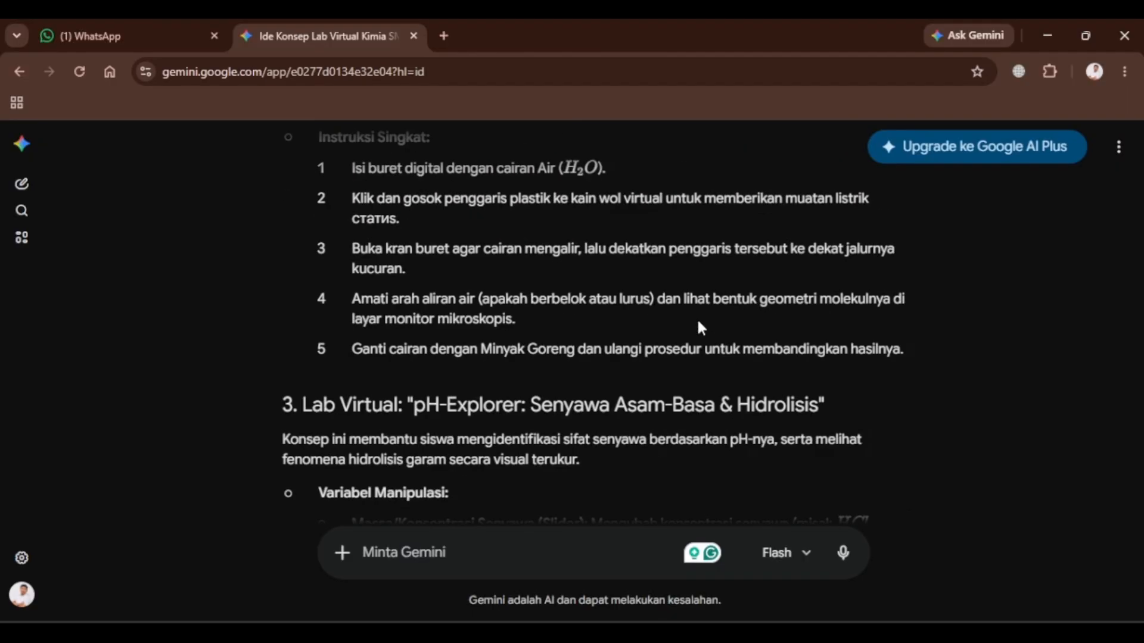
{"action": "scroll", "coordinate": [701, 322], "scroll_direction": "down", "scroll_amount": 8}
{"action": "scroll", "coordinate": [702, 321], "scroll_direction": "up", "scroll_amount": 17}
{"action": "scroll", "coordinate": [685, 391], "scroll_direction": "down", "scroll_amount": 5}
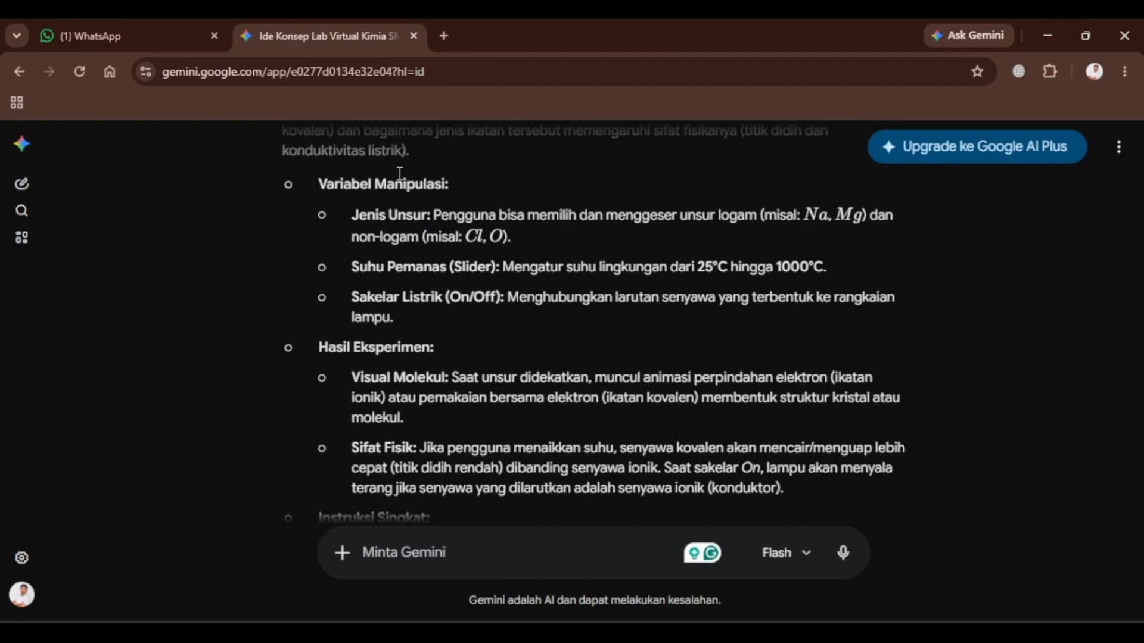
{"action": "scroll", "coordinate": [420, 319], "scroll_direction": "up", "scroll_amount": 3}
{"action": "scroll", "coordinate": [431, 315], "scroll_direction": "down", "scroll_amount": 15}
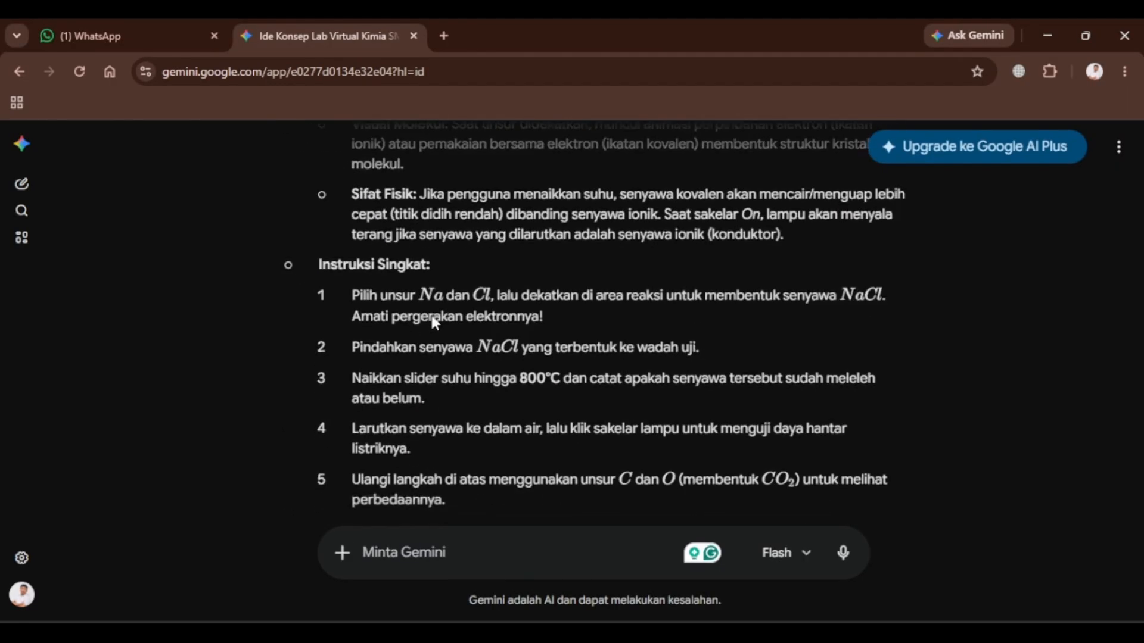
{"action": "scroll", "coordinate": [451, 318], "scroll_direction": "down", "scroll_amount": 3}
{"action": "scroll", "coordinate": [595, 331], "scroll_direction": "up", "scroll_amount": 17}
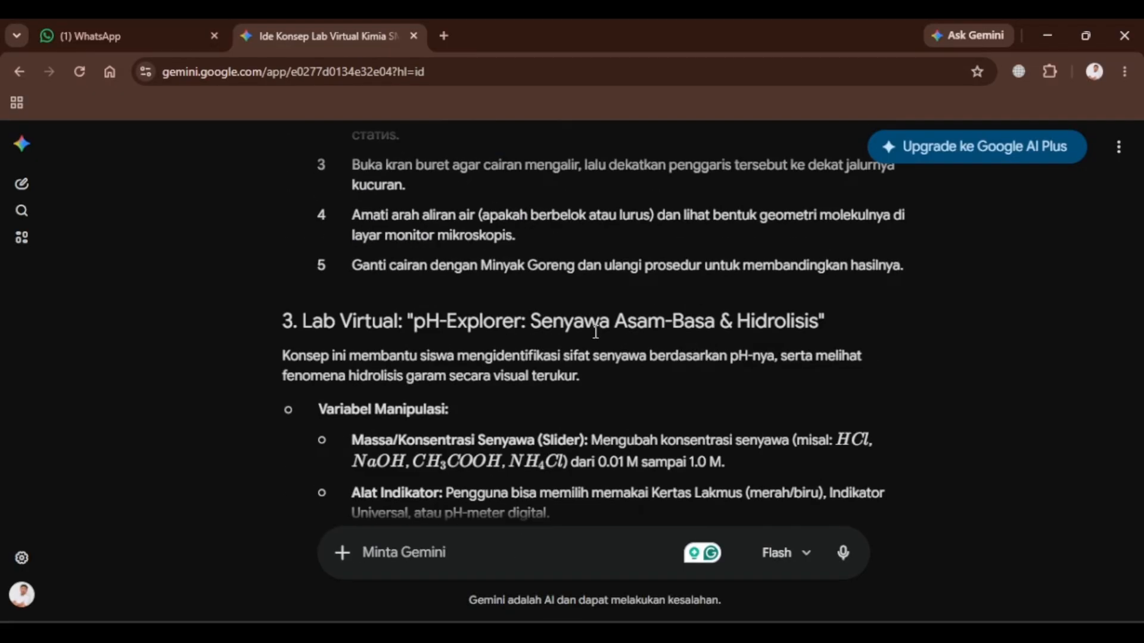
{"action": "scroll", "coordinate": [595, 336], "scroll_direction": "down", "scroll_amount": 12}
{"action": "type", "text": "Tolo"}
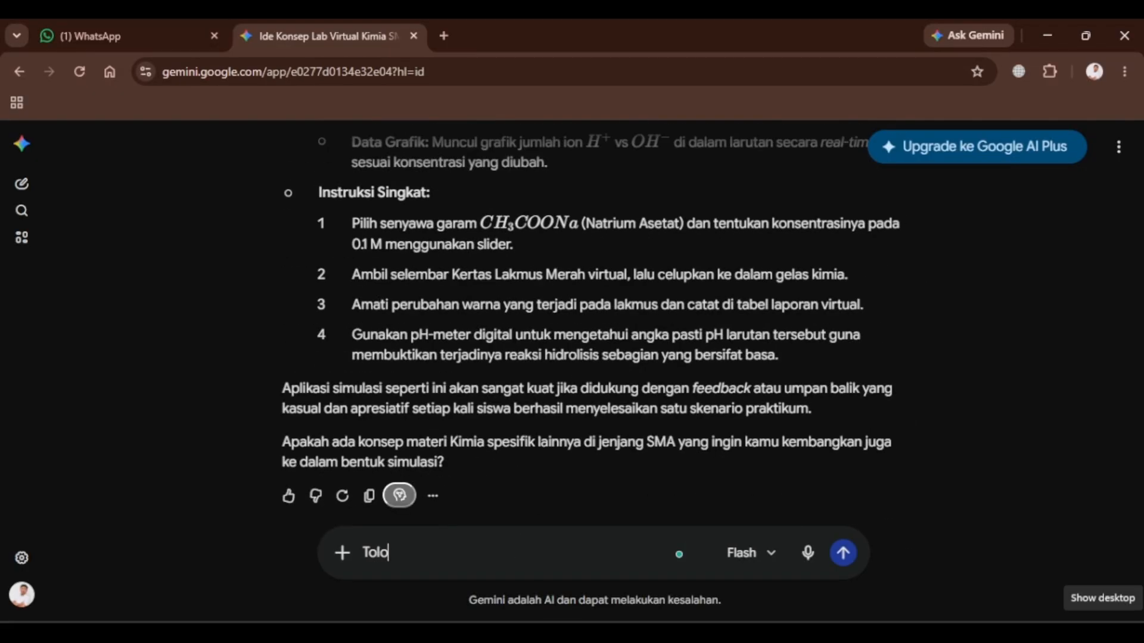
{"action": "key", "text": "BackSpace"}
{"action": "key", "text": "BackSpace"}
{"action": "key", "text": "BackSpace"}
{"action": "key", "text": "BackSpace"}
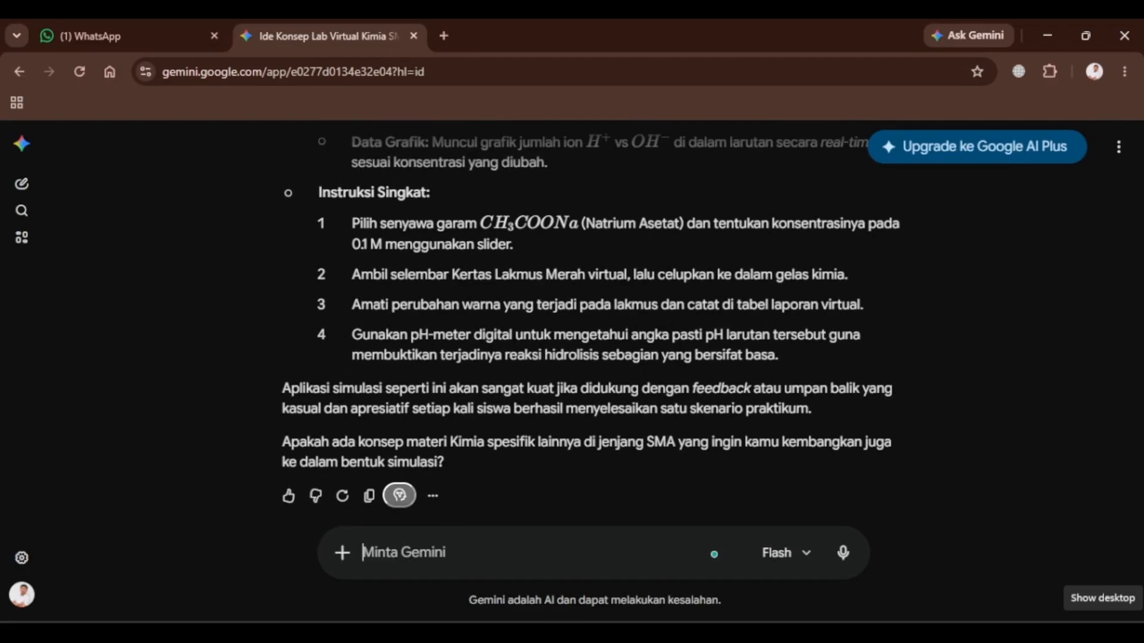
Ask Gemini for simple UI/UX or visual recommendations for the Chempolar lab, focused on objects and material without distracting components.
{"action": "scroll", "coordinate": [747, 399], "scroll_direction": "up", "scroll_amount": 15}
{"action": "scroll", "coordinate": [748, 405], "scroll_direction": "up", "scroll_amount": 4}
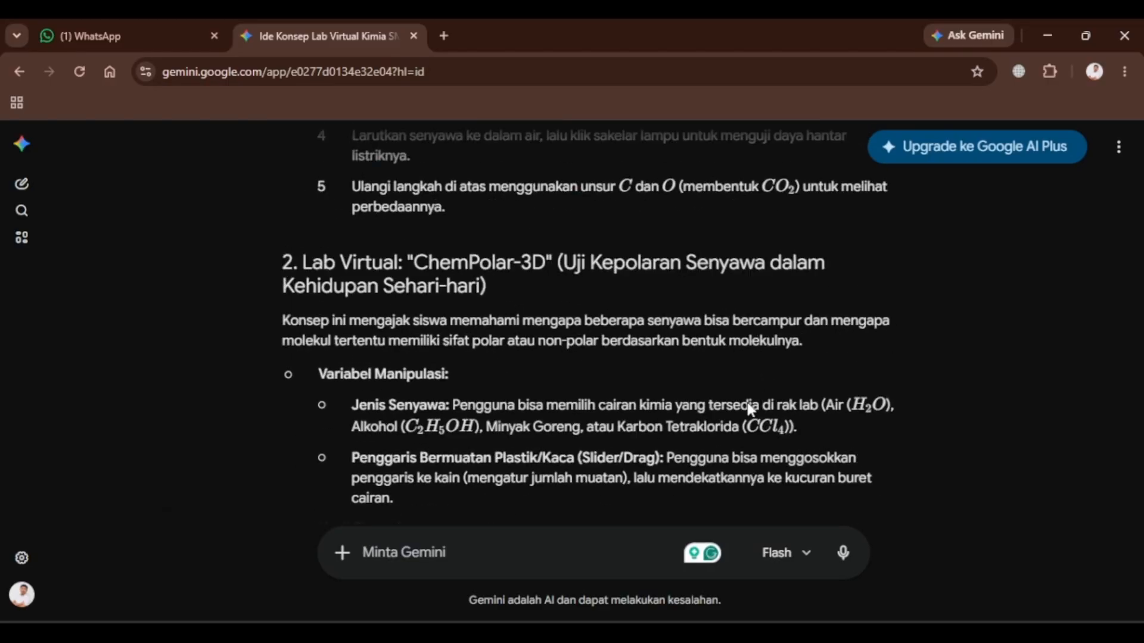
{"action": "type", "text": "Saya tertarik d"}
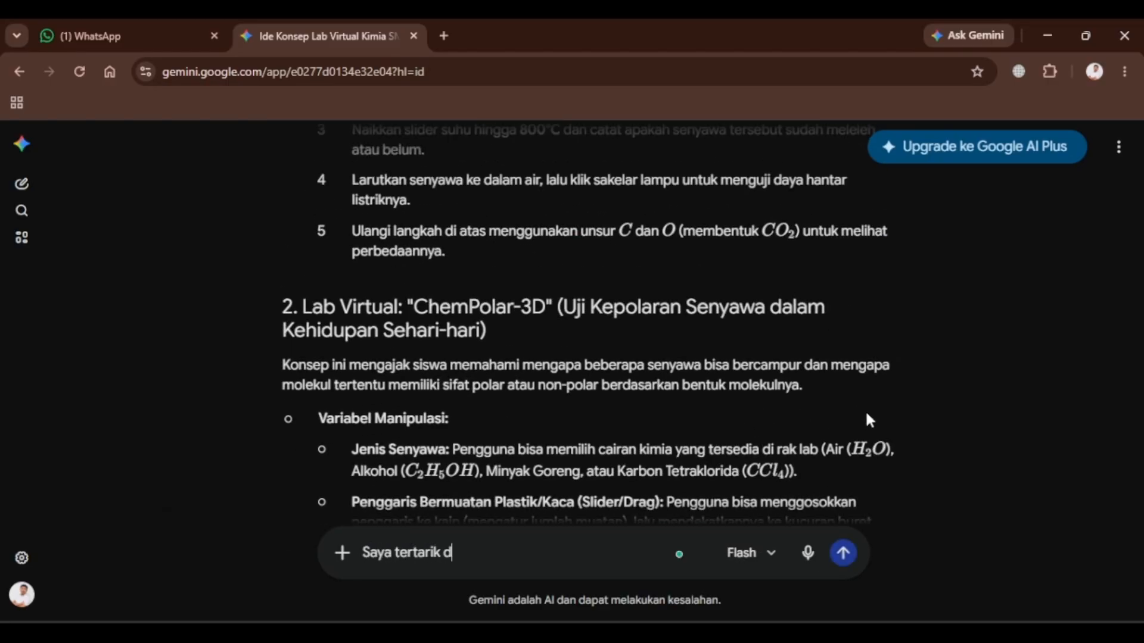
{"action": "type", "text": "engan Chemp"}
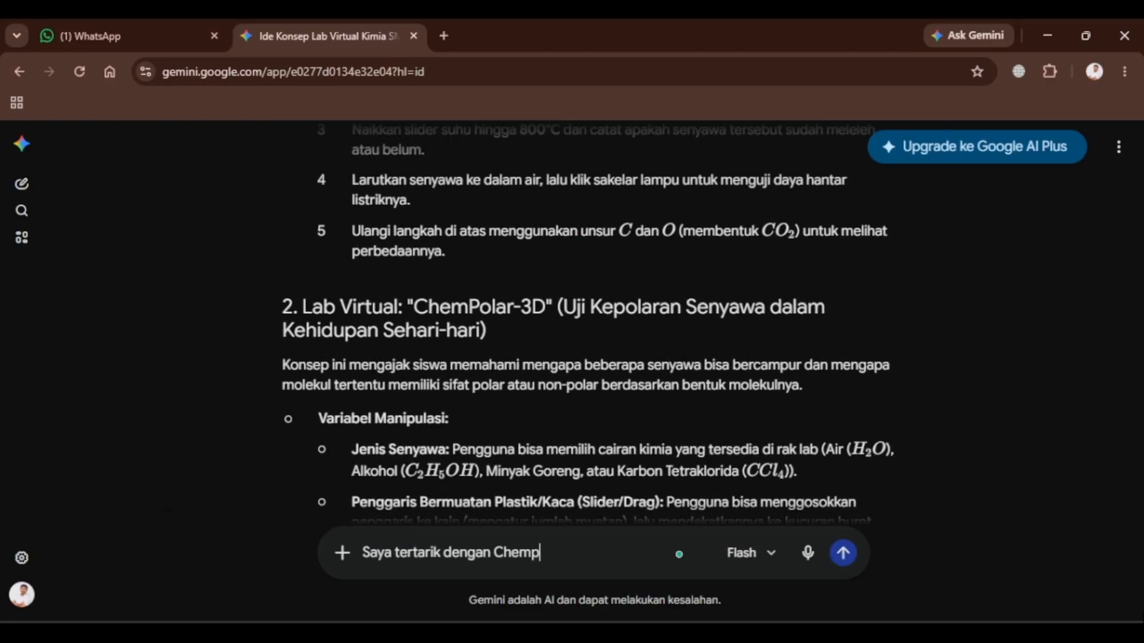
{"action": "type", "text": "olar. Ber"}
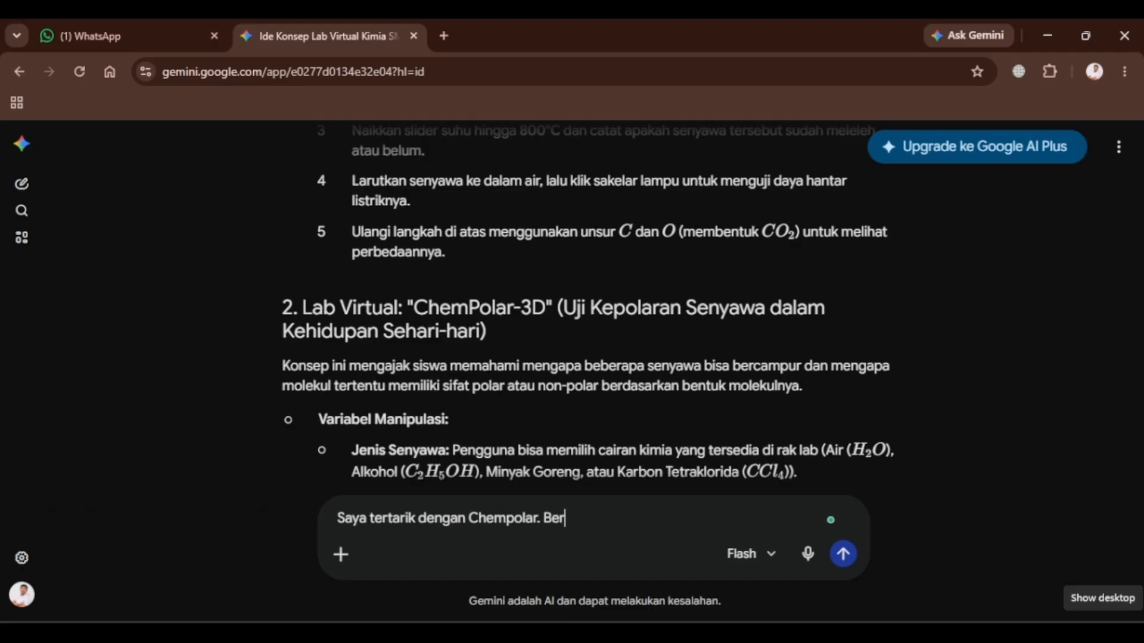
{"action": "type", "text": "ikan saya rekomendasi "}
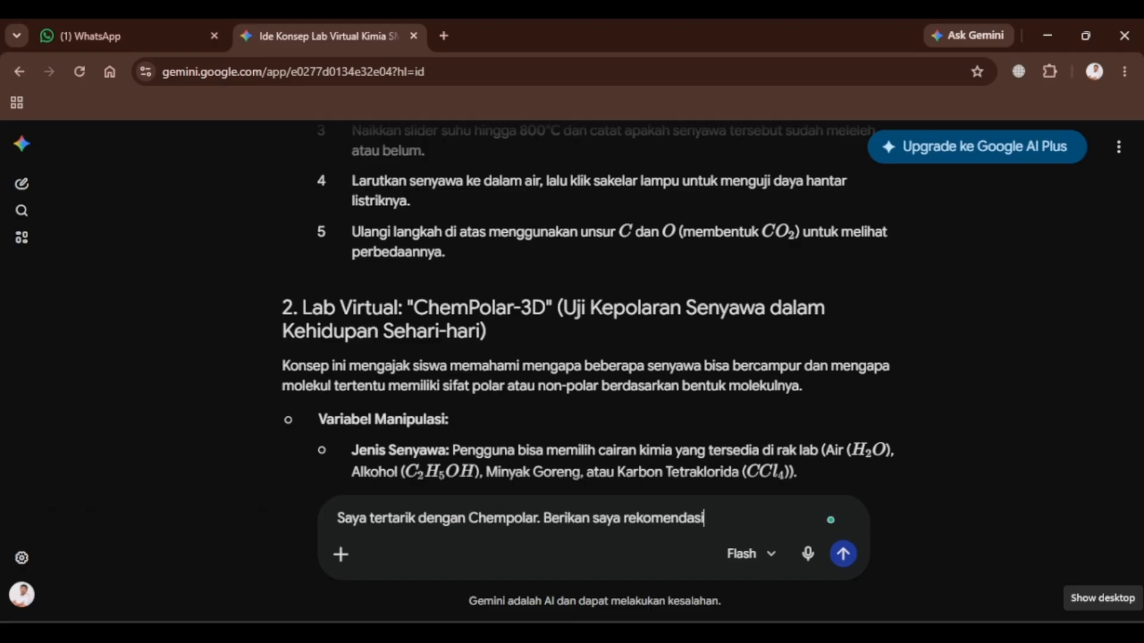
{"action": "type", "text": "UI/UX atau Tampilan"}
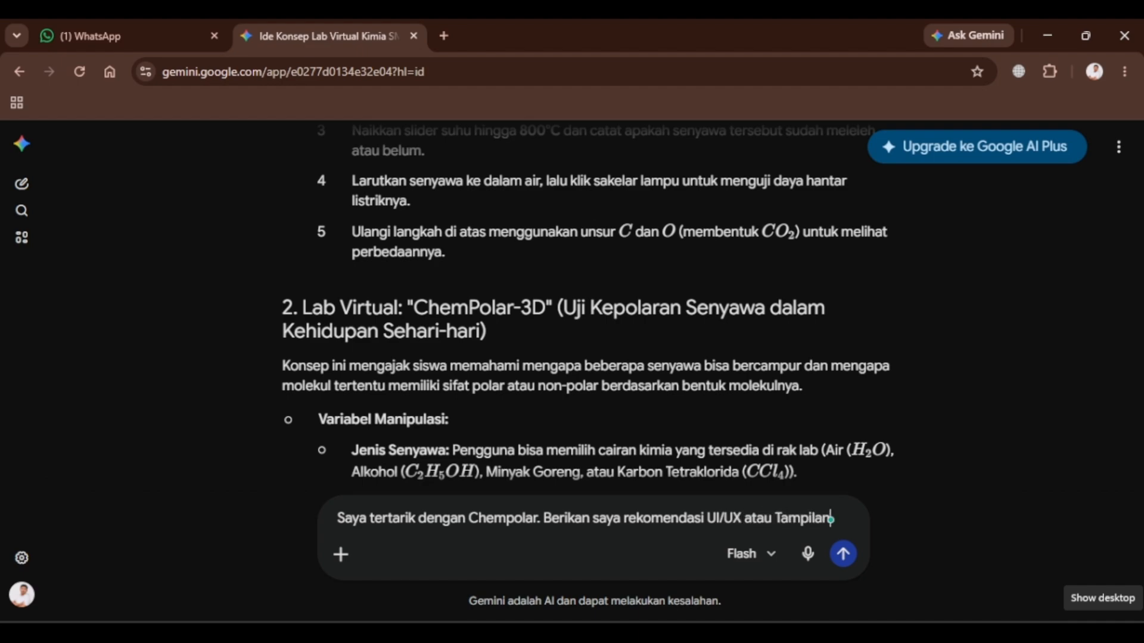
{"action": "type", "text": " Vidsual yang"}
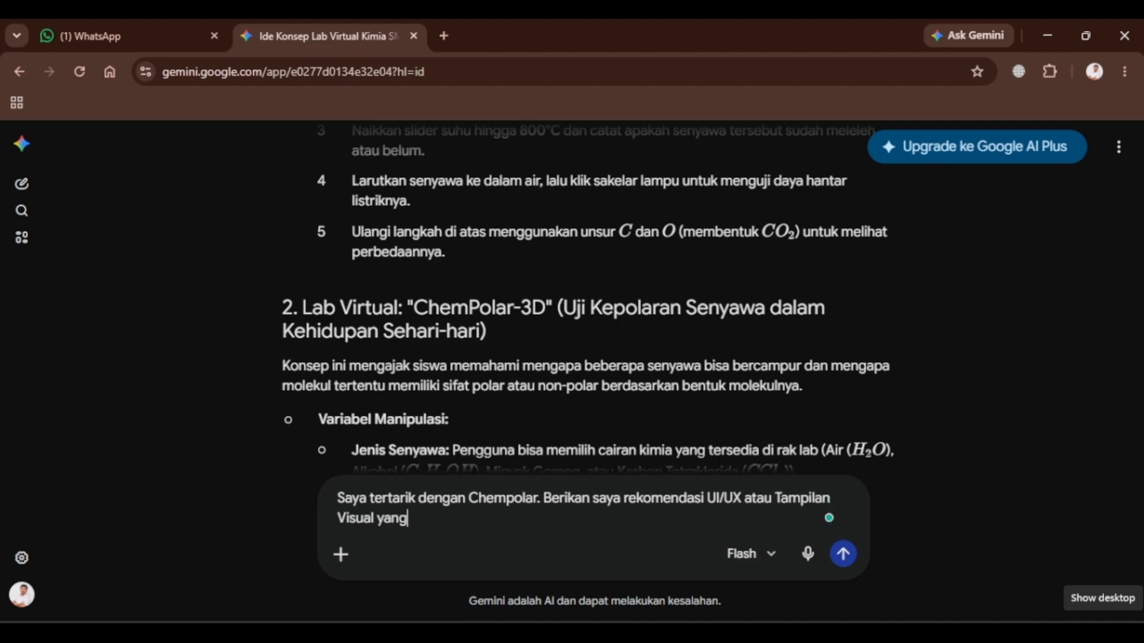
{"action": "scroll", "coordinate": [857, 358], "scroll_direction": "down", "scroll_amount": 3}
{"action": "type", "text": "cocok"}
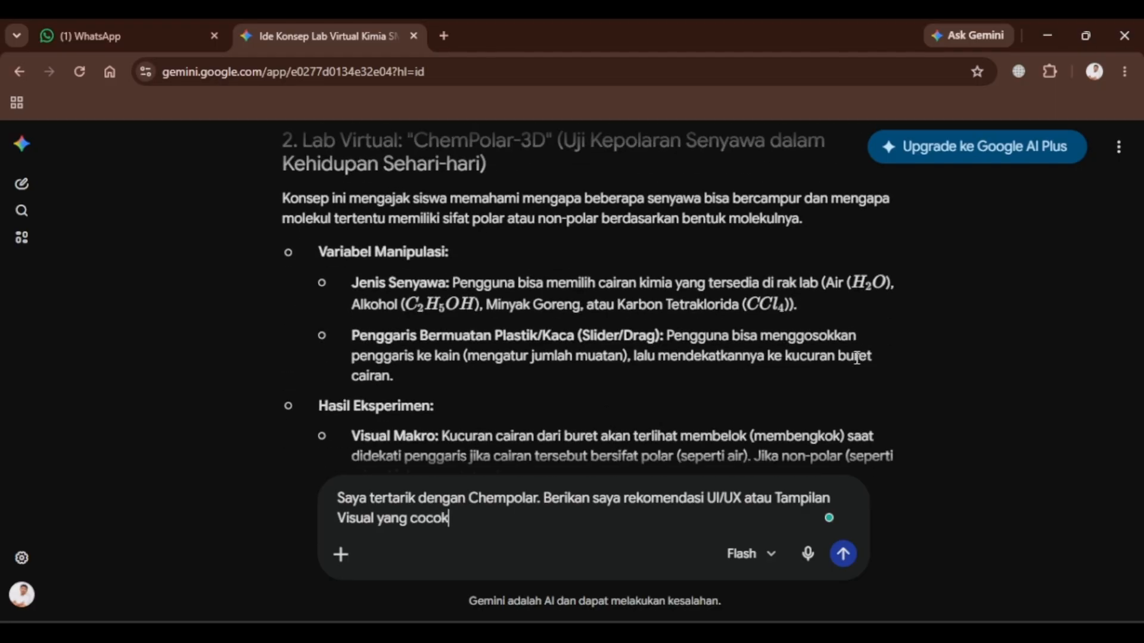
{"action": "type", "text": " untuk lab v"}
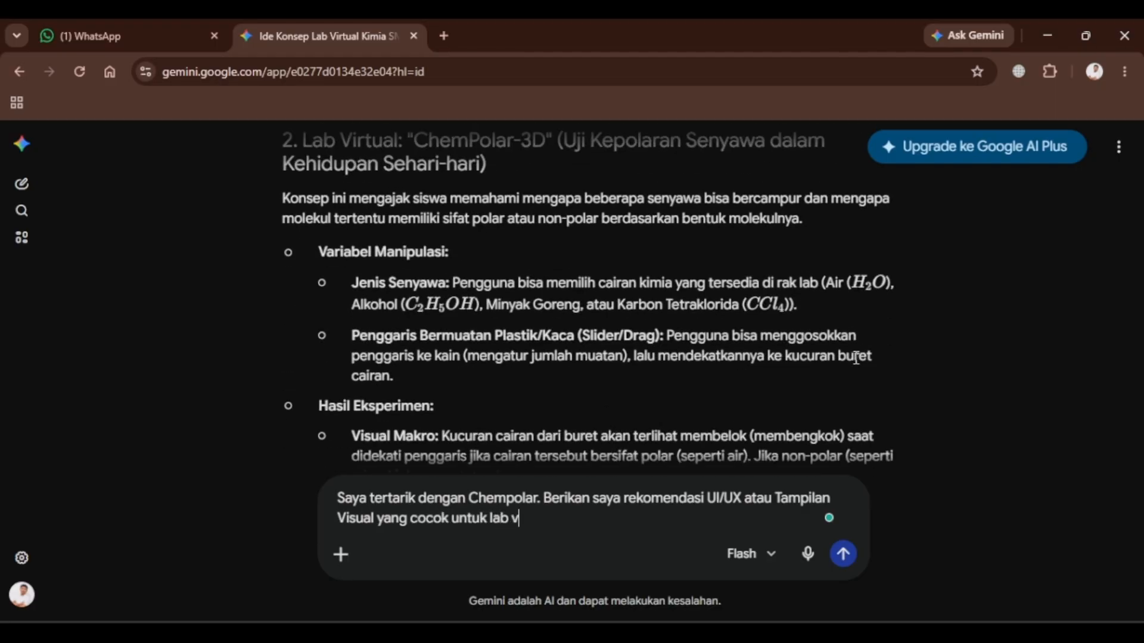
{"action": "type", "text": "irtual tersebut."}
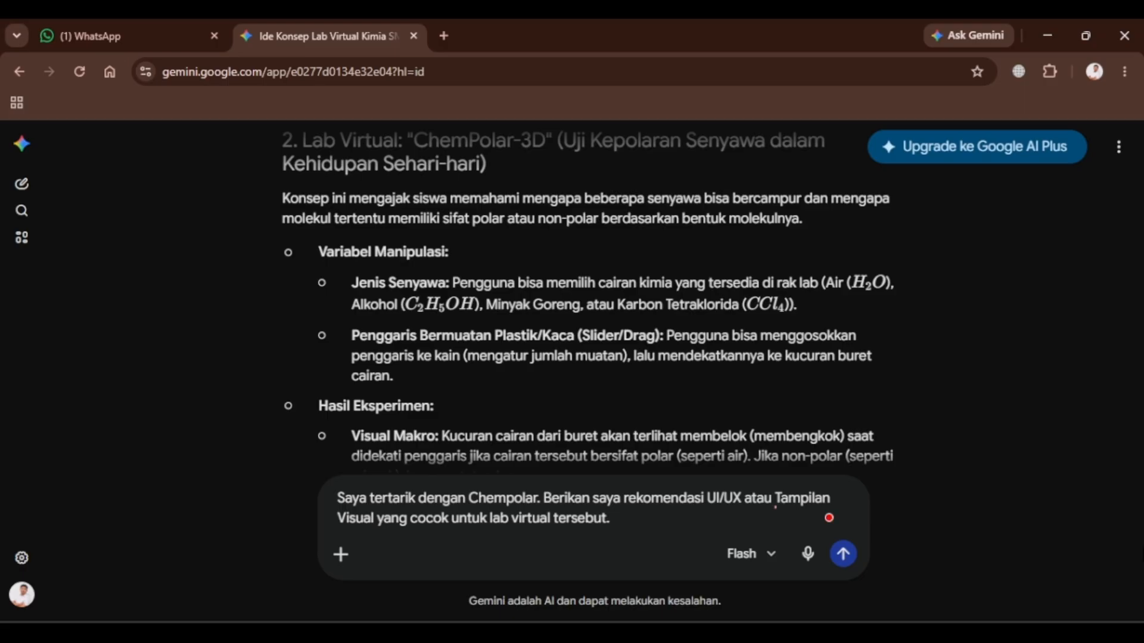
{"action": "type", "text": " Sa Saya ingin yang"}
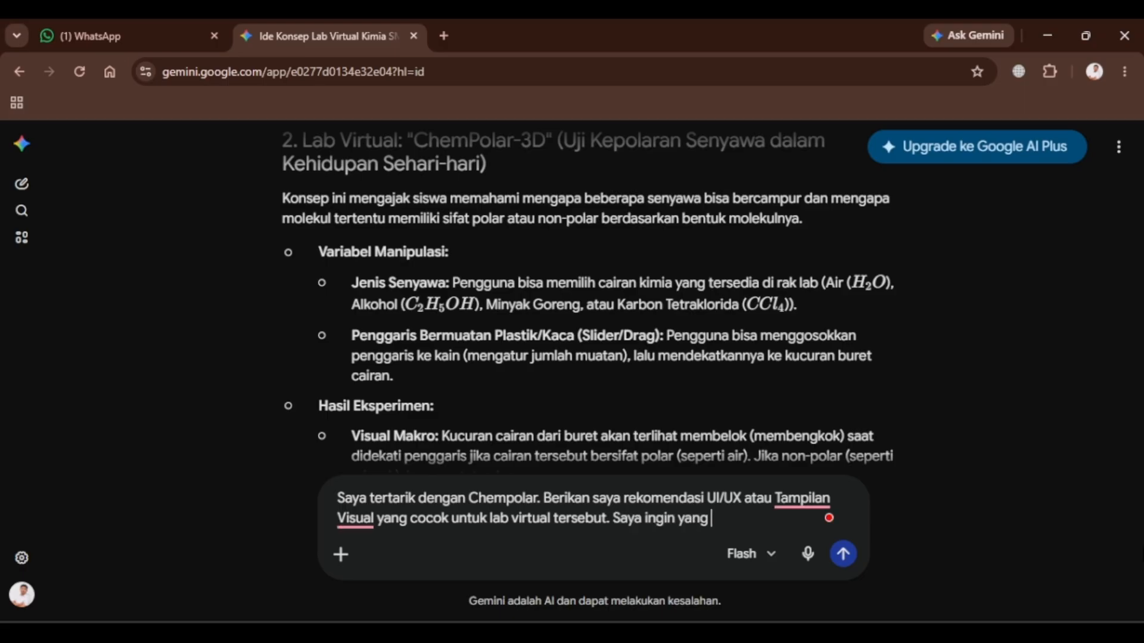
{"action": "type", "text": " simple, siswa fo"}
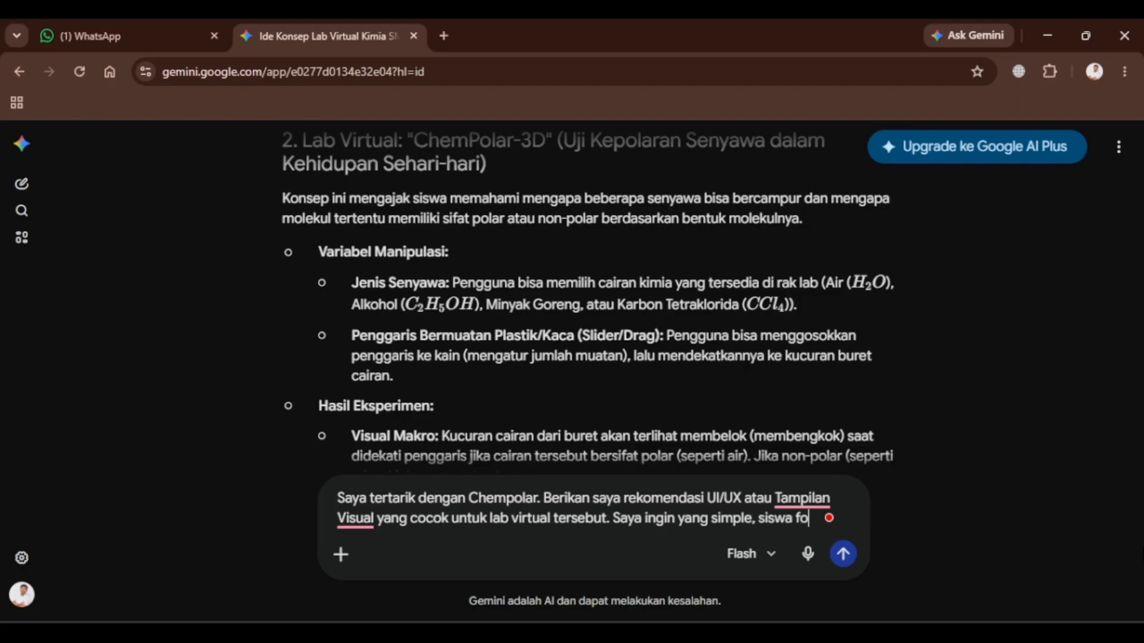
{"action": "type", "text": "kus pada ob"}
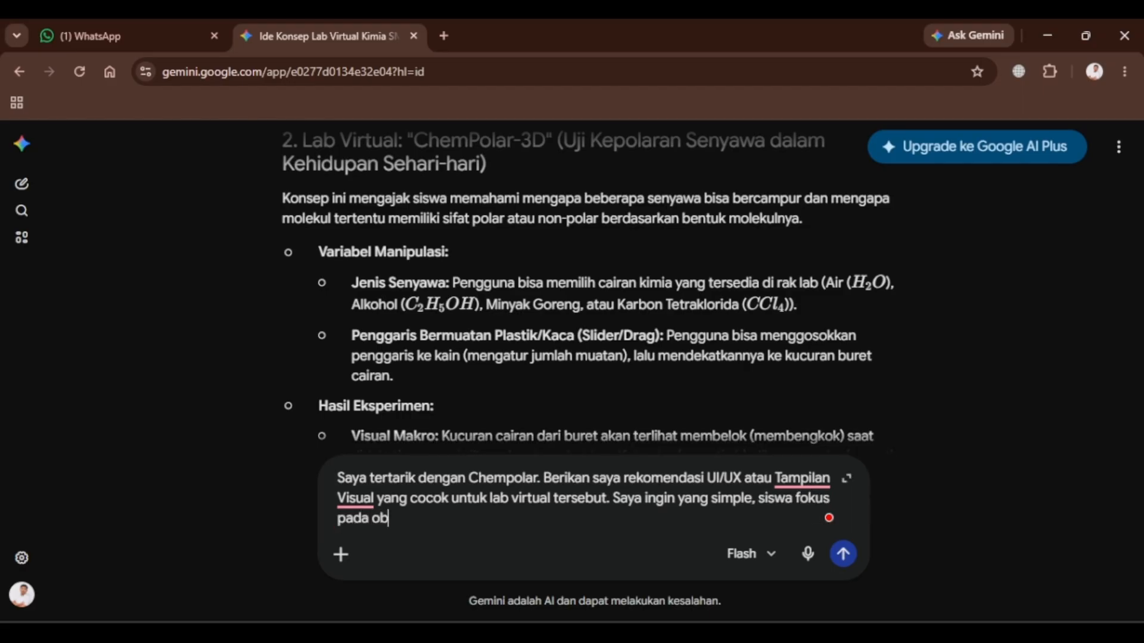
{"action": "type", "text": "jek dan materinya, jad"}
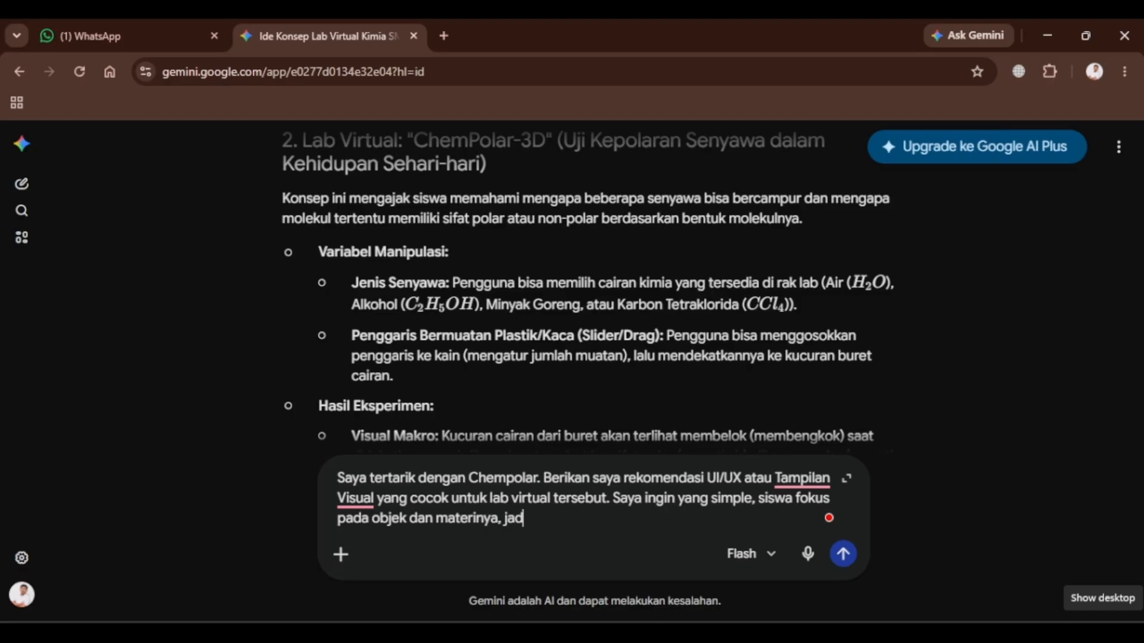
{"action": "type", "text": "i tidak bany"}
{"action": "key", "text": "BackSpace"}
{"action": "key", "text": "BackSpace"}
{"action": "key", "text": "BackSpace"}
{"action": "key", "text": "BackSpace"}
{"action": "type", "text": "terlalu banyak "}
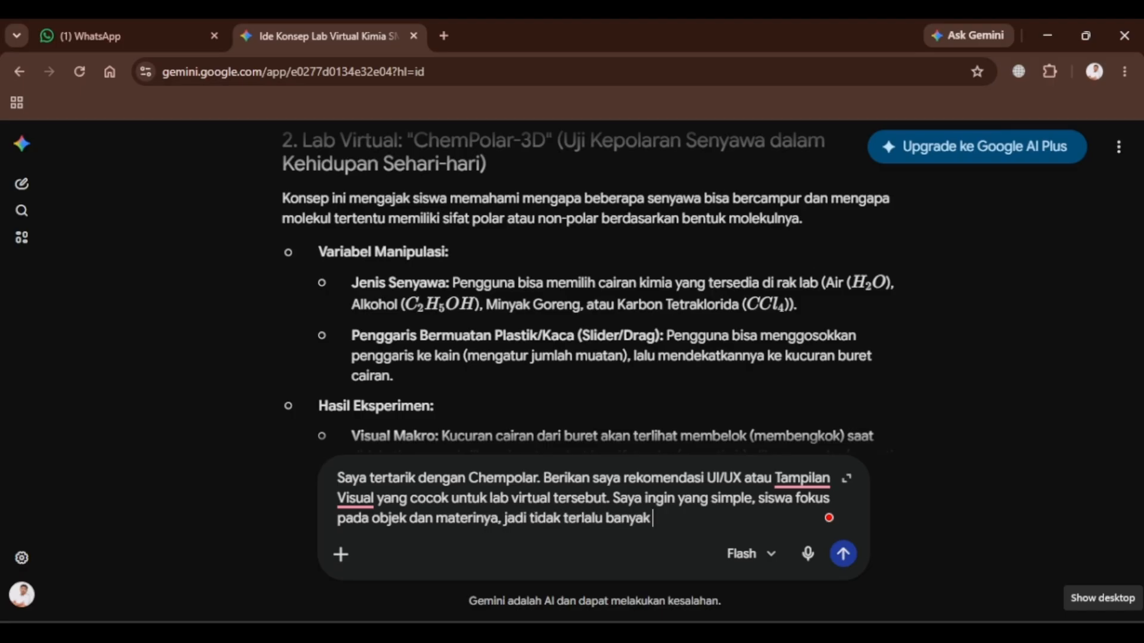
{"action": "type", "text": "komponen ya"}
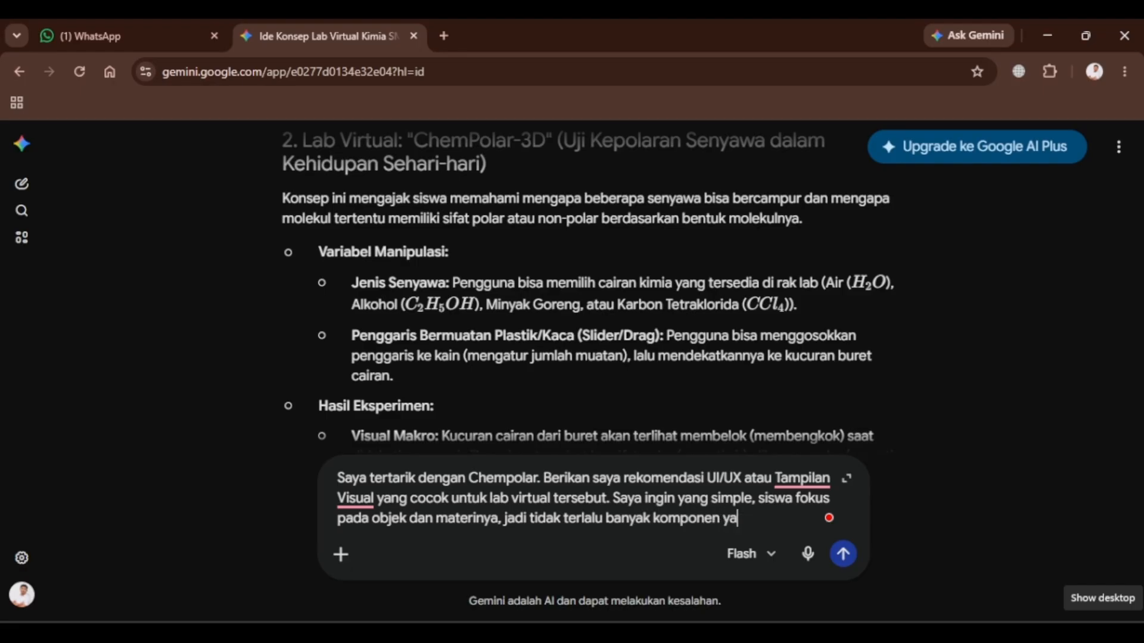
{"action": "type", "text": "ng tidak berg"}
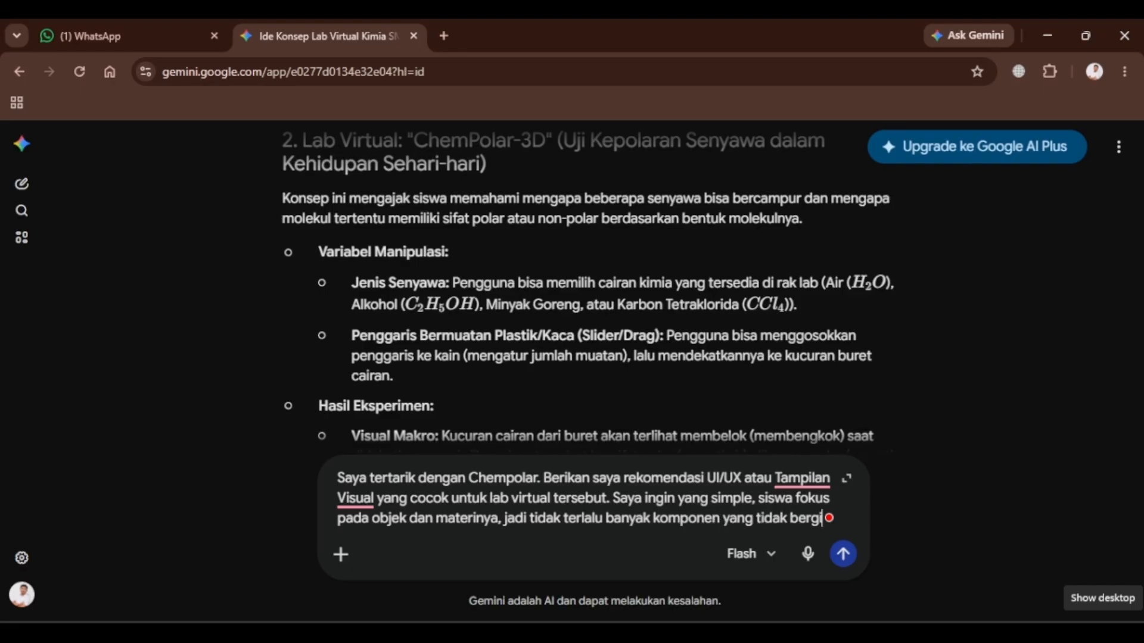
{"action": "type", "text": "una atau mengganggu."}
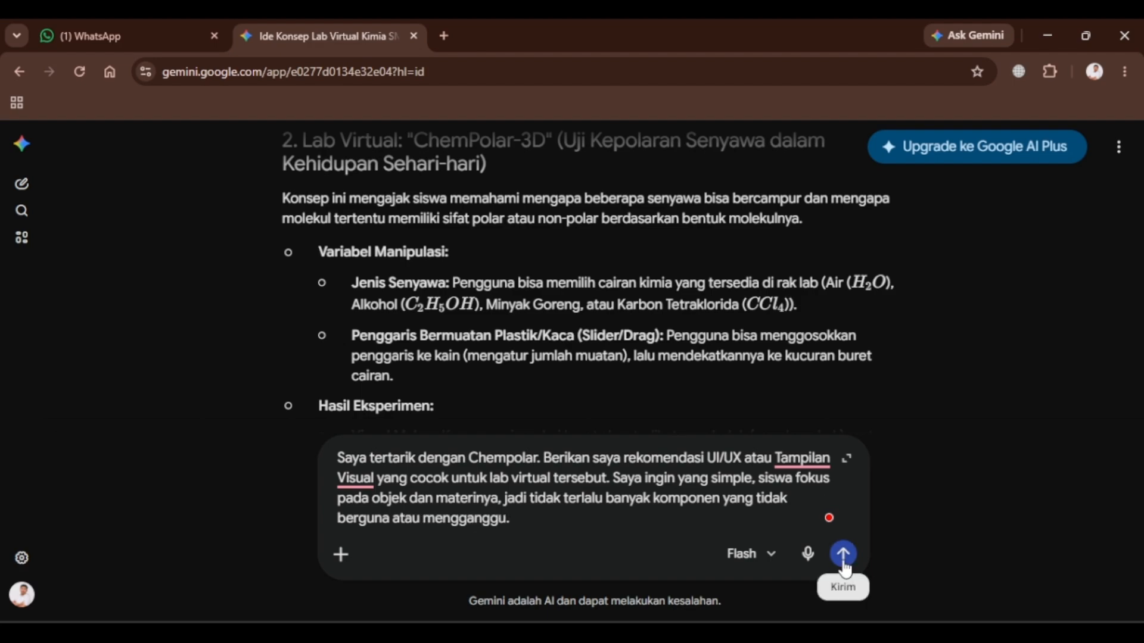
{"action": "mouse_move", "coordinate": [806, 466]}
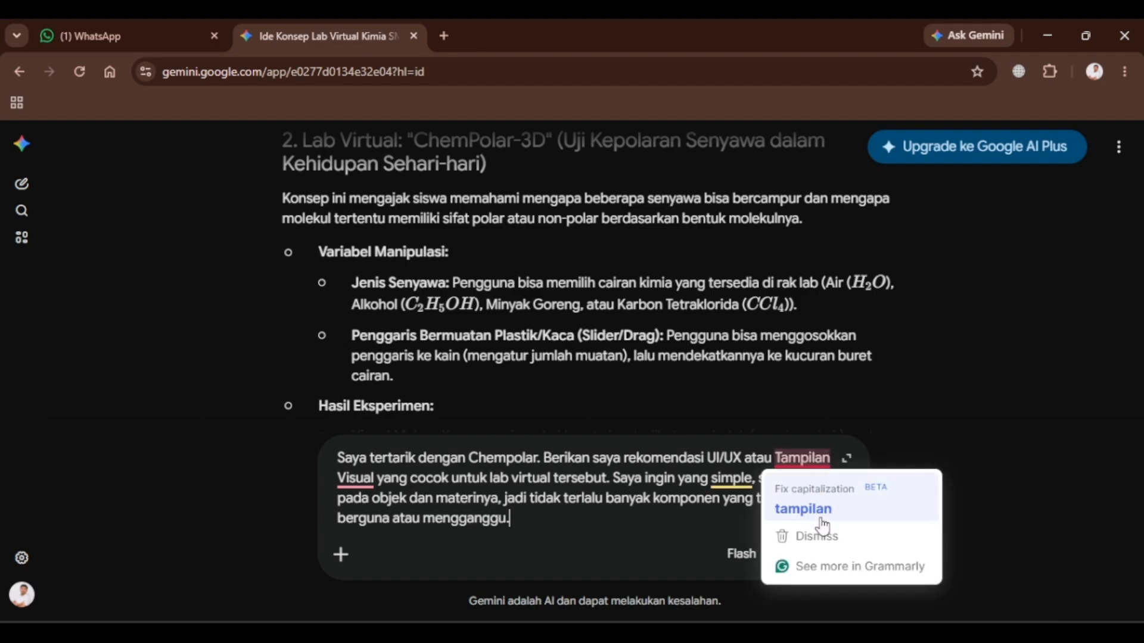
{"action": "left_click", "coordinate": [802, 510]}
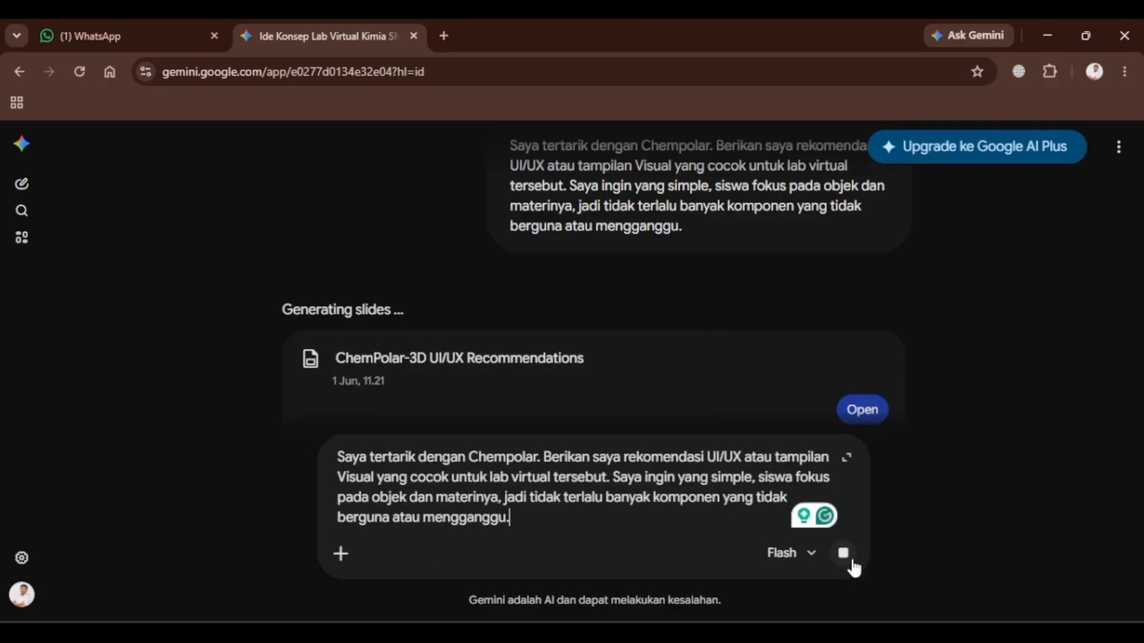
Append "Tampilkan jawaban dalam bentuk teks chat saja, bukan dokumen" to the prompt and stop the slide generation.
{"action": "type", "text": "Langsun"}
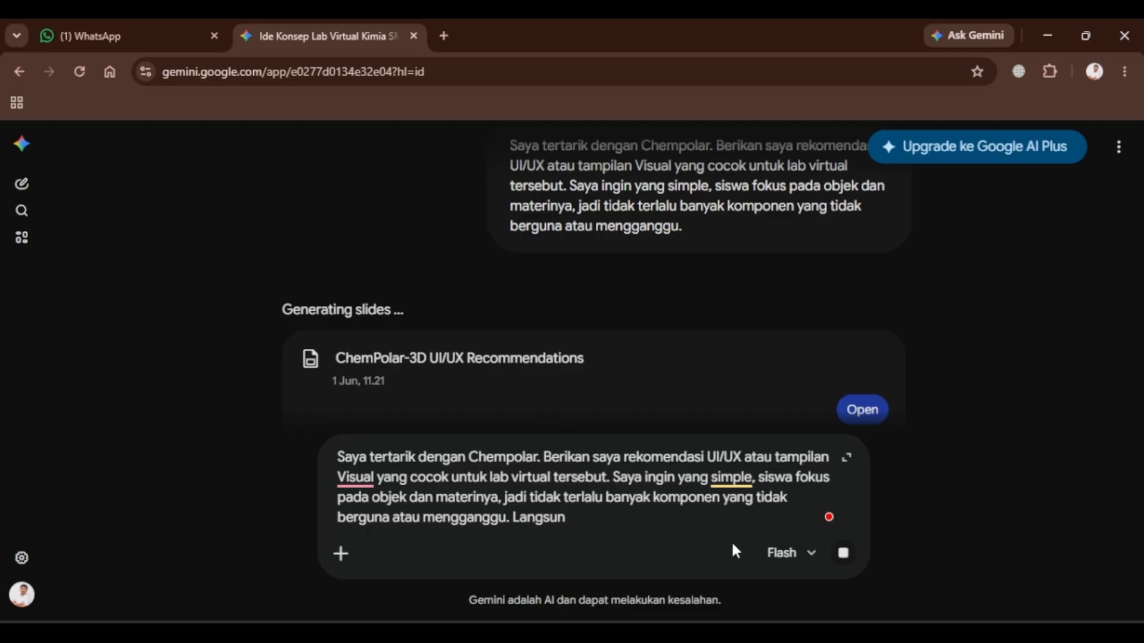
{"action": "key", "text": "BackSpace"}
{"action": "key", "text": "BackSpace"}
{"action": "key", "text": "BackSpace"}
{"action": "key", "text": "BackSpace"}
{"action": "key", "text": "BackSpace"}
{"action": "key", "text": "BackSpace"}
{"action": "key", "text": "BackSpace"}
{"action": "type", "text": "Tampilkan jaw"}
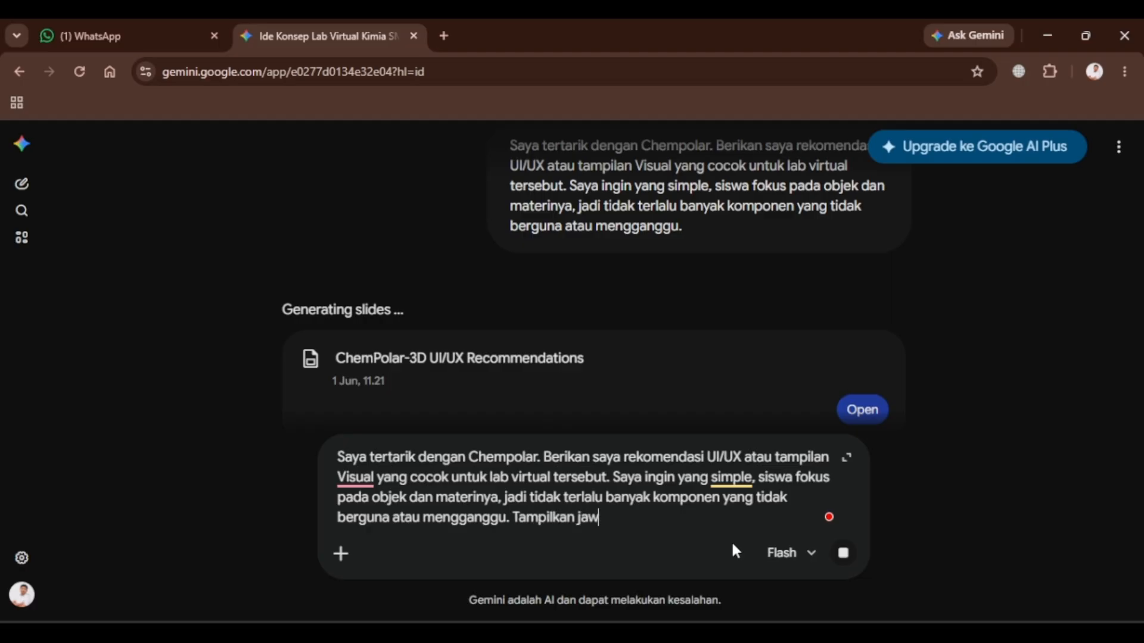
{"action": "type", "text": "aban dalam bentuk t"}
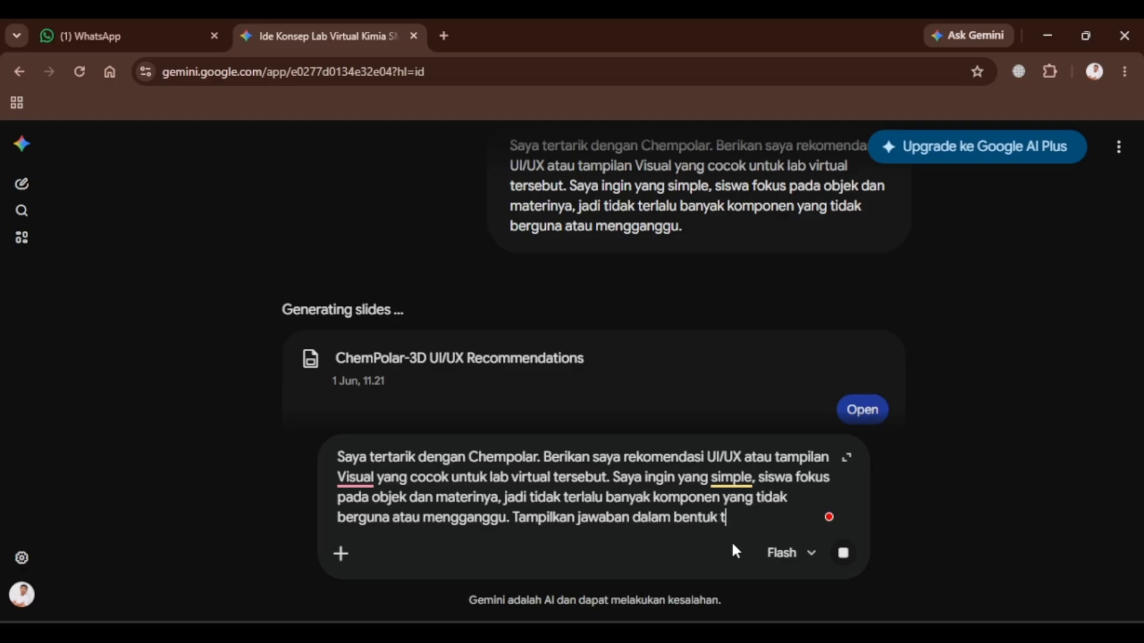
{"action": "type", "text": "eks chat saja, "}
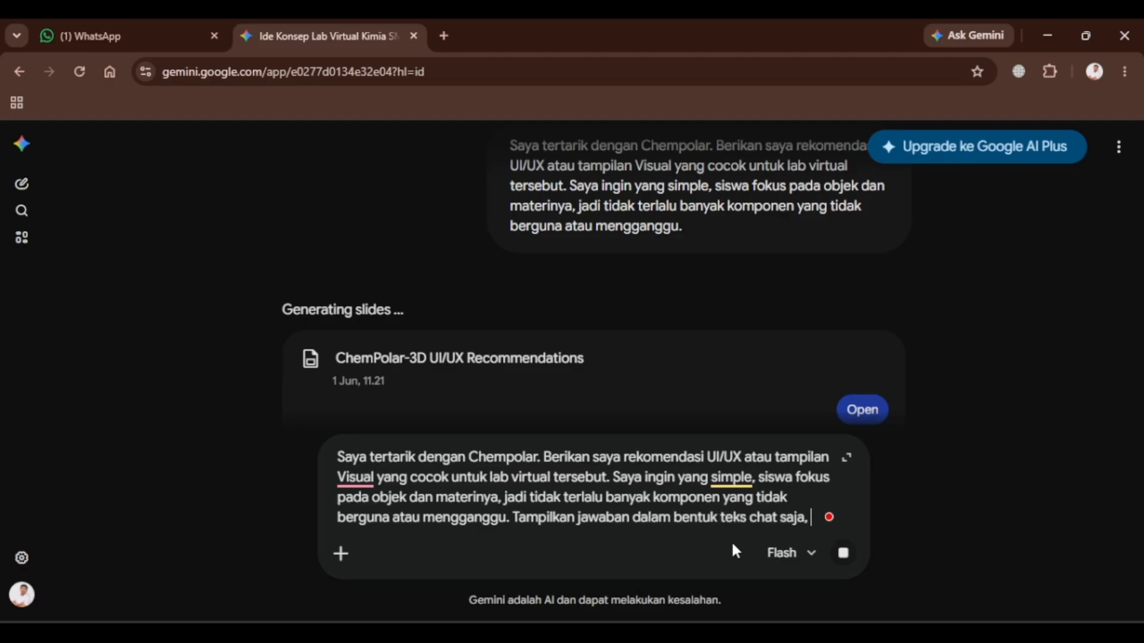
{"action": "type", "text": "bukan dokumen"}
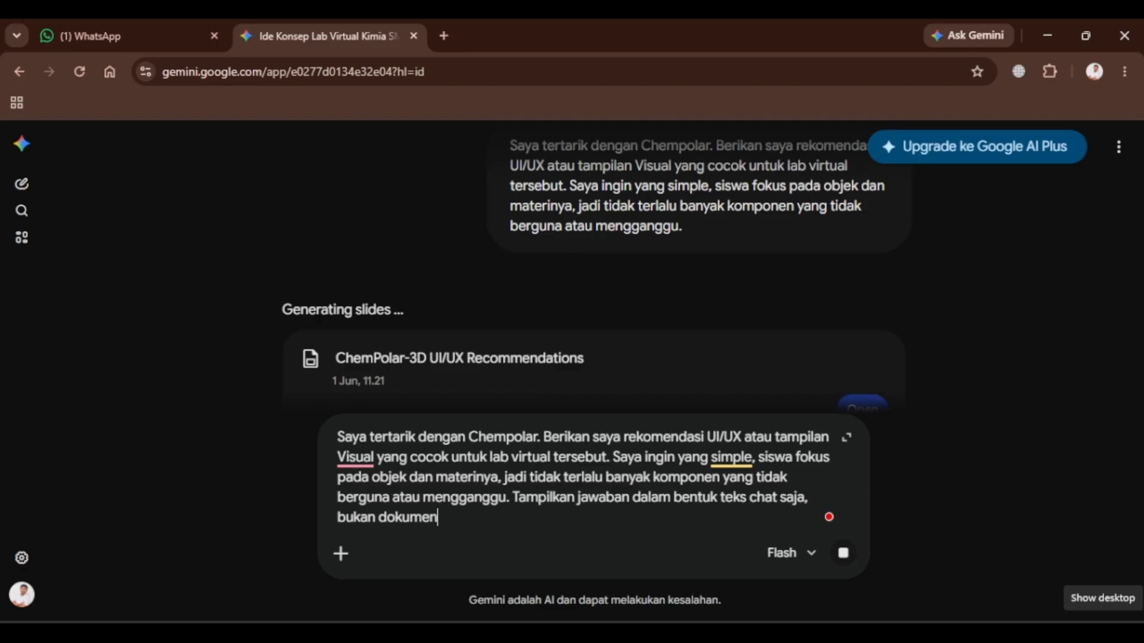
{"action": "left_click", "coordinate": [845, 559]}
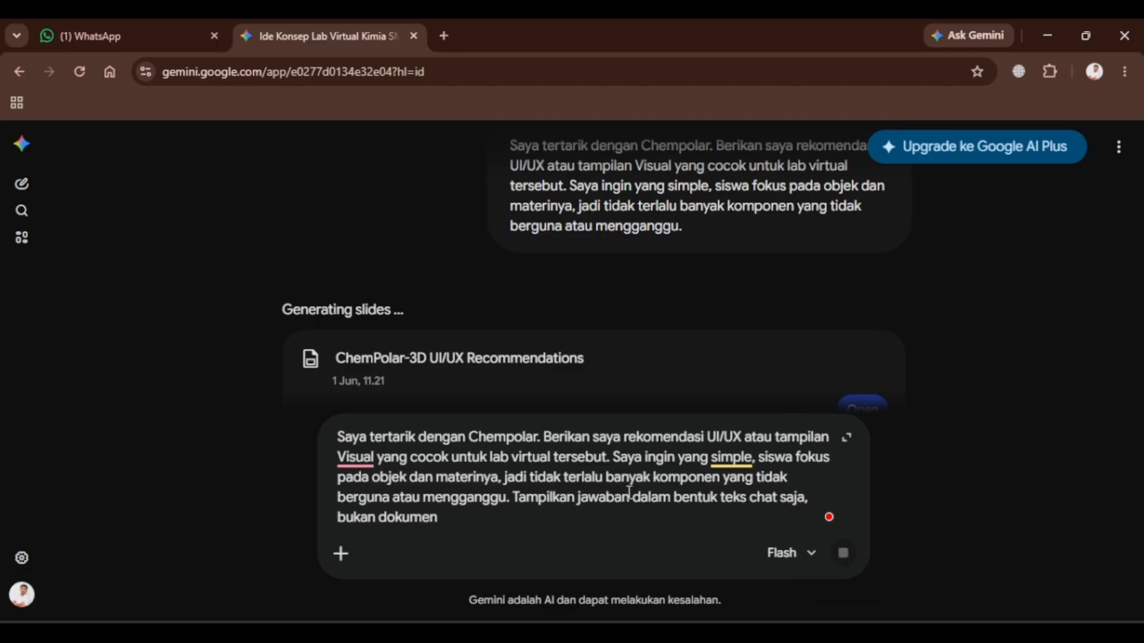
Reload the Gemini chat, paste the extended prompt and send it.
{"action": "key", "text": "F5"}
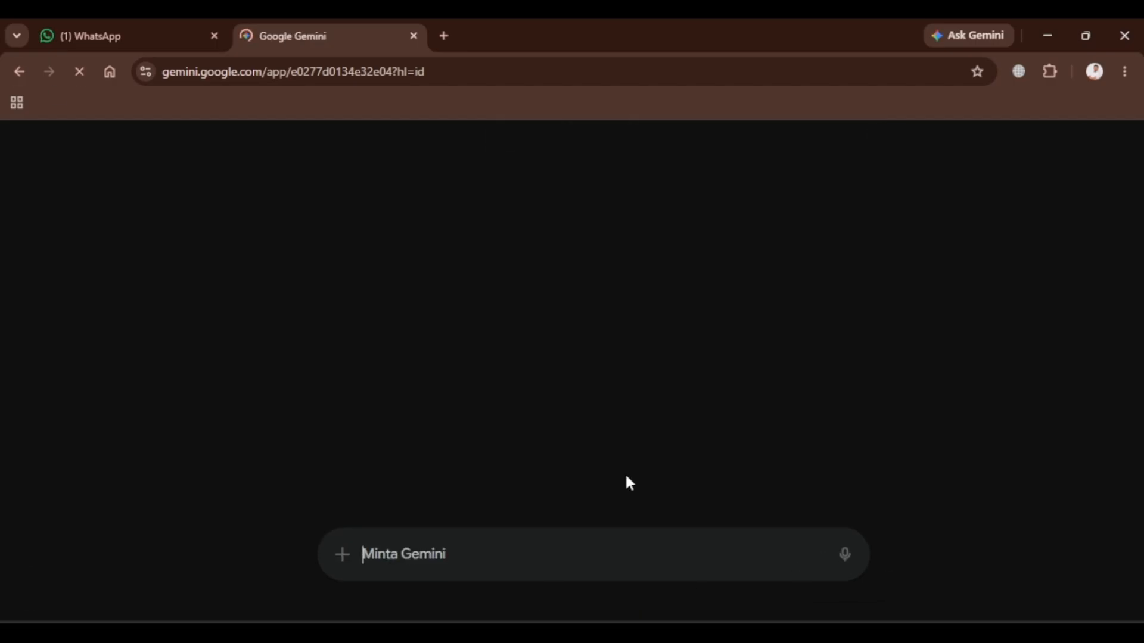
{"action": "type", "text": "Saya tertarik dengan Chempolar. Berikan saya rekomendasi UI/UX atau tampilan Visual yang cocok untuk lab virtual tersebut. Saya ingin yang simple, siswa fokus pada objek dan materinya, jadi tidak terlalu banyak komponen yang tidak berguna atau mengganggu. Tampilkan jawaban dalam bentuk teks chat saja, bukan dokumen"}
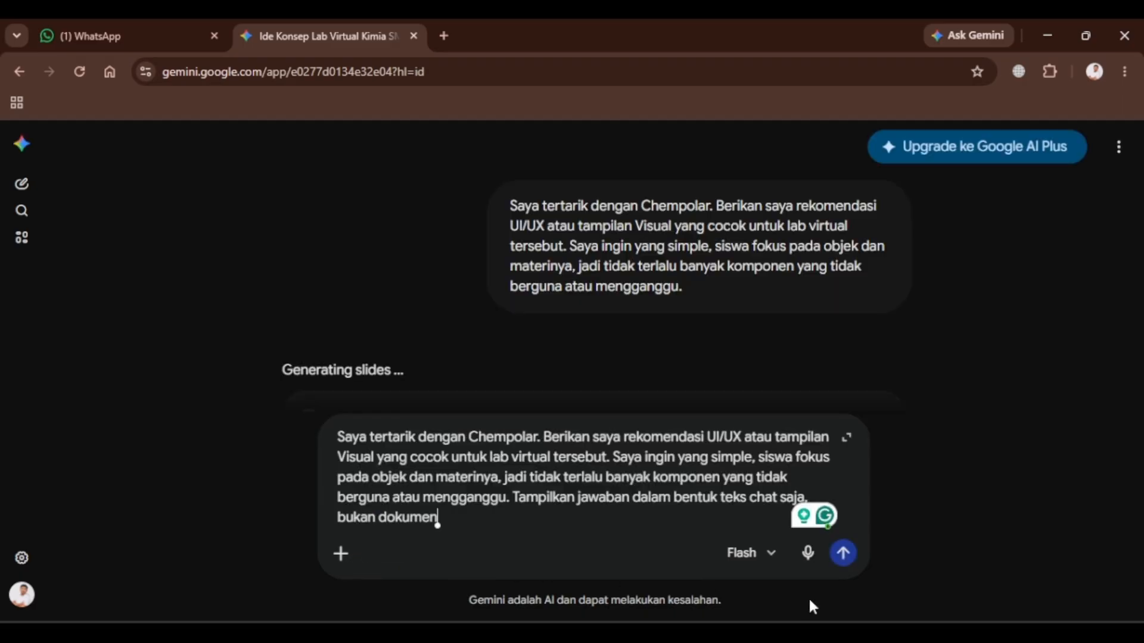
{"action": "left_click", "coordinate": [845, 559]}
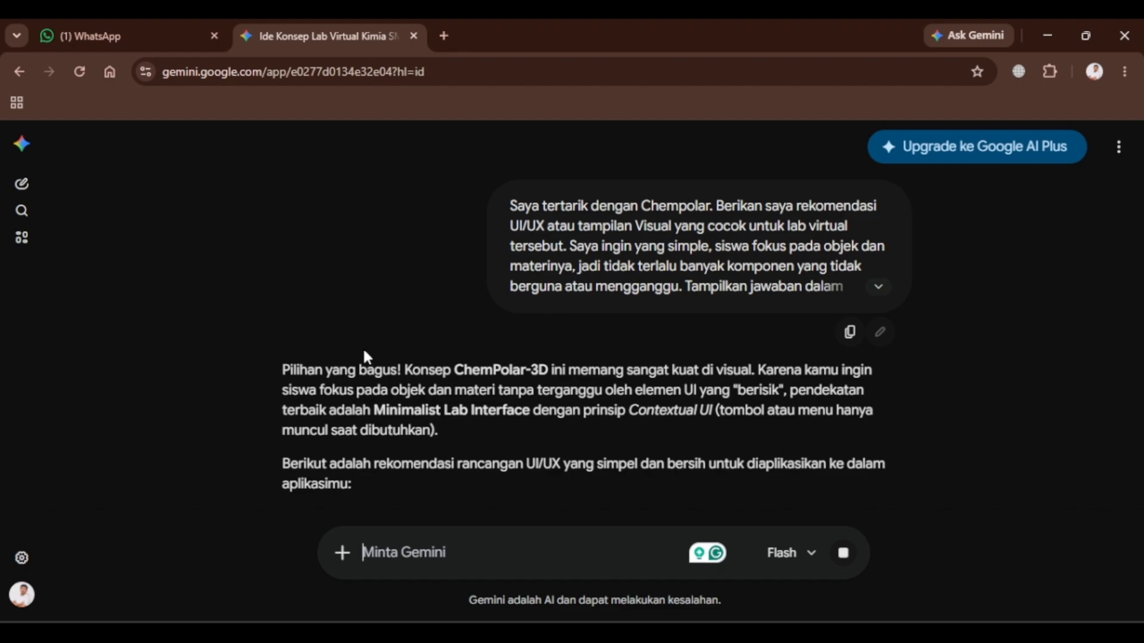
Copy Gemini's layout division recommendations and paste them under the Visual heading of the prompt document.
{"action": "scroll", "coordinate": [362, 347], "scroll_direction": "down", "scroll_amount": 4}
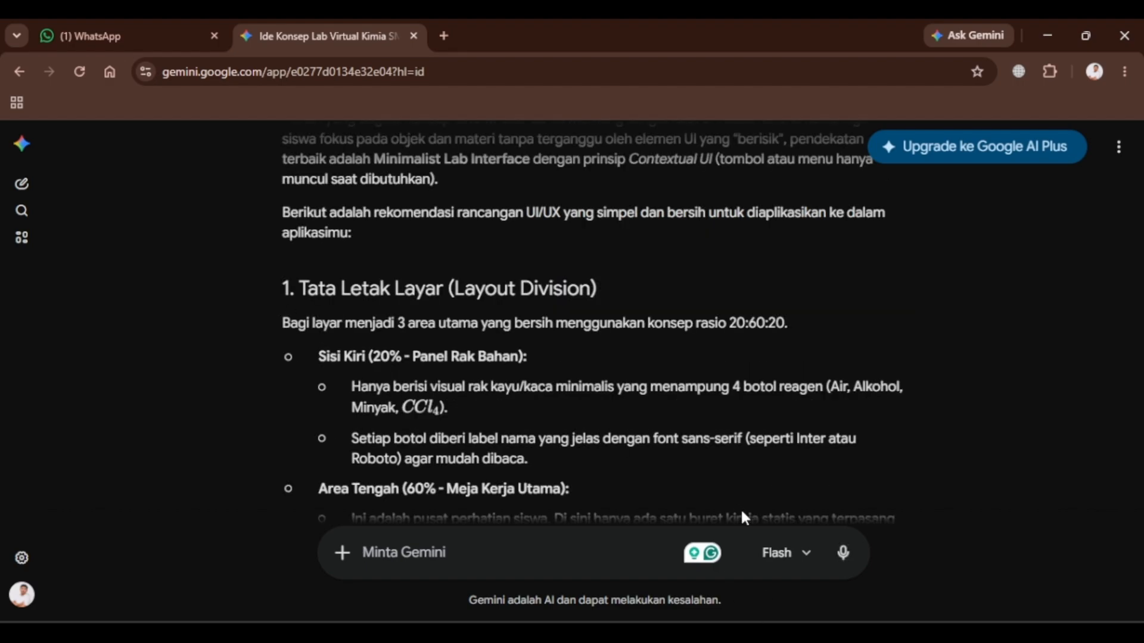
{"action": "scroll", "coordinate": [744, 516], "scroll_direction": "down", "scroll_amount": 1}
{"action": "left_click_drag", "start_coordinate": [282, 239], "coordinate": [634, 400]}
{"action": "scroll", "coordinate": [593, 386], "scroll_direction": "down", "scroll_amount": 13}
{"action": "scroll", "coordinate": [673, 400], "scroll_direction": "down", "scroll_amount": 1}
{"action": "left_click_drag", "start_coordinate": [660, 408], "coordinate": [332, 409]}
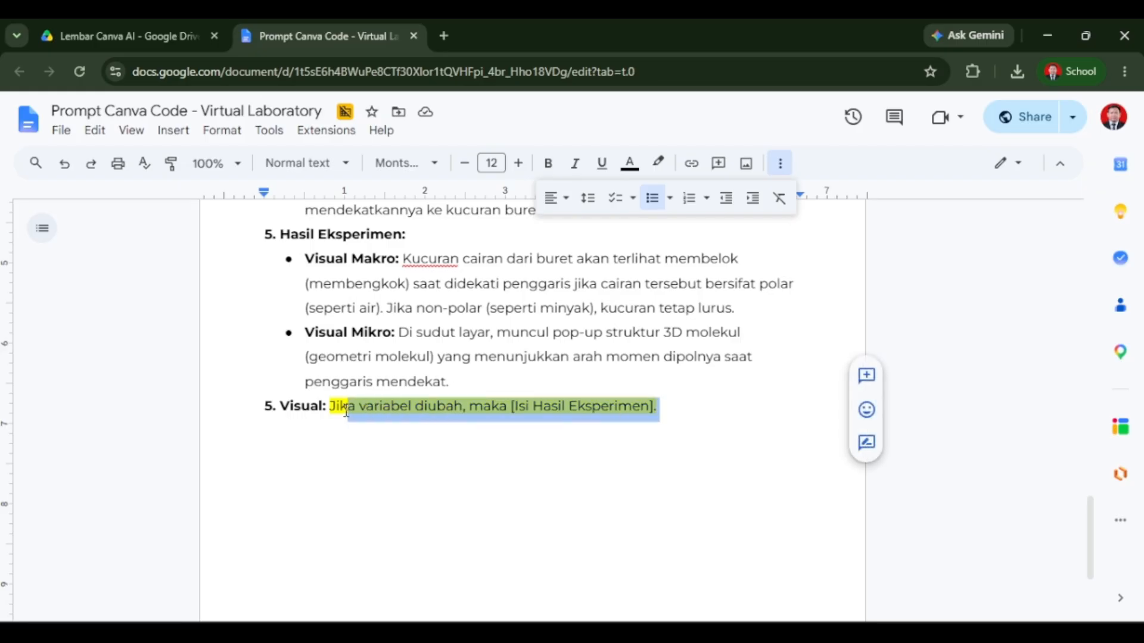
{"action": "key", "text": "Return"}
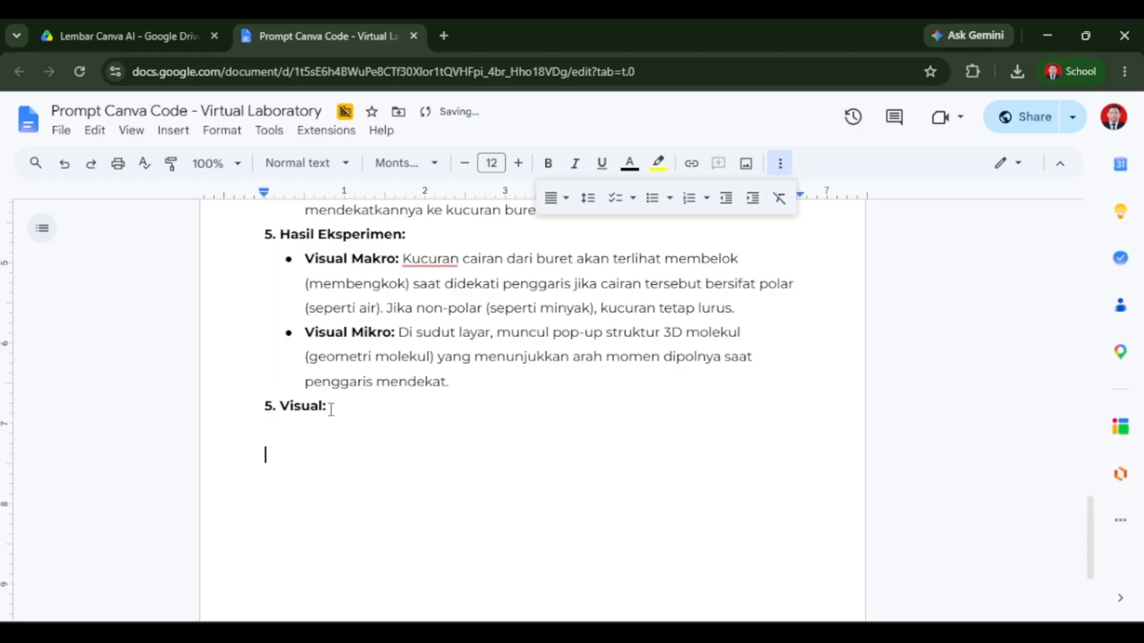
{"action": "key", "text": "ctrl+v"}
Join the pasted layout paragraph onto the same line as the "6. Visual:" heading.
{"action": "scroll", "coordinate": [385, 364], "scroll_direction": "up", "scroll_amount": 15}
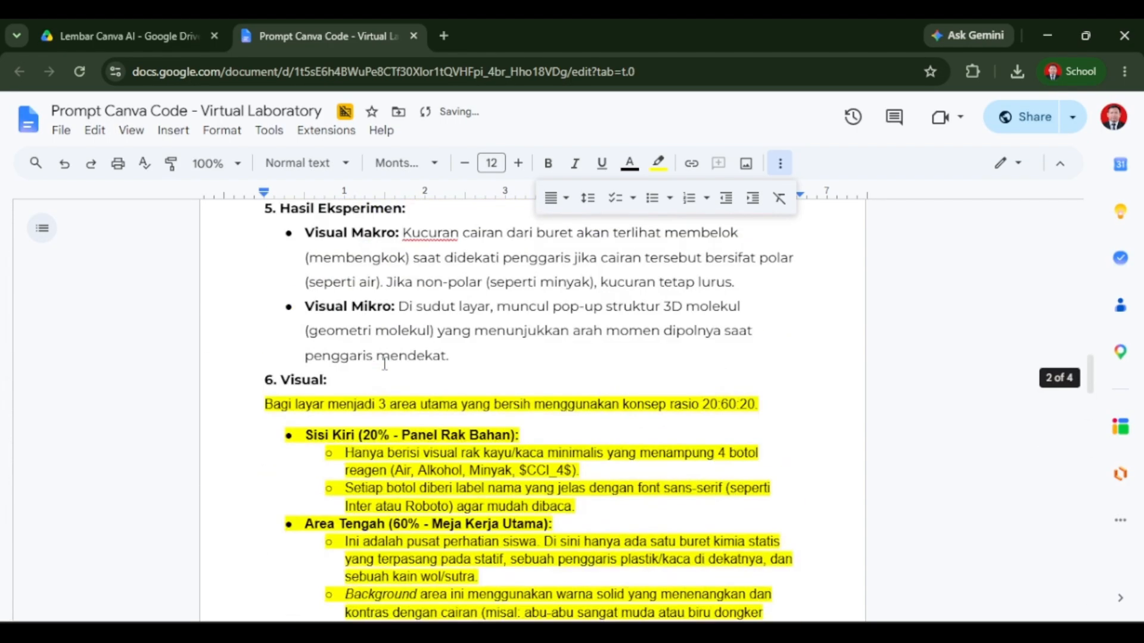
{"action": "scroll", "coordinate": [385, 364], "scroll_direction": "down", "scroll_amount": 3}
{"action": "scroll", "coordinate": [354, 340], "scroll_direction": "up", "scroll_amount": 1}
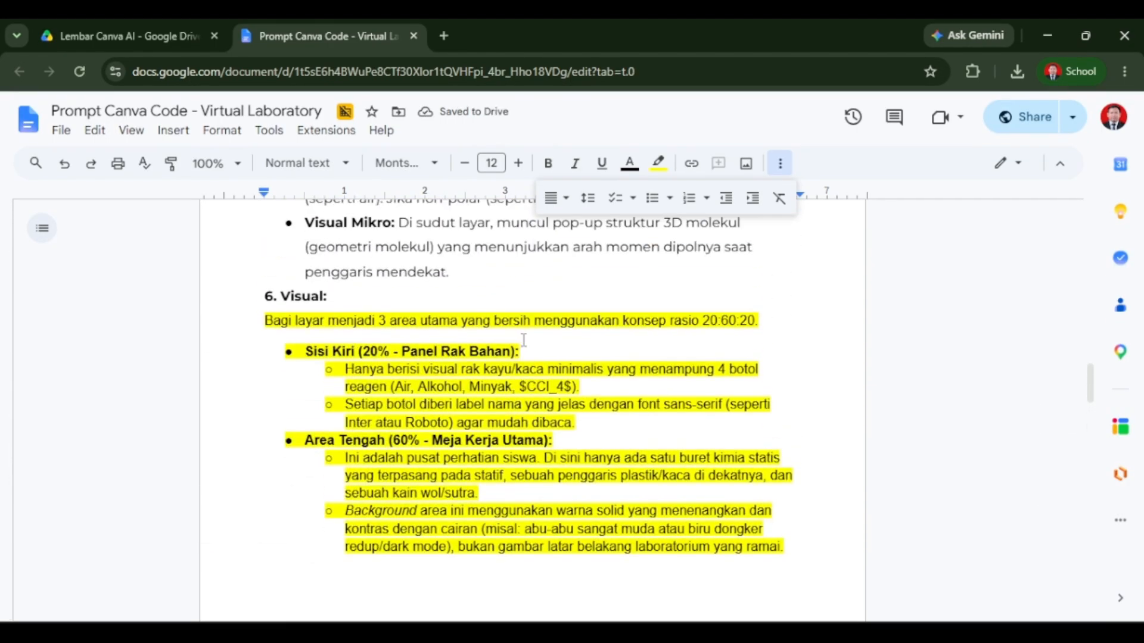
{"action": "left_click", "coordinate": [265, 321]}
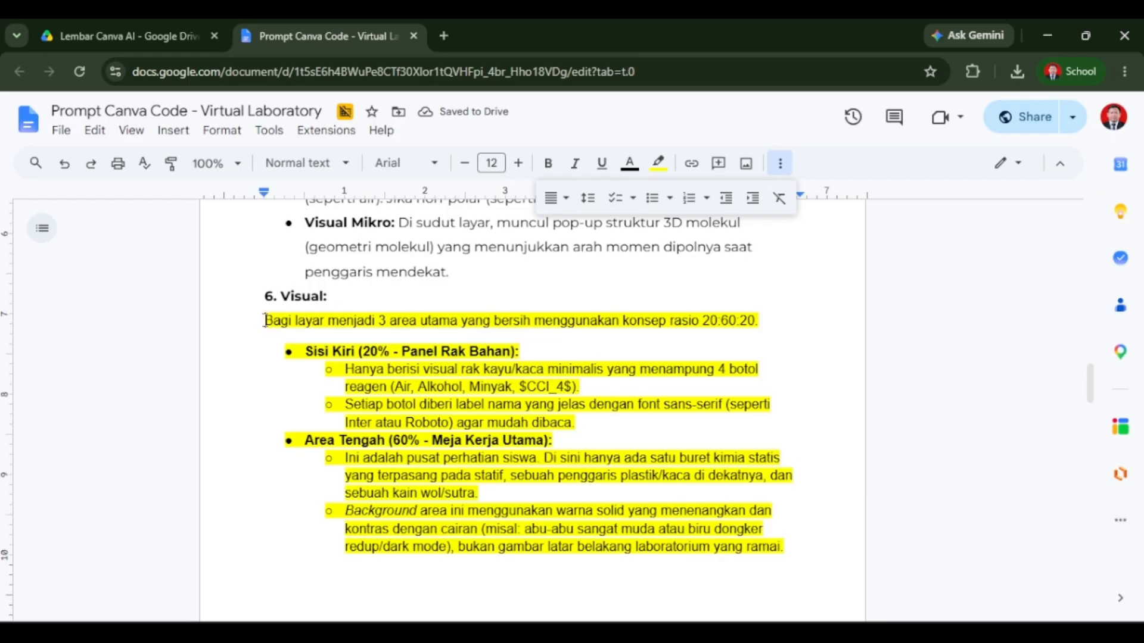
{"action": "key", "text": "BackSpace"}
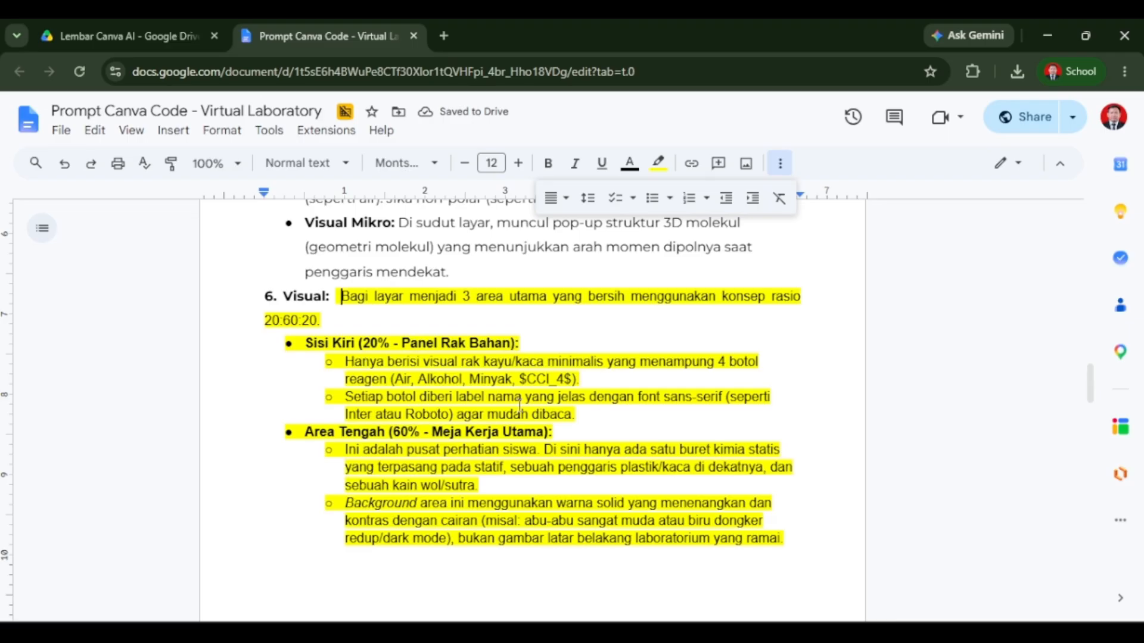
Insert "Pada bagian awal, buat halaman pembuka dengan judul Virtual Labnya dan deskripsi serta tujuannya. Ada tombol mulai untuk masuk ke simulasi." before the layout text.
{"action": "scroll", "coordinate": [361, 399], "scroll_direction": "down", "scroll_amount": 5}
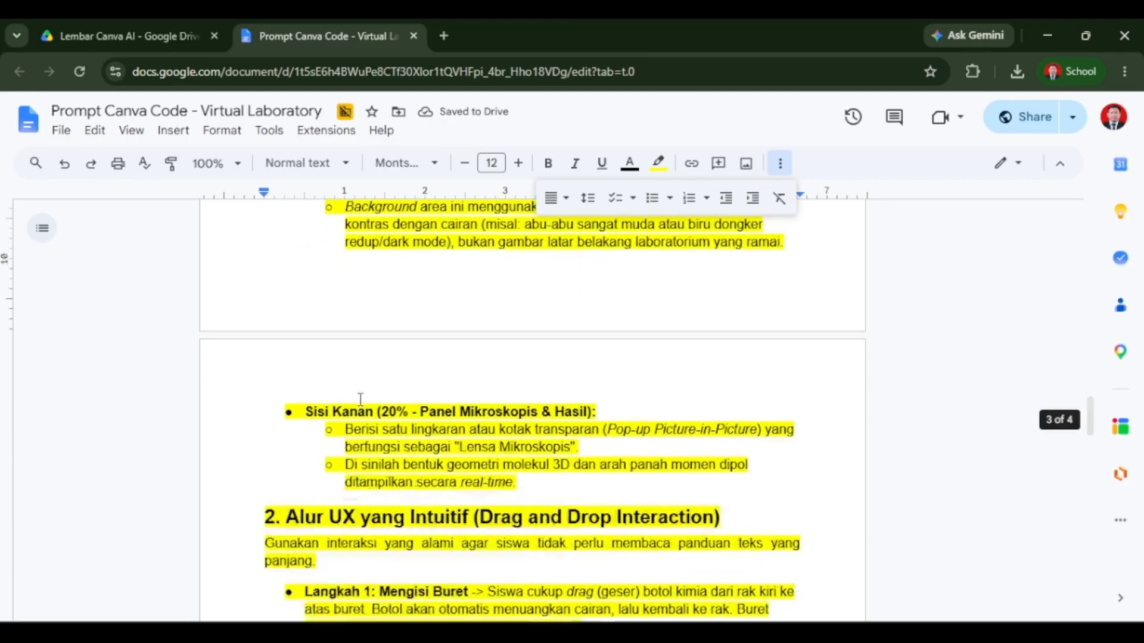
{"action": "scroll", "coordinate": [310, 385], "scroll_direction": "down", "scroll_amount": 2}
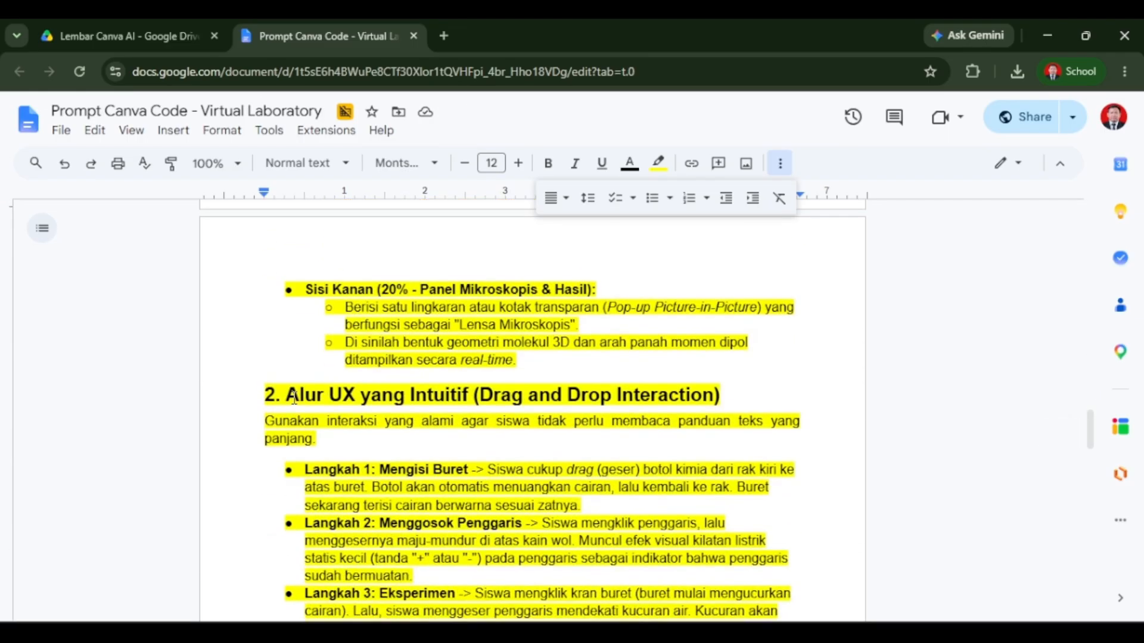
{"action": "scroll", "coordinate": [288, 391], "scroll_direction": "up", "scroll_amount": 8}
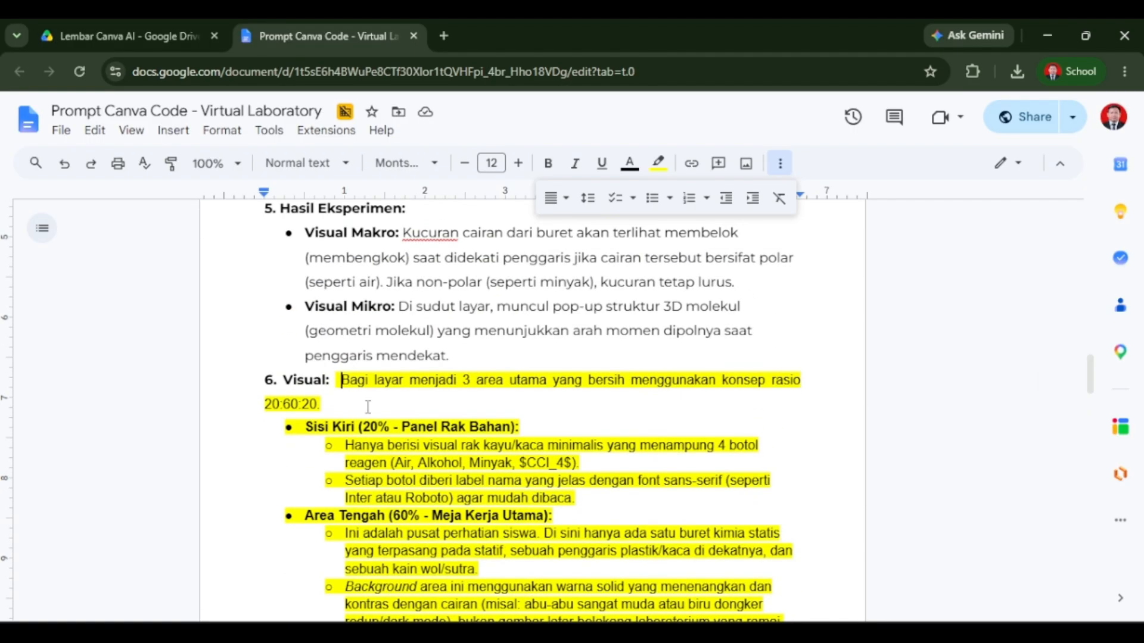
{"action": "left_click", "coordinate": [340, 380]}
{"action": "type", "text": "Pada bagian awal"}
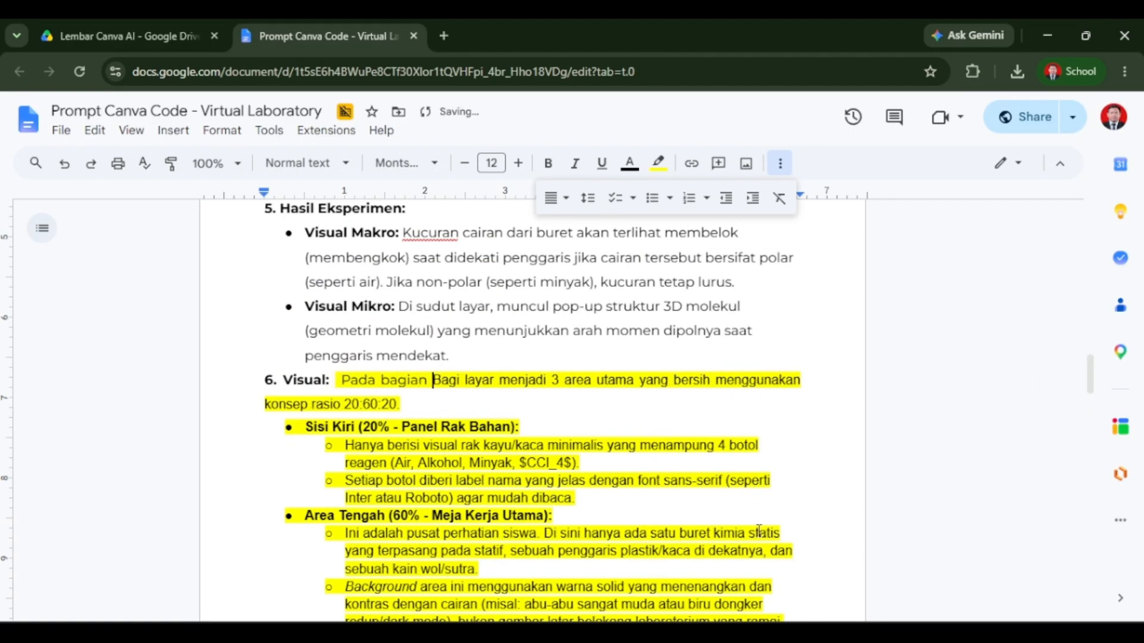
{"action": "type", "text": ", itu bua"}
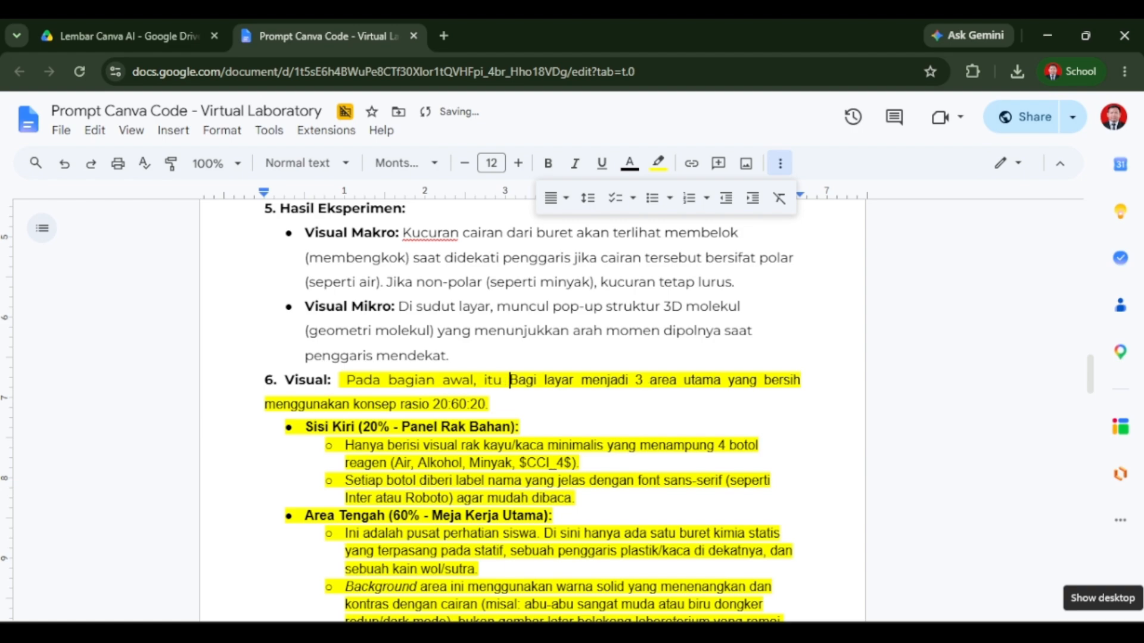
{"action": "key", "text": "BackSpace"}
{"action": "key", "text": "BackSpace"}
{"action": "key", "text": "BackSpace"}
{"action": "key", "text": "BackSpace"}
{"action": "key", "text": "BackSpace"}
{"action": "key", "text": "BackSpace"}
{"action": "key", "text": "BackSpace"}
{"action": "type", "text": "buat"}
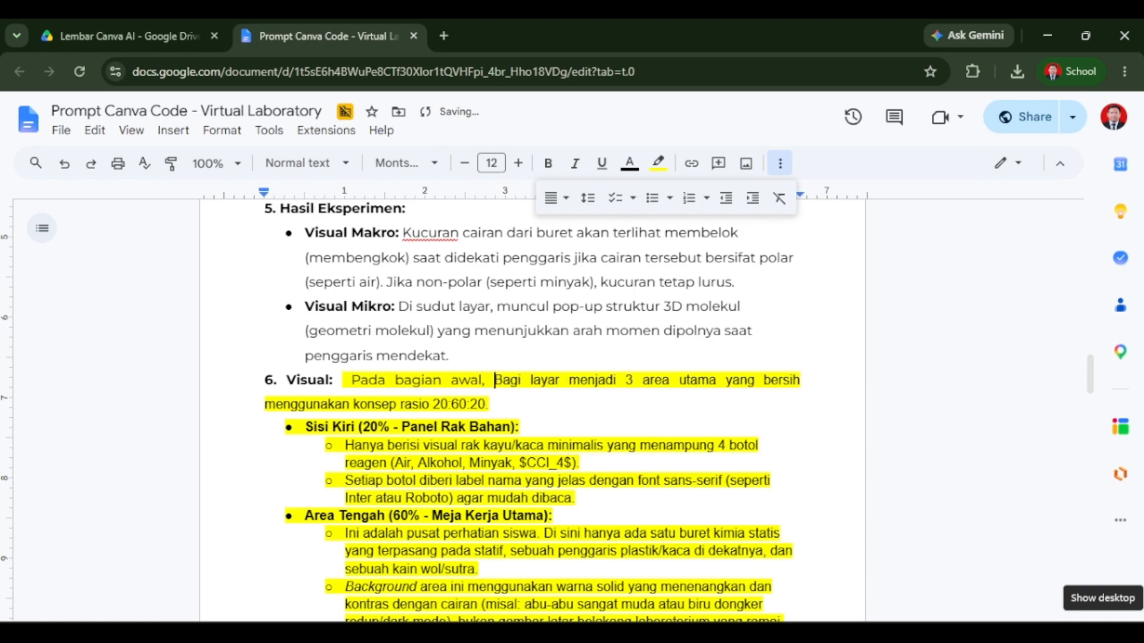
{"action": "type", "text": " halaman pembu"}
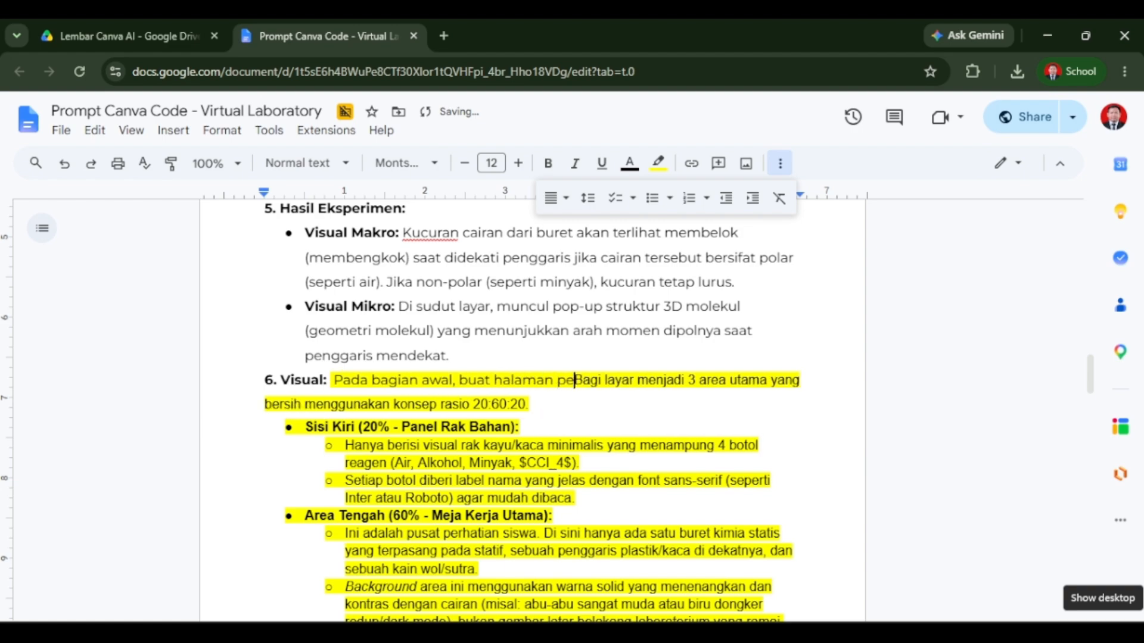
{"action": "type", "text": "ka dengan judul "}
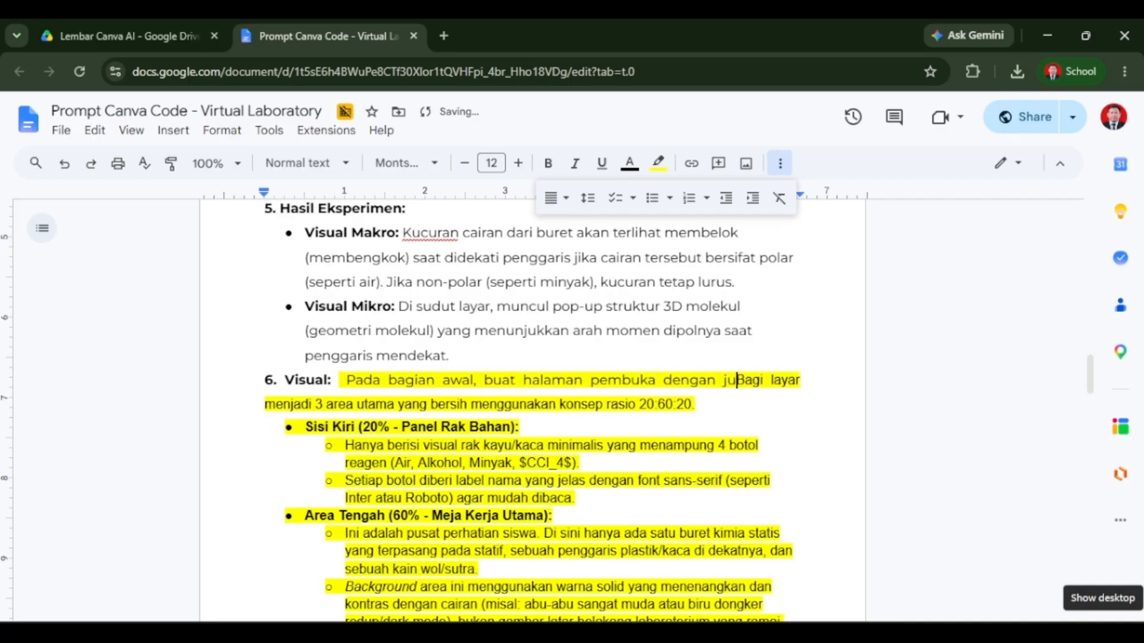
{"action": "type", "text": "Virtual Labn"}
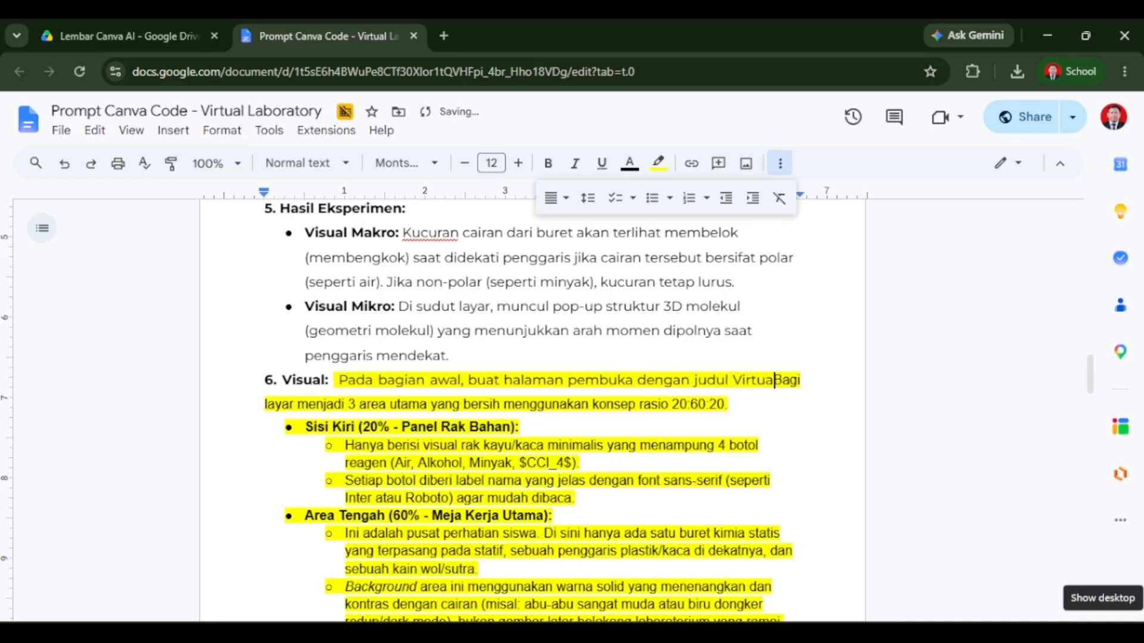
{"action": "type", "text": "ya dan desk"}
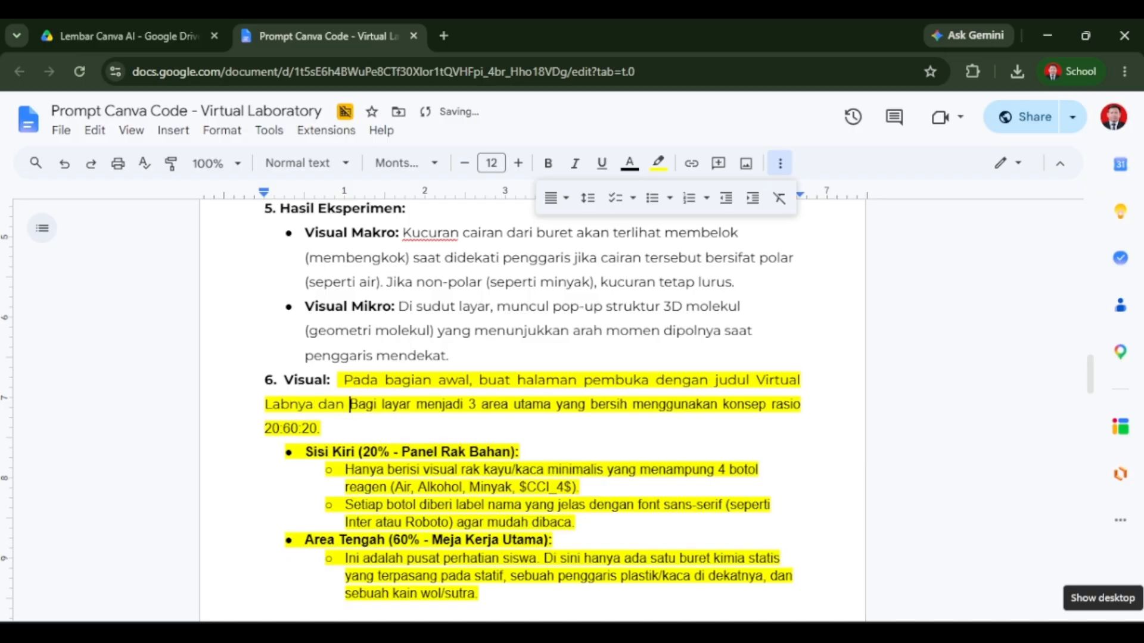
{"action": "type", "text": "ripsi"}
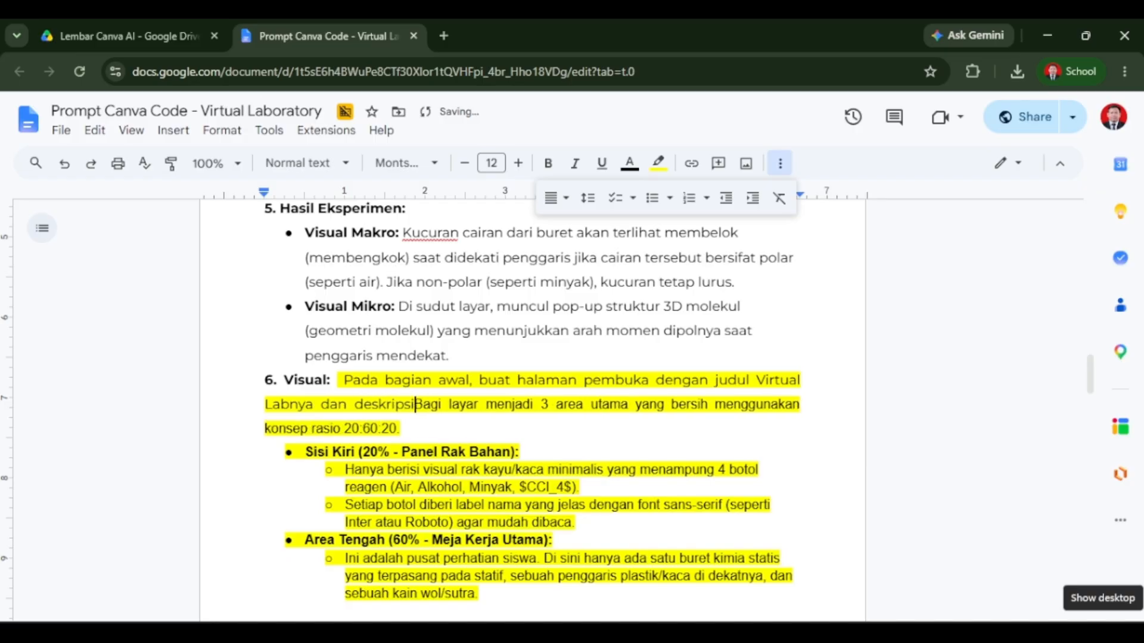
{"action": "type", "text": " serta tujuan"}
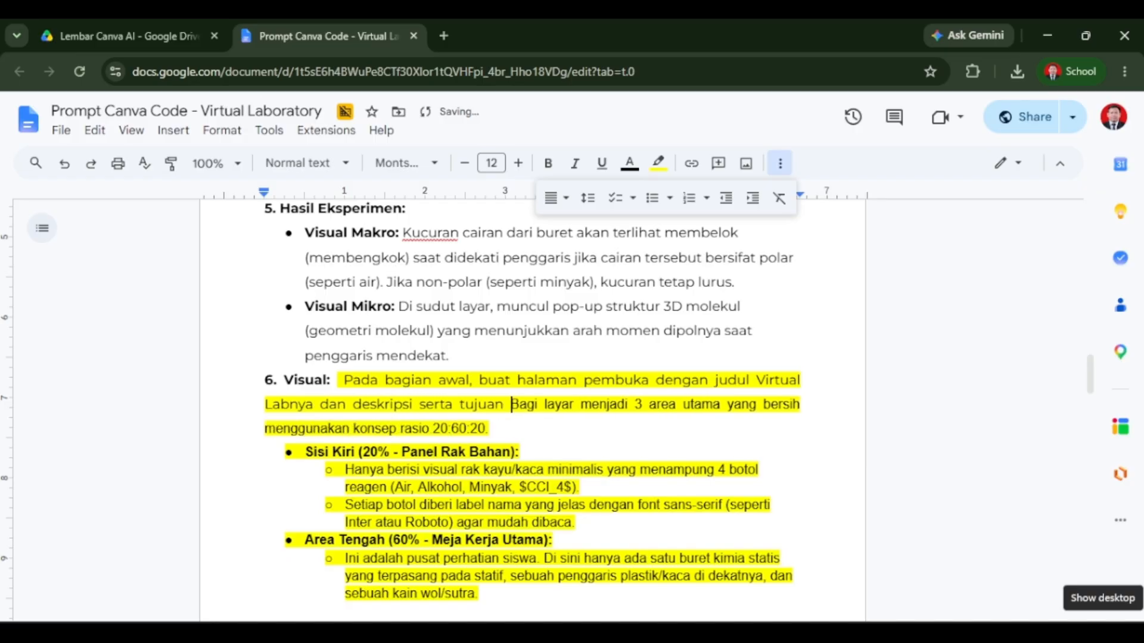
{"action": "type", "text": "nya. Ada tombol m"}
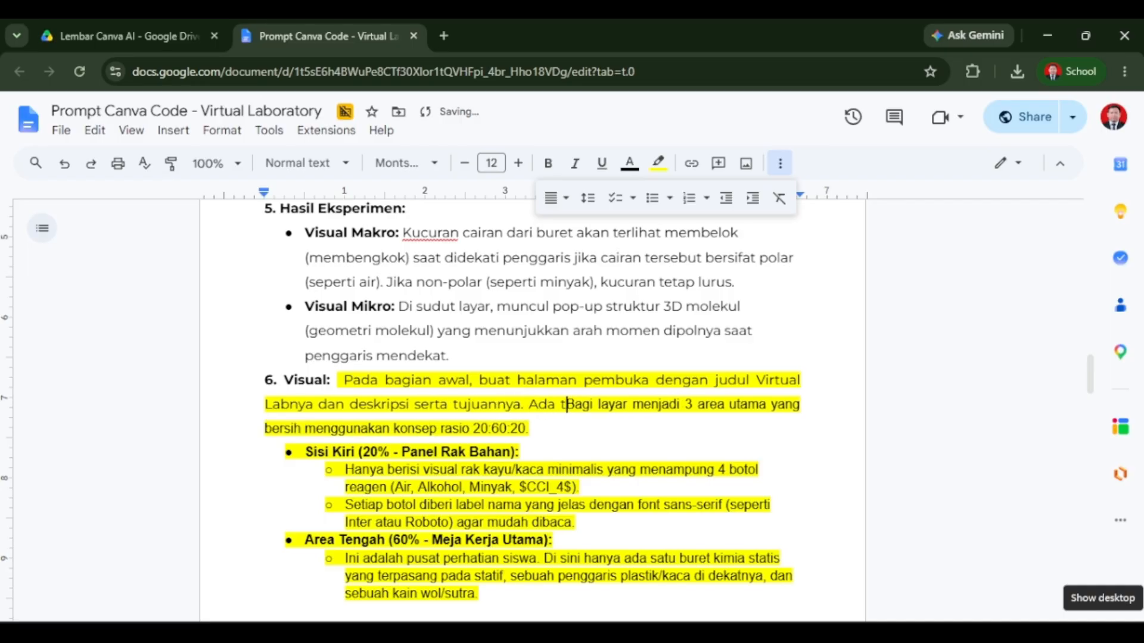
{"action": "type", "text": "ulai "}
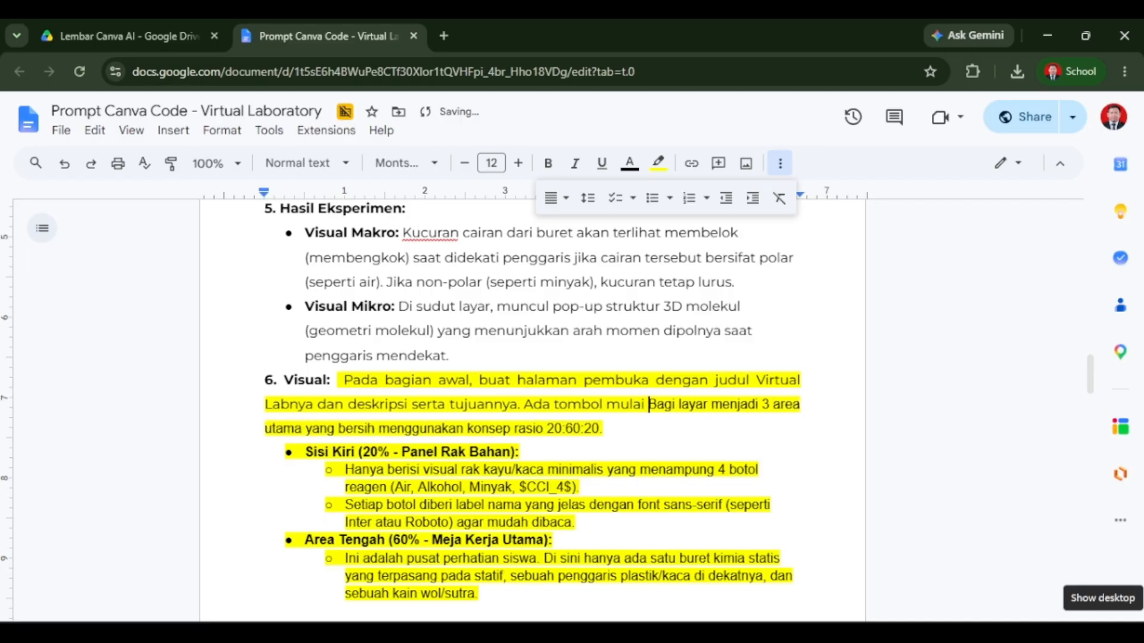
{"action": "type", "text": "untuk masuk ke sim"}
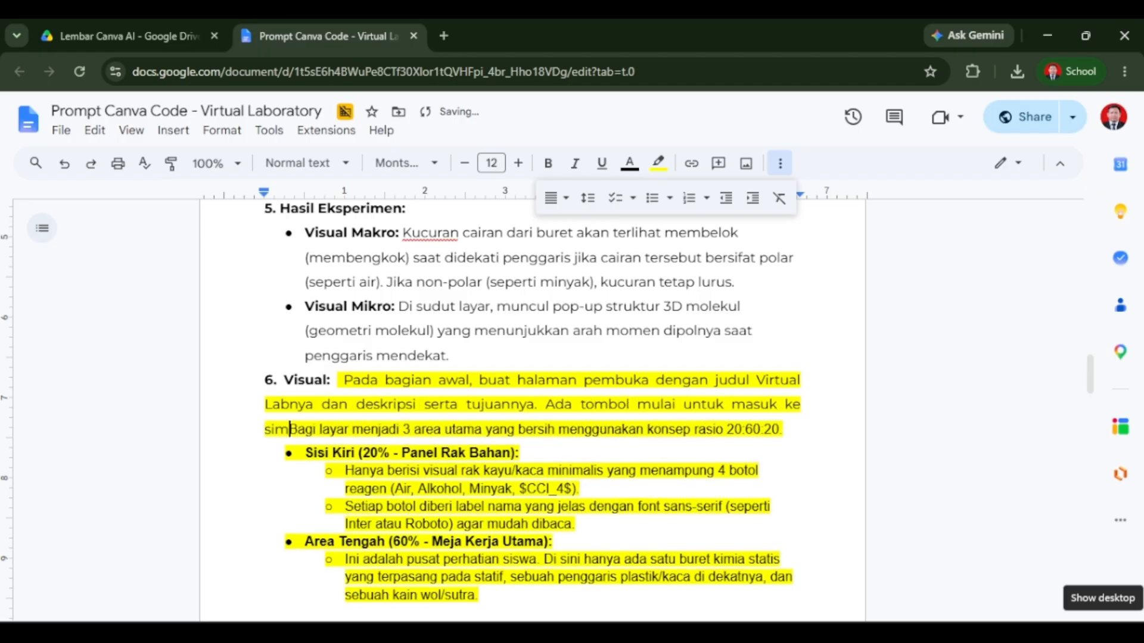
{"action": "type", "text": "ulasi. Kemudian, "}
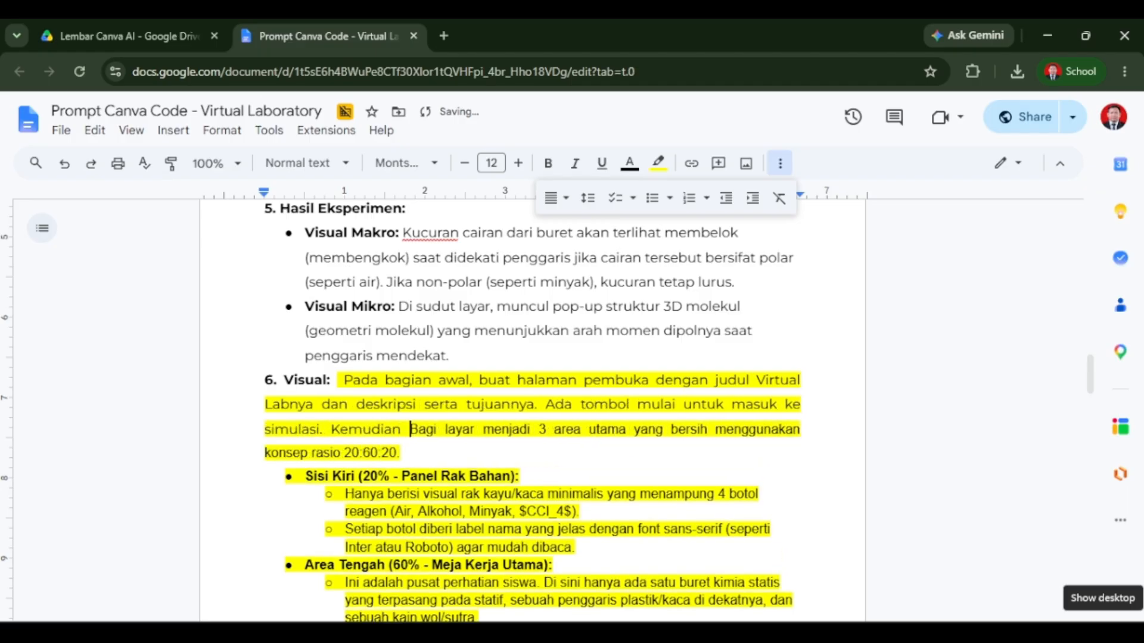
{"action": "type", "text": "buatkan catat"}
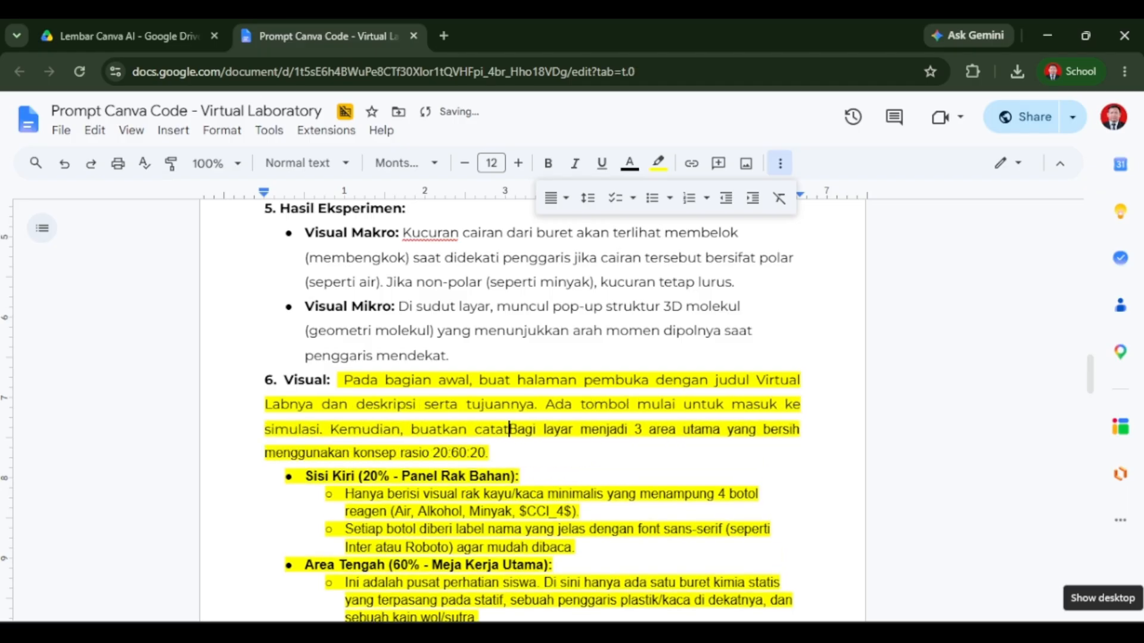
{"action": "type", "text": "an copyrig"}
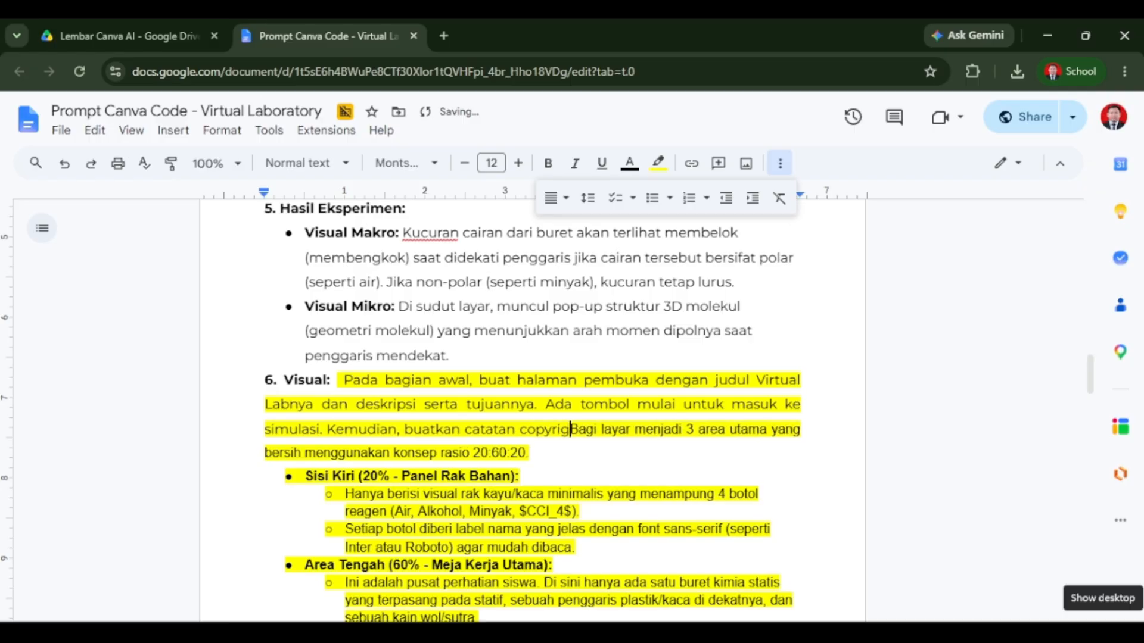
{"action": "type", "text": "ht buatan Hilmawan"}
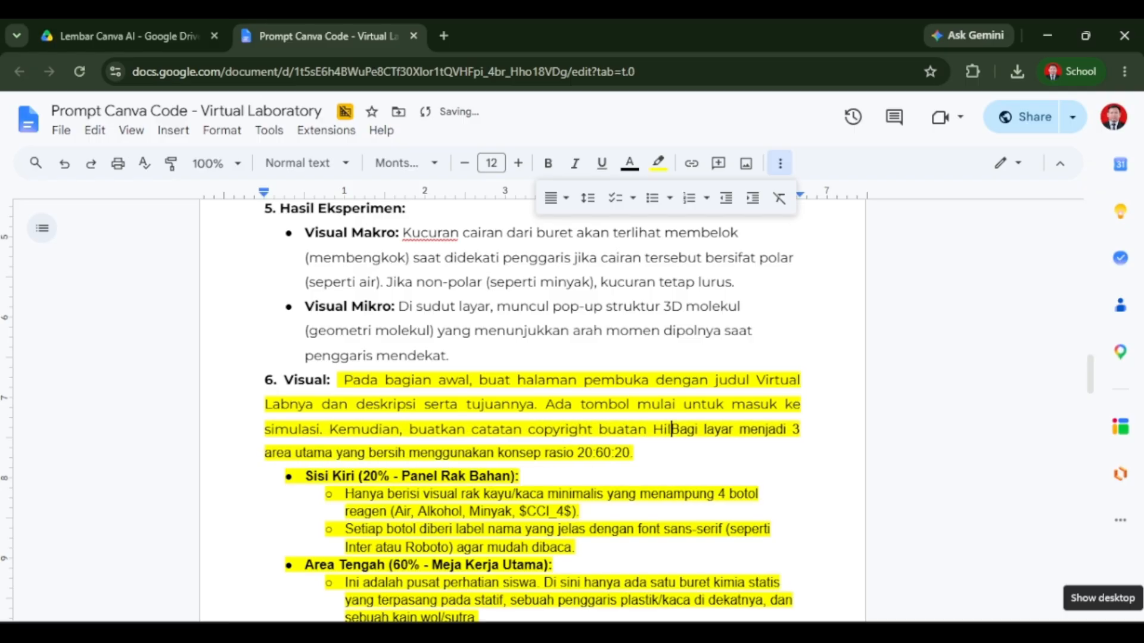
{"action": "type", "text": " Wibawanto d"}
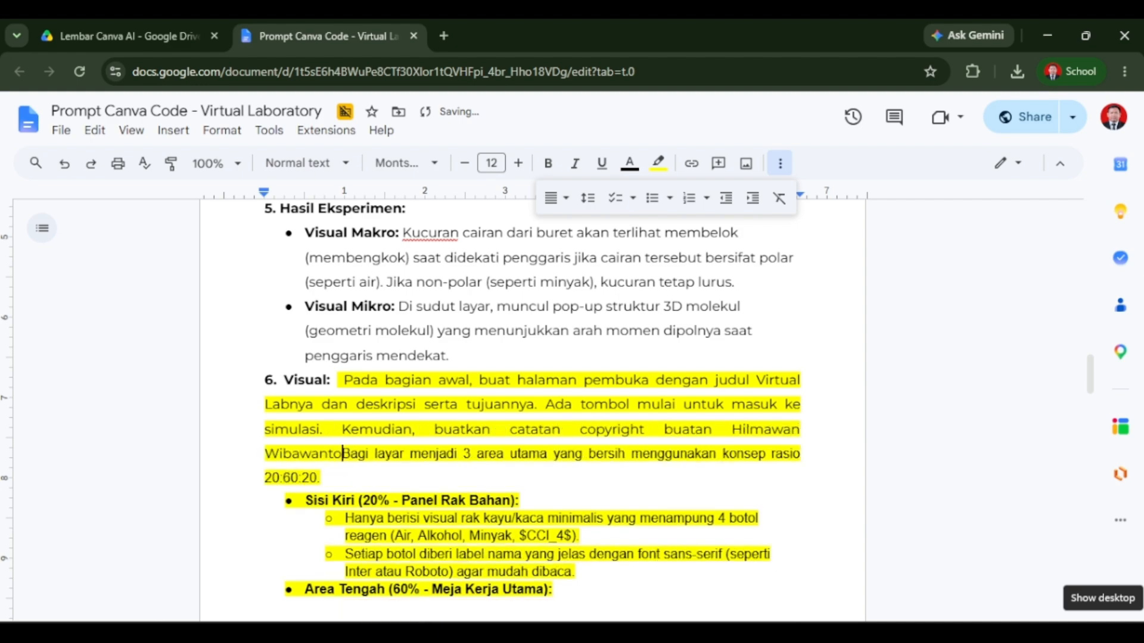
{"action": "type", "text": "i bawah "}
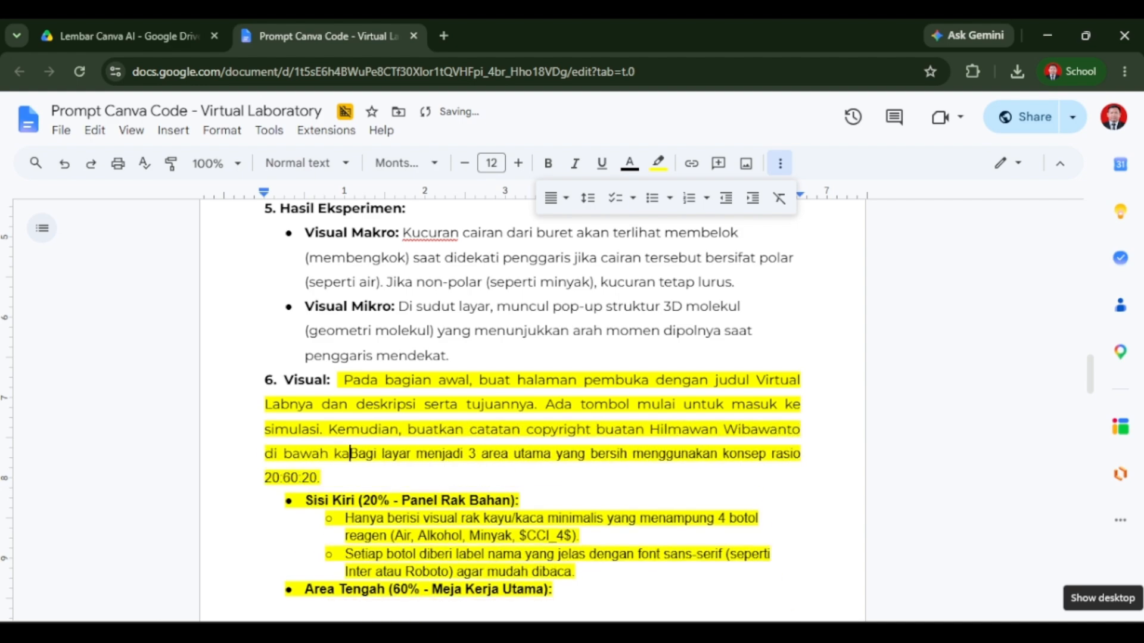
{"action": "type", "text": "kanan."}
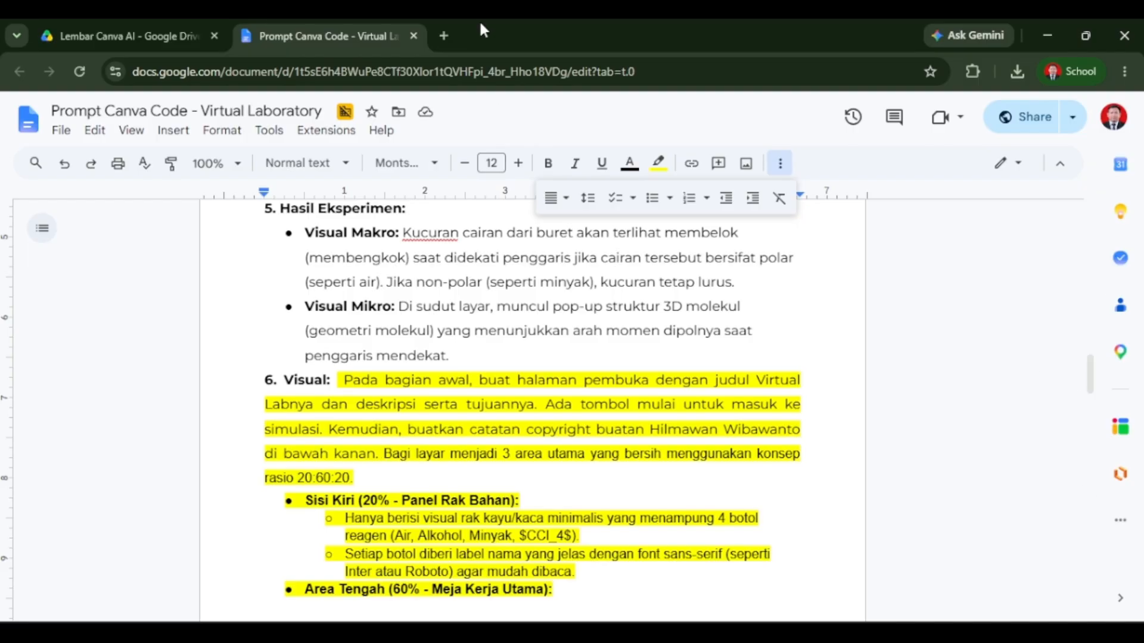
Add "Kemudian, saat pengguna klik tombol mulai dan masuk ke bagian simulasi, di situ" to lead into the layout description.
{"action": "type", "text": "Kemudian, sa"}
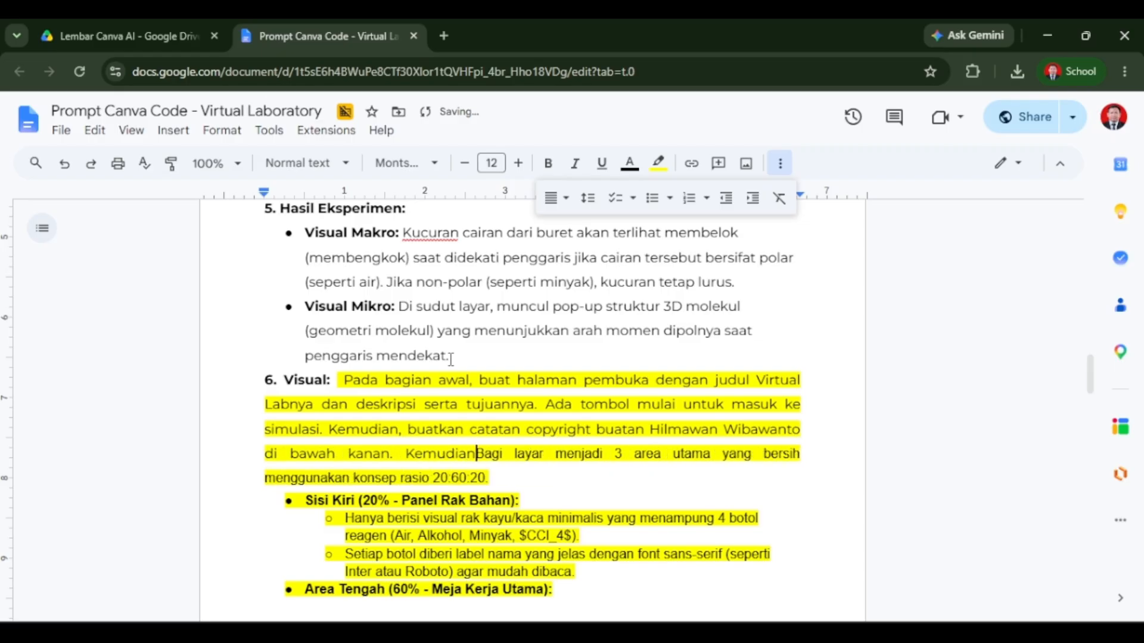
{"action": "type", "text": "at pengguna"}
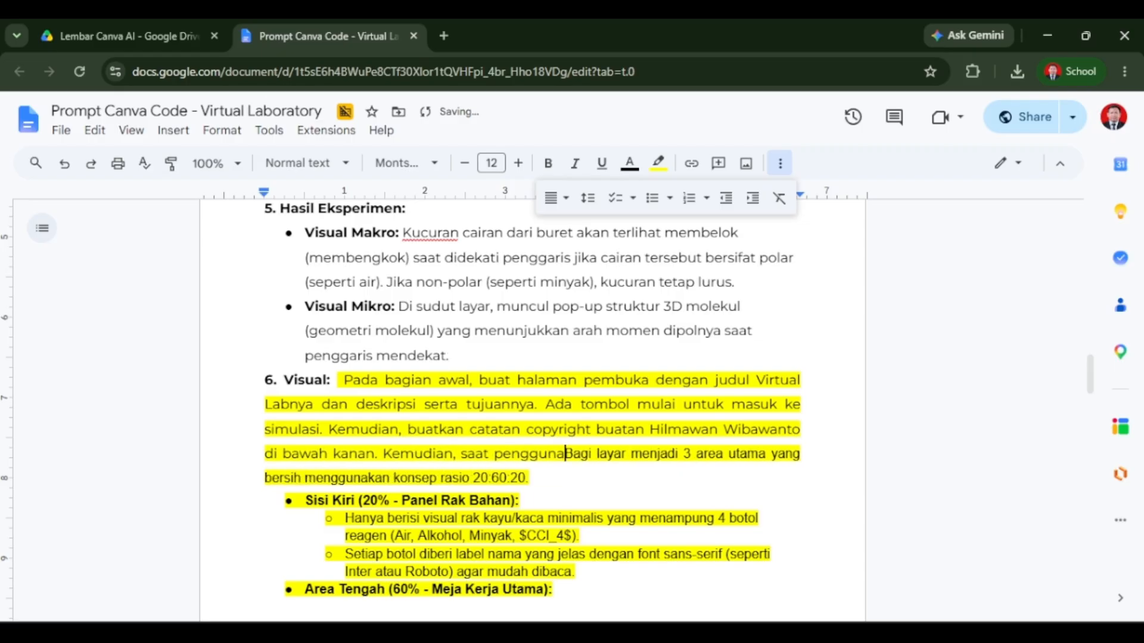
{"action": "type", "text": " klik tombol"}
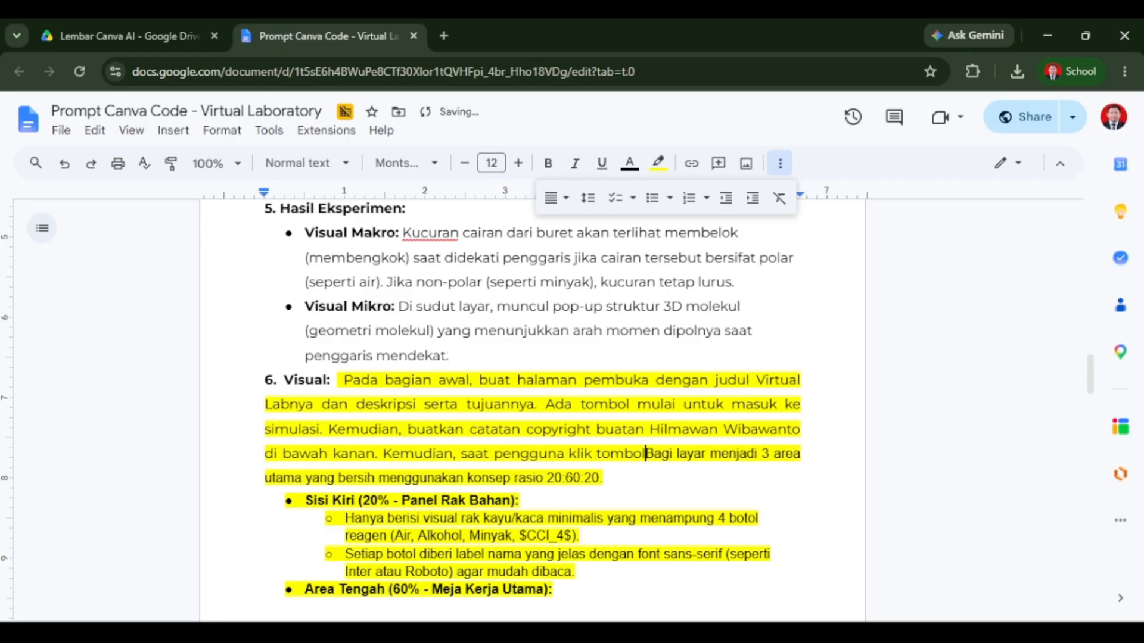
{"action": "type", "text": " mulai dan masuk ke "}
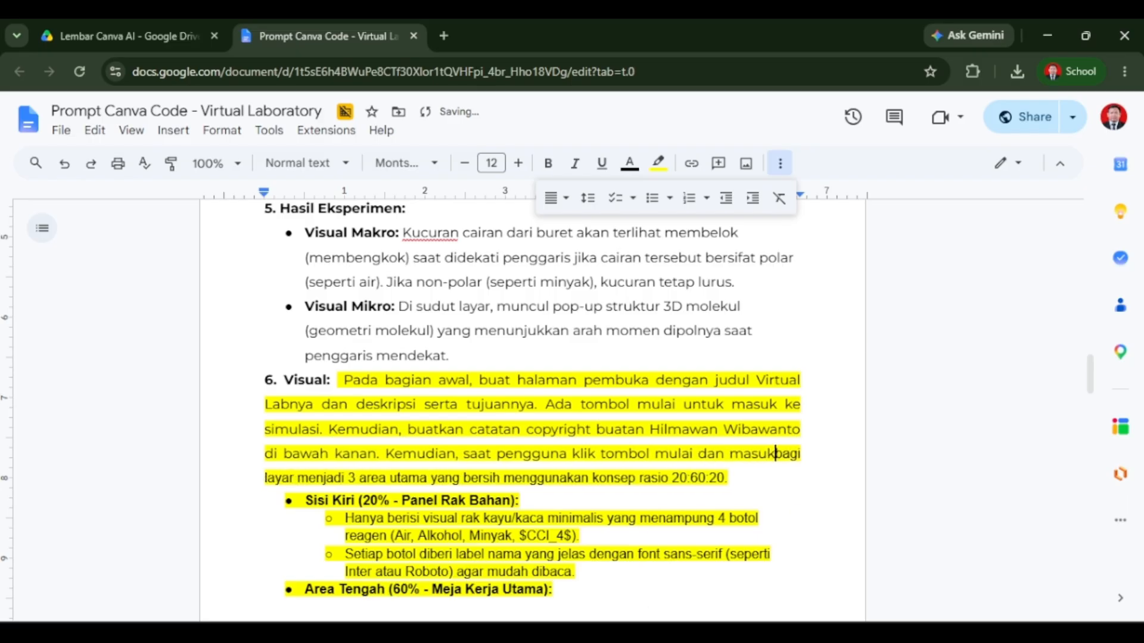
{"action": "type", "text": "bagian si"}
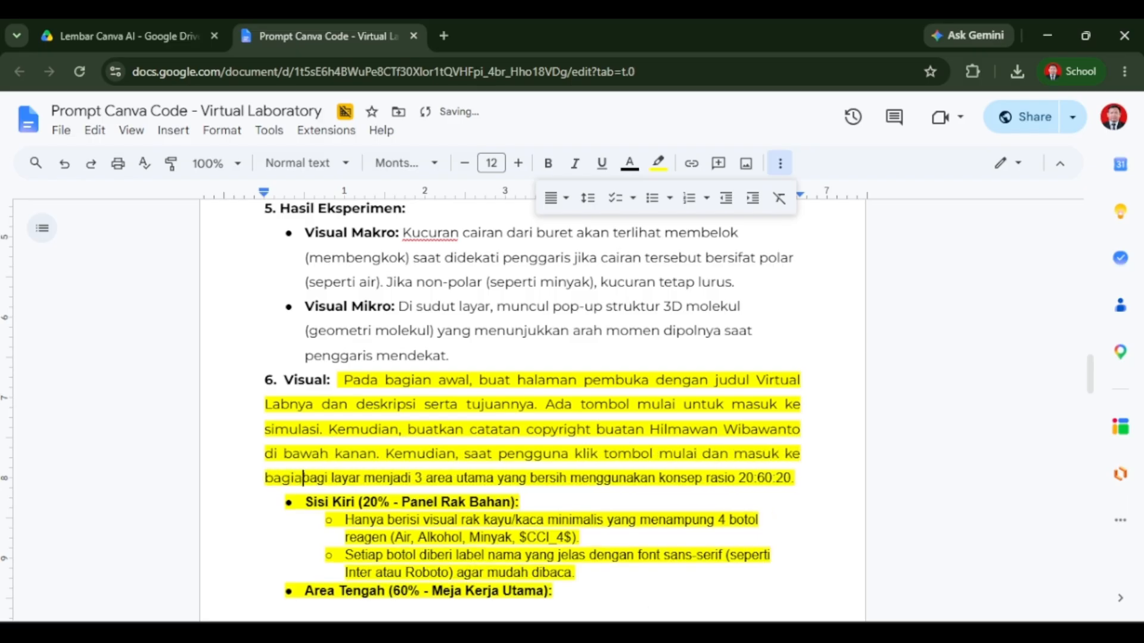
{"action": "type", "text": "mulasi, di situ"}
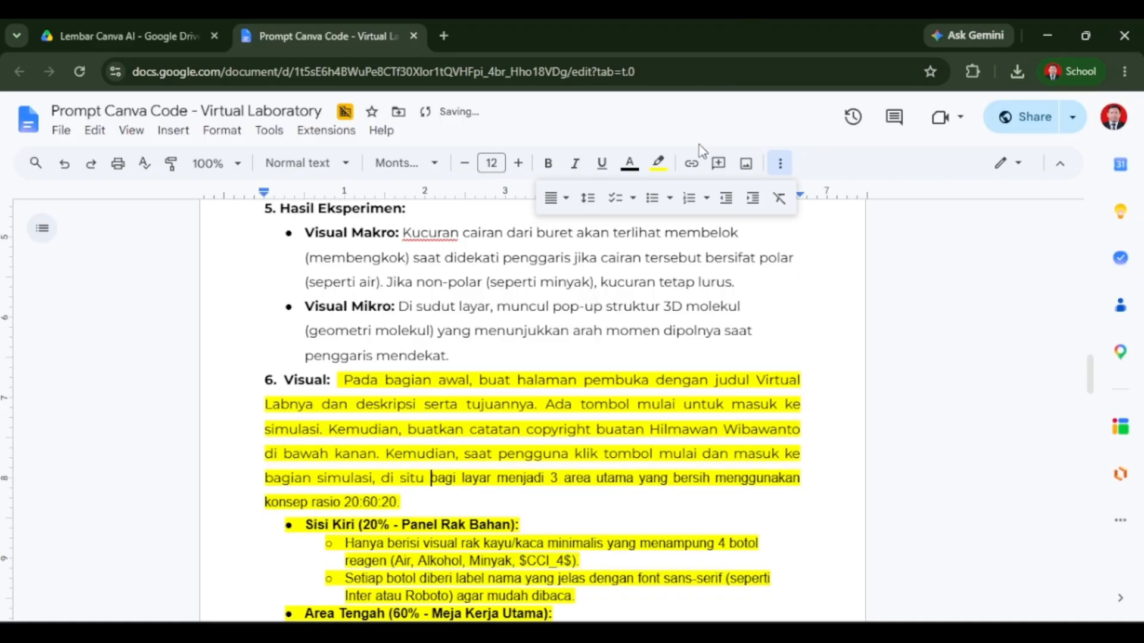
{"action": "scroll", "coordinate": [335, 367], "scroll_direction": "down", "scroll_amount": 2}
{"action": "scroll", "coordinate": [326, 405], "scroll_direction": "down", "scroll_amount": 7}
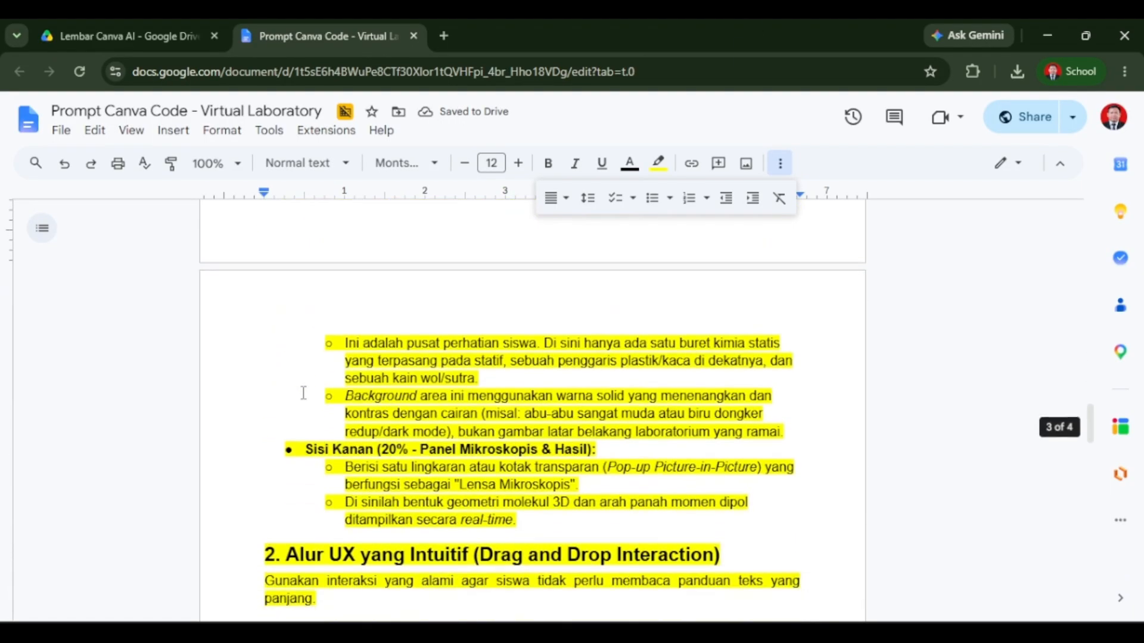
Copy the completed prompt template from the document and paste it into the Canva AI Code prompt box.
{"action": "scroll", "coordinate": [369, 384], "scroll_direction": "down", "scroll_amount": 20}
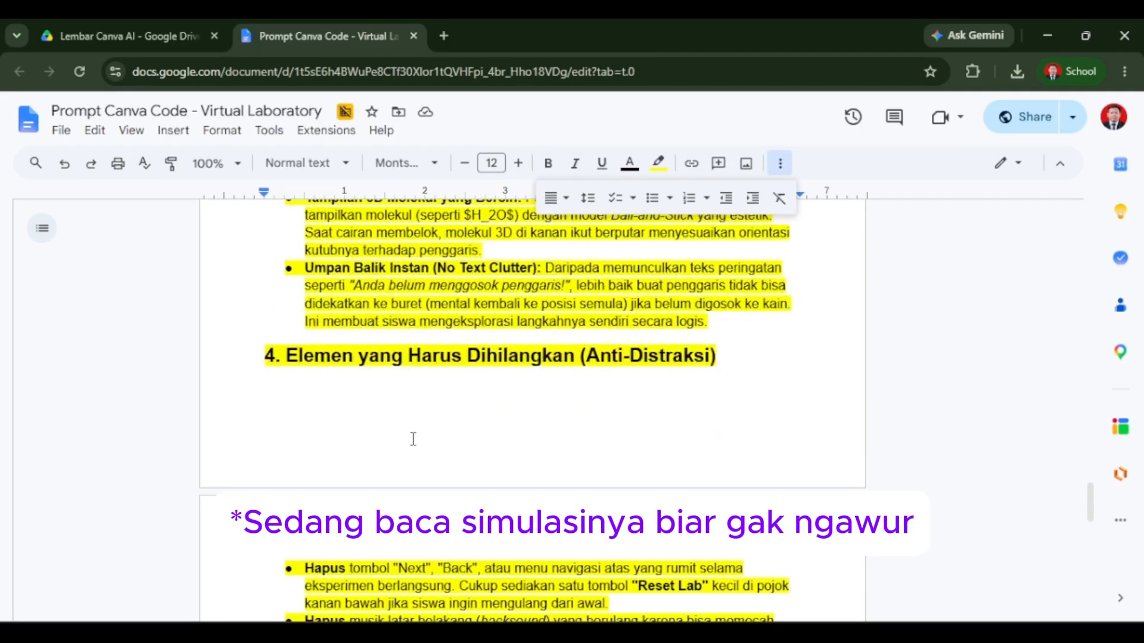
{"action": "scroll", "coordinate": [588, 458], "scroll_direction": "up", "scroll_amount": 4}
{"action": "scroll", "coordinate": [587, 458], "scroll_direction": "up", "scroll_amount": 20}
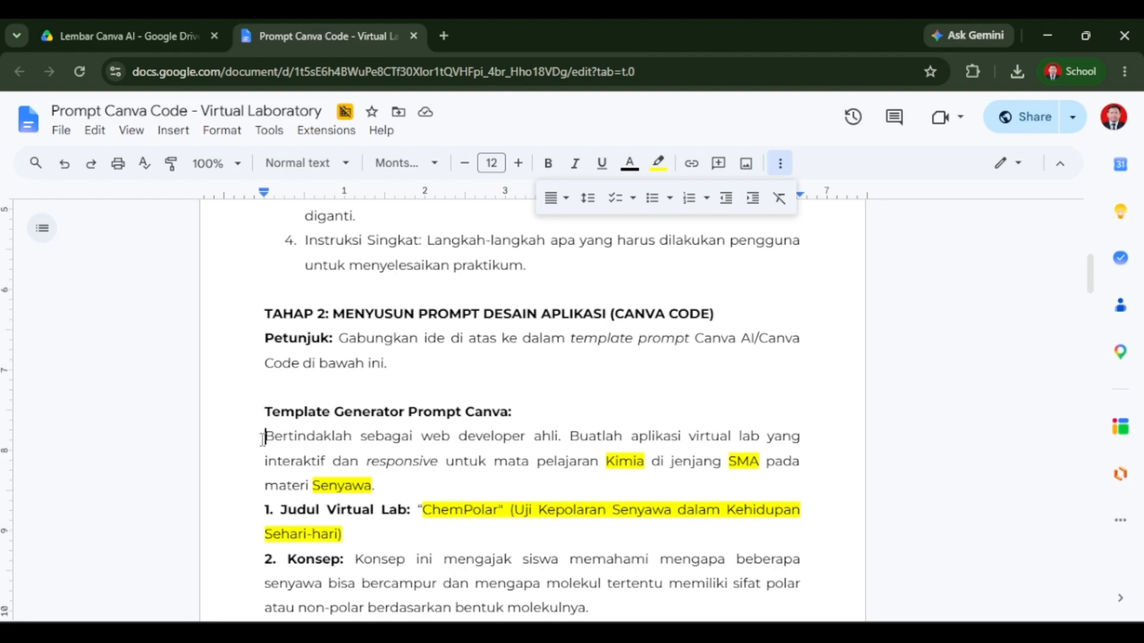
{"action": "left_click_drag", "start_coordinate": [264, 436], "coordinate": [554, 390]}
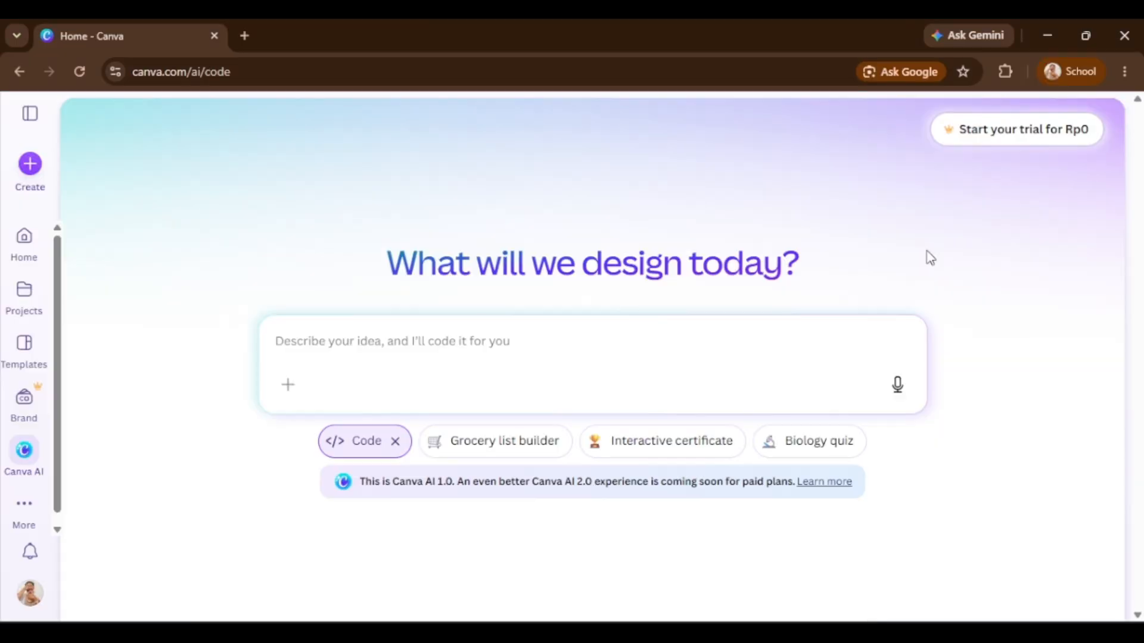
{"action": "left_click", "coordinate": [395, 442]}
{"action": "left_click", "coordinate": [666, 444]}
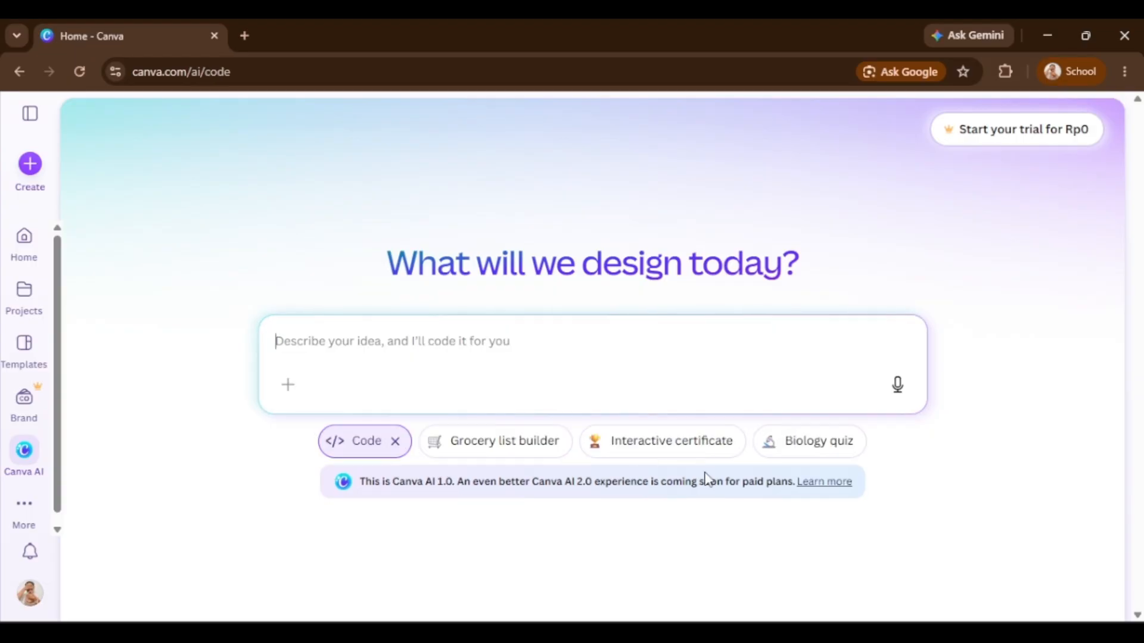
{"action": "key", "text": "ctrl+v"}
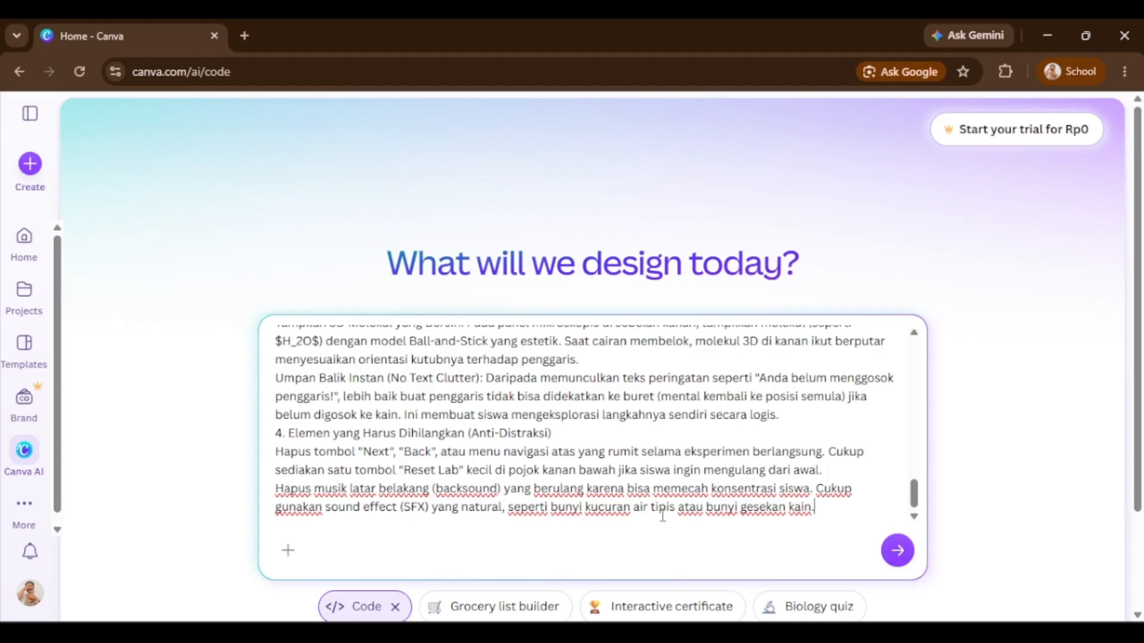
Review the pasted prompt against the document, then submit it to generate the virtual lab app.
{"action": "scroll", "coordinate": [763, 476], "scroll_direction": "up", "scroll_amount": 10}
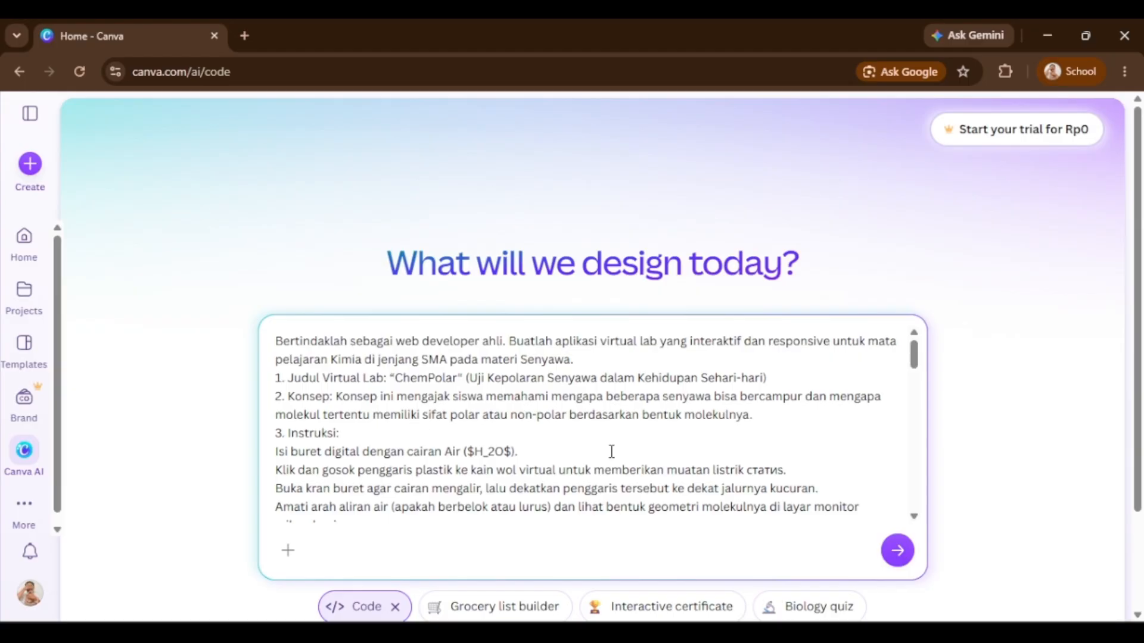
{"action": "scroll", "coordinate": [612, 451], "scroll_direction": "down", "scroll_amount": 10}
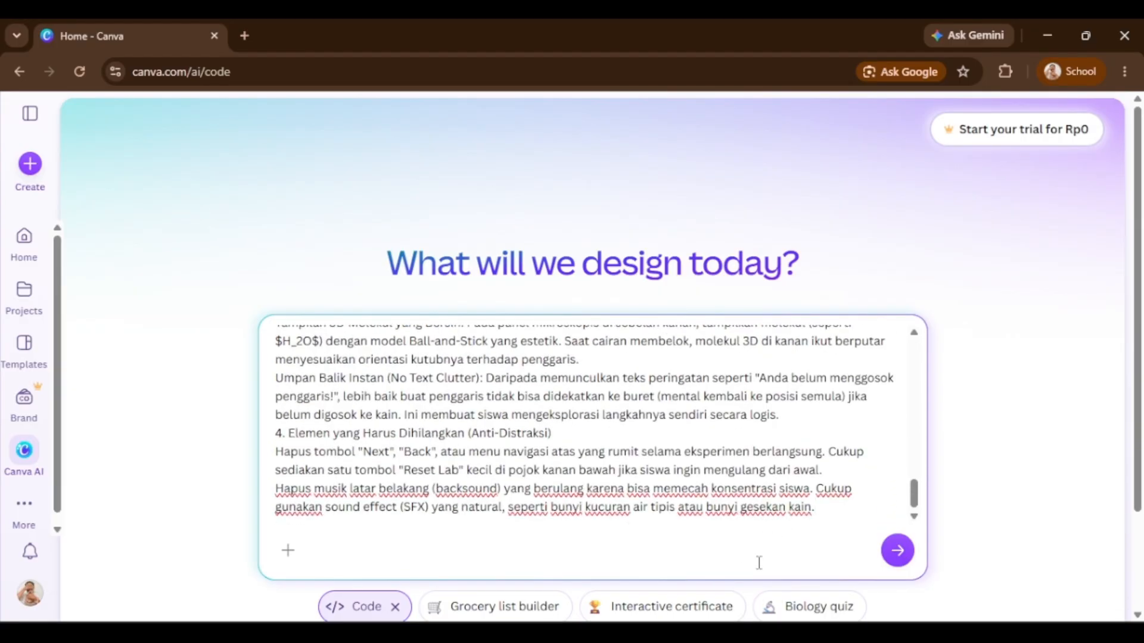
{"action": "key", "text": "alt+Tab"}
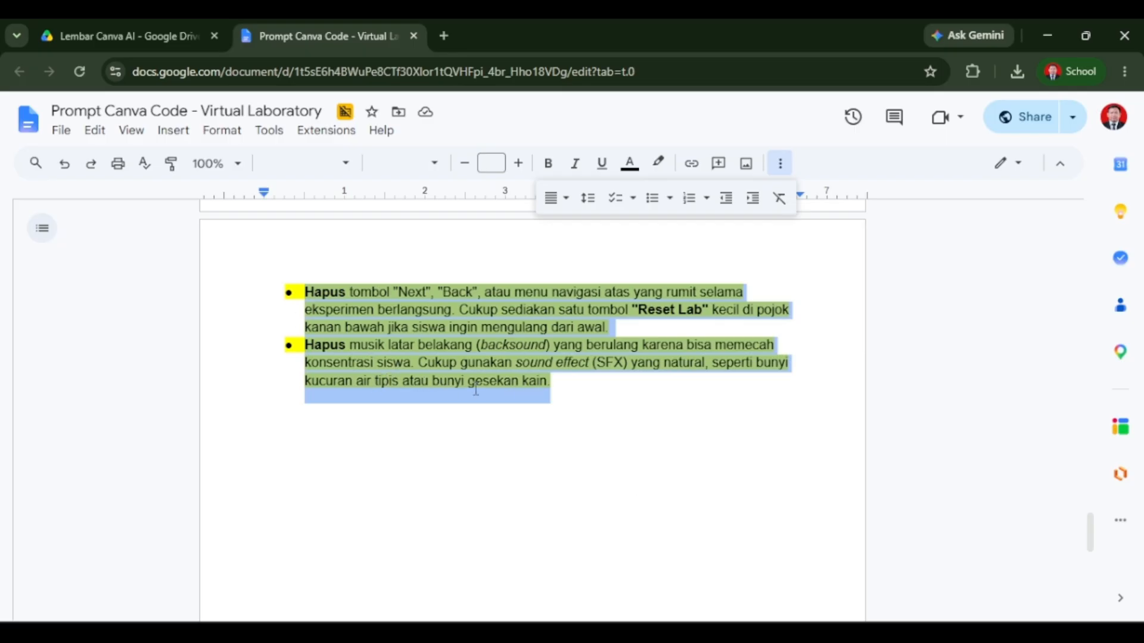
{"action": "key", "text": "alt+Tab"}
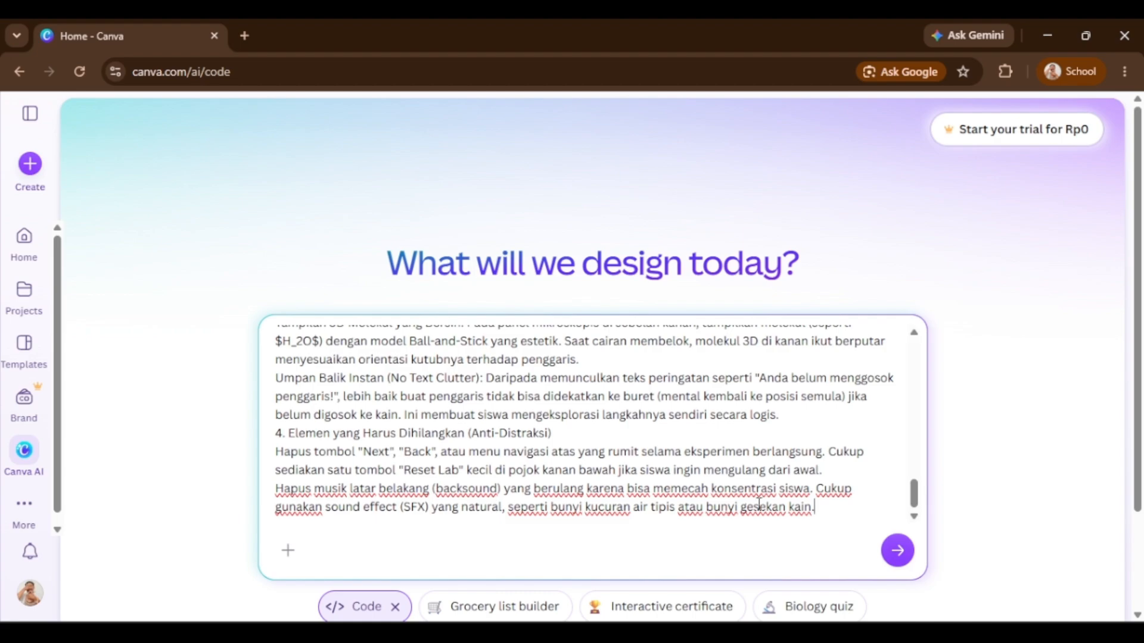
{"action": "scroll", "coordinate": [700, 453], "scroll_direction": "up", "scroll_amount": 10}
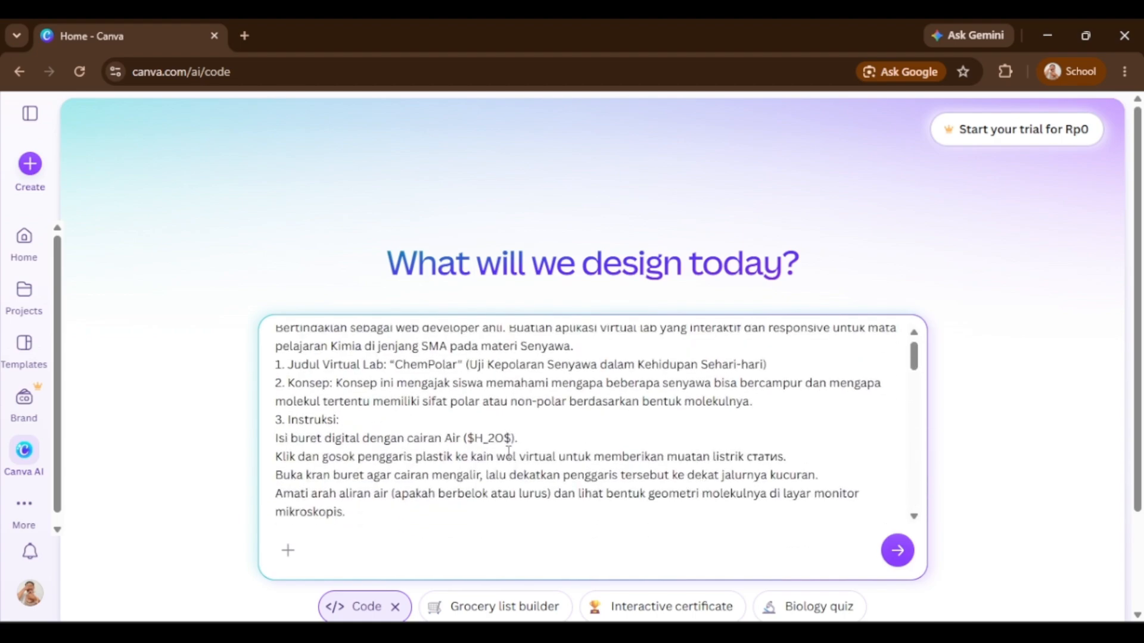
{"action": "scroll", "coordinate": [508, 451], "scroll_direction": "down", "scroll_amount": 12}
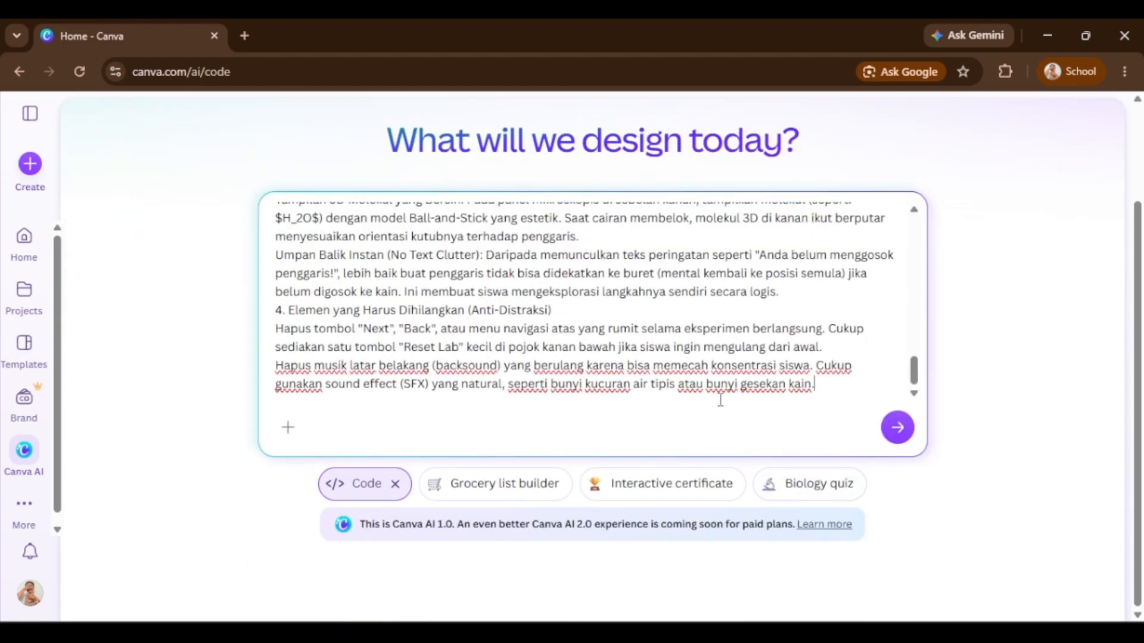
{"action": "scroll", "coordinate": [151, 381], "scroll_direction": "up", "scroll_amount": 2}
{"action": "scroll", "coordinate": [411, 428], "scroll_direction": "up", "scroll_amount": 10}
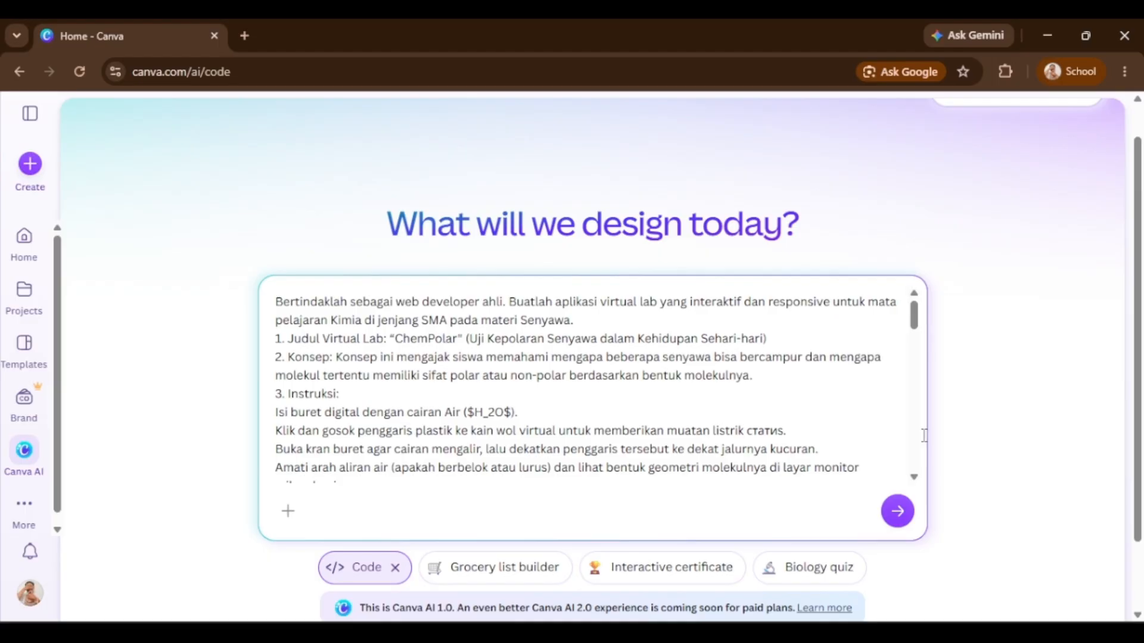
{"action": "scroll", "coordinate": [718, 435], "scroll_direction": "down", "scroll_amount": 10}
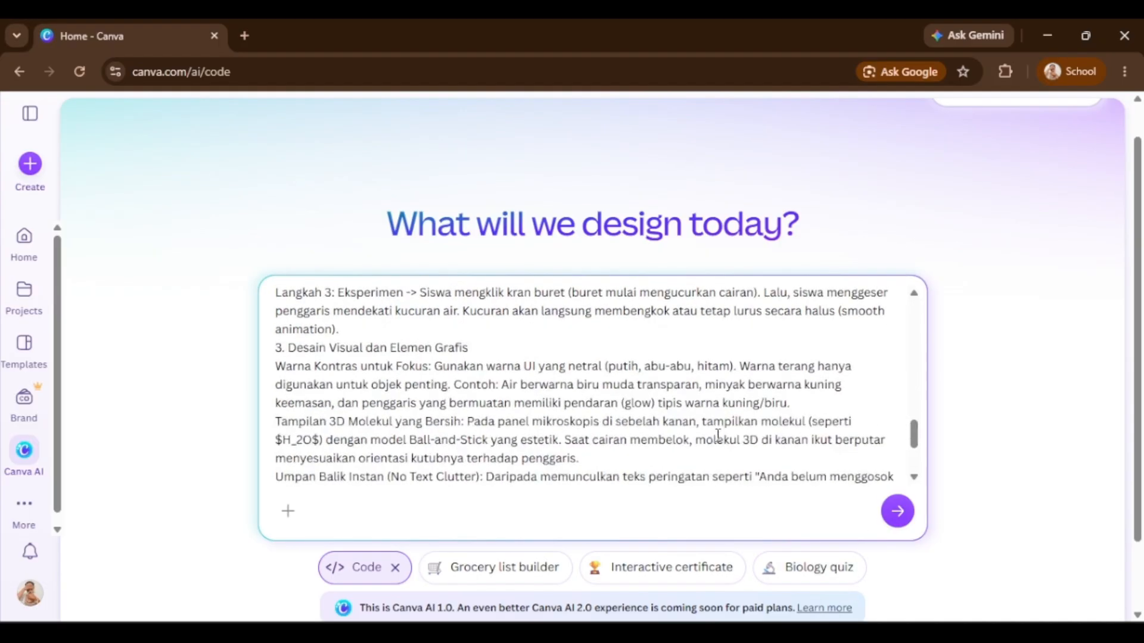
{"action": "scroll", "coordinate": [718, 435], "scroll_direction": "down", "scroll_amount": 5}
{"action": "left_click", "coordinate": [896, 426]}
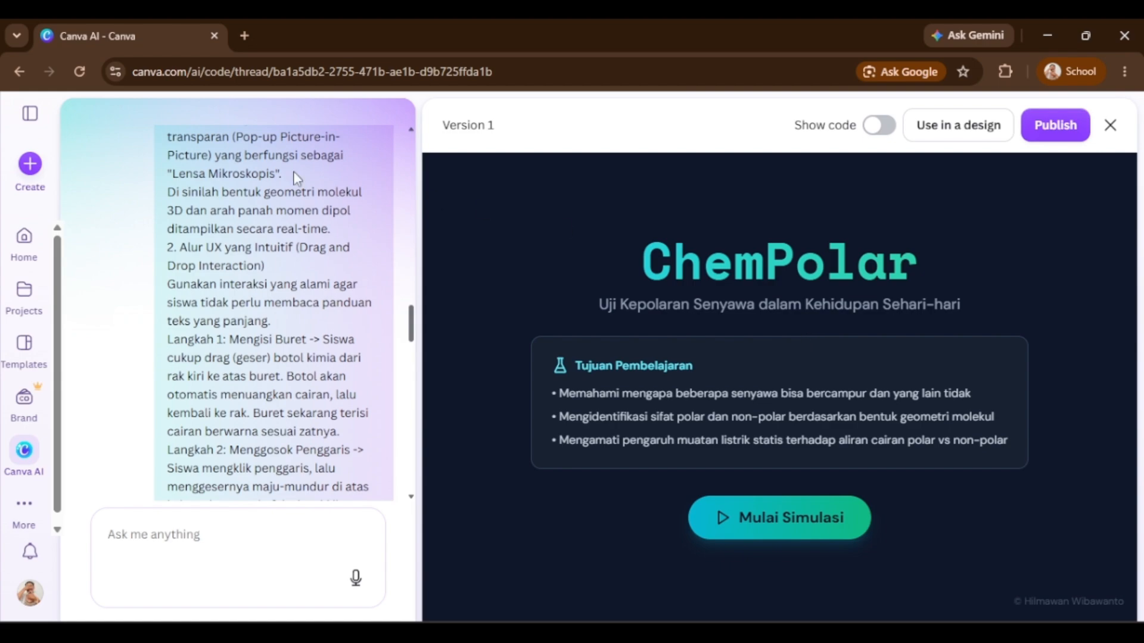
Examine the generated ChemPolar app preview and the AI's response describing how to use it.
{"action": "scroll", "coordinate": [339, 286], "scroll_direction": "up", "scroll_amount": 5}
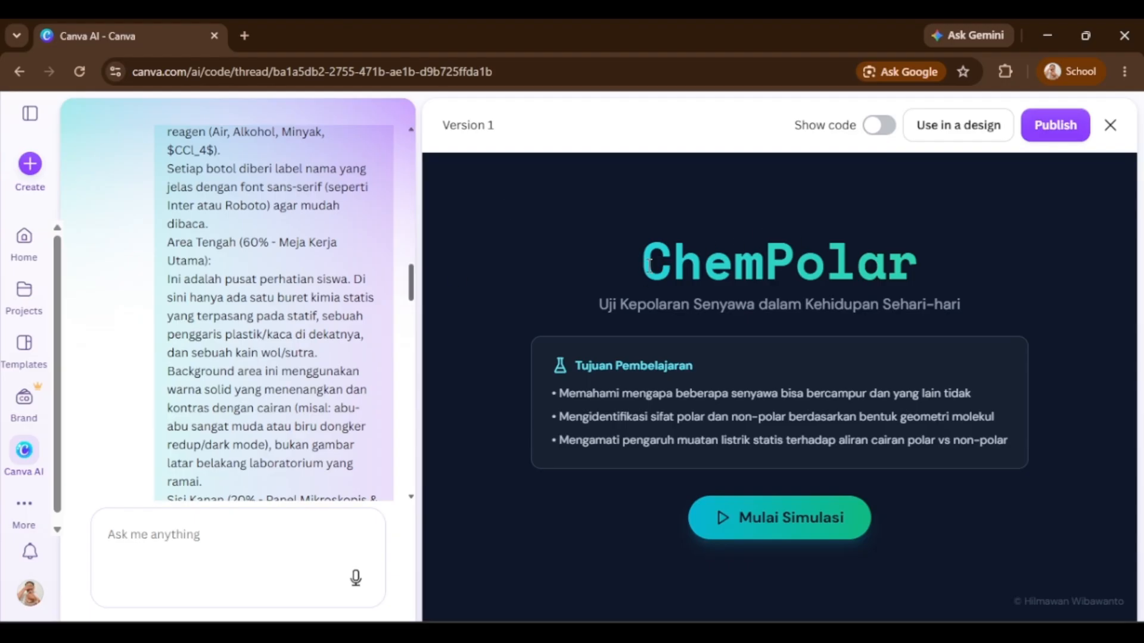
{"action": "left_click_drag", "start_coordinate": [646, 265], "coordinate": [1020, 430]}
{"action": "left_click", "coordinate": [977, 280]}
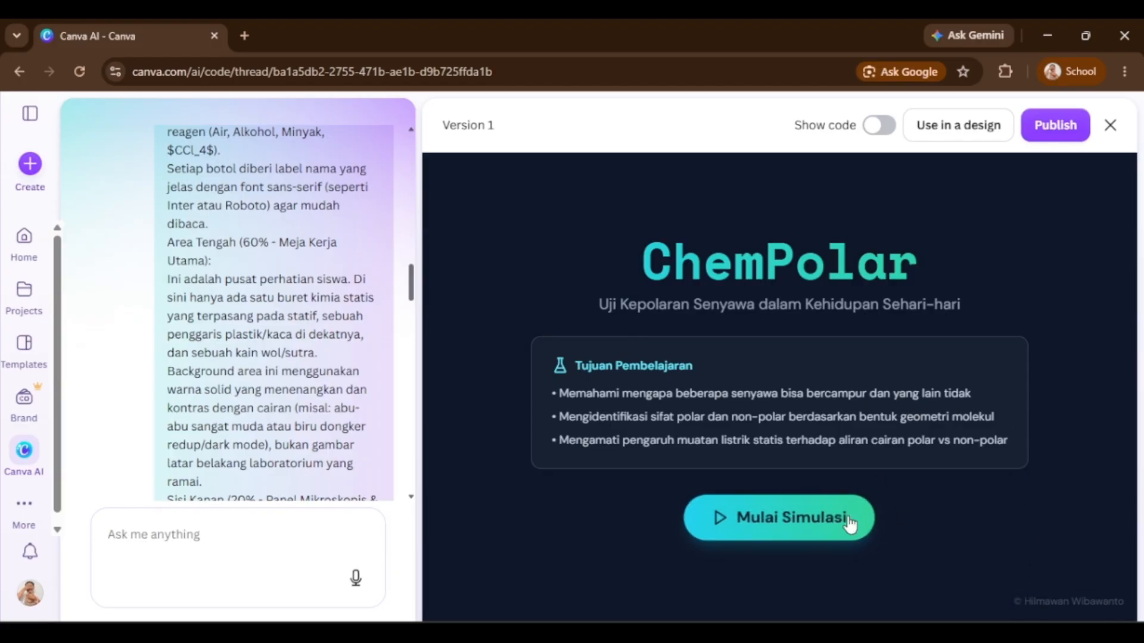
{"action": "scroll", "coordinate": [115, 320], "scroll_direction": "up", "scroll_amount": 3}
{"action": "scroll", "coordinate": [115, 319], "scroll_direction": "down", "scroll_amount": 15}
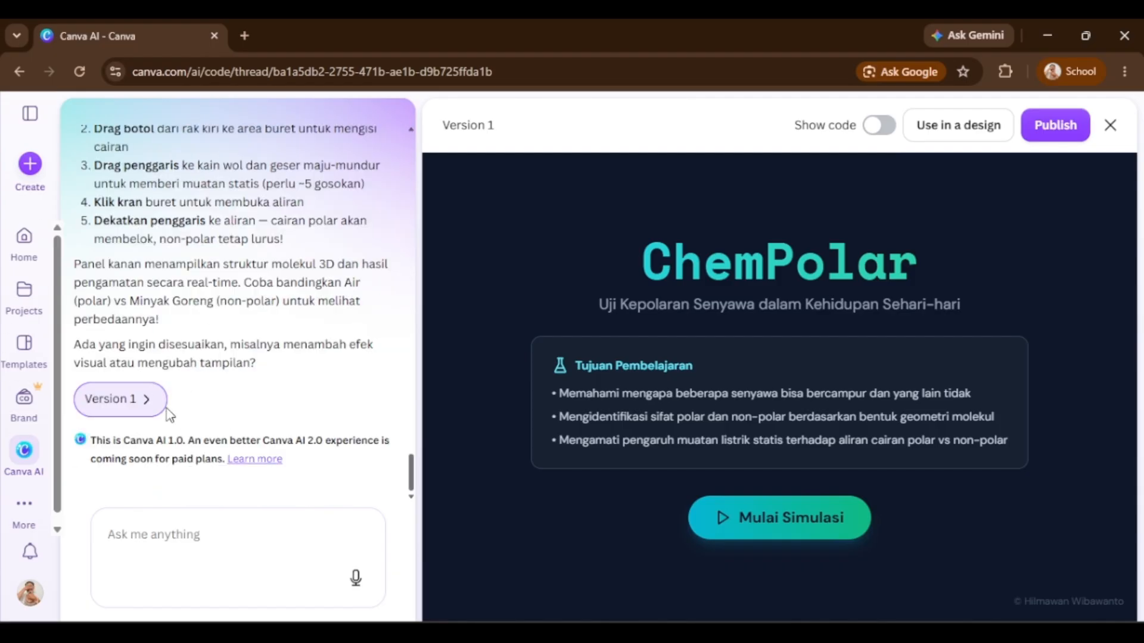
{"action": "left_click", "coordinate": [1110, 126]}
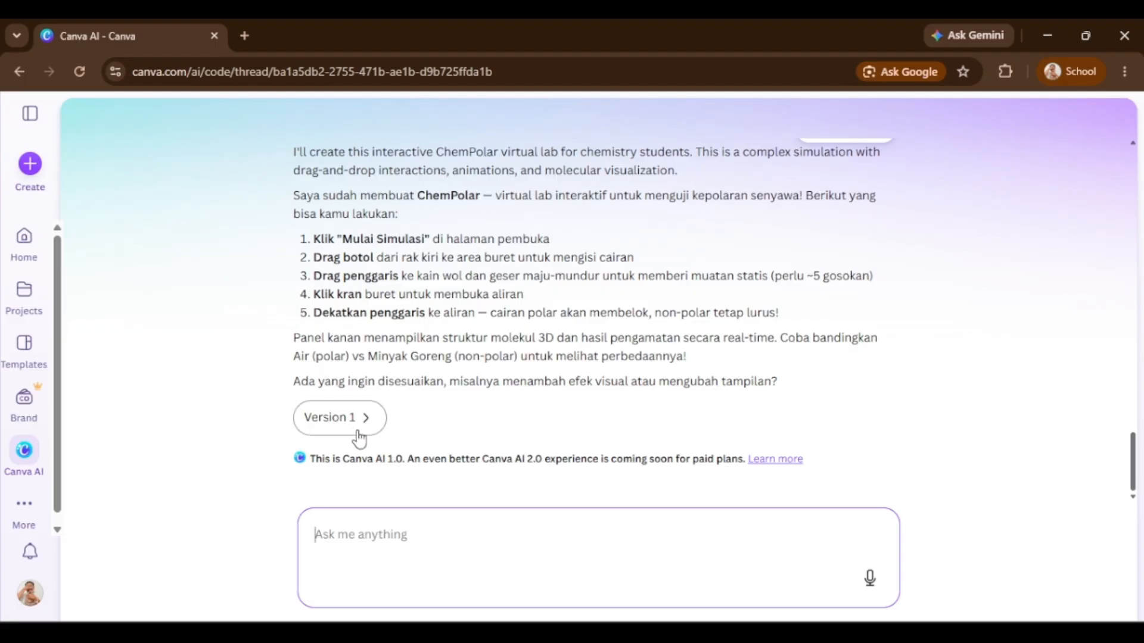
{"action": "left_click", "coordinate": [342, 422]}
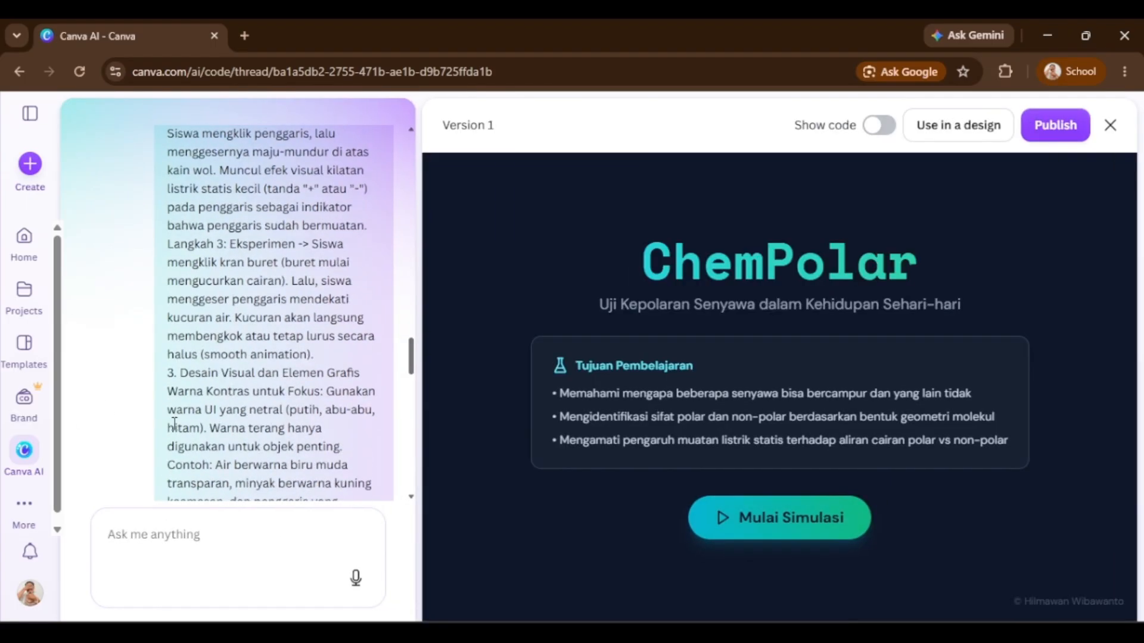
{"action": "scroll", "coordinate": [179, 422], "scroll_direction": "down", "scroll_amount": 10}
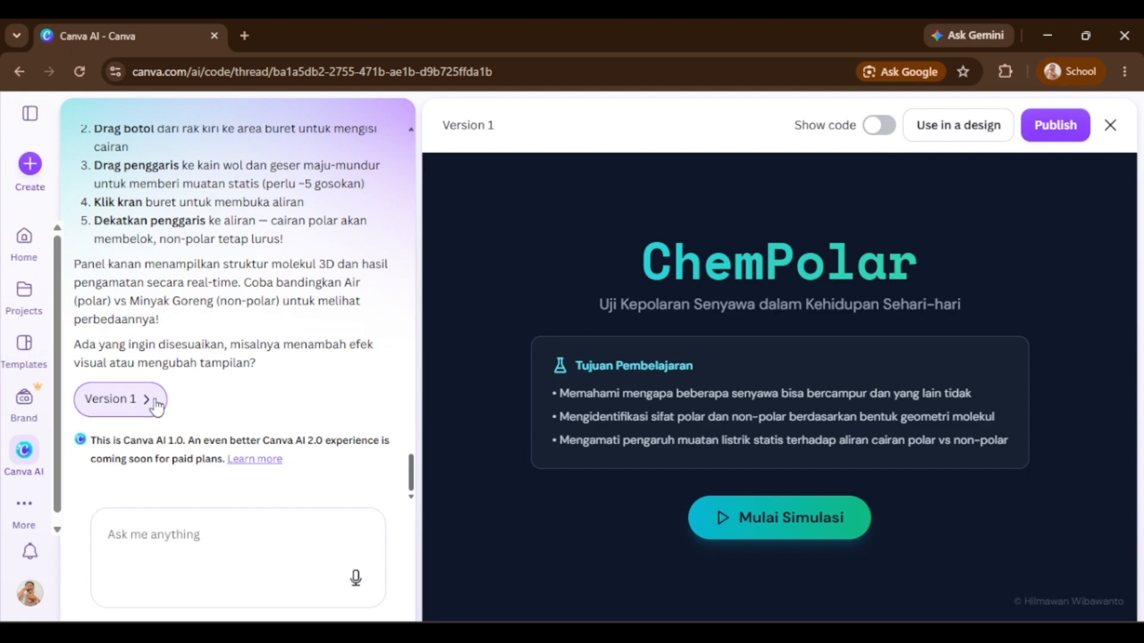
{"action": "left_click", "coordinate": [174, 531]}
{"action": "type", "text": "aaaa"}
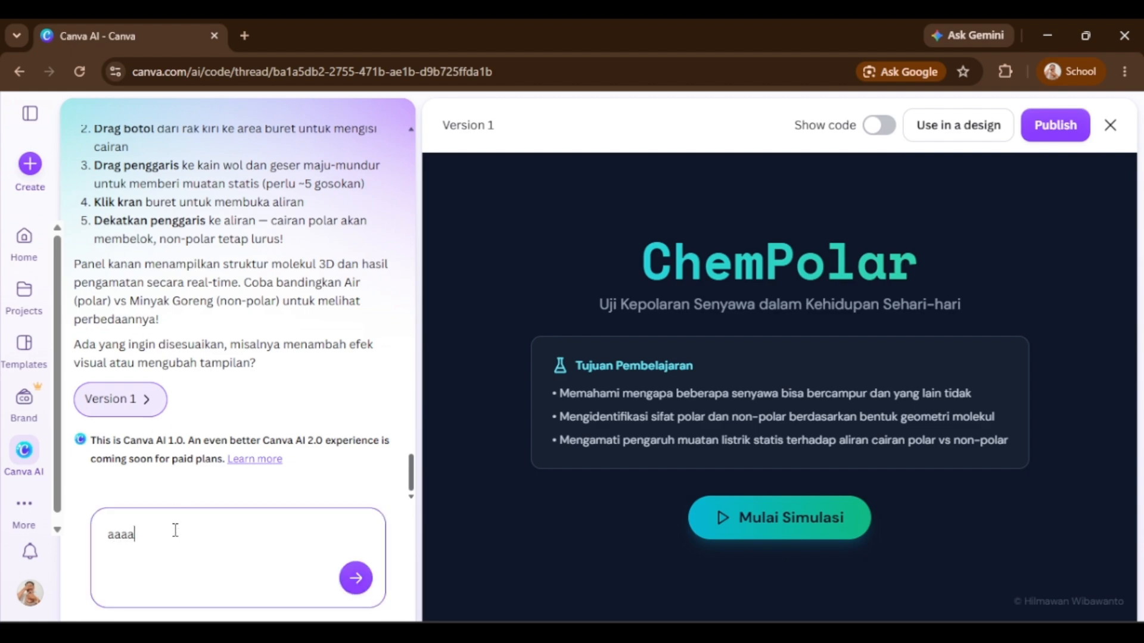
{"action": "key", "text": "BackSpace"}
{"action": "key", "text": "BackSpace"}
{"action": "key", "text": "BackSpace"}
{"action": "key", "text": "BackSpace"}
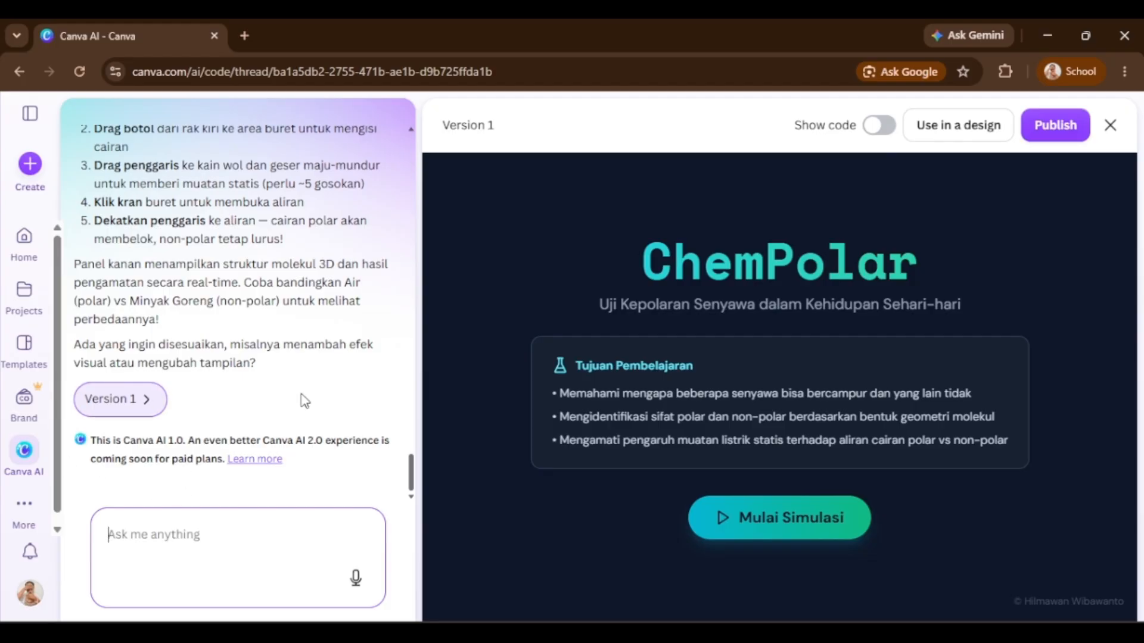
{"action": "scroll", "coordinate": [302, 394], "scroll_direction": "up", "scroll_amount": 15}
{"action": "scroll", "coordinate": [232, 279], "scroll_direction": "down", "scroll_amount": 15}
{"action": "left_click", "coordinate": [8, 502]}
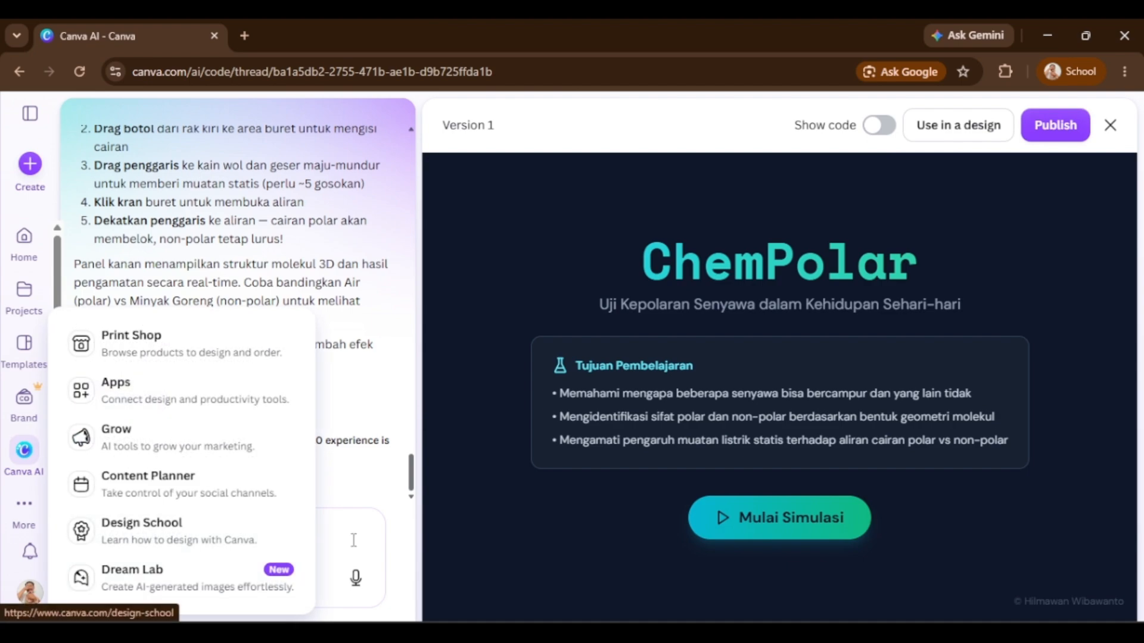
Start the simulation and run the C₂H₅OH test: fill the buret, charge the ruler on the wool, open the tap, bring the ruler to the stream.
{"action": "left_click", "coordinate": [780, 530]}
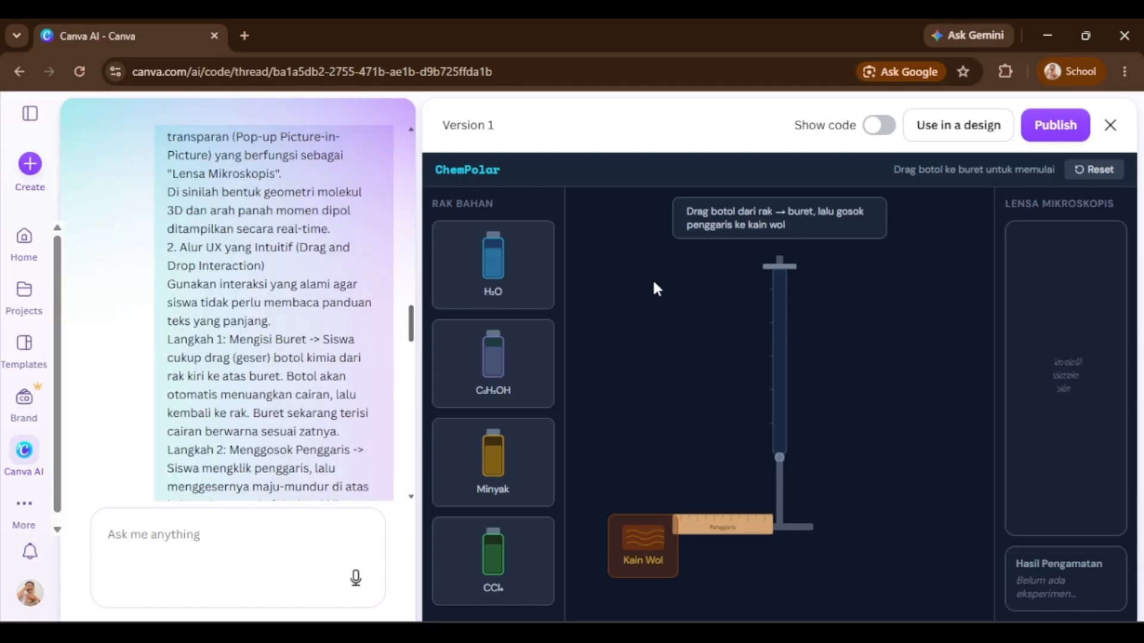
{"action": "left_click_drag", "start_coordinate": [694, 344], "coordinate": [782, 292]}
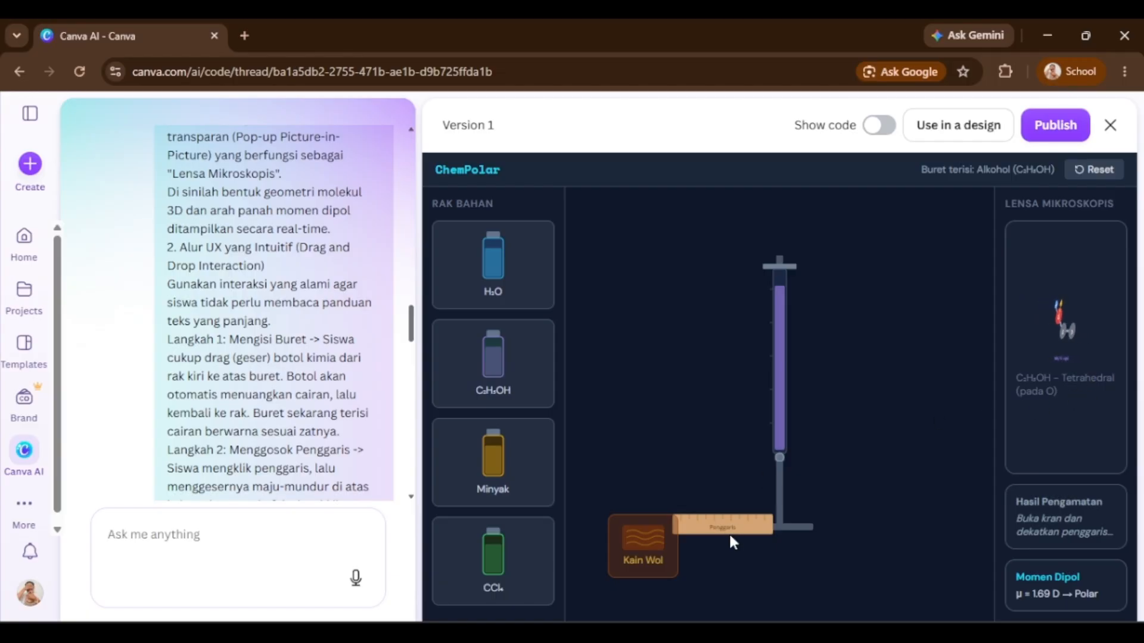
{"action": "left_click_drag", "start_coordinate": [728, 532], "coordinate": [659, 539]}
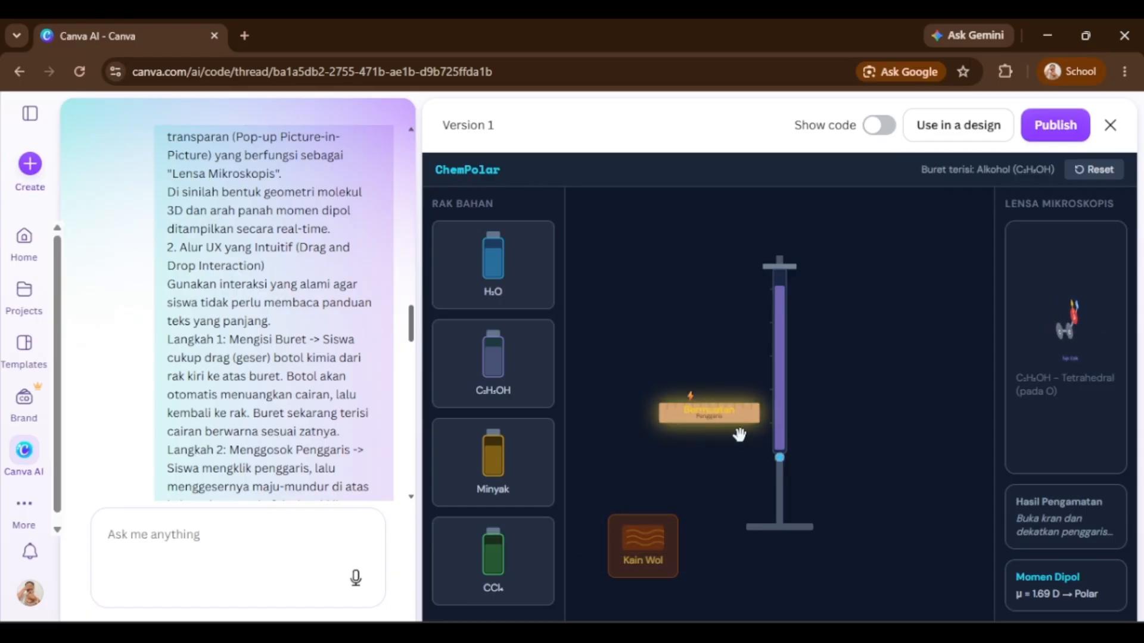
{"action": "left_click", "coordinate": [781, 459]}
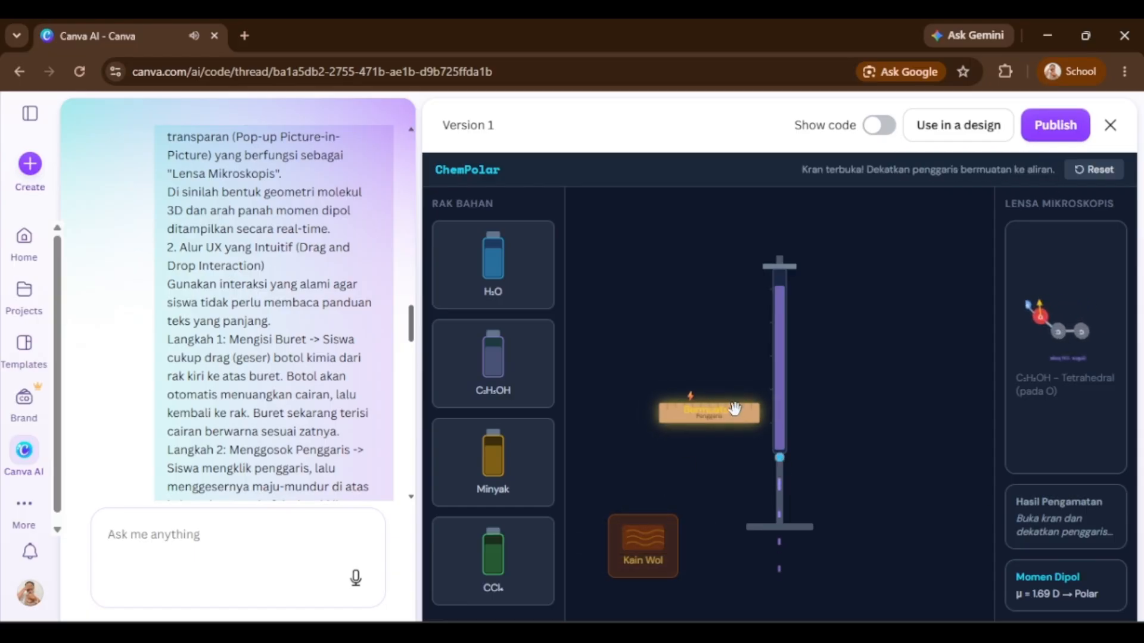
{"action": "left_click_drag", "start_coordinate": [698, 396], "coordinate": [832, 523]}
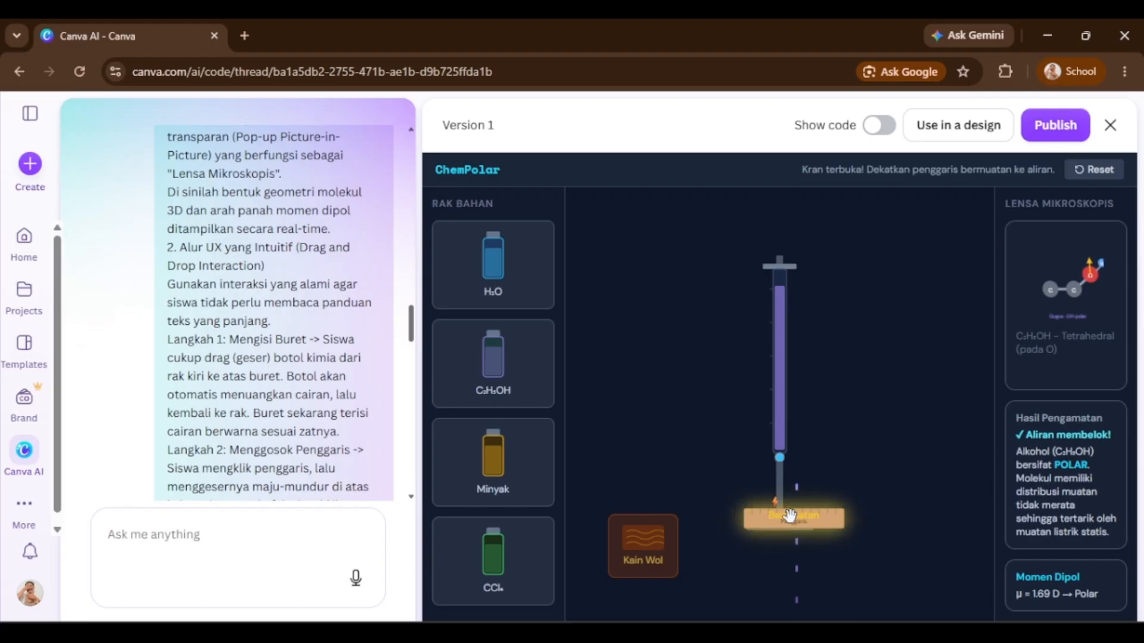
{"action": "left_click_drag", "start_coordinate": [786, 515], "coordinate": [668, 454]}
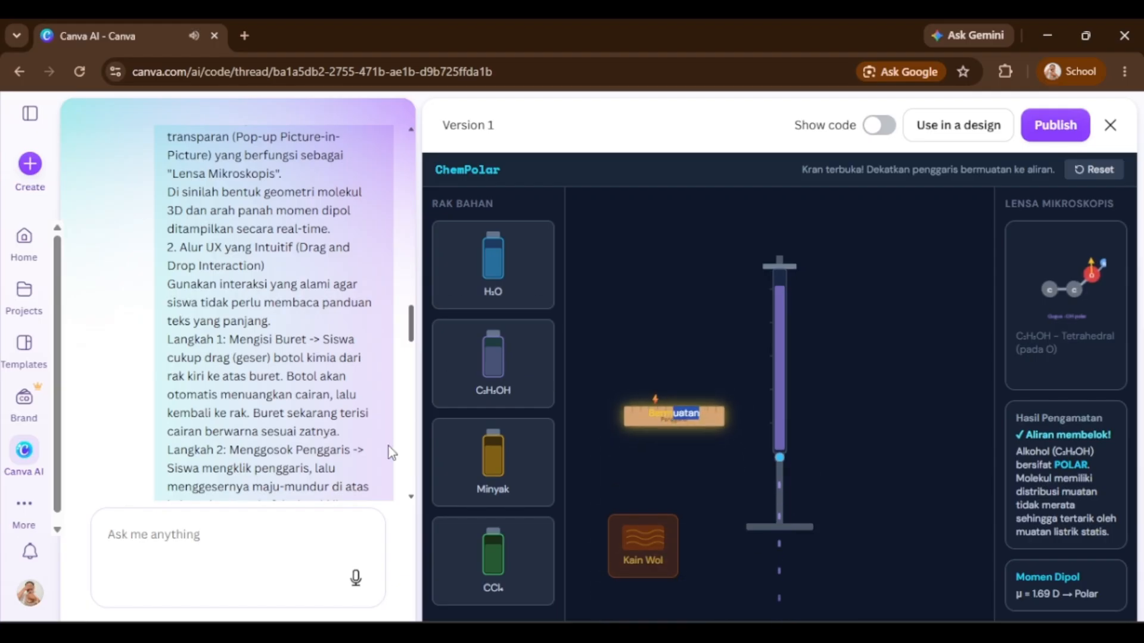
Repeat the test with Minyak: fill the buret, charge the ruler, open the tap and hold the ruler near the stream.
{"action": "left_click_drag", "start_coordinate": [492, 456], "coordinate": [788, 258]}
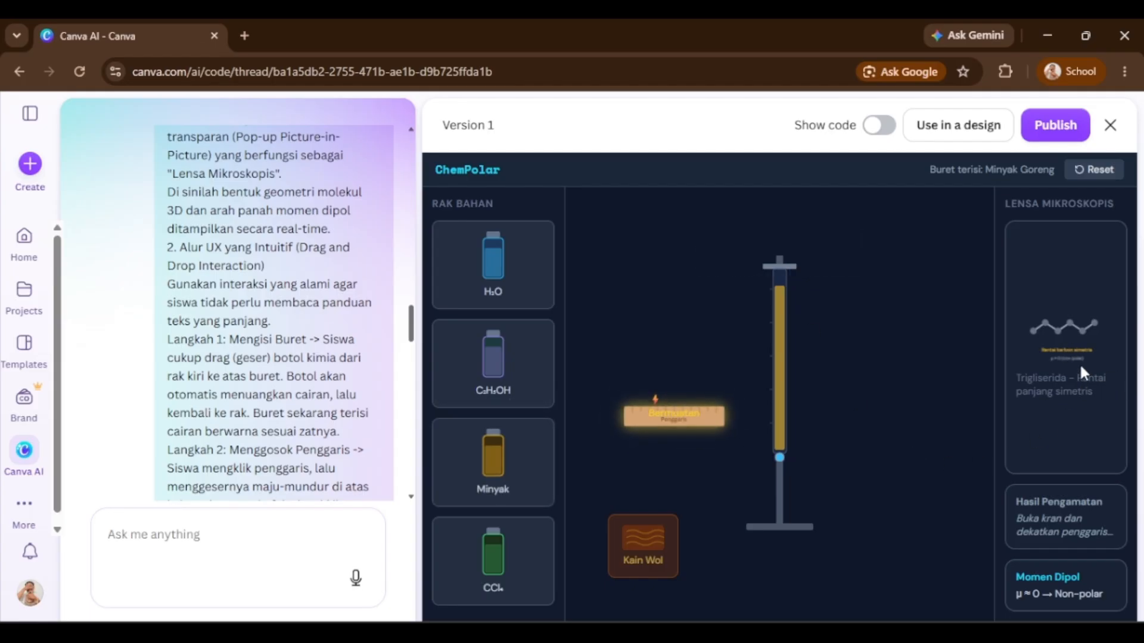
{"action": "left_click_drag", "start_coordinate": [691, 421], "coordinate": [666, 469]}
{"action": "left_click", "coordinate": [780, 457]}
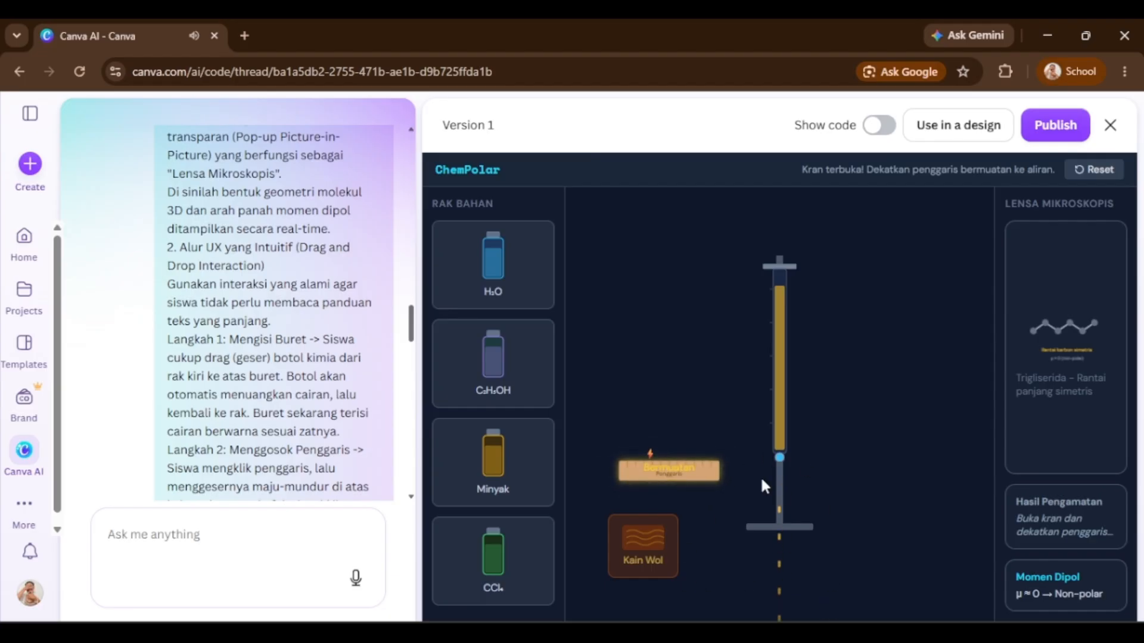
{"action": "left_click_drag", "start_coordinate": [715, 475], "coordinate": [815, 533]}
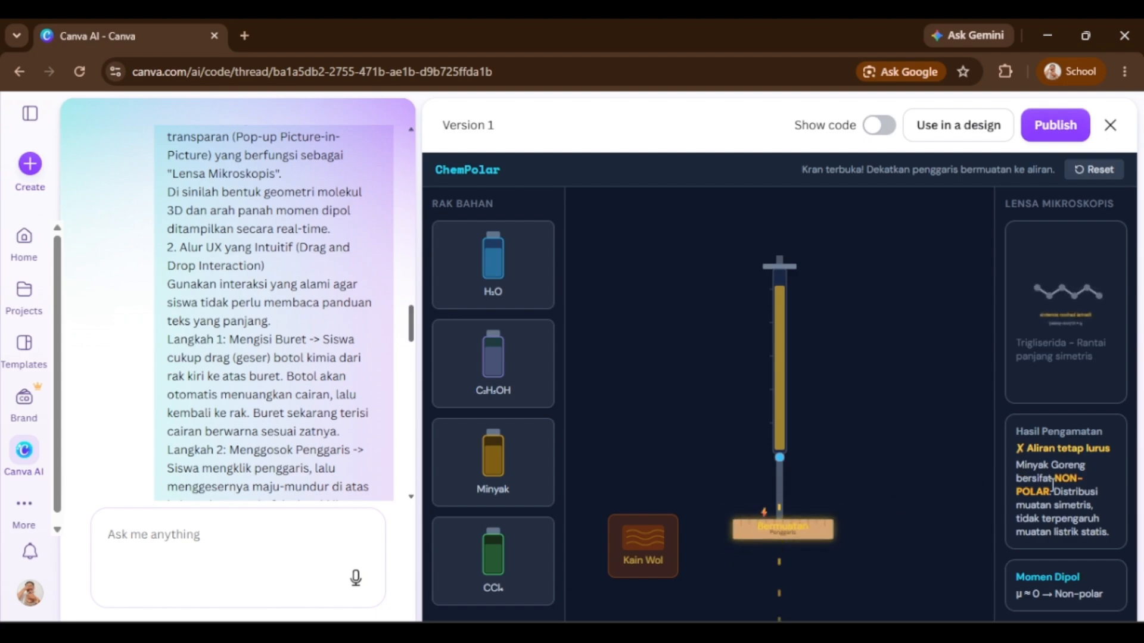
{"action": "left_click_drag", "start_coordinate": [742, 532], "coordinate": [636, 434]}
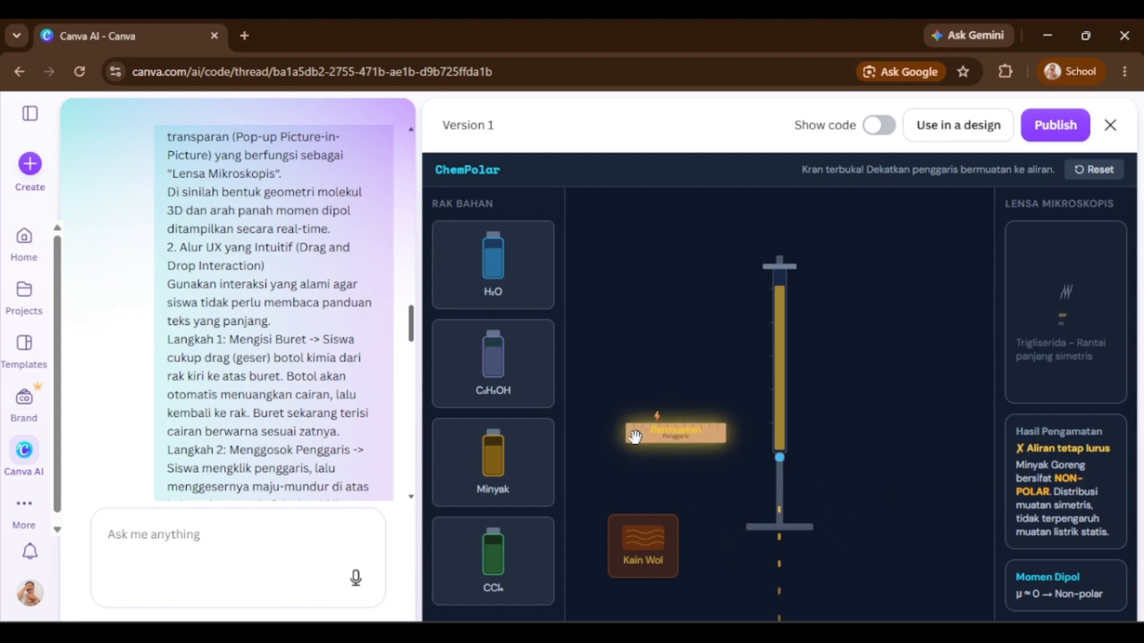
Run the CCl₄ test: fill the buret with CCl₄, charge the ruler, open the tap and bring the ruler to the stream.
{"action": "left_click_drag", "start_coordinate": [518, 568], "coordinate": [802, 264]}
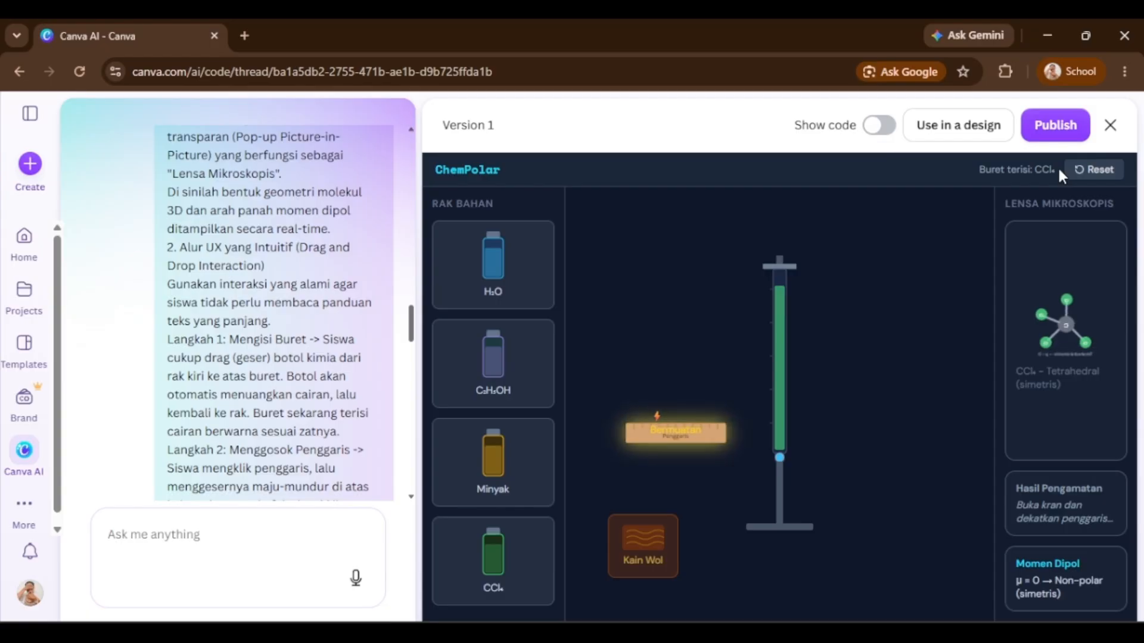
{"action": "left_click_drag", "start_coordinate": [979, 170], "coordinate": [1056, 170]}
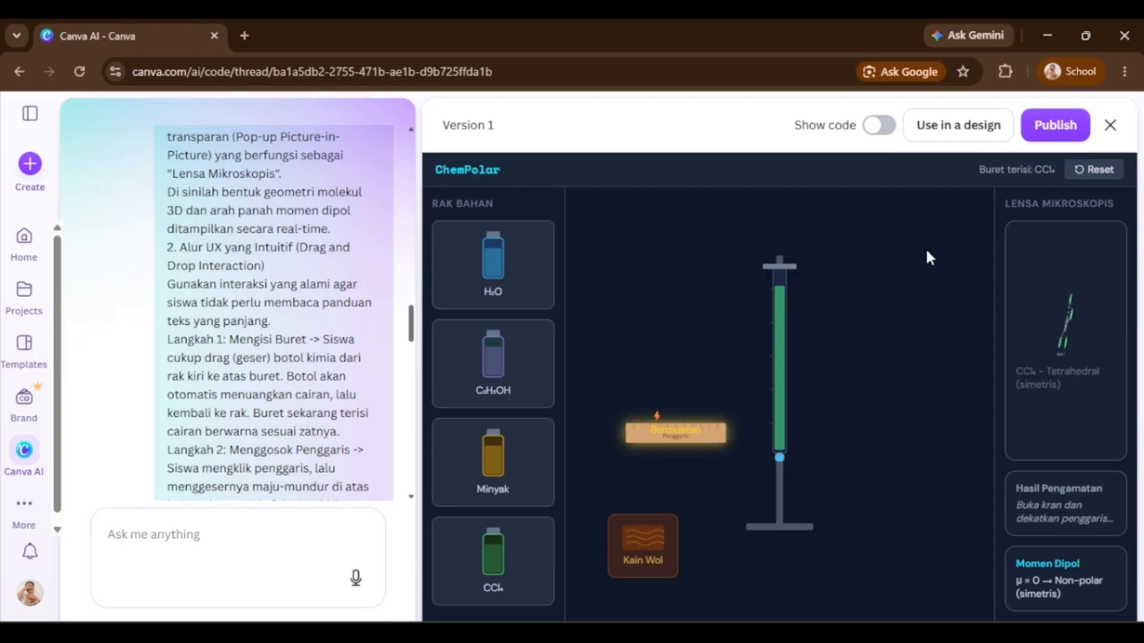
{"action": "left_click_drag", "start_coordinate": [980, 173], "coordinate": [1053, 172]}
{"action": "left_click", "coordinate": [1055, 173]}
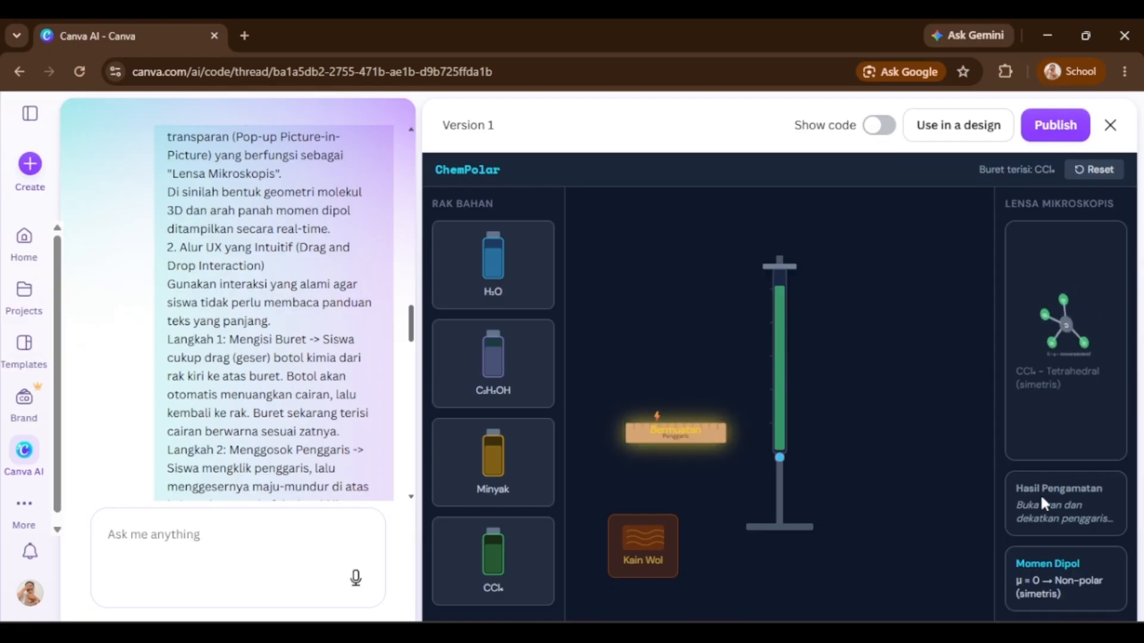
{"action": "left_click", "coordinate": [779, 458]}
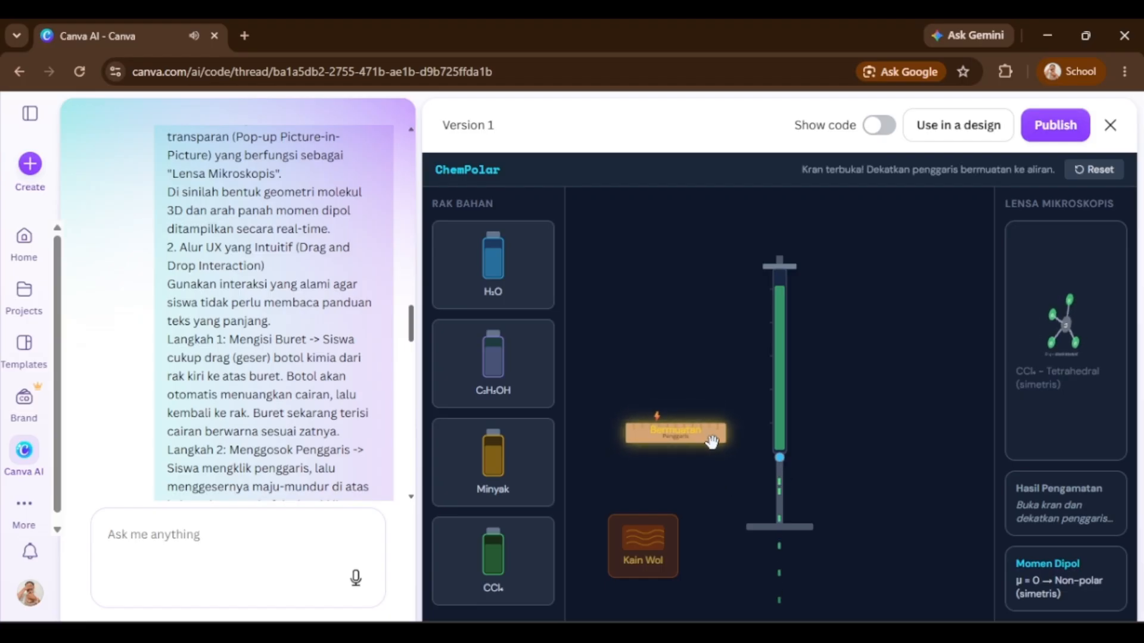
{"action": "left_click_drag", "start_coordinate": [712, 440], "coordinate": [678, 394]}
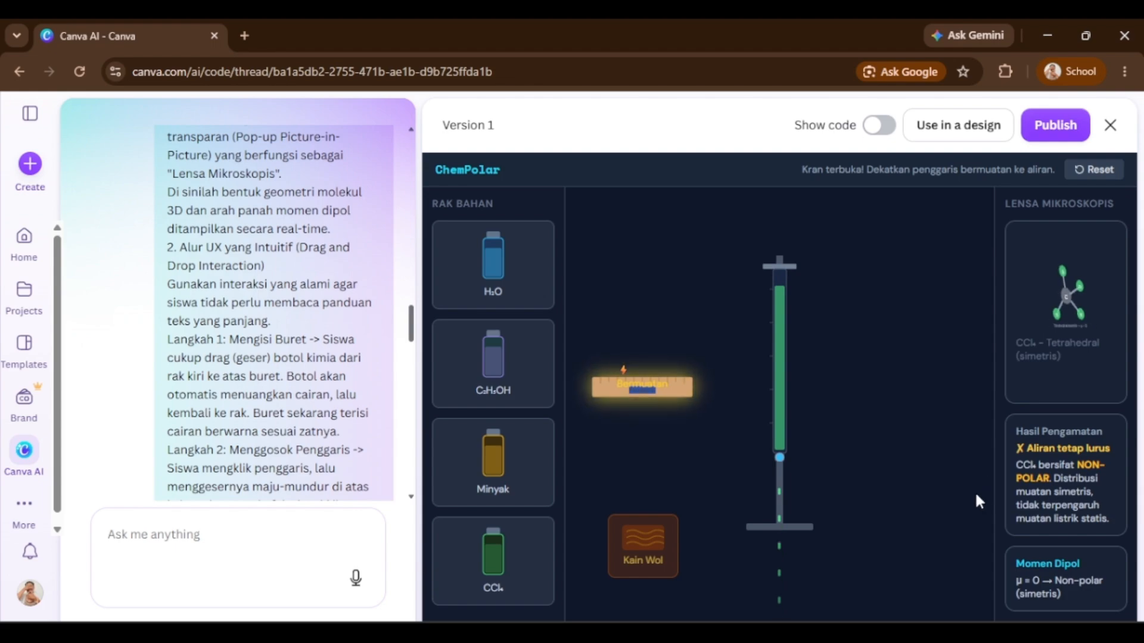
Reset the simulation and scroll through the AI's usage instructions.
{"action": "left_click", "coordinate": [1098, 178]}
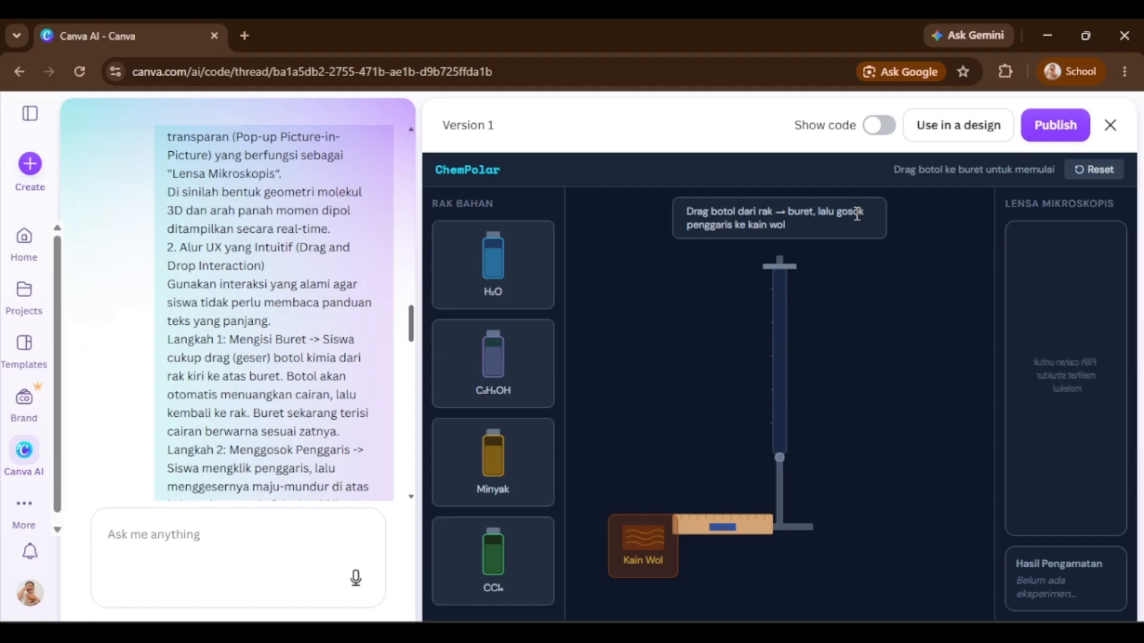
{"action": "scroll", "coordinate": [292, 386], "scroll_direction": "down", "scroll_amount": 15}
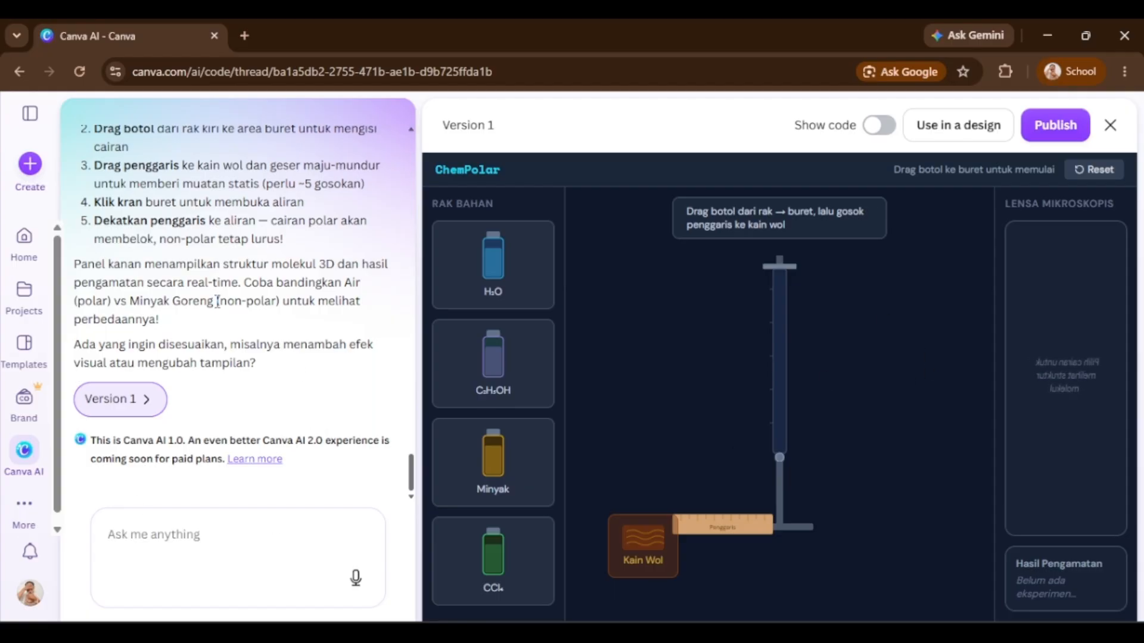
{"action": "scroll", "coordinate": [216, 301], "scroll_direction": "up", "scroll_amount": 1}
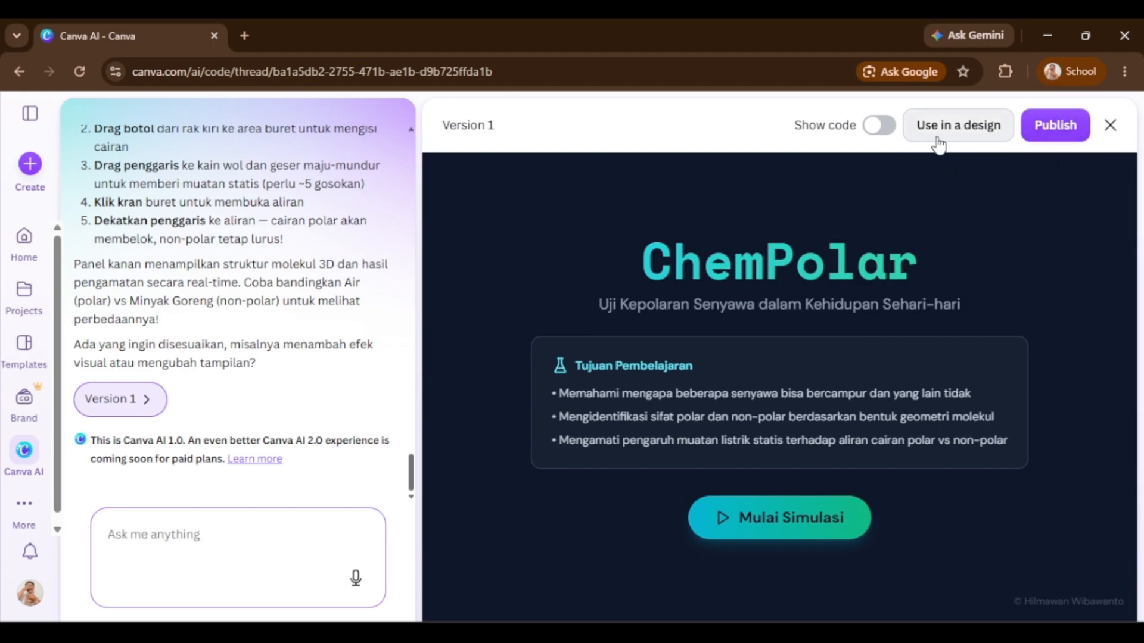
Use the app in a new Website design and collapse the templates panel.
{"action": "left_click", "coordinate": [956, 127]}
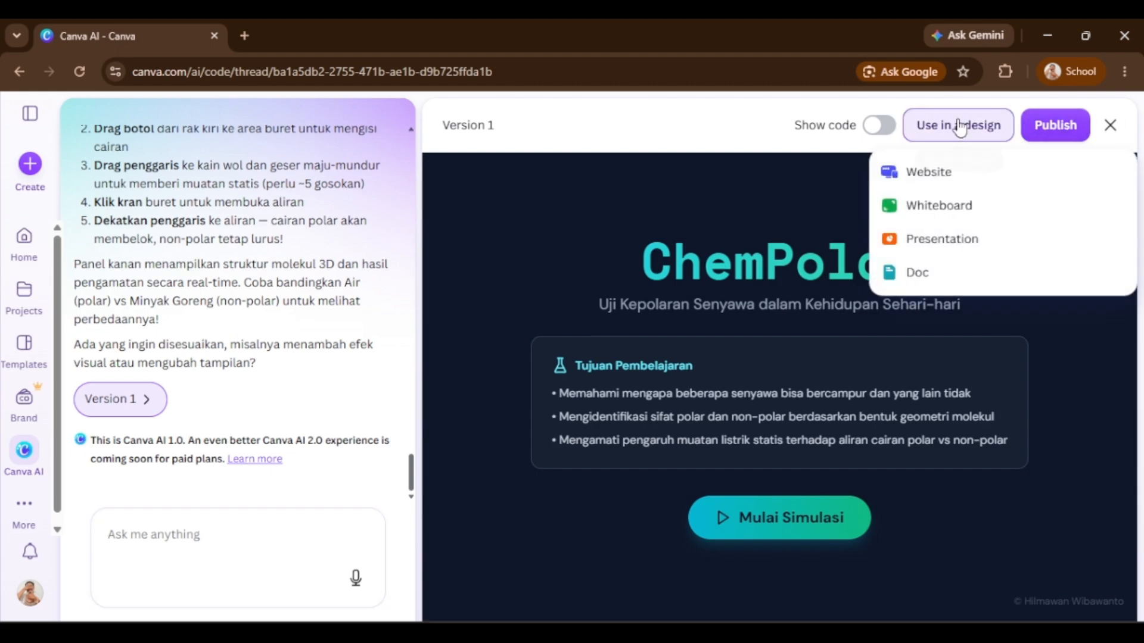
{"action": "left_click", "coordinate": [962, 186]}
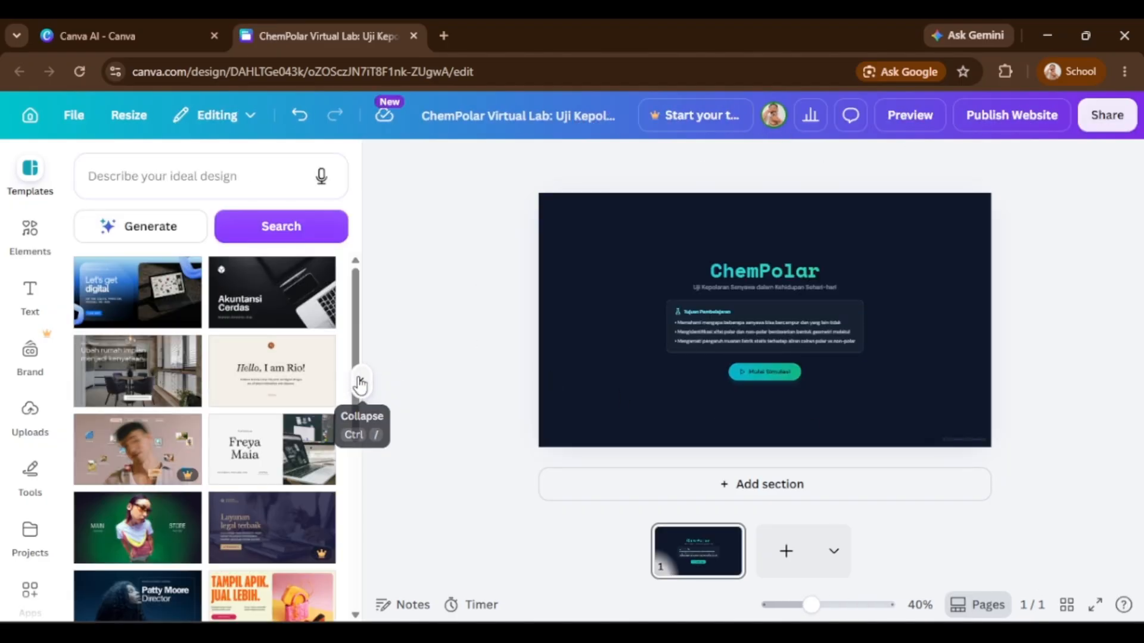
{"action": "left_click", "coordinate": [360, 382]}
{"action": "scroll", "coordinate": [713, 295], "scroll_direction": "up", "scroll_amount": 4}
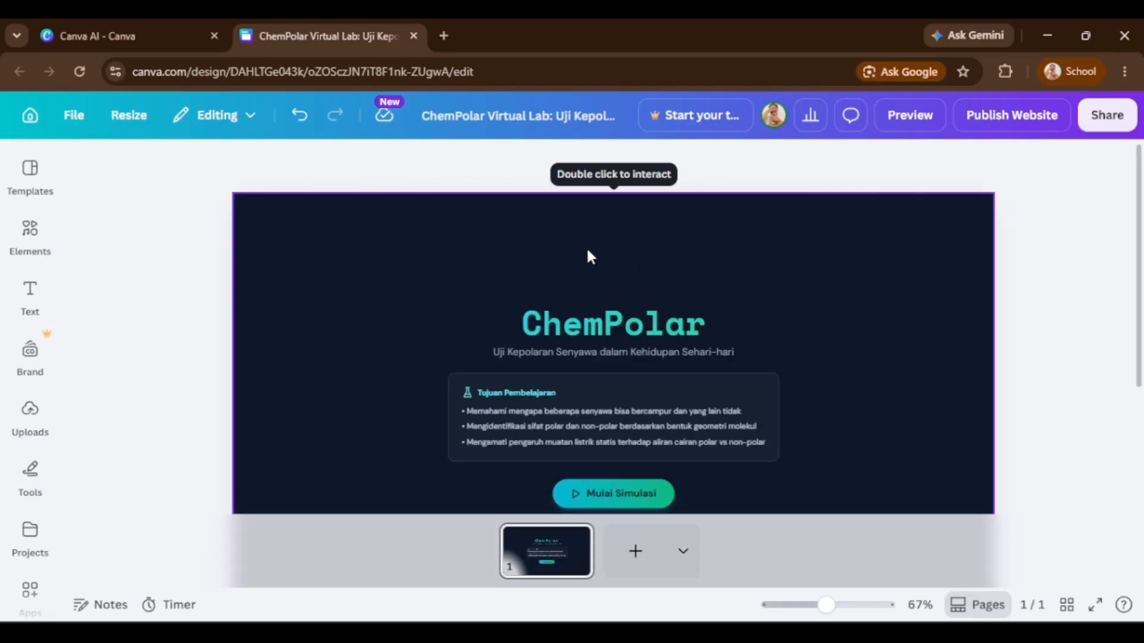
{"action": "scroll", "coordinate": [542, 277], "scroll_direction": "down", "scroll_amount": 3}
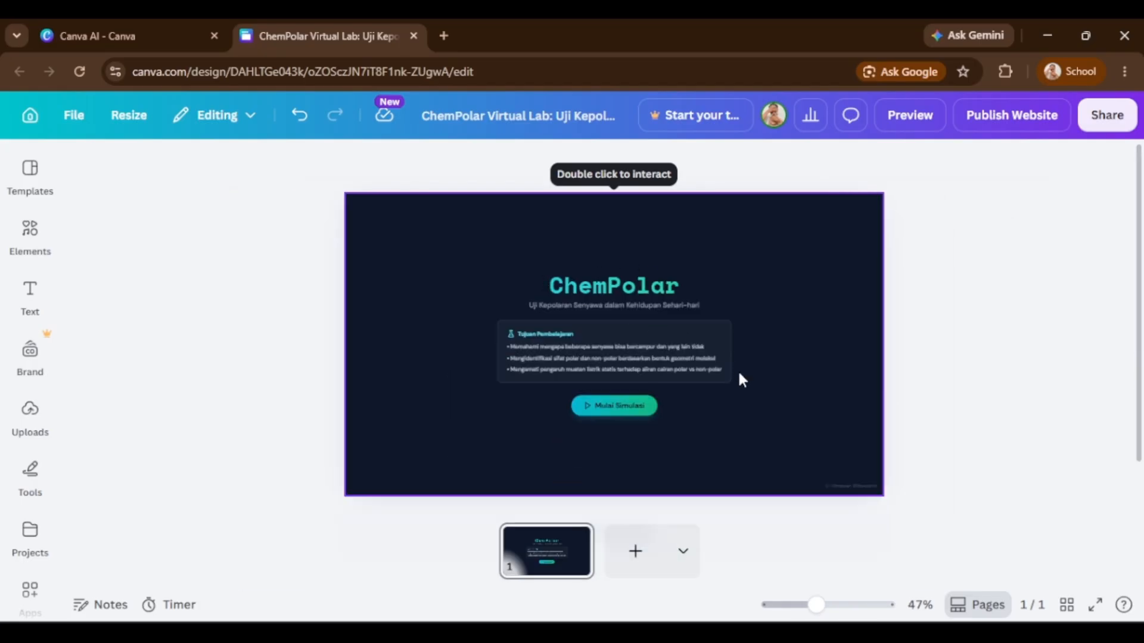
{"action": "scroll", "coordinate": [735, 434], "scroll_direction": "down", "scroll_amount": 1}
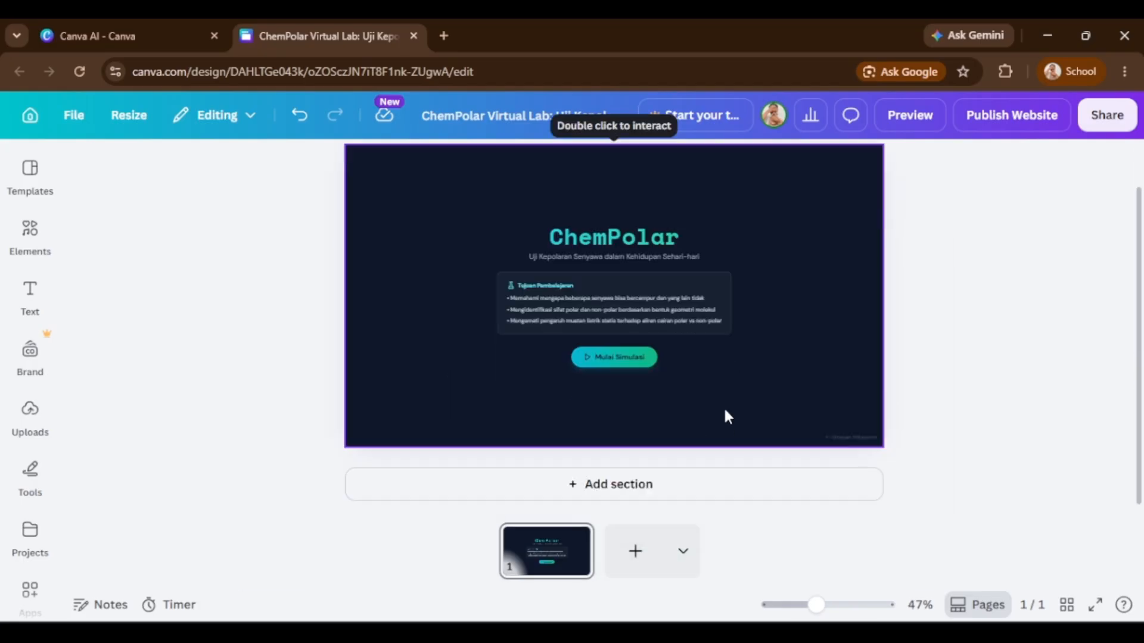
{"action": "scroll", "coordinate": [715, 406], "scroll_direction": "up", "scroll_amount": 1}
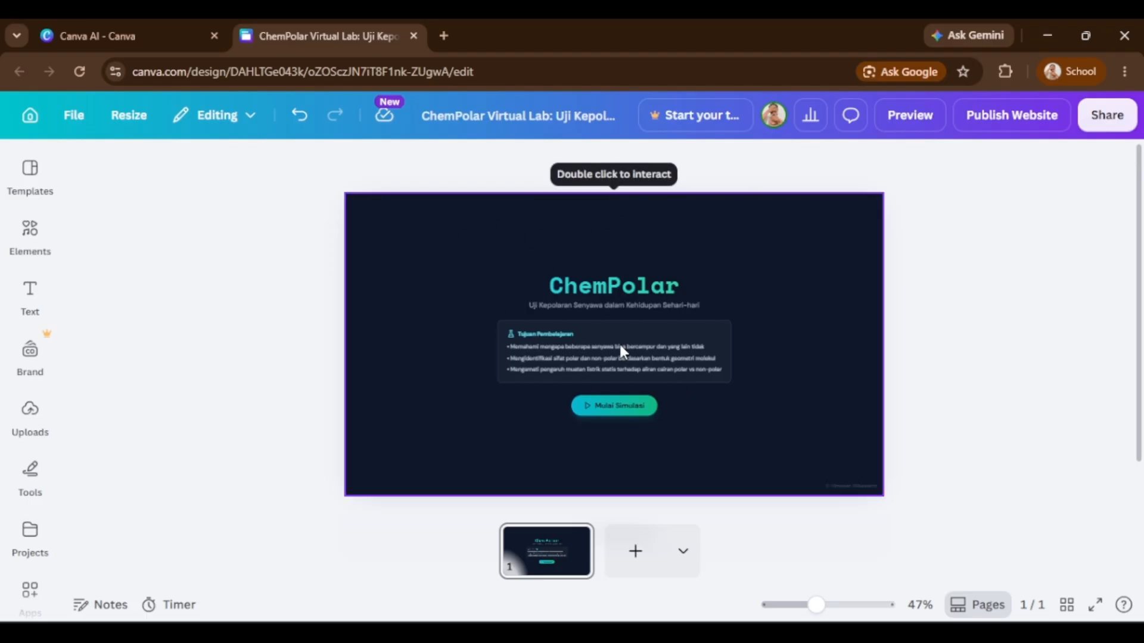
Start the simulation inside the embedded app on the design page.
{"action": "left_click", "coordinate": [665, 362]}
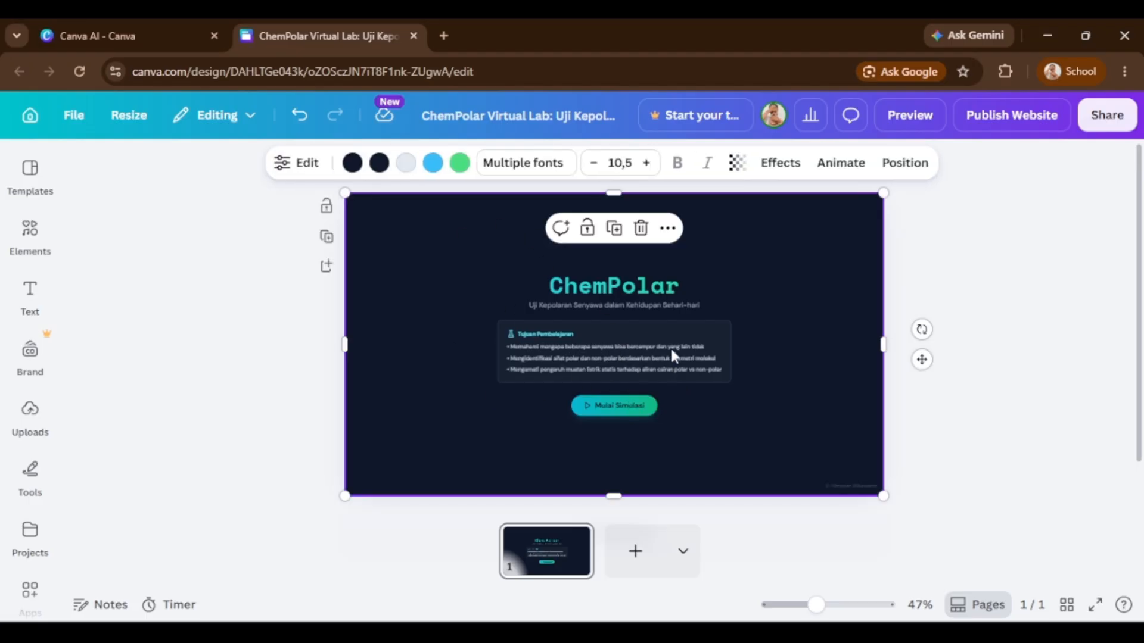
{"action": "left_click", "coordinate": [633, 406]}
{"action": "left_click", "coordinate": [639, 459]}
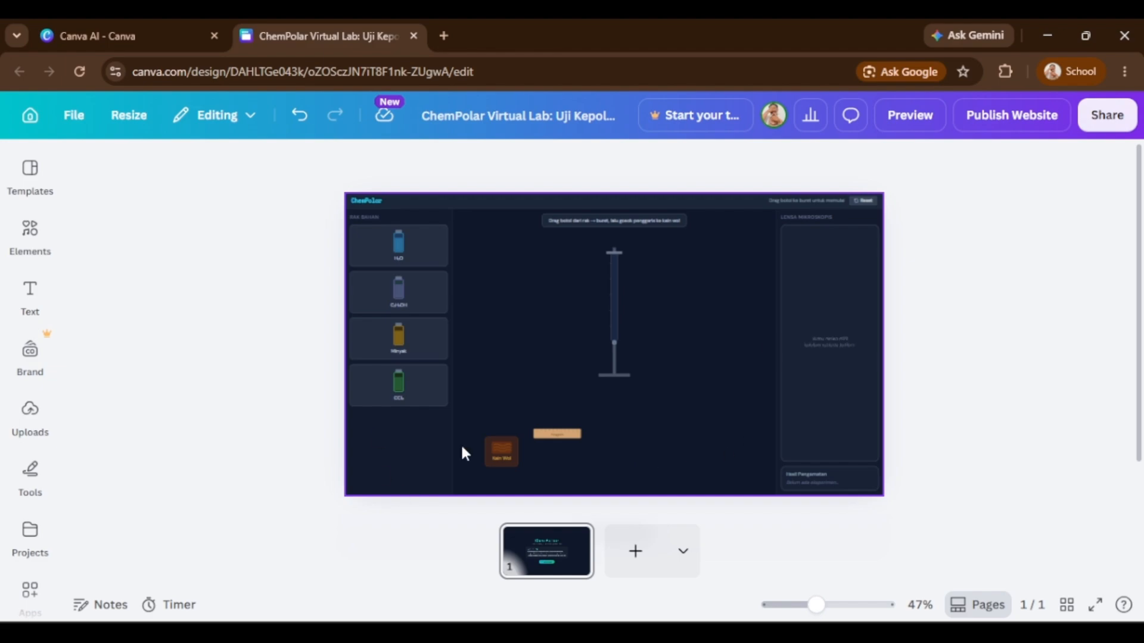
{"action": "left_click", "coordinate": [465, 312]}
{"action": "left_click_drag", "start_coordinate": [351, 201], "coordinate": [536, 288]}
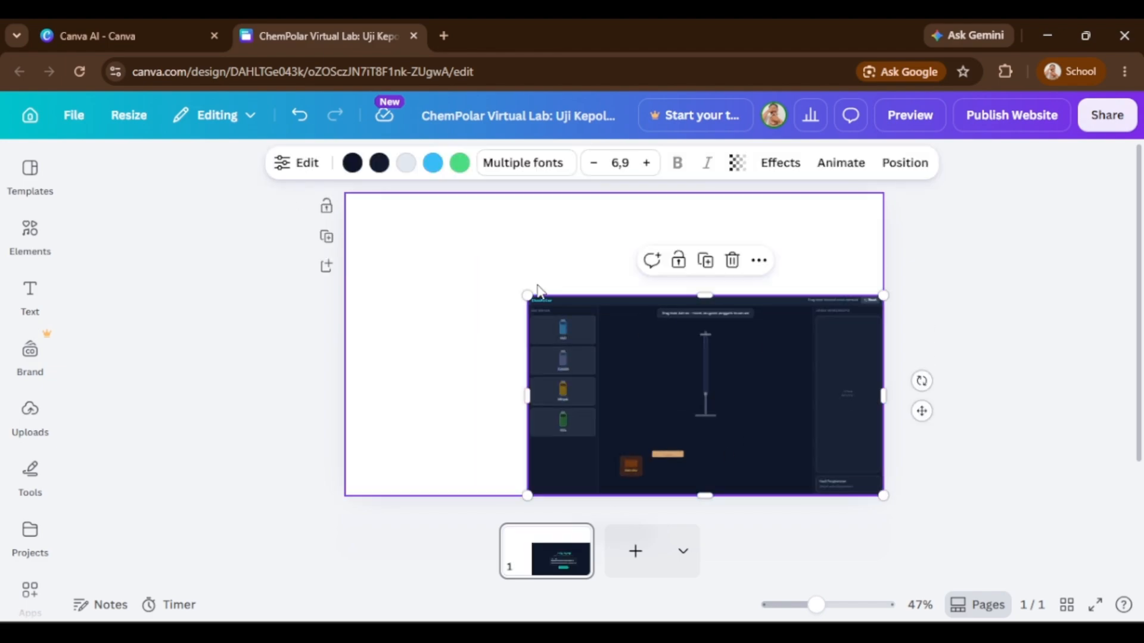
{"action": "key", "text": "ctrl+z"}
Replace the embed's light grey colour with another default grey across the whole page.
{"action": "left_click", "coordinate": [406, 164]}
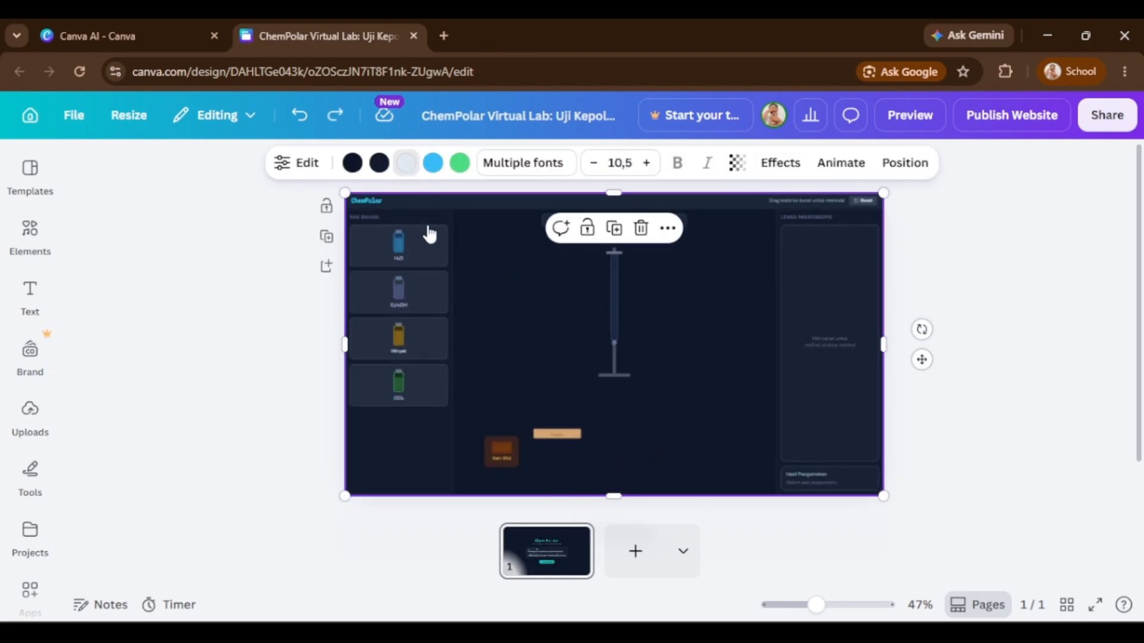
{"action": "left_click", "coordinate": [283, 516]}
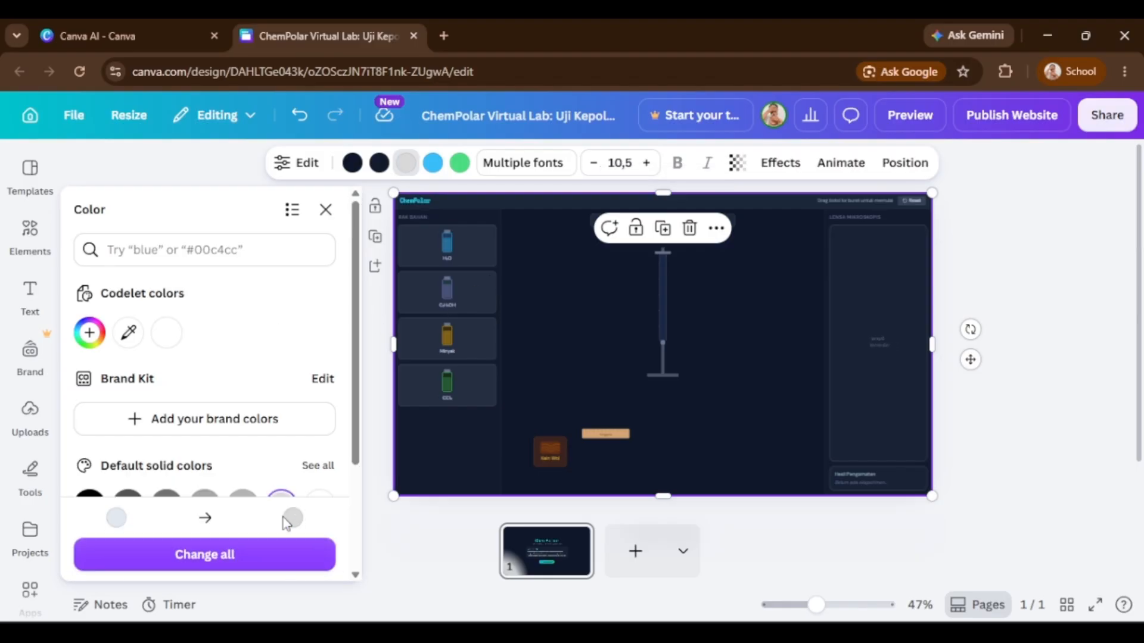
{"action": "left_click", "coordinate": [264, 543]}
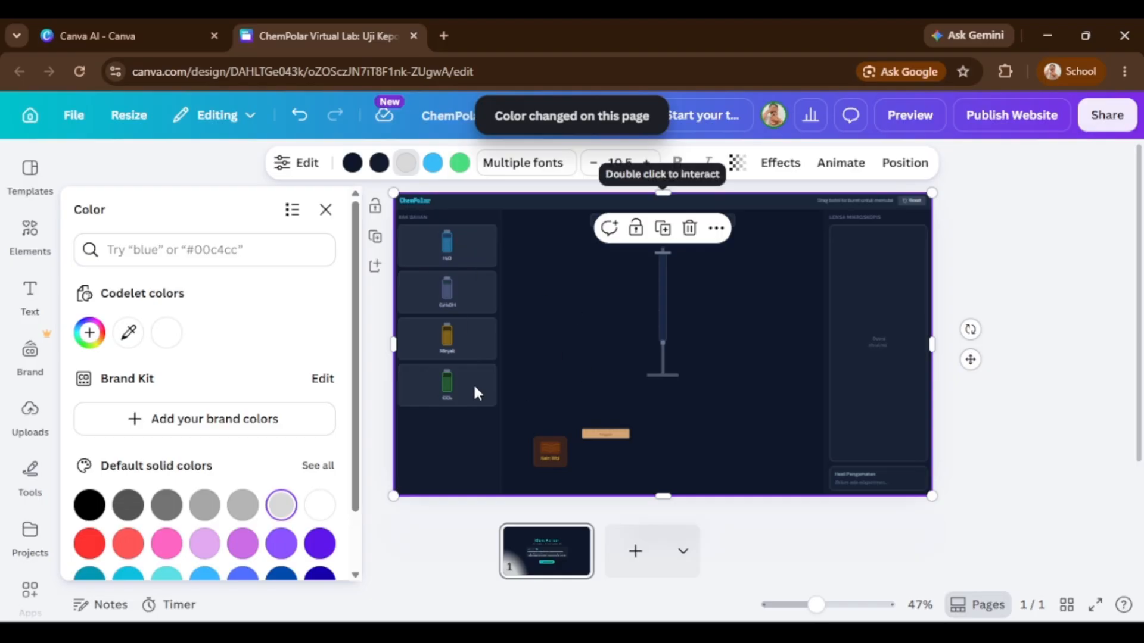
{"action": "left_click", "coordinate": [987, 443]}
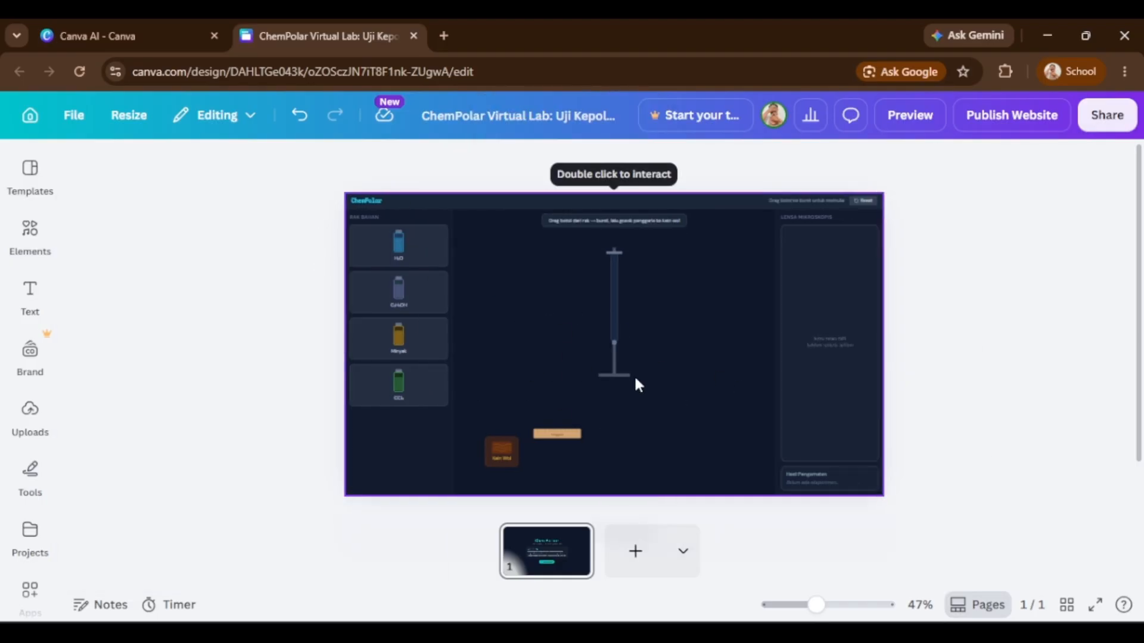
{"action": "left_click", "coordinate": [512, 411]}
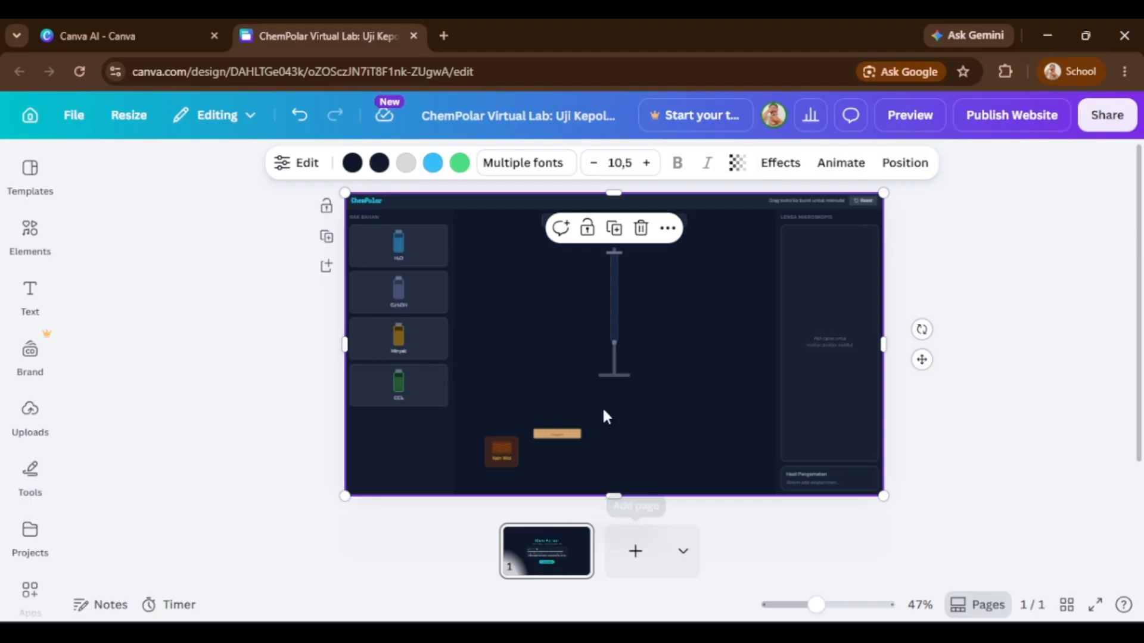
{"action": "scroll", "coordinate": [602, 414], "scroll_direction": "down", "scroll_amount": 1}
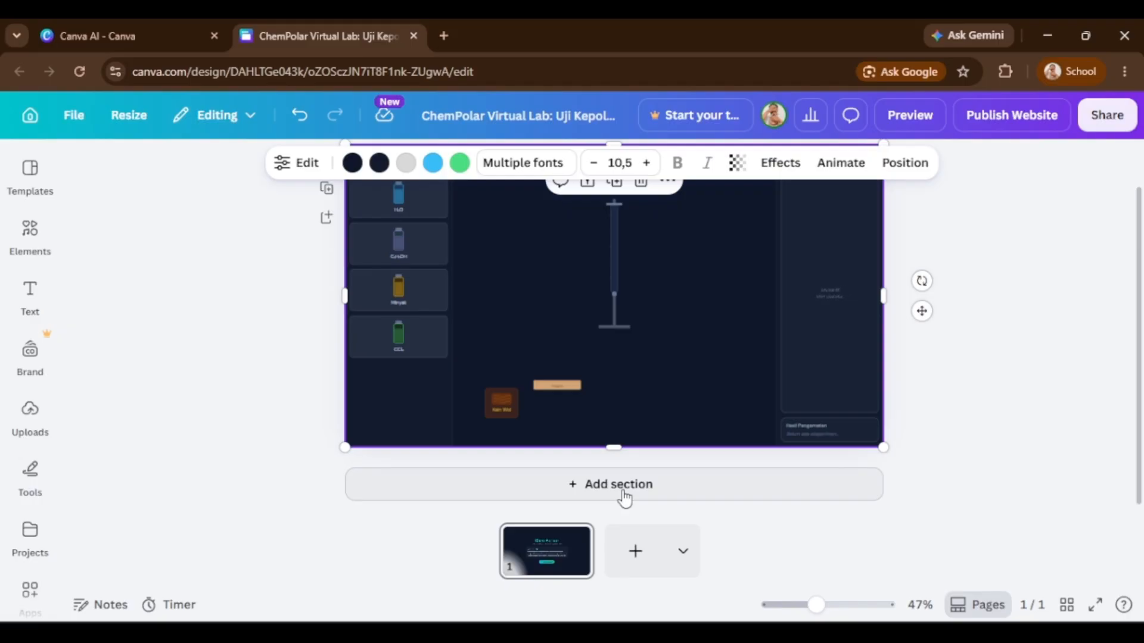
{"action": "scroll", "coordinate": [618, 390], "scroll_direction": "up", "scroll_amount": 1}
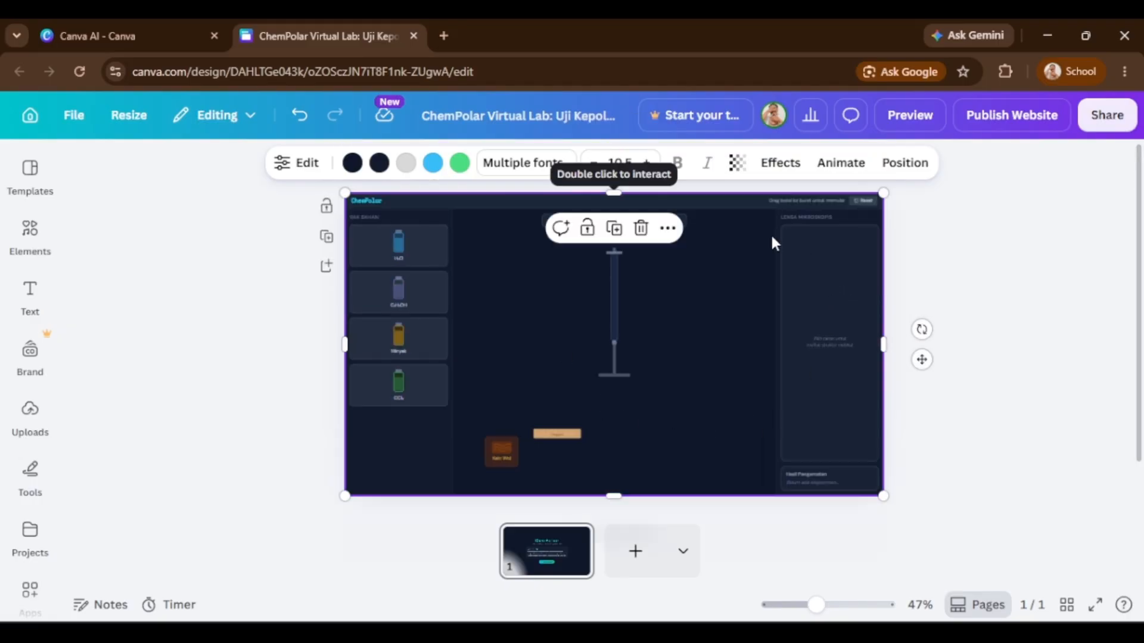
{"action": "scroll", "coordinate": [739, 366], "scroll_direction": "down", "scroll_amount": 1}
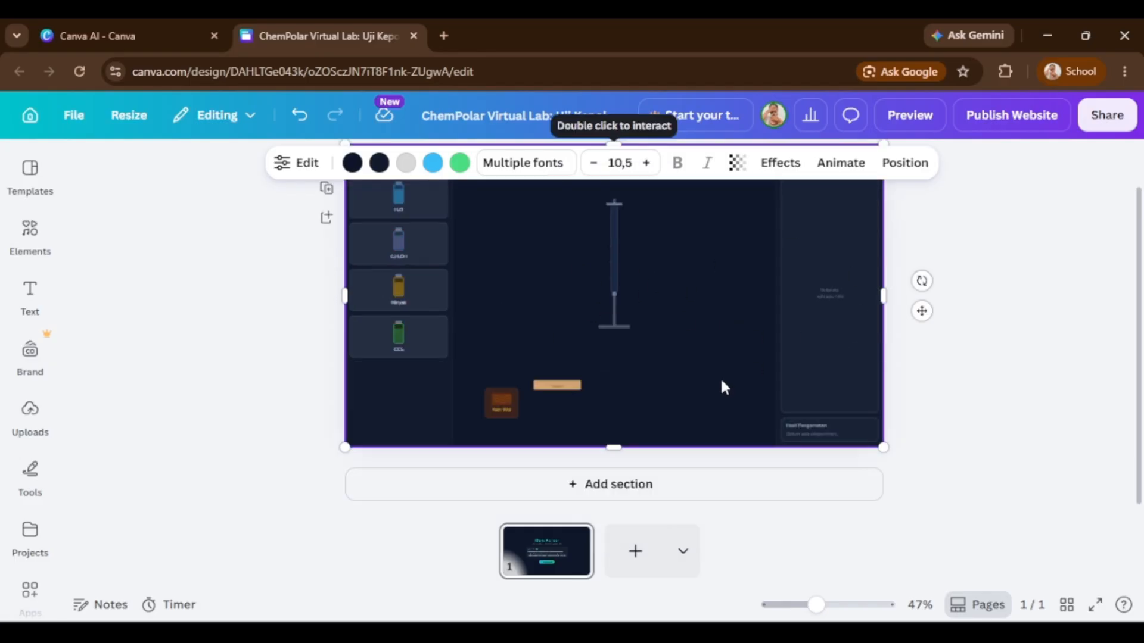
{"action": "left_click", "coordinate": [635, 493]}
{"action": "scroll", "coordinate": [582, 376], "scroll_direction": "up", "scroll_amount": 6}
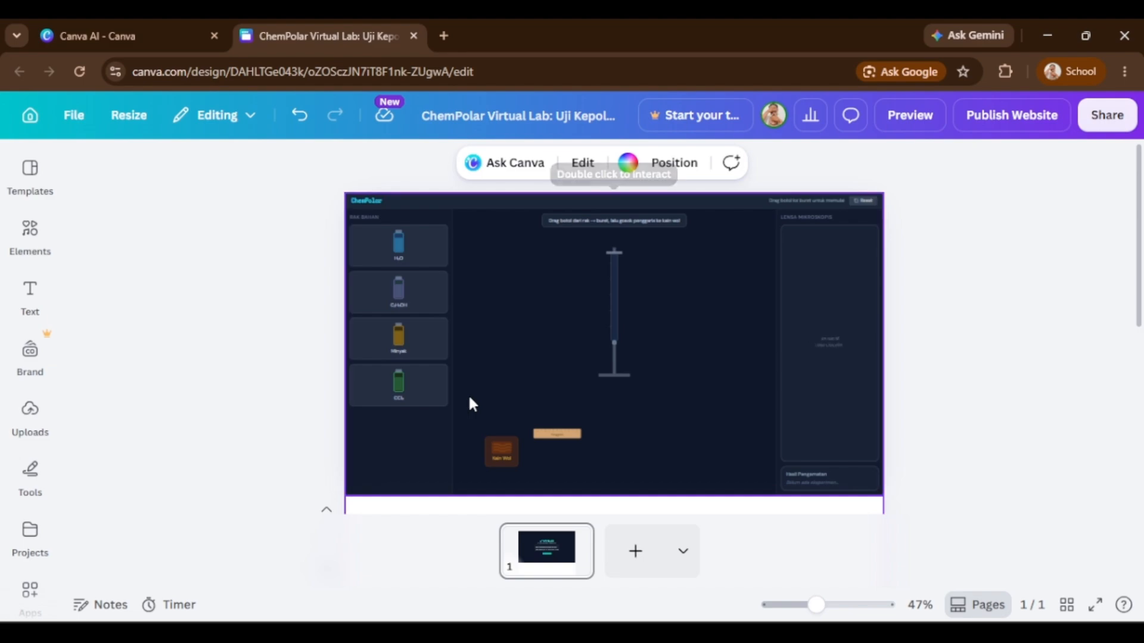
{"action": "scroll", "coordinate": [470, 398], "scroll_direction": "down", "scroll_amount": 5}
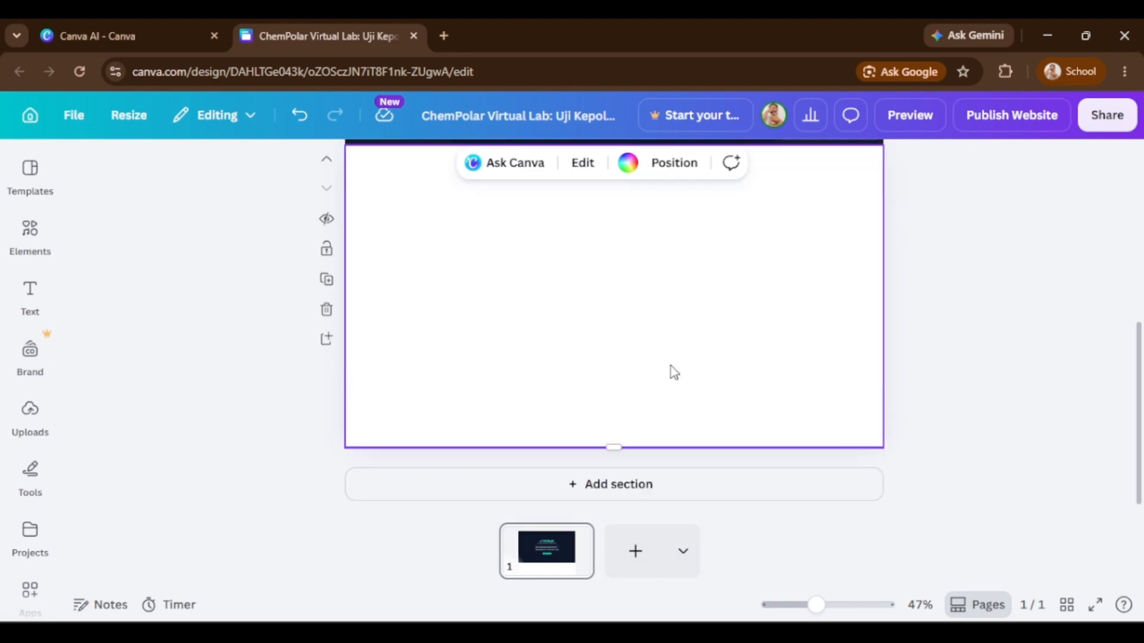
{"action": "scroll", "coordinate": [674, 373], "scroll_direction": "up", "scroll_amount": 1}
{"action": "scroll", "coordinate": [545, 427], "scroll_direction": "down", "scroll_amount": 1}
{"action": "scroll", "coordinate": [636, 434], "scroll_direction": "up", "scroll_amount": 1}
{"action": "scroll", "coordinate": [620, 444], "scroll_direction": "down", "scroll_amount": 1}
{"action": "left_click_drag", "start_coordinate": [612, 451], "coordinate": [648, 319]}
{"action": "key", "text": "ctrl+z"}
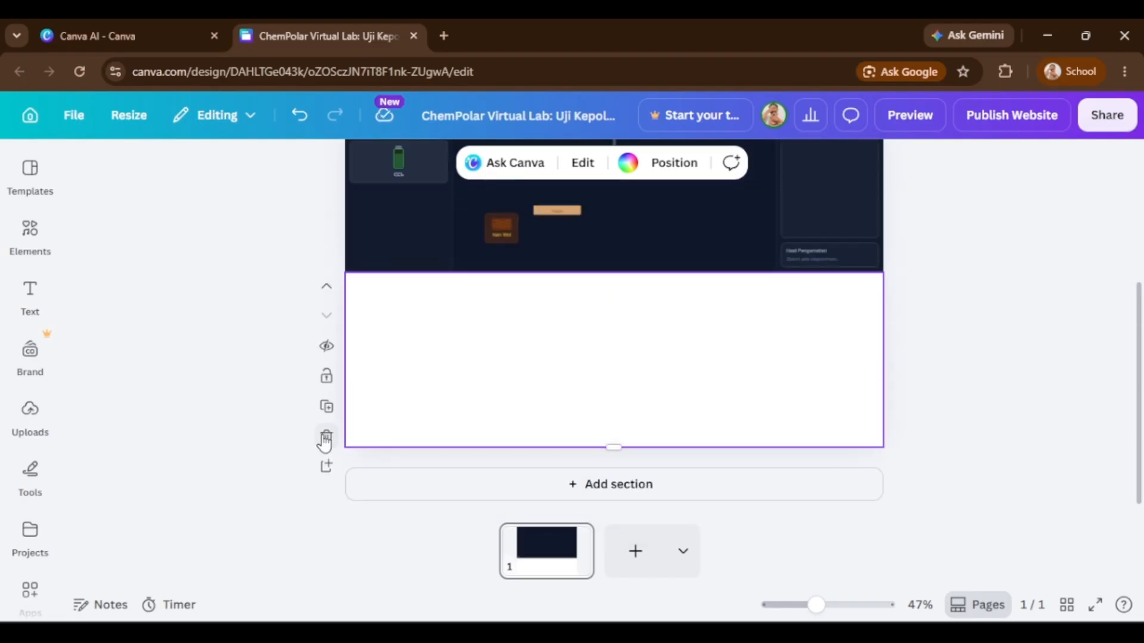
{"action": "left_click", "coordinate": [326, 439]}
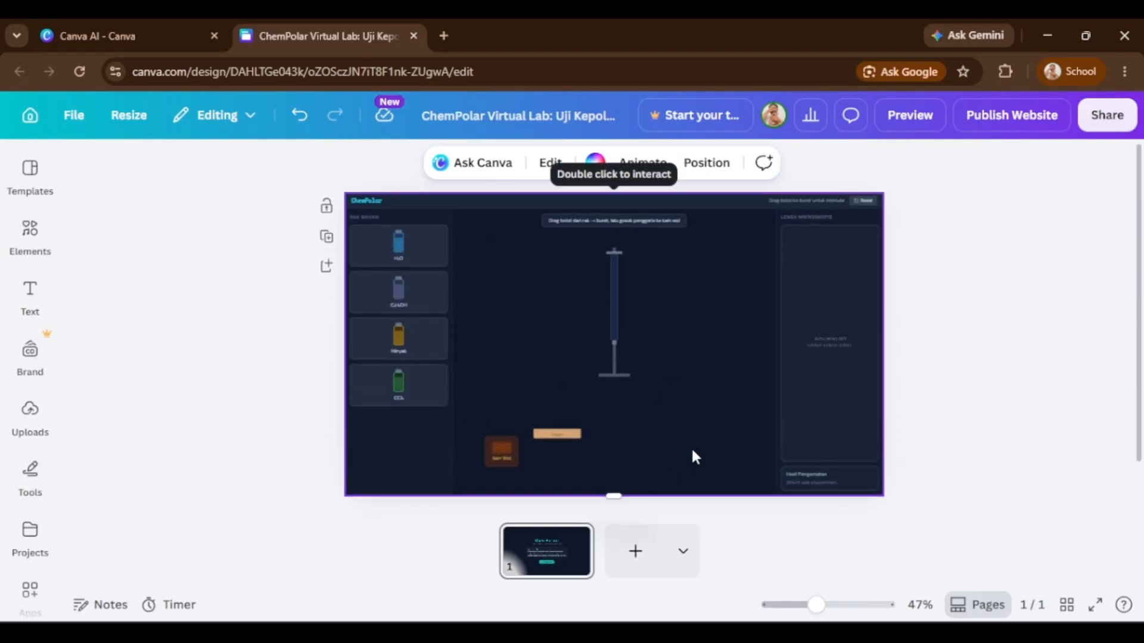
Add a new blank page and move it in front of the ChemPolar page.
{"action": "left_click", "coordinate": [549, 569]}
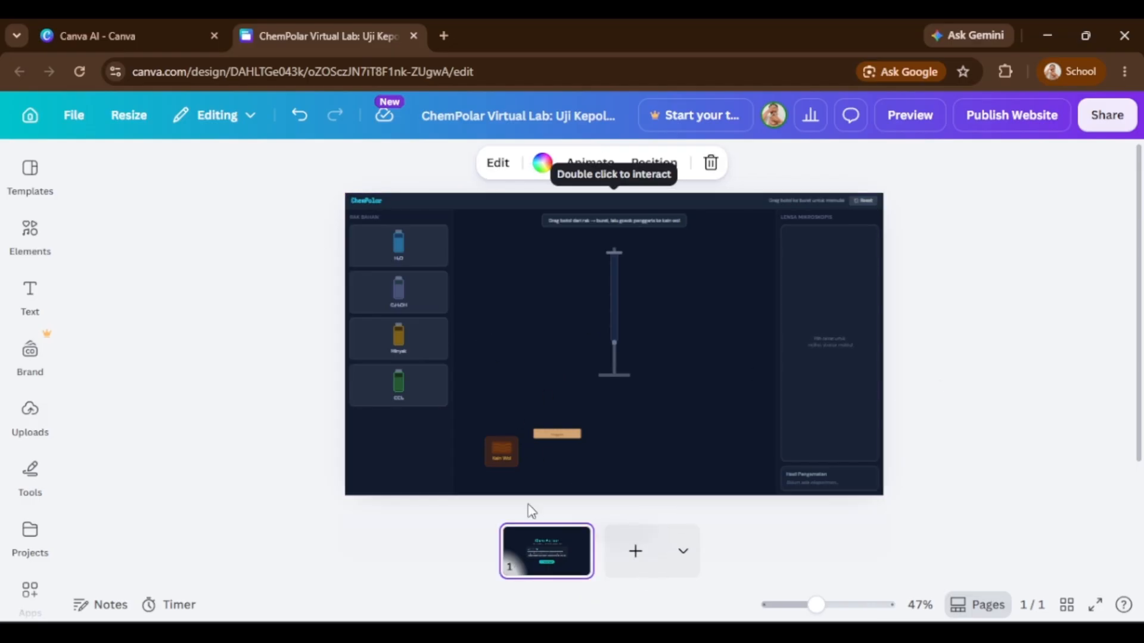
{"action": "left_click", "coordinate": [637, 571]}
{"action": "left_click_drag", "start_coordinate": [605, 564], "coordinate": [469, 564]}
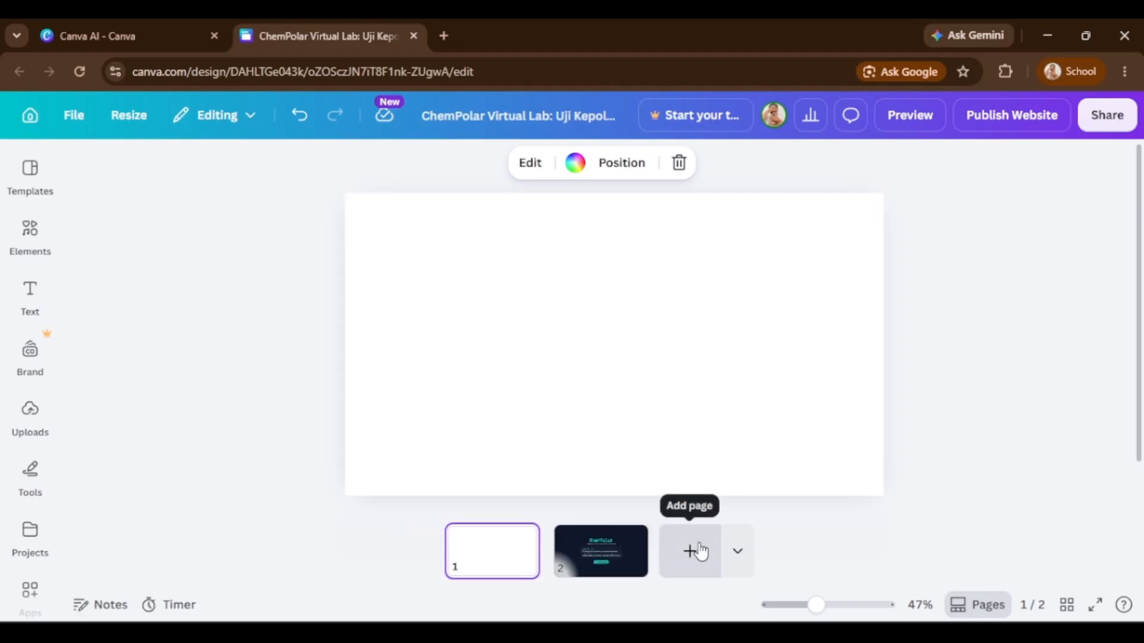
Apply page 1 of the Product/Service Landing Page Website template to the blank first page.
{"action": "left_click", "coordinate": [30, 169]}
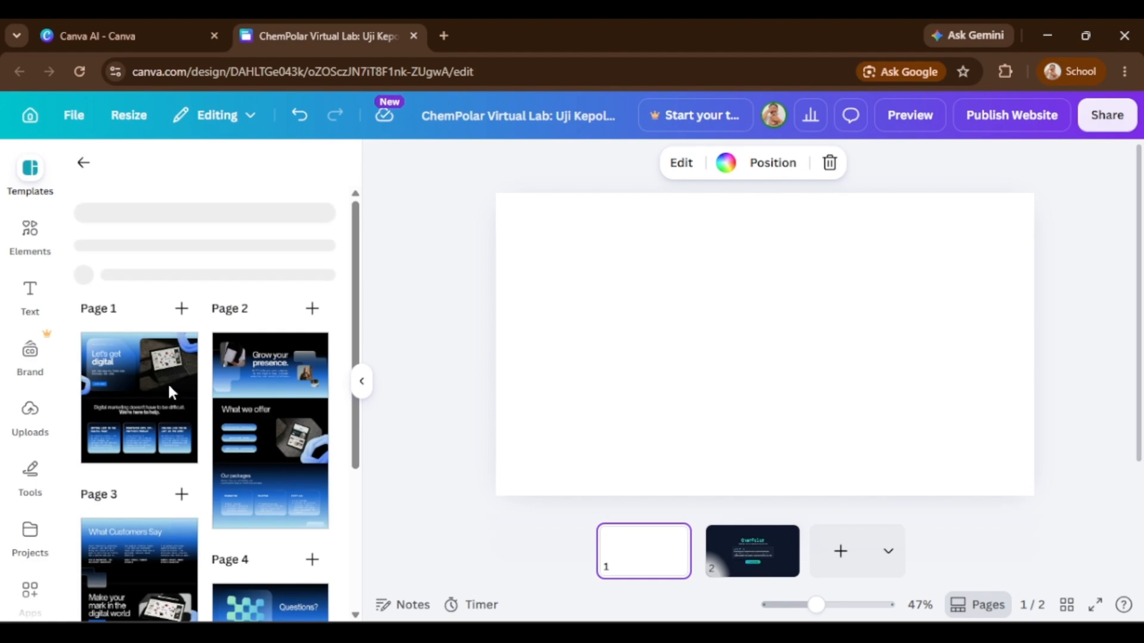
{"action": "scroll", "coordinate": [124, 439], "scroll_direction": "down", "scroll_amount": 1}
{"action": "left_click", "coordinate": [124, 359]}
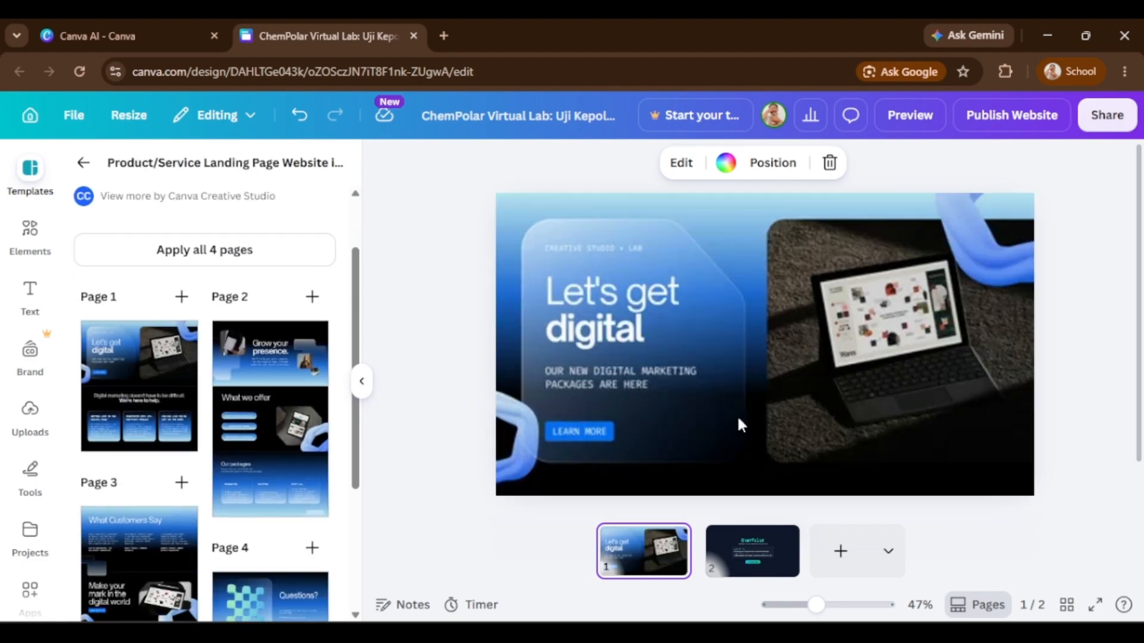
{"action": "left_click", "coordinate": [363, 388]}
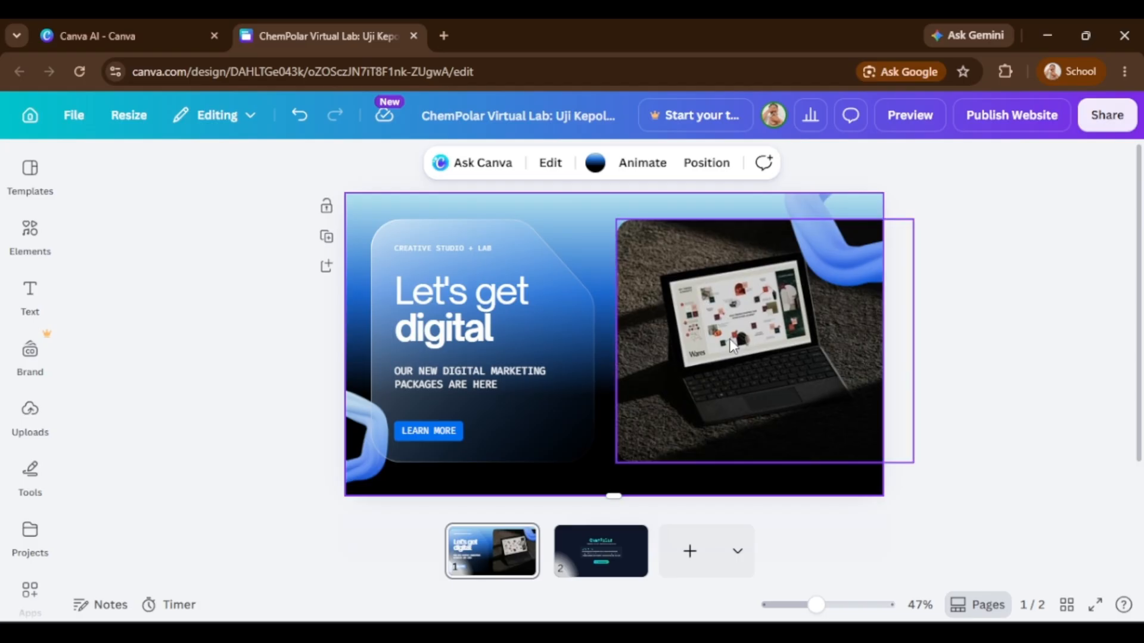
Link the LEARN MORE button on the landing page to page 2.
{"action": "left_click", "coordinate": [454, 442]}
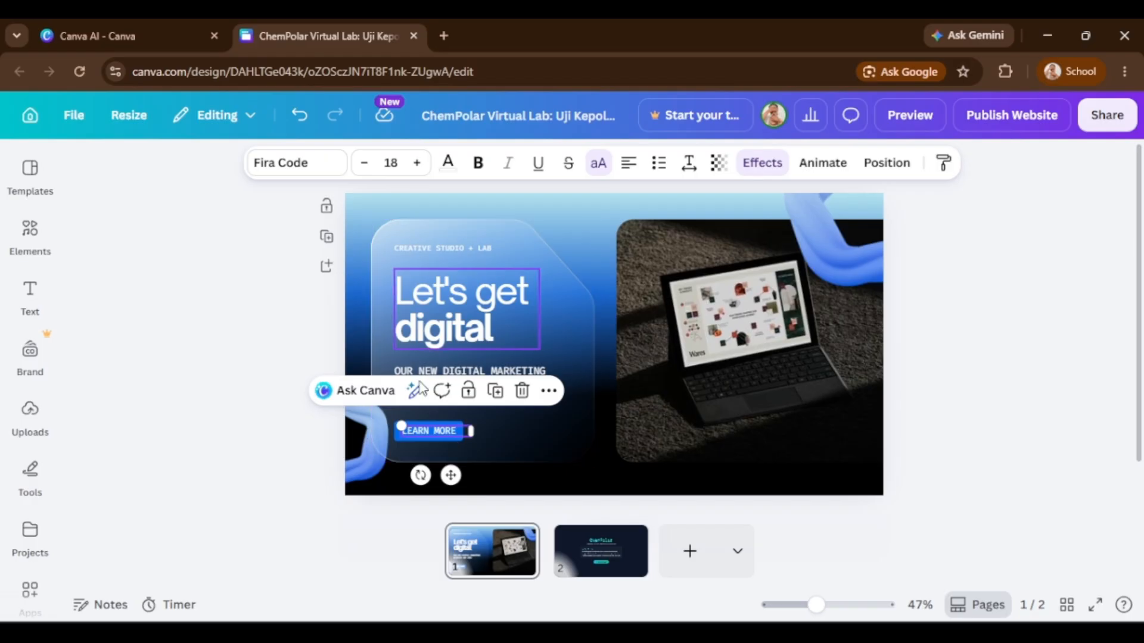
{"action": "right_click", "coordinate": [441, 433]}
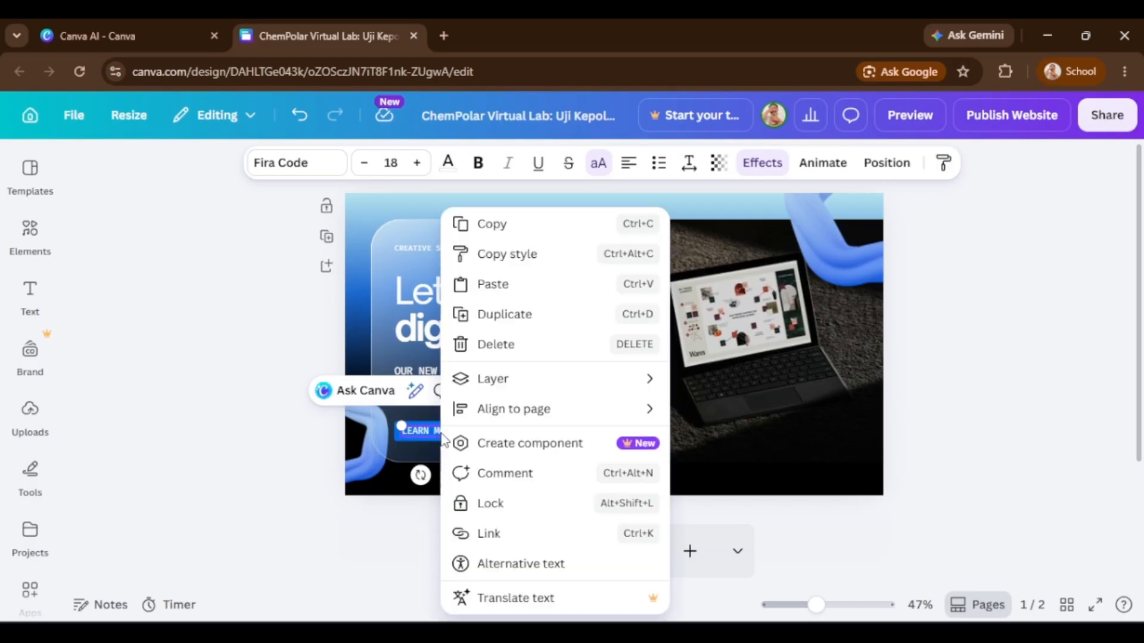
{"action": "left_click", "coordinate": [508, 547]}
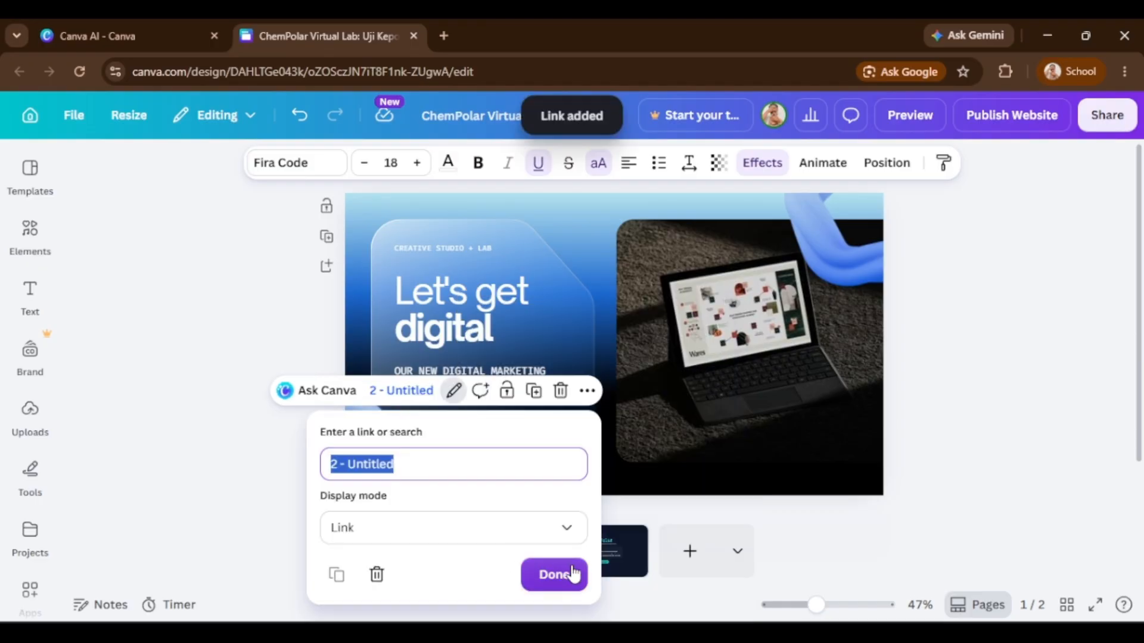
{"action": "left_click", "coordinate": [572, 576]}
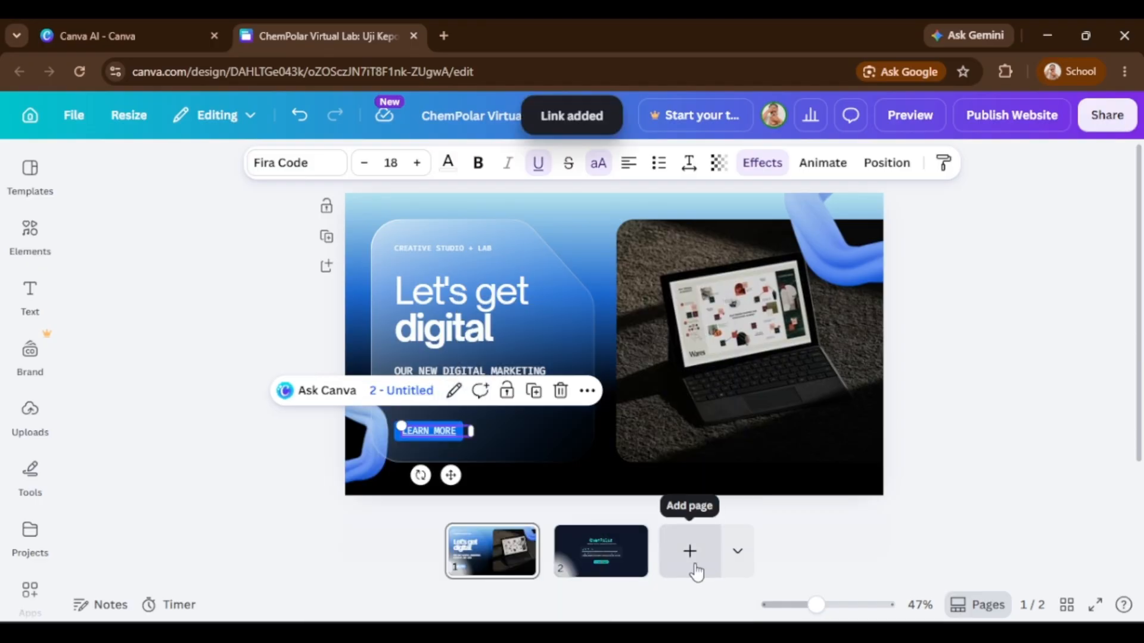
Add a third page and apply the Homeroom Hub template found by searching for quiz template.
{"action": "left_click", "coordinate": [690, 555]}
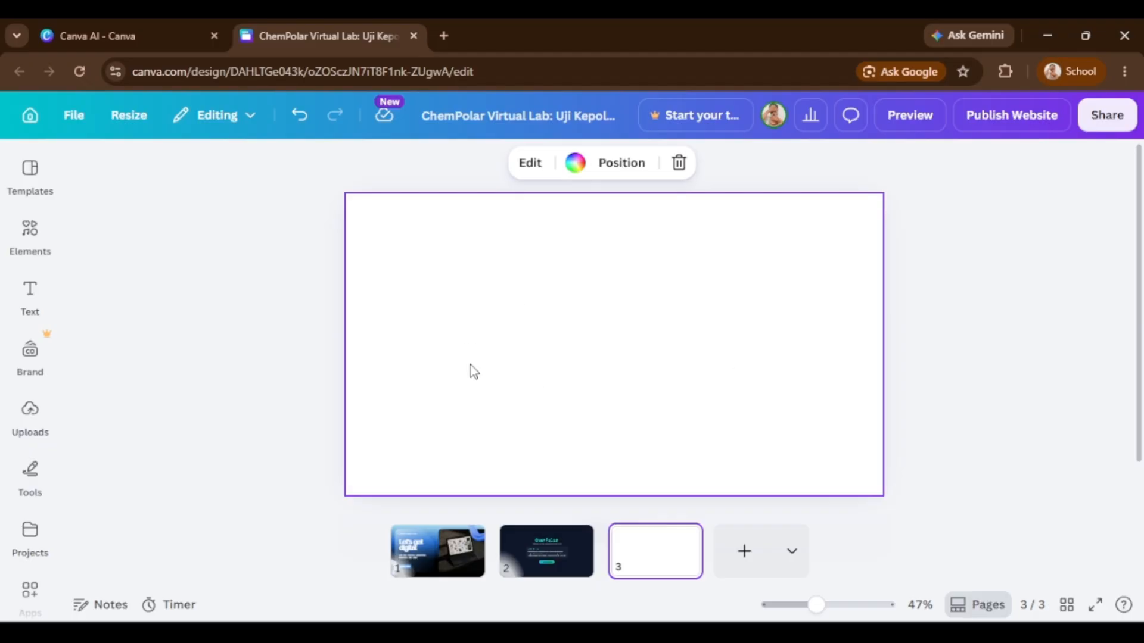
{"action": "left_click", "coordinate": [30, 176]}
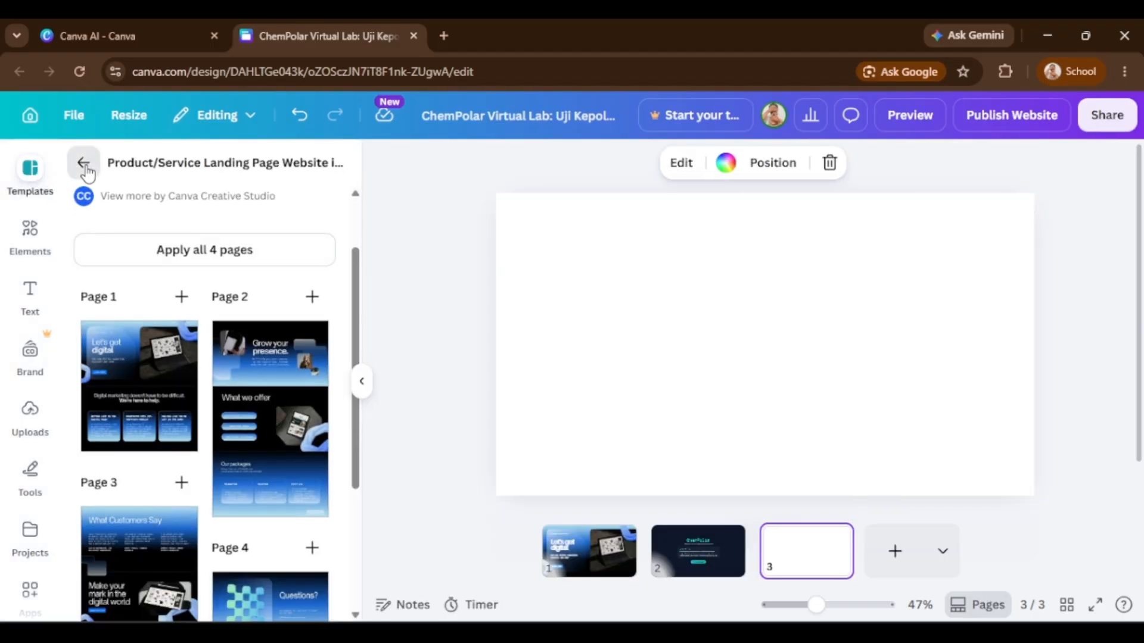
{"action": "left_click", "coordinate": [81, 164]}
{"action": "left_click", "coordinate": [169, 178]}
{"action": "type", "text": "quiz"}
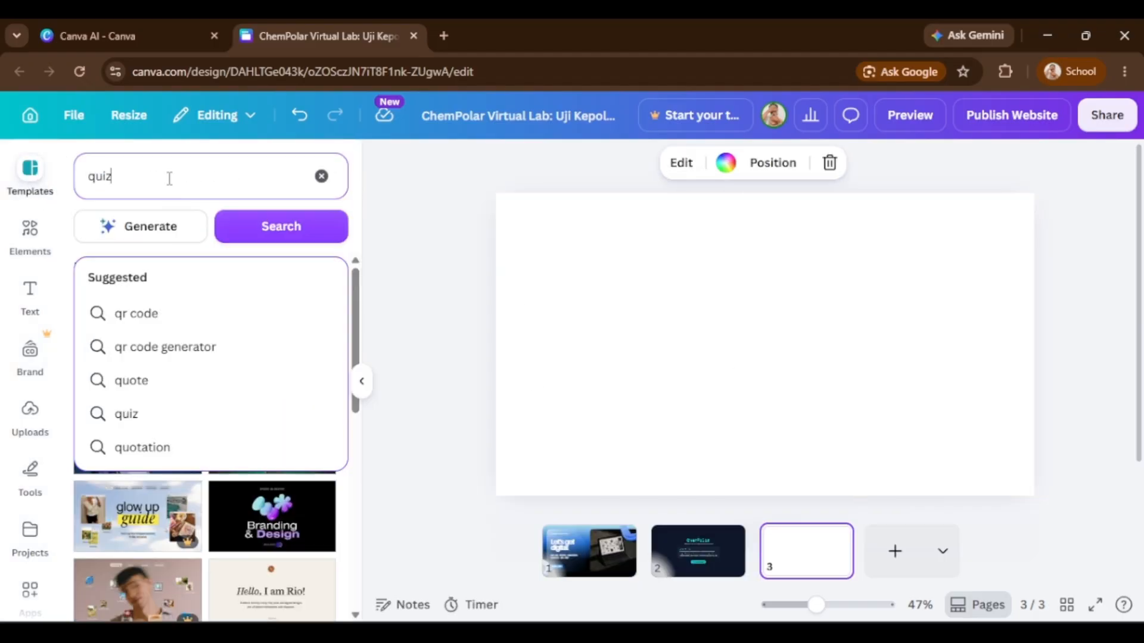
{"action": "left_click", "coordinate": [198, 317]}
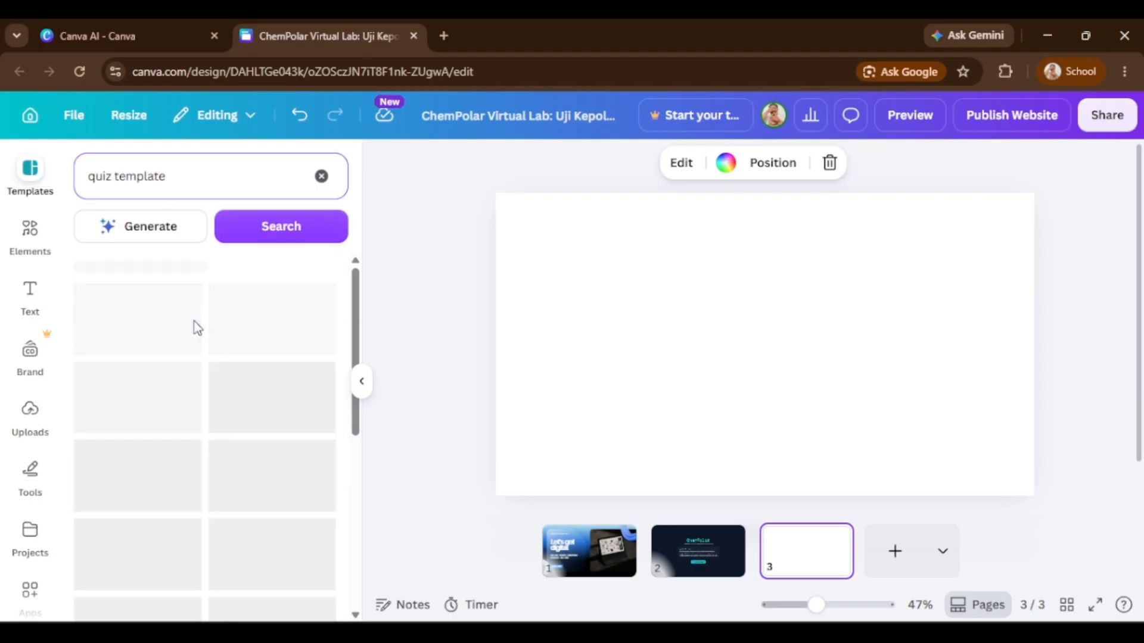
{"action": "scroll", "coordinate": [269, 449], "scroll_direction": "down", "scroll_amount": 3}
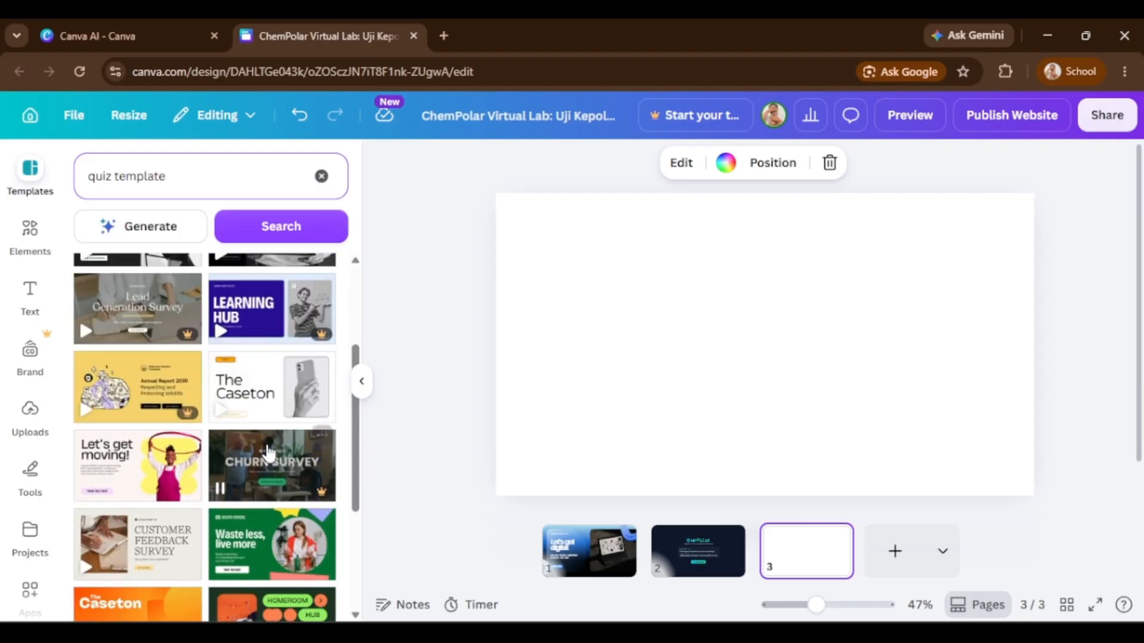
{"action": "scroll", "coordinate": [268, 453], "scroll_direction": "down", "scroll_amount": 3}
{"action": "scroll", "coordinate": [262, 441], "scroll_direction": "up", "scroll_amount": 7}
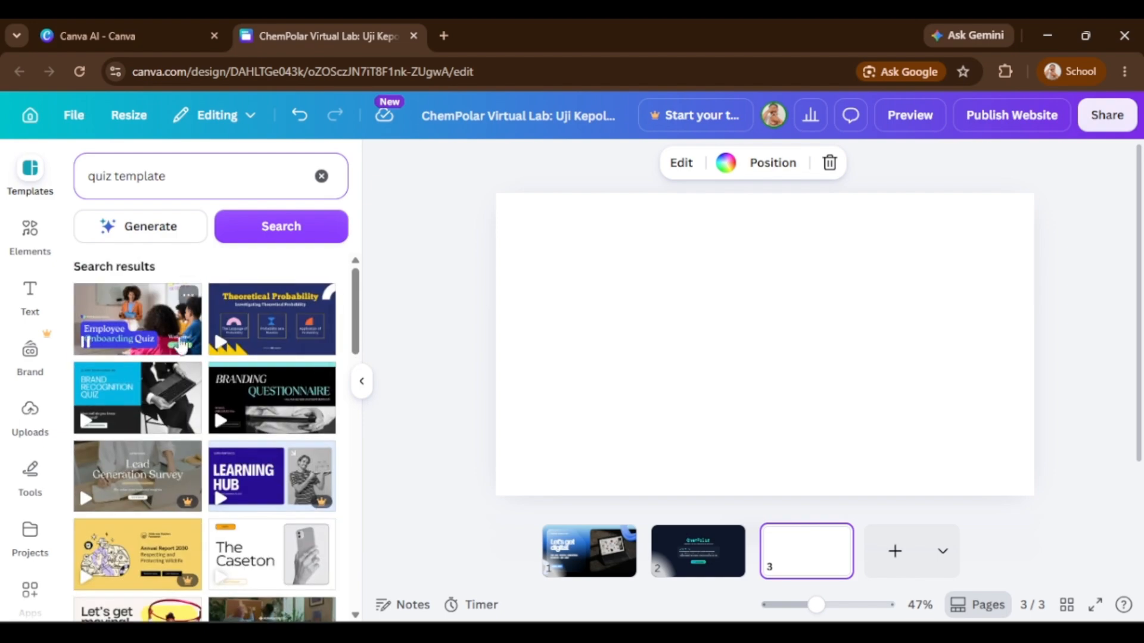
{"action": "scroll", "coordinate": [255, 405], "scroll_direction": "down", "scroll_amount": 5}
{"action": "left_click", "coordinate": [271, 456]}
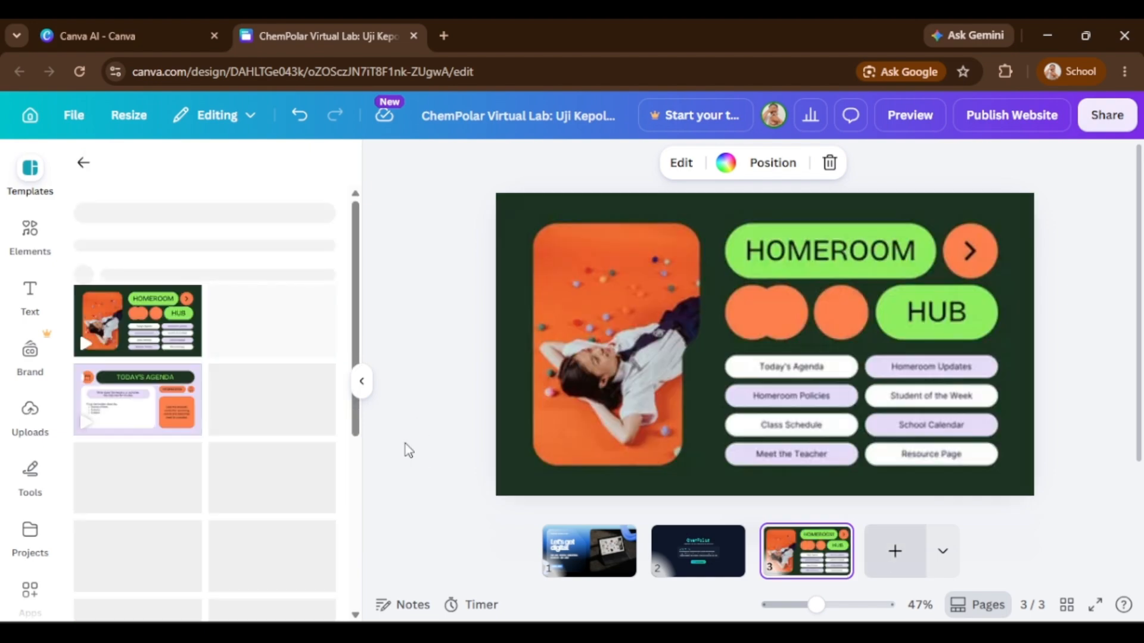
{"action": "left_click", "coordinate": [365, 384]}
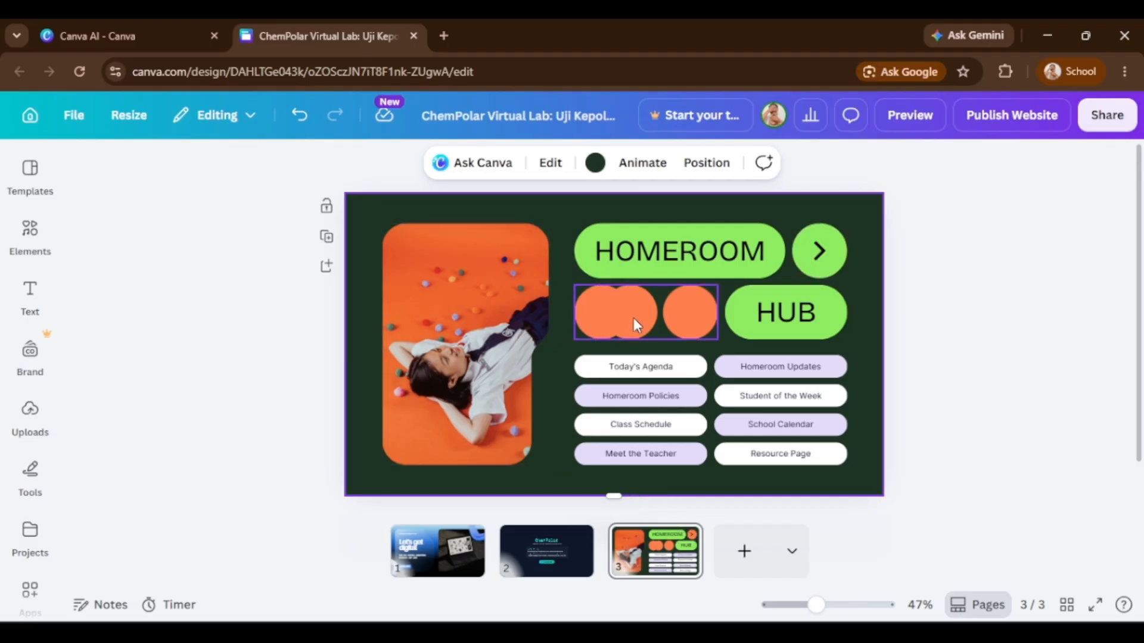
Preview the website in desktop view and browse through its three pages.
{"action": "left_click", "coordinate": [547, 551]}
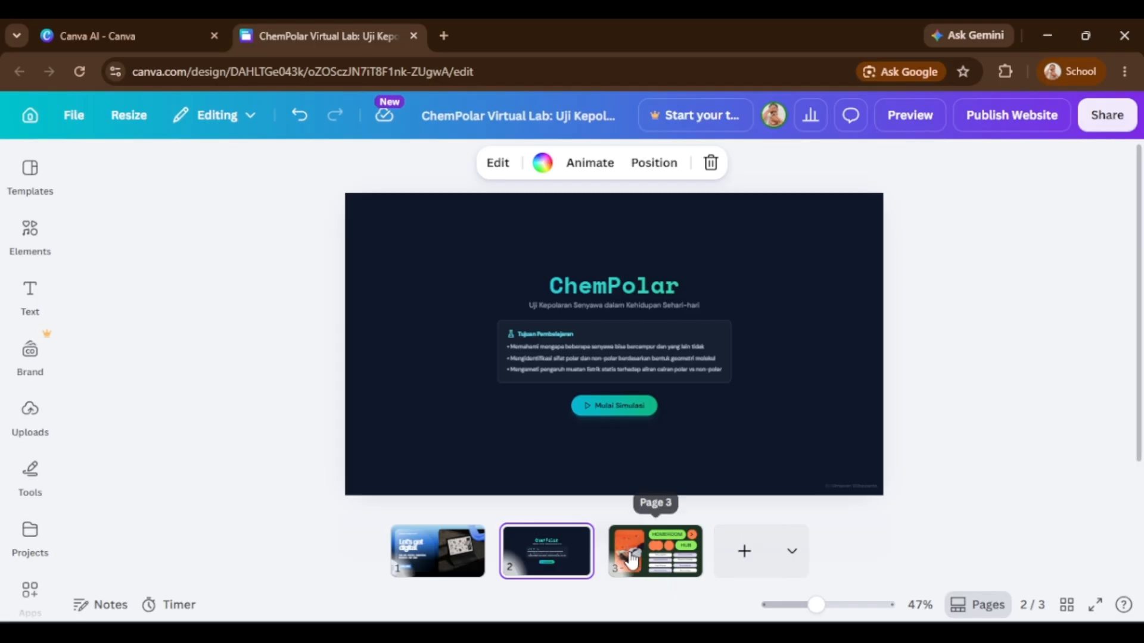
{"action": "left_click", "coordinate": [655, 551]}
{"action": "left_click", "coordinate": [520, 562]}
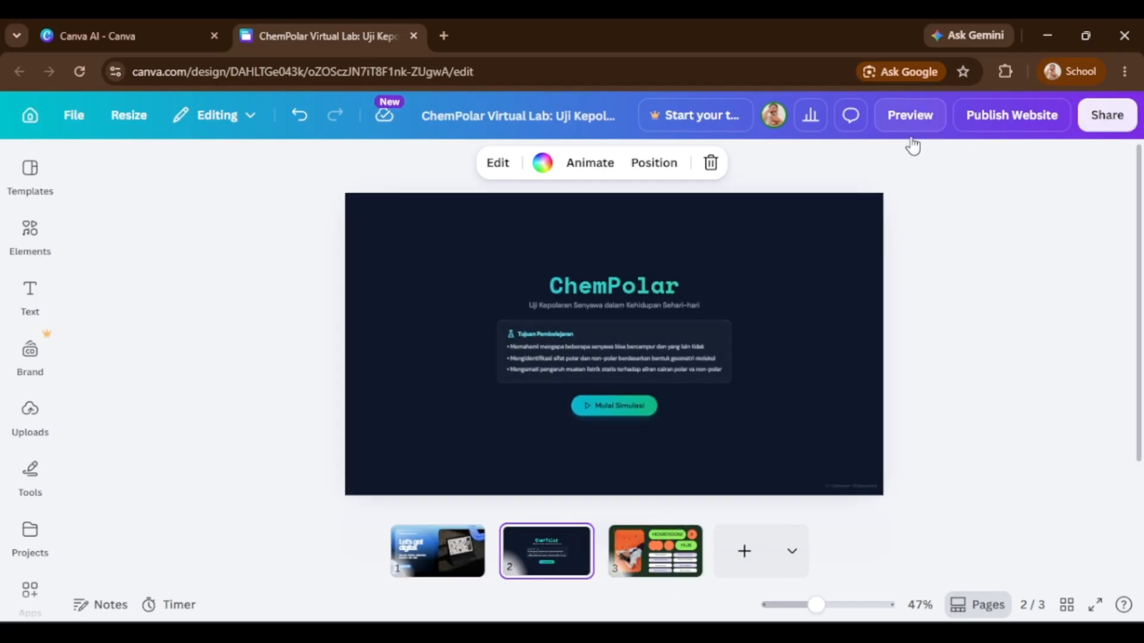
{"action": "left_click", "coordinate": [918, 117]}
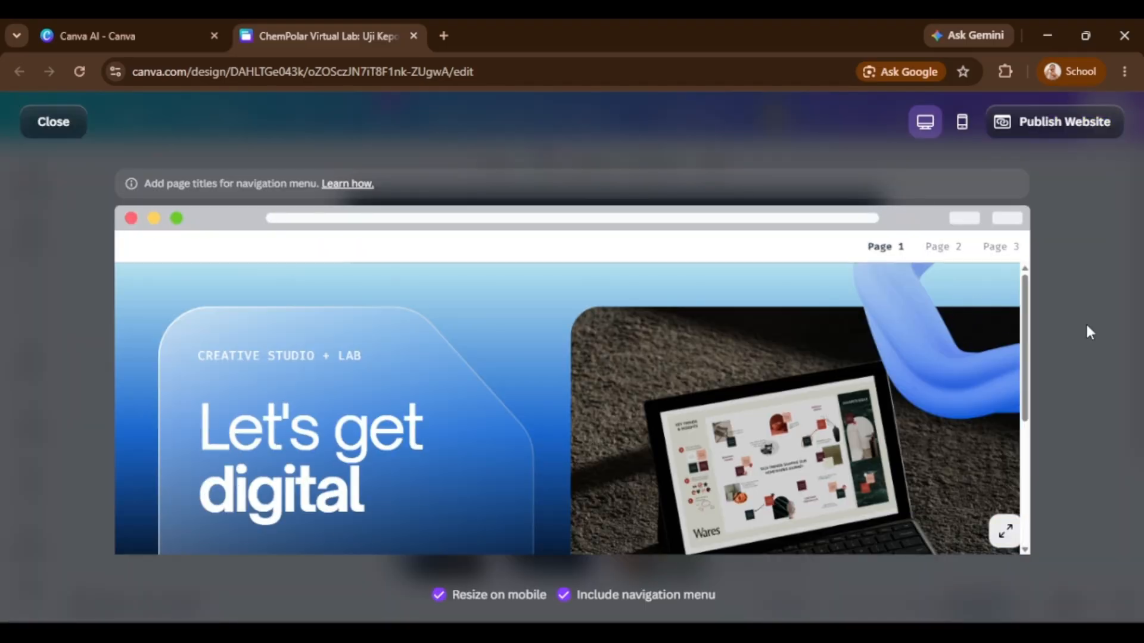
{"action": "left_click_drag", "start_coordinate": [1023, 291], "coordinate": [1035, 452]}
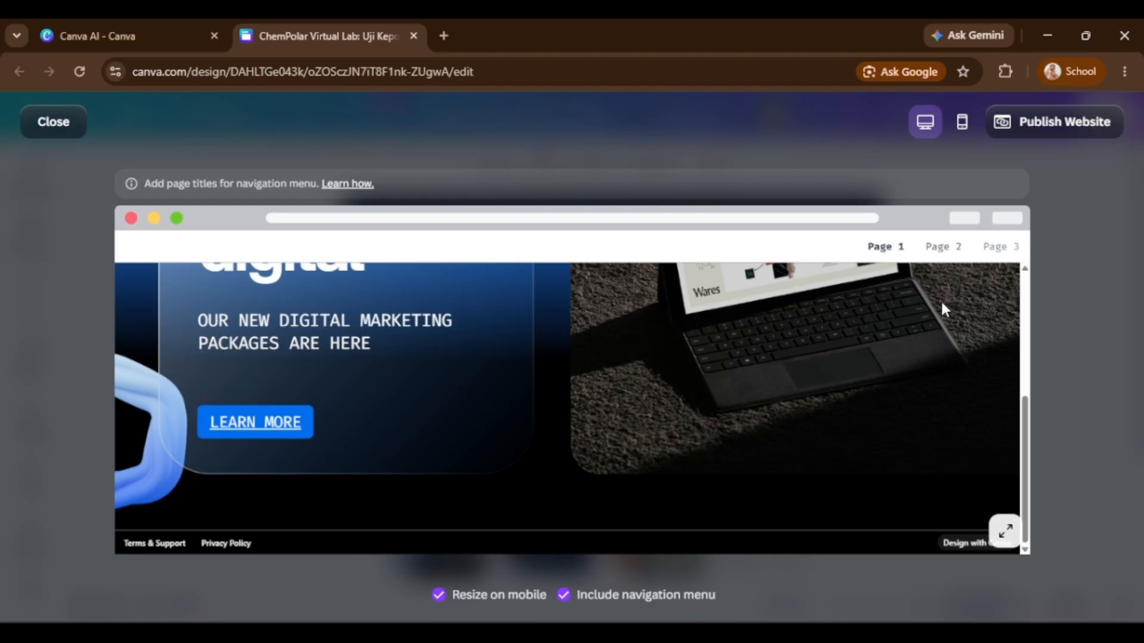
{"action": "scroll", "coordinate": [941, 325], "scroll_direction": "up", "scroll_amount": 10}
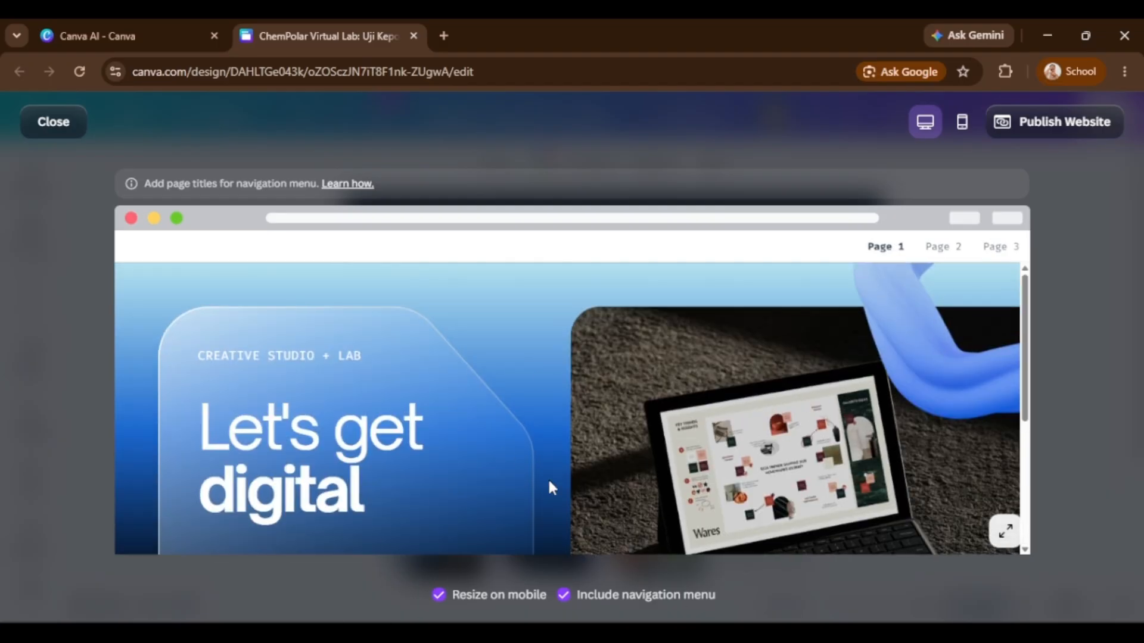
{"action": "left_click", "coordinate": [940, 248]}
{"action": "left_click", "coordinate": [993, 260]}
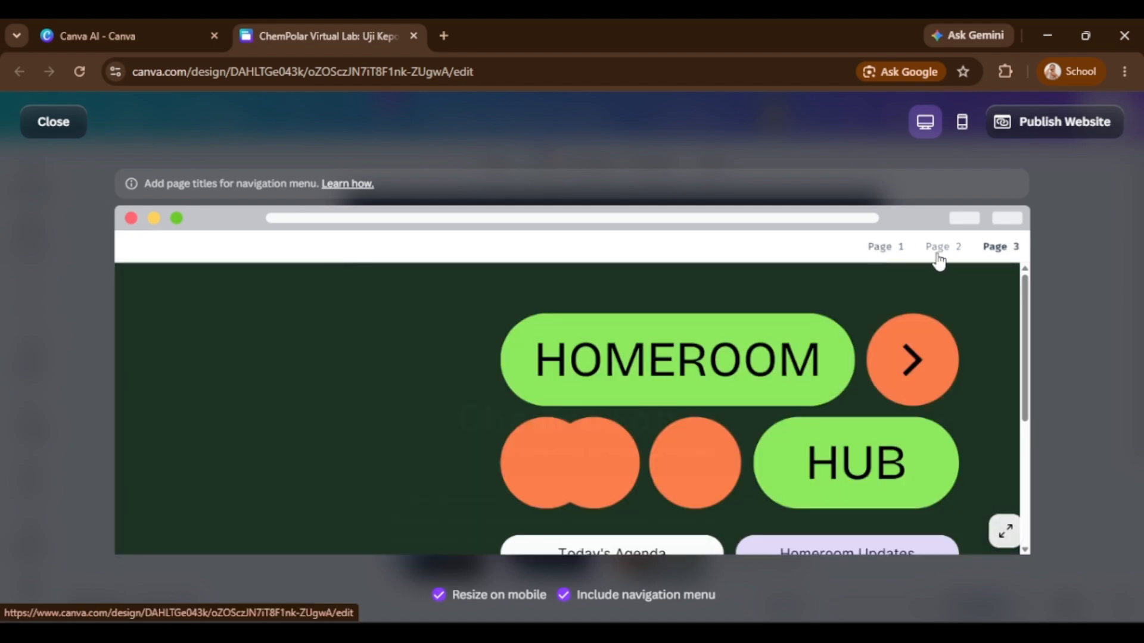
{"action": "left_click", "coordinate": [911, 266]}
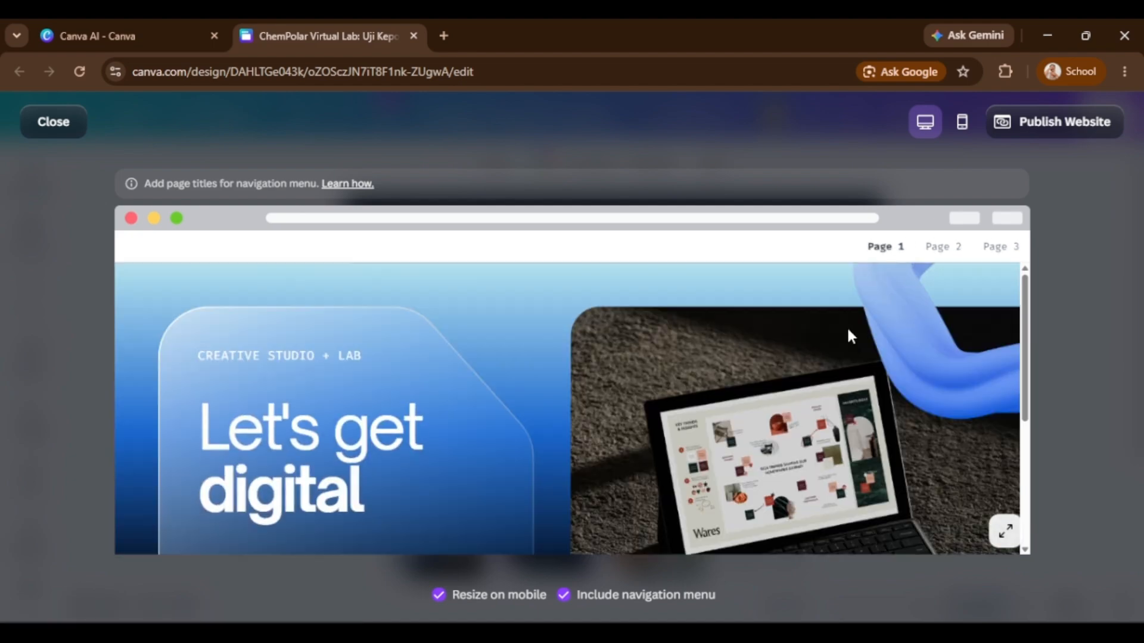
{"action": "scroll", "coordinate": [847, 326], "scroll_direction": "down", "scroll_amount": 3}
{"action": "scroll", "coordinate": [857, 334], "scroll_direction": "up", "scroll_amount": 3}
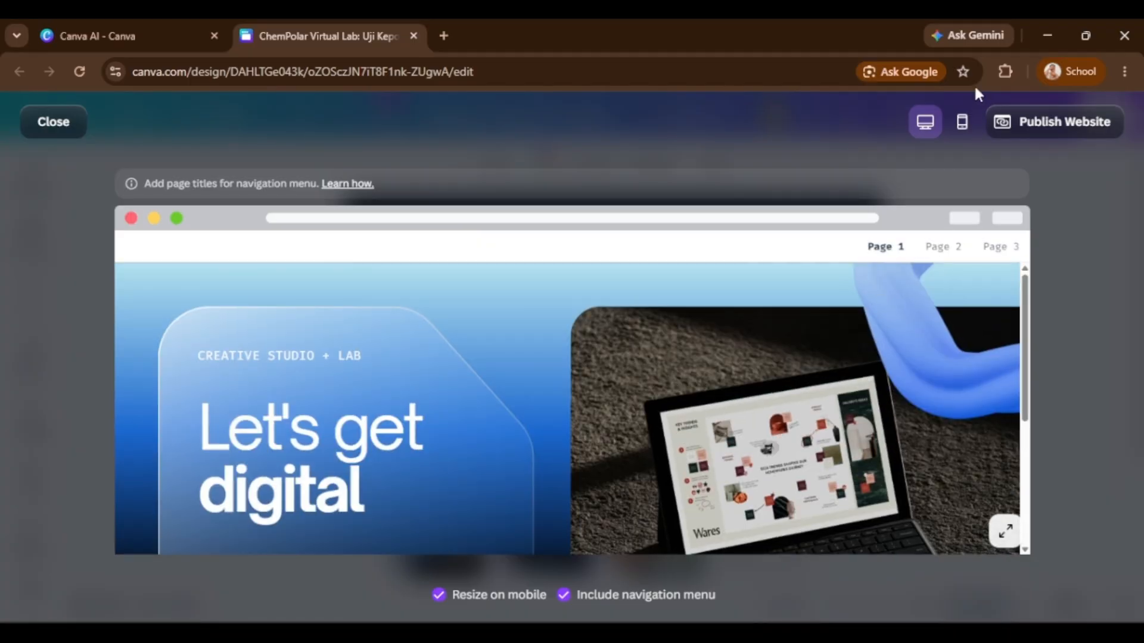
Check the mobile preview by opening page 2 and starting the simulation, then close the preview.
{"action": "left_click", "coordinate": [961, 122]}
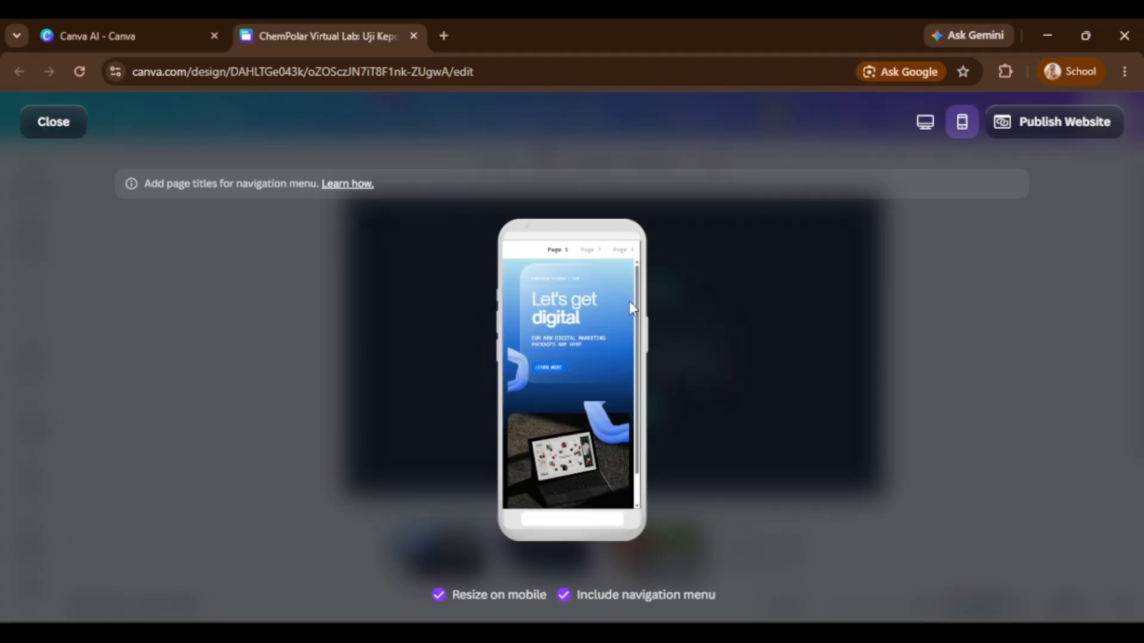
{"action": "scroll", "coordinate": [627, 306], "scroll_direction": "down", "scroll_amount": 2}
{"action": "scroll", "coordinate": [626, 307], "scroll_direction": "up", "scroll_amount": 2}
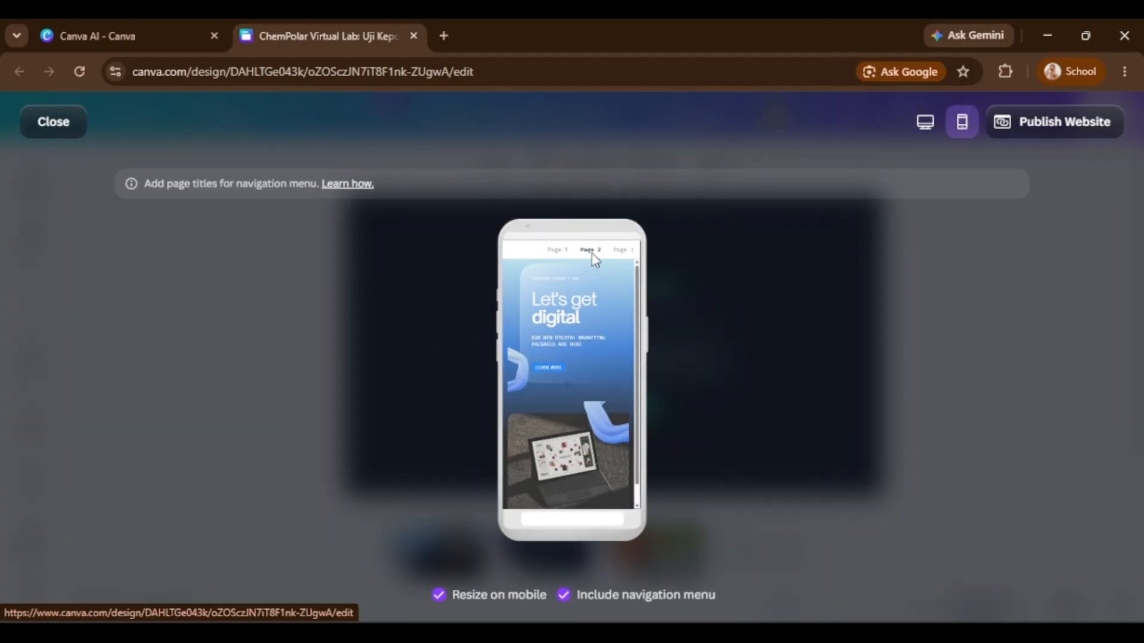
{"action": "left_click", "coordinate": [591, 249]}
{"action": "left_click_drag", "start_coordinate": [637, 312], "coordinate": [638, 368]}
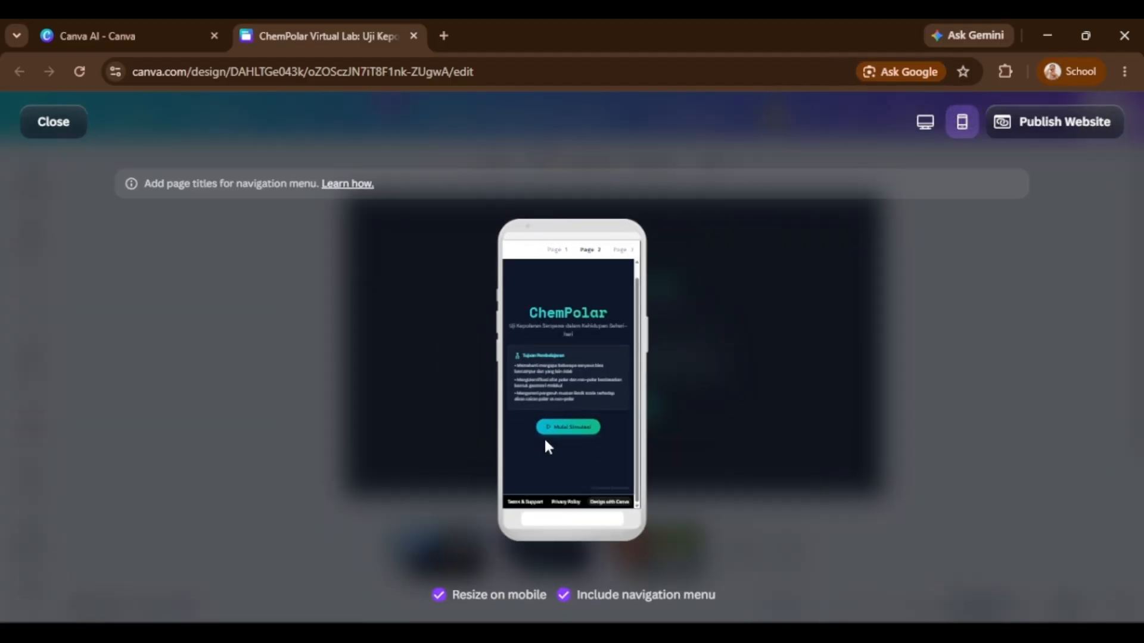
{"action": "left_click", "coordinate": [581, 426]}
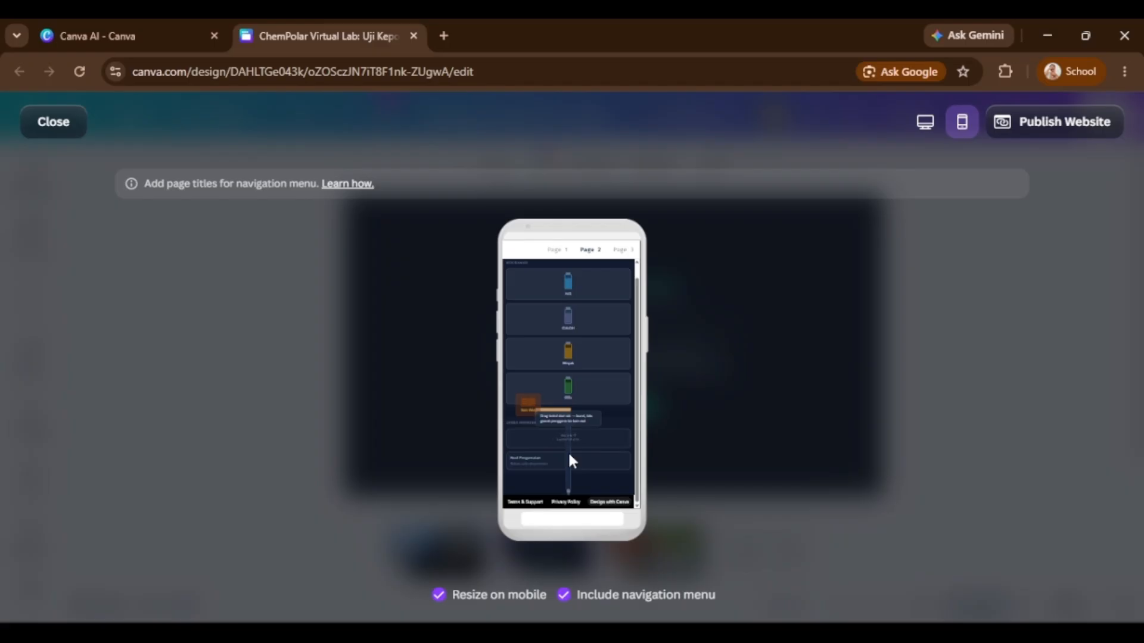
{"action": "left_click", "coordinate": [590, 261]}
{"action": "left_click", "coordinate": [62, 126]}
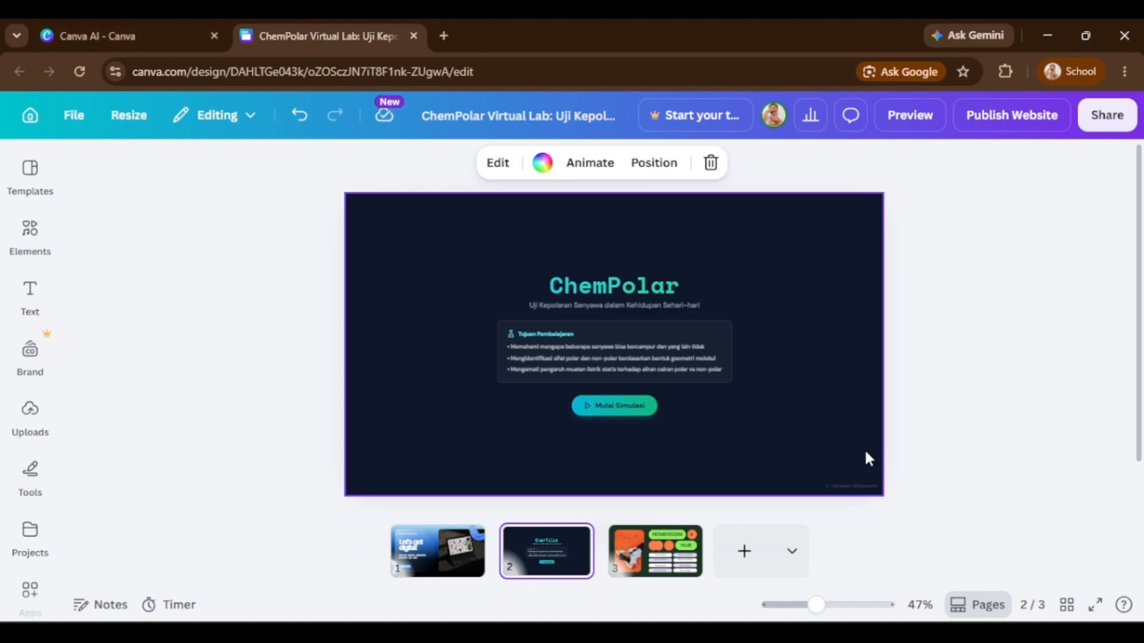
{"action": "left_click", "coordinate": [42, 24]}
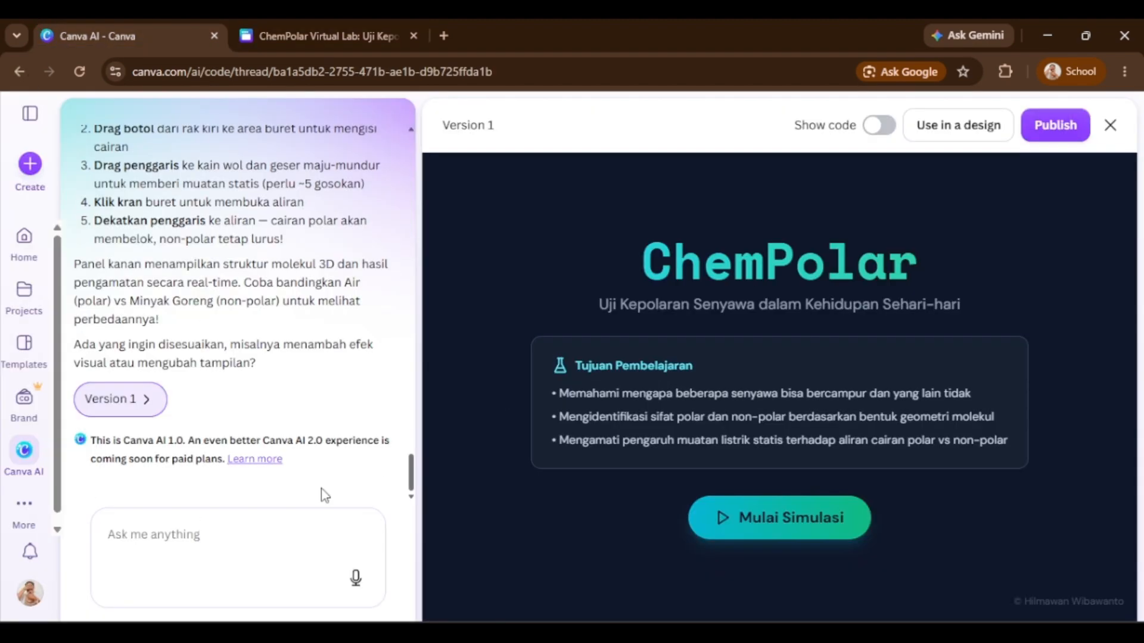
{"action": "left_click", "coordinate": [334, 32]}
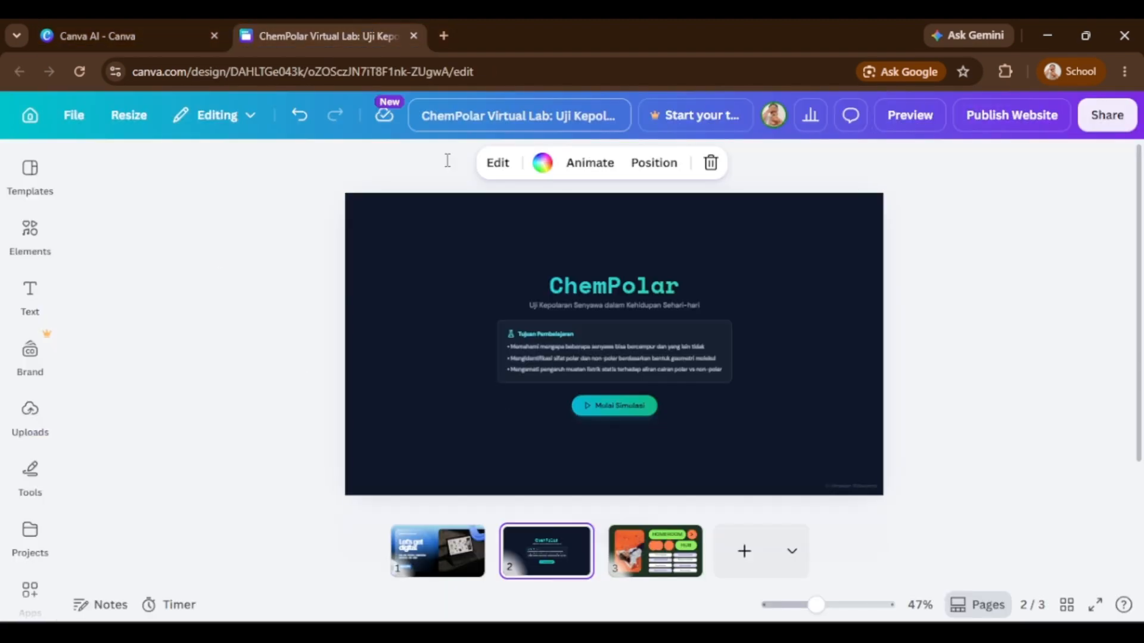
{"action": "left_click", "coordinate": [168, 28]}
{"action": "left_click", "coordinate": [959, 125]}
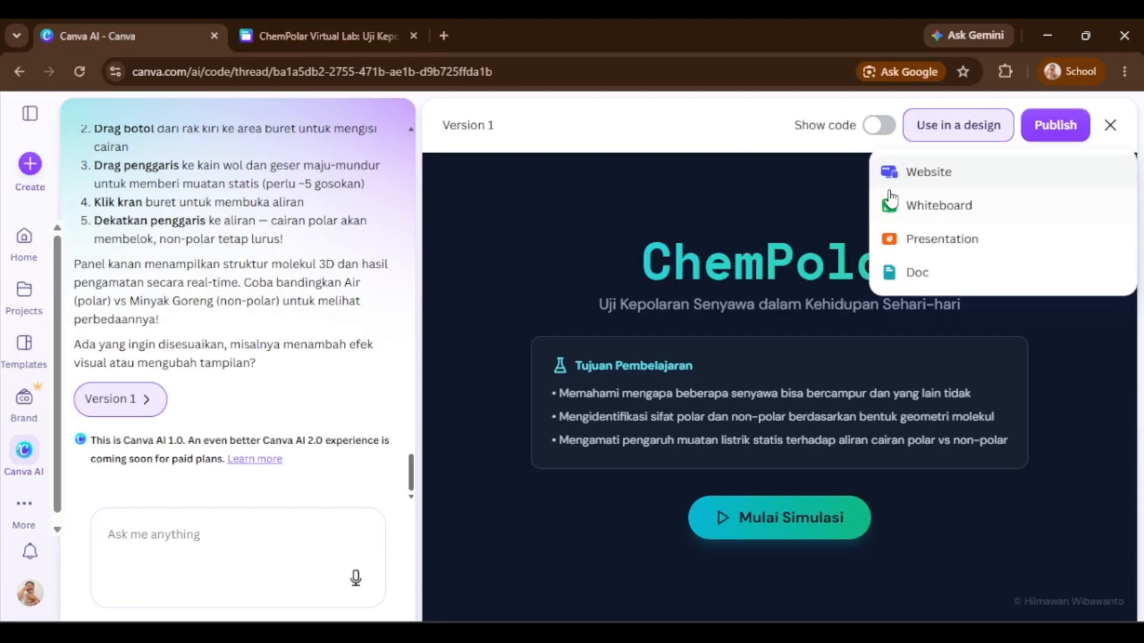
{"action": "left_click", "coordinate": [352, 31]}
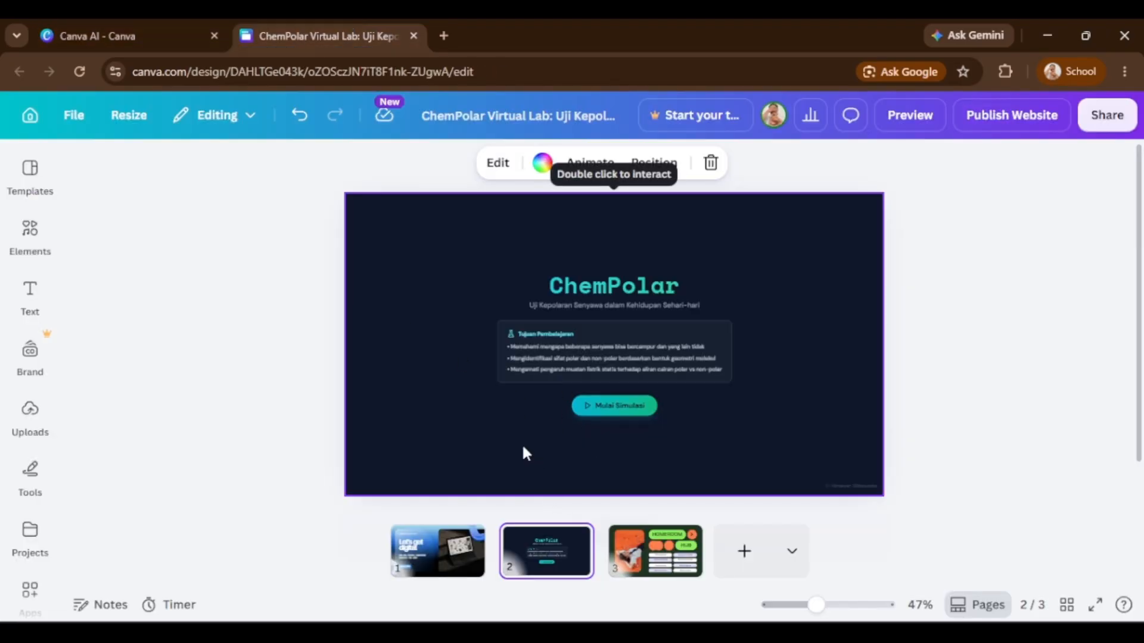
{"action": "left_click", "coordinate": [148, 35]}
{"action": "left_click", "coordinate": [262, 33]}
Open the website publishing settings and start entering the site address.
{"action": "left_click", "coordinate": [1008, 136]}
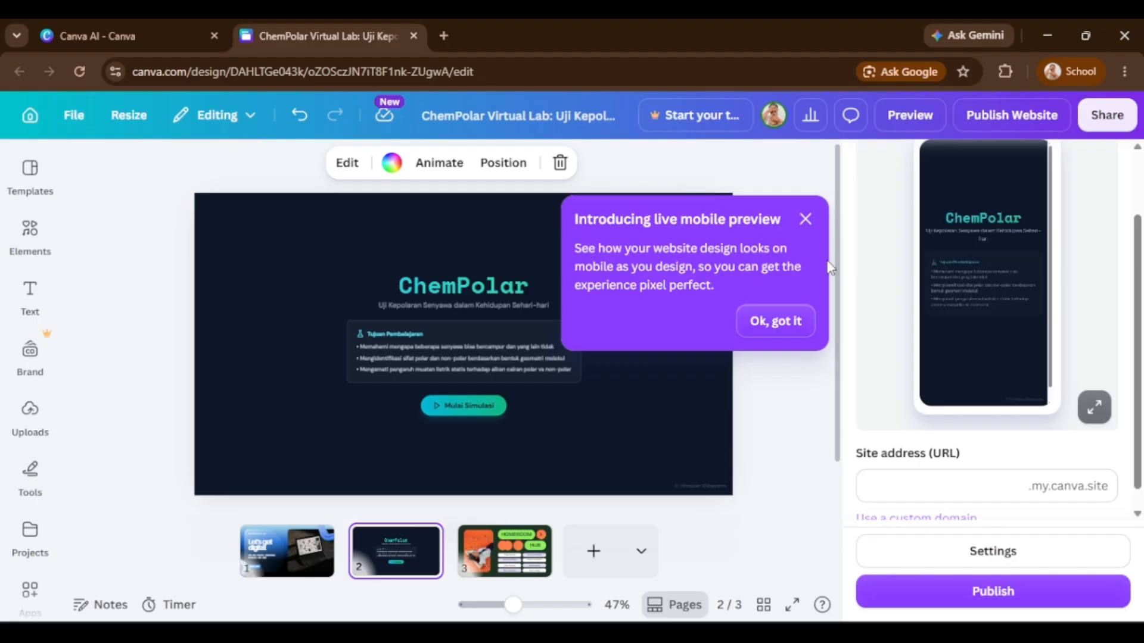
{"action": "left_click", "coordinate": [805, 218]}
{"action": "scroll", "coordinate": [1065, 329], "scroll_direction": "down", "scroll_amount": 2}
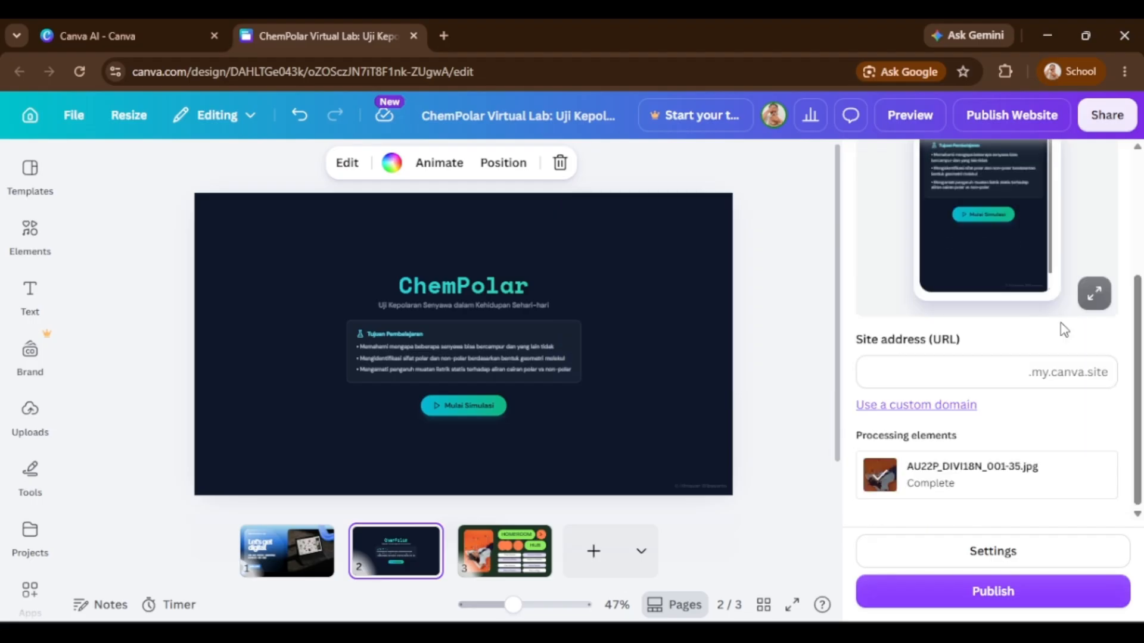
{"action": "scroll", "coordinate": [1064, 329], "scroll_direction": "up", "scroll_amount": 1}
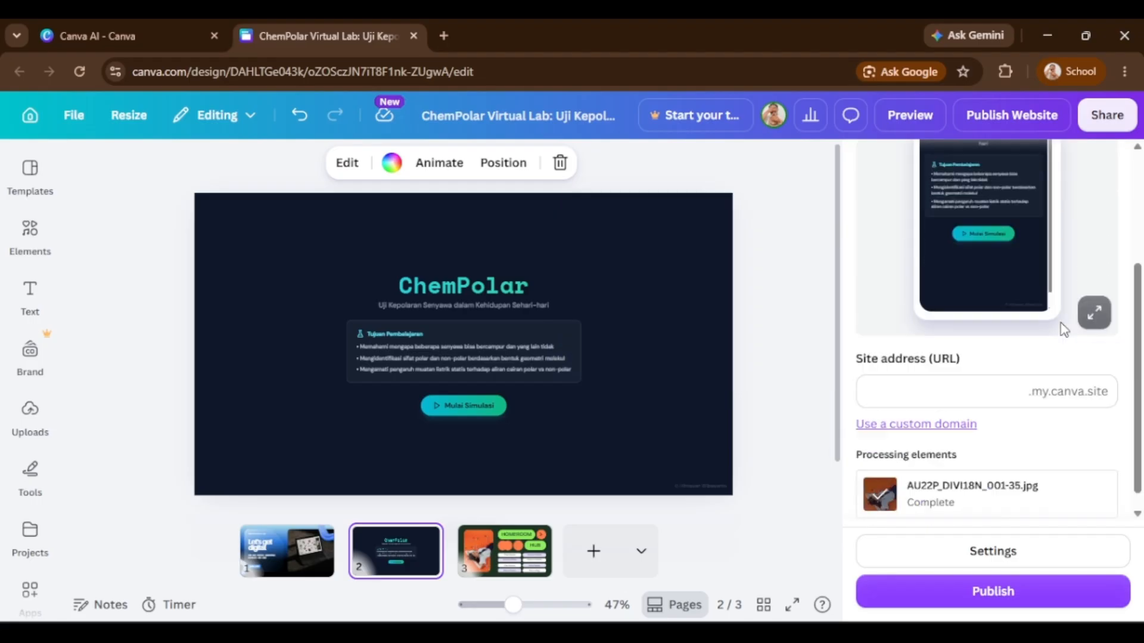
{"action": "scroll", "coordinate": [1062, 329], "scroll_direction": "down", "scroll_amount": 1}
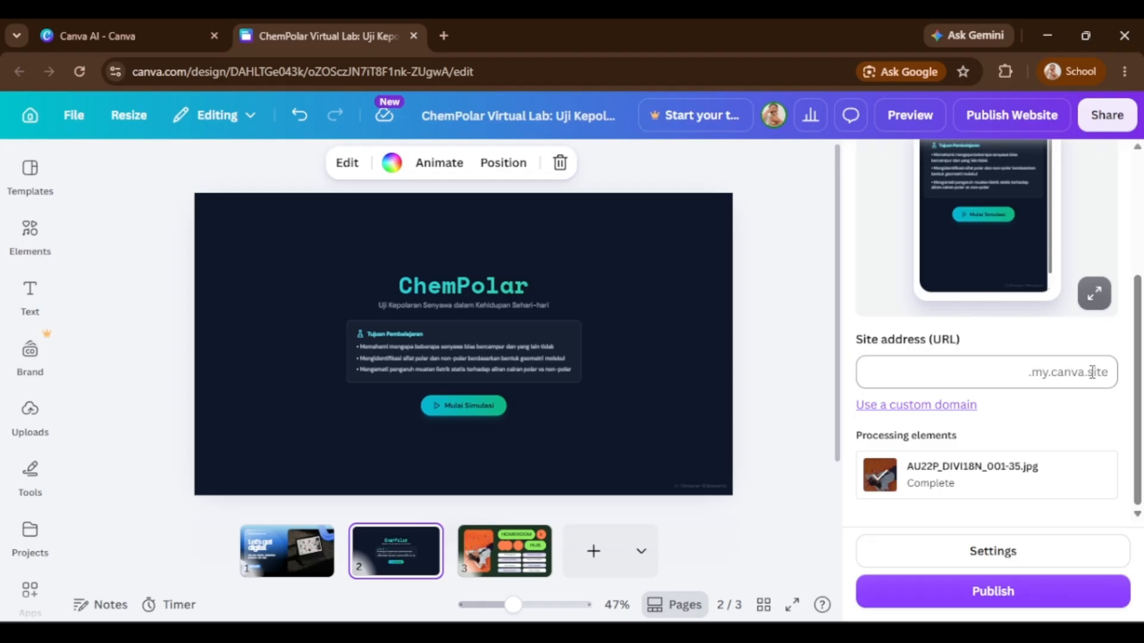
{"action": "left_click", "coordinate": [1017, 370]}
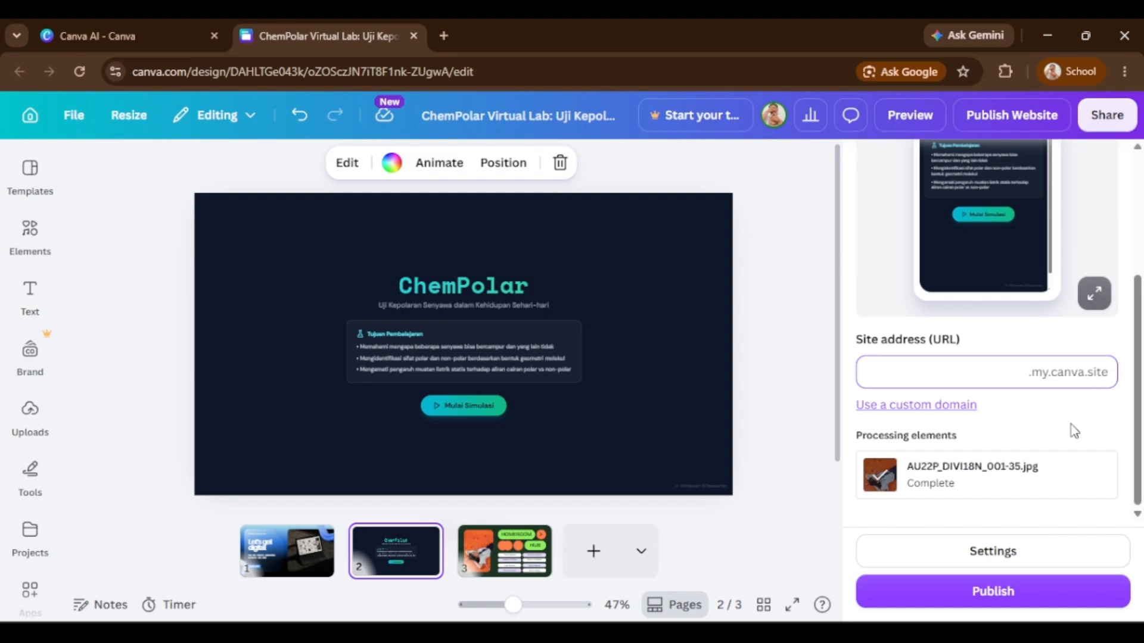
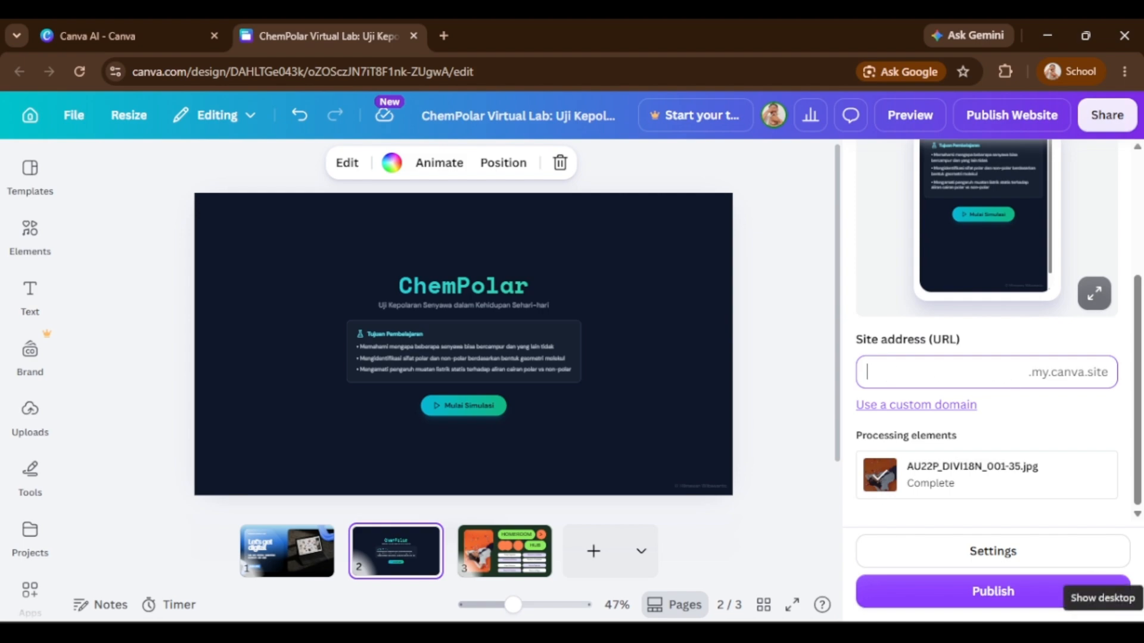
Set the site address to re-production and open the site settings.
{"action": "type", "text": "re-pro"}
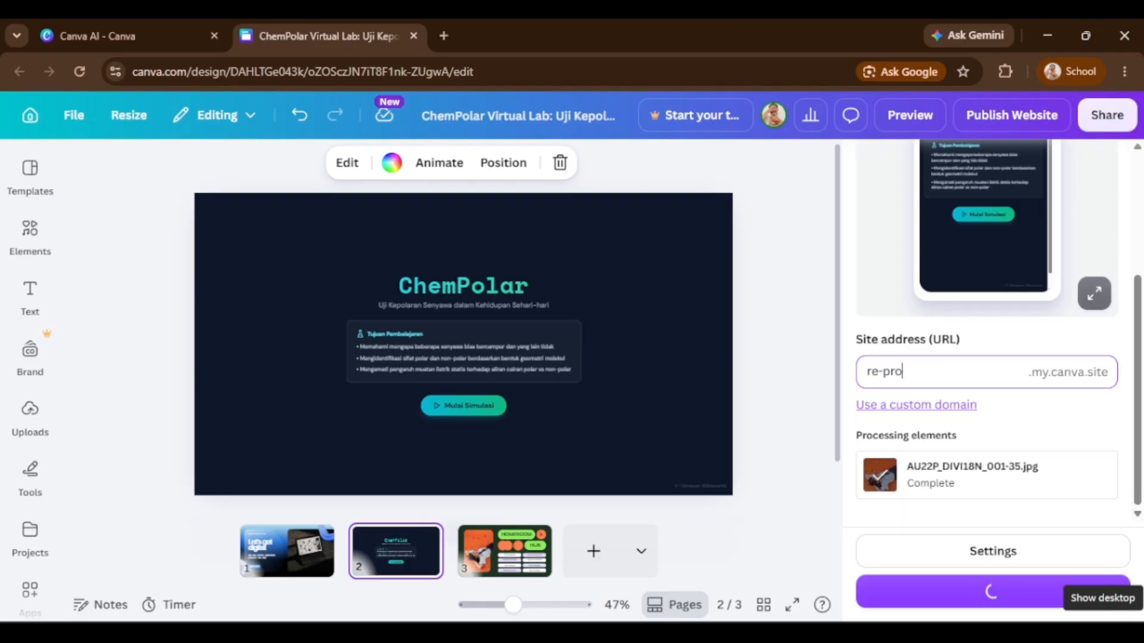
{"action": "type", "text": "duction"}
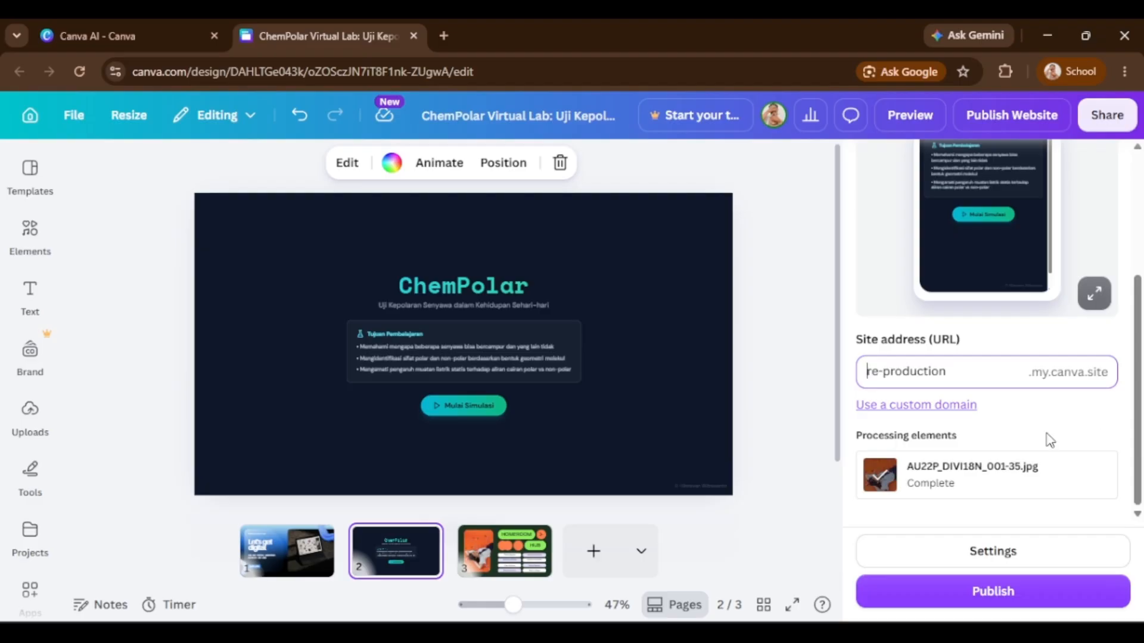
{"action": "left_click", "coordinate": [1011, 563]}
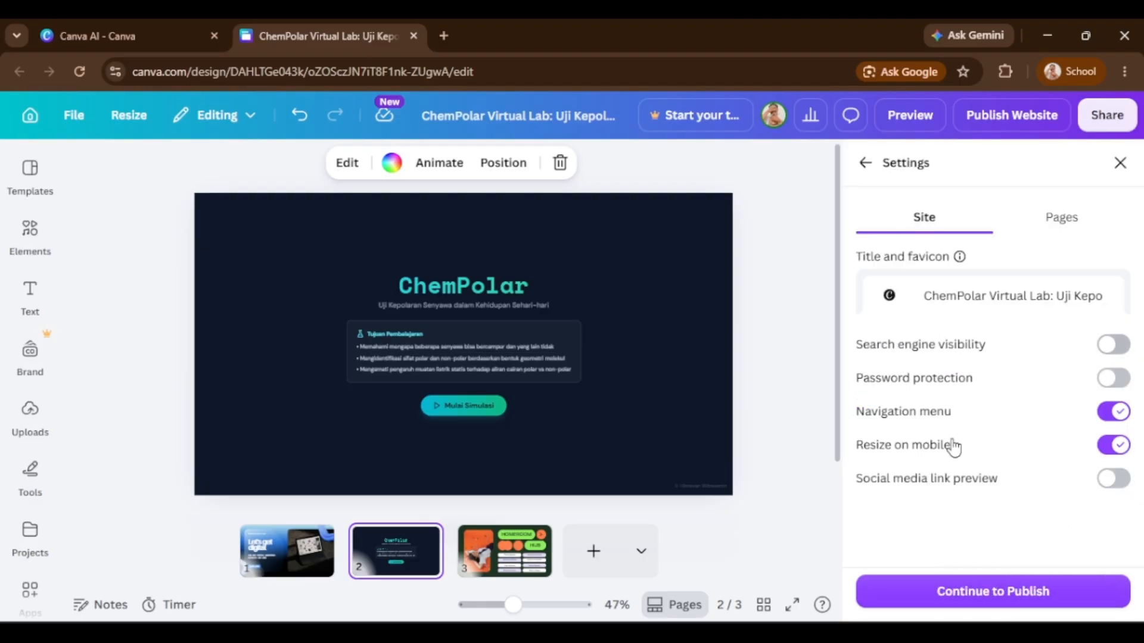
Examine the site title and favicon options without changing them.
{"action": "left_click", "coordinate": [954, 296]}
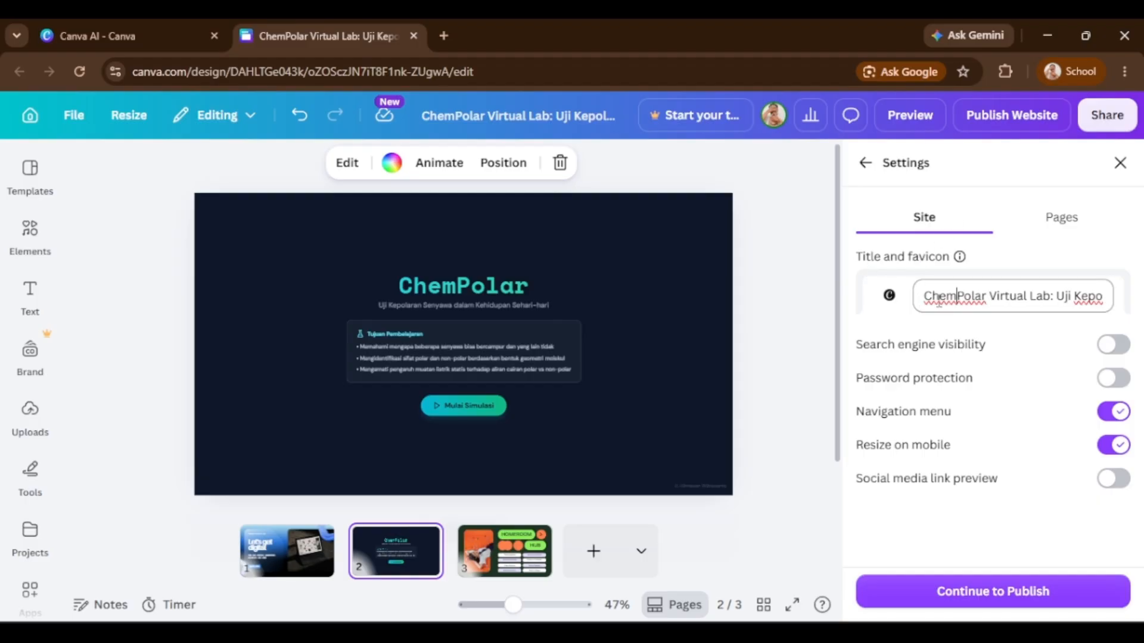
{"action": "left_click", "coordinate": [889, 295]}
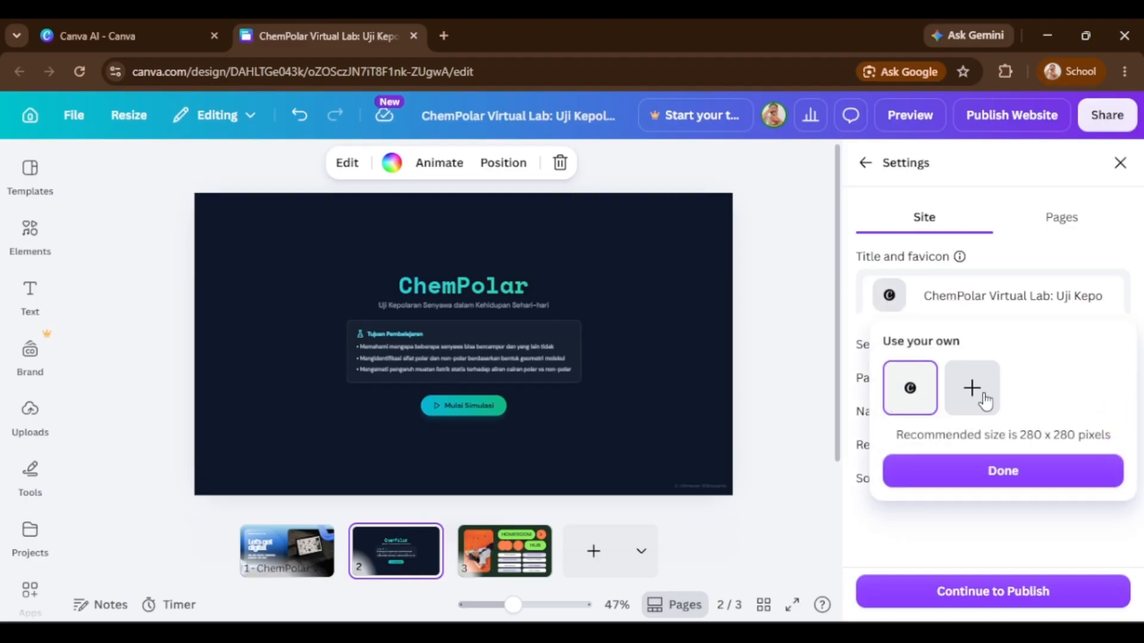
{"action": "left_click", "coordinate": [927, 301]}
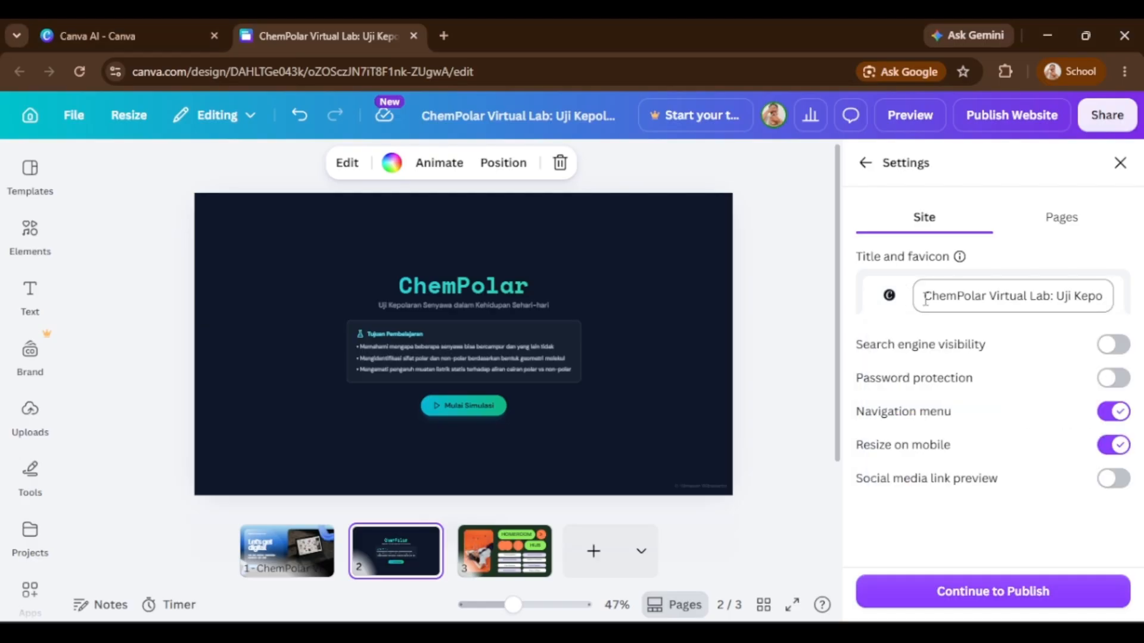
{"action": "left_click_drag", "start_coordinate": [926, 297], "coordinate": [1140, 302]}
{"action": "left_click", "coordinate": [1017, 295]}
{"action": "left_click_drag", "start_coordinate": [938, 295], "coordinate": [830, 298]}
{"action": "left_click", "coordinate": [1031, 293]}
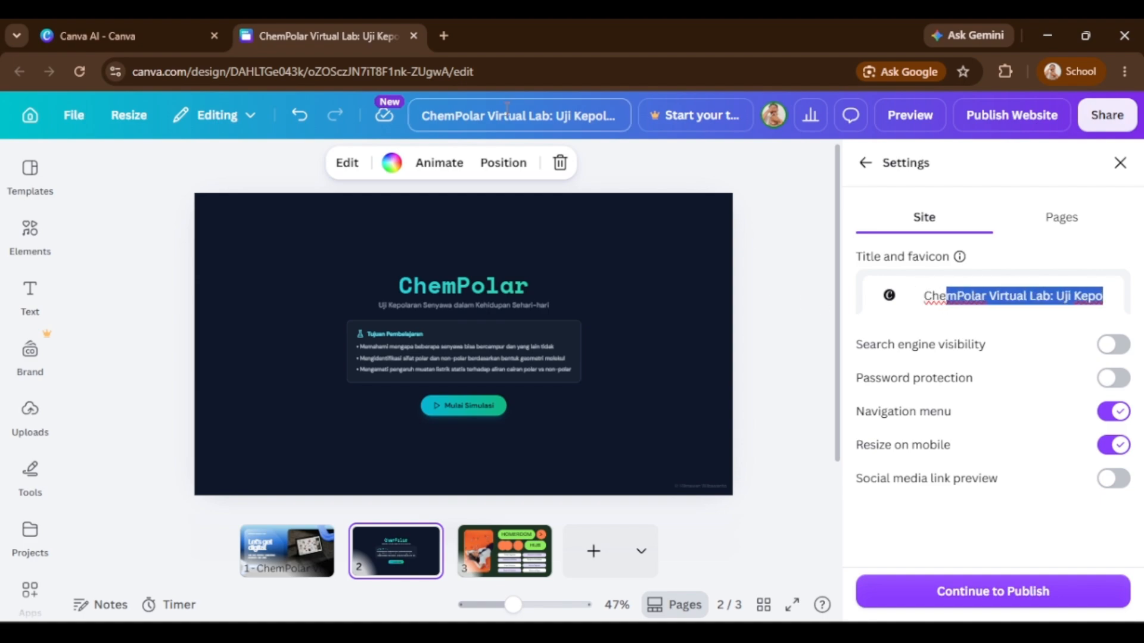
{"action": "left_click", "coordinate": [1010, 302]}
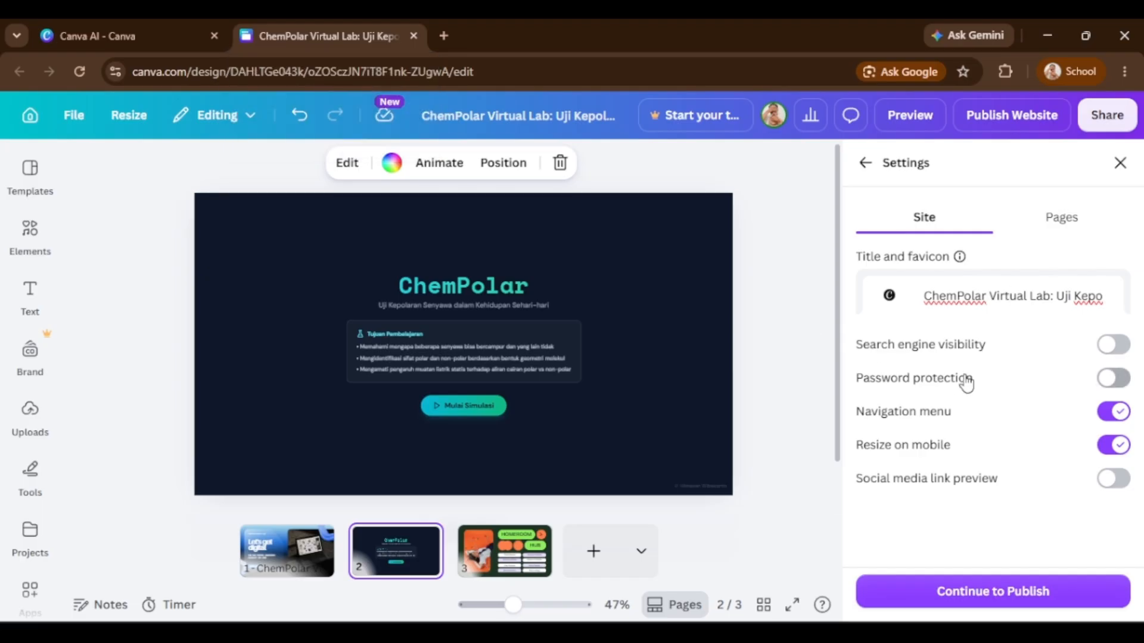
Toggle search engine visibility, password protection and navigation menu on and back to their original states.
{"action": "left_click", "coordinate": [1107, 353]}
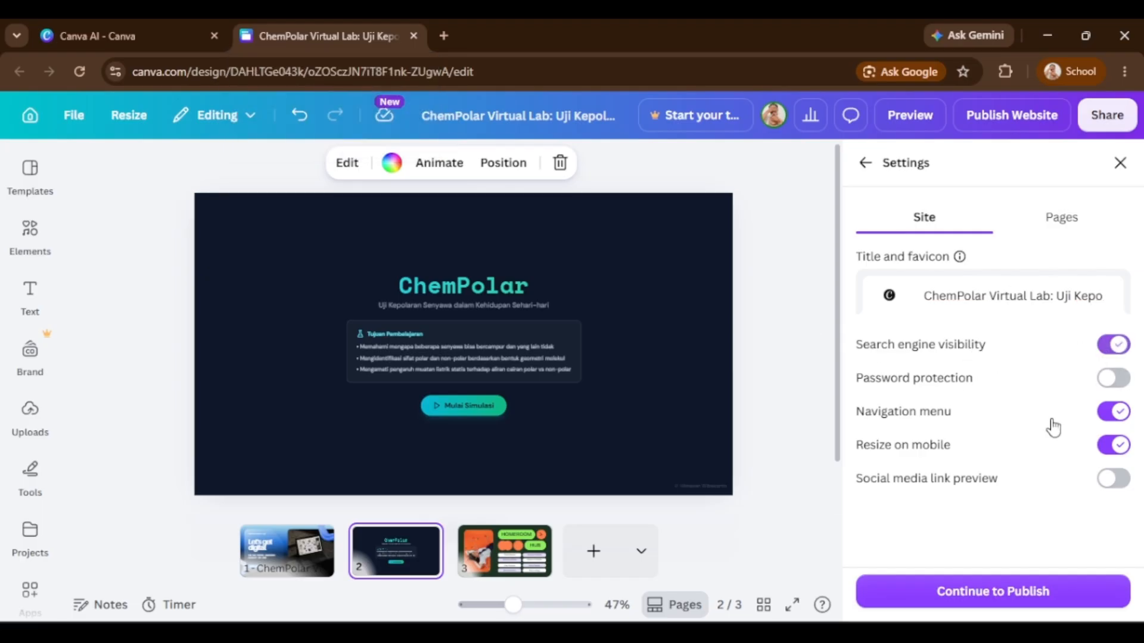
{"action": "left_click", "coordinate": [1112, 356]}
{"action": "left_click", "coordinate": [1111, 379]}
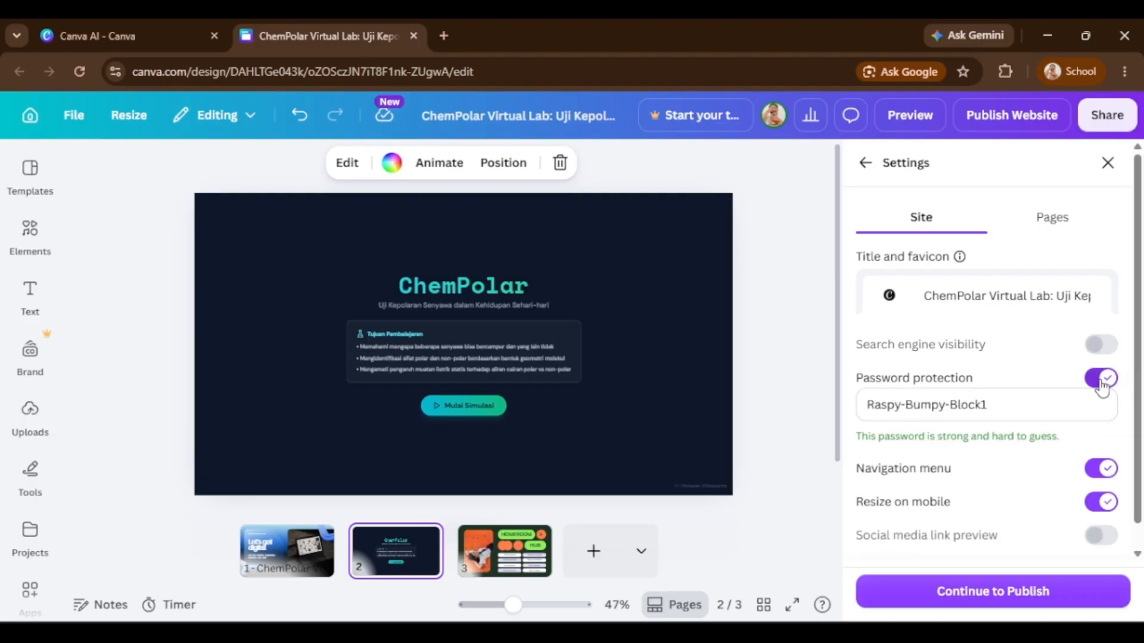
{"action": "left_click", "coordinate": [1103, 381]}
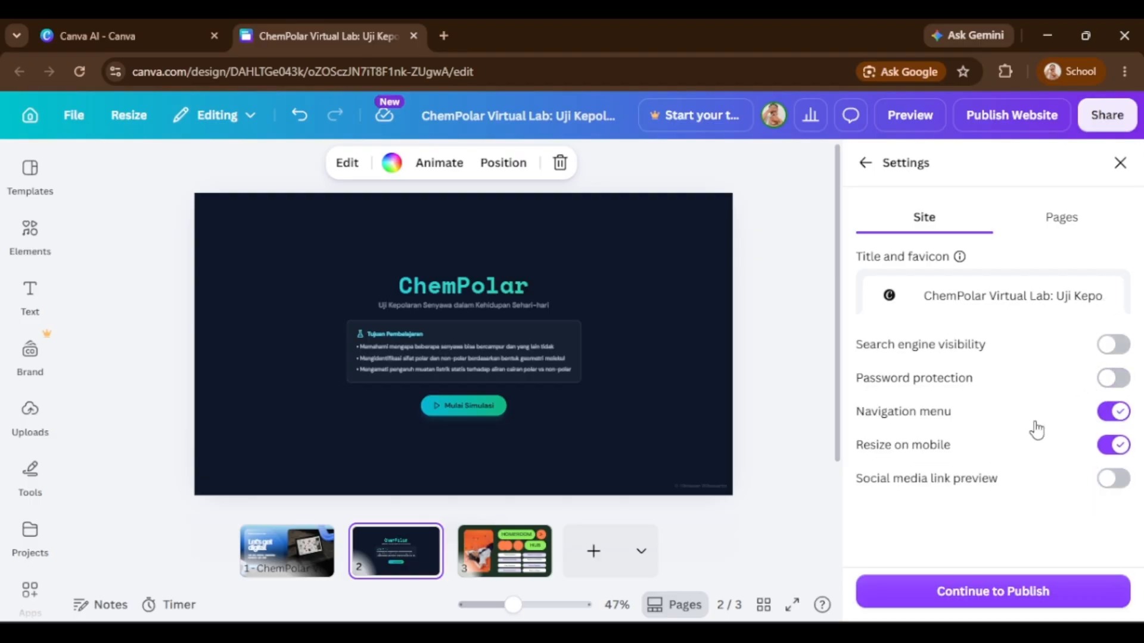
{"action": "left_click", "coordinate": [1116, 422]}
{"action": "left_click", "coordinate": [1114, 418]}
Name the three website pages Home, VLabs and Quiz in the page settings.
{"action": "left_click", "coordinate": [1047, 224]}
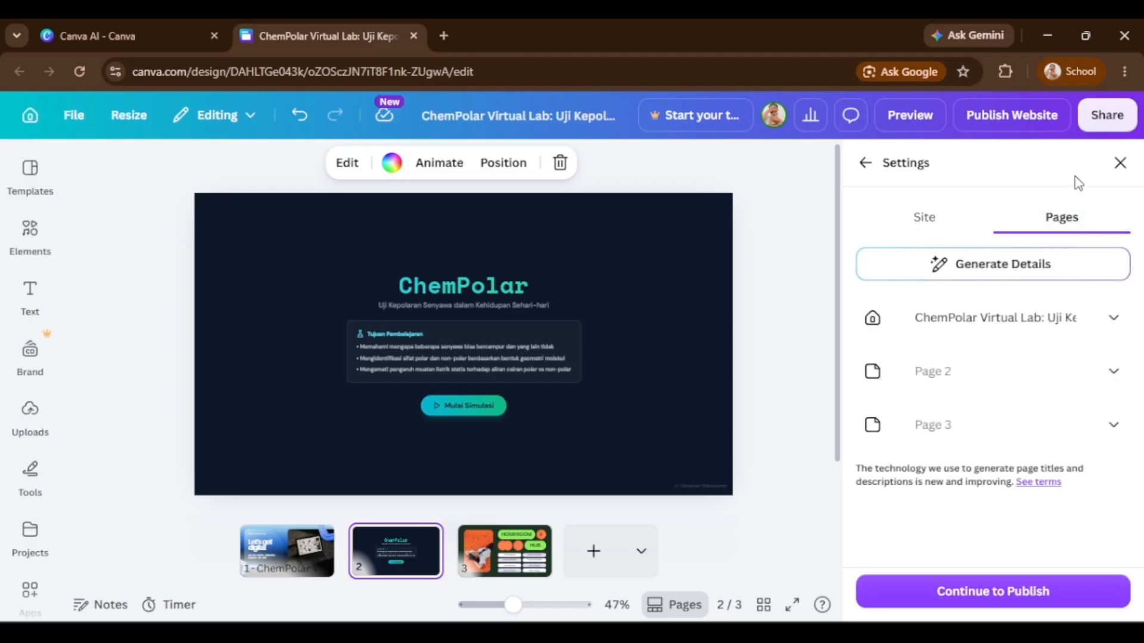
{"action": "left_click", "coordinate": [924, 323]}
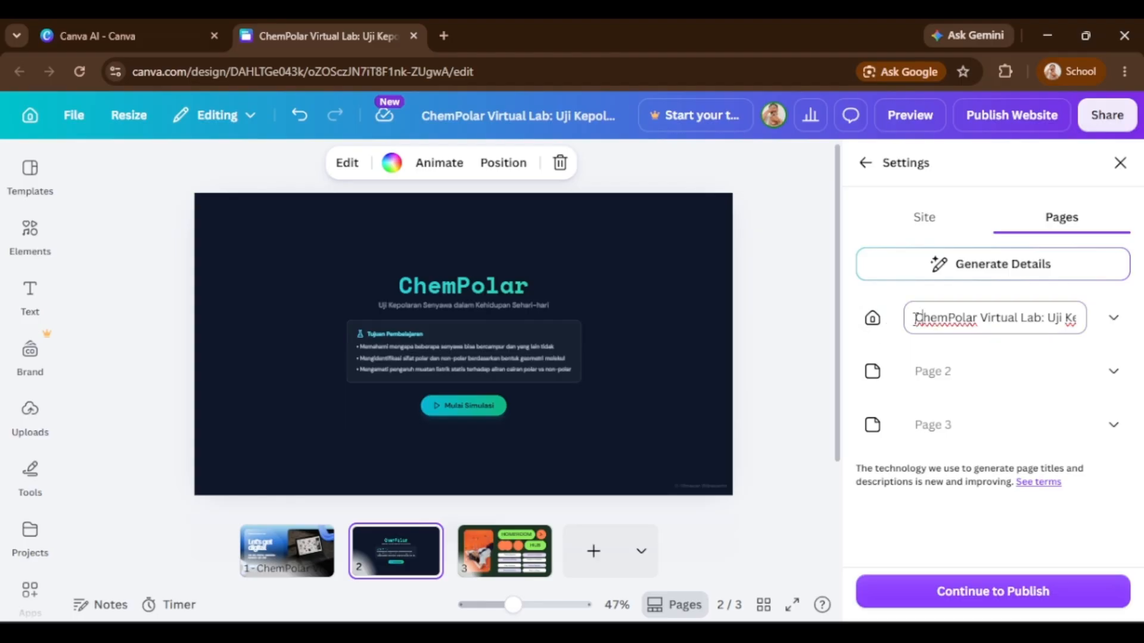
{"action": "triple_click", "coordinate": [1007, 316]}
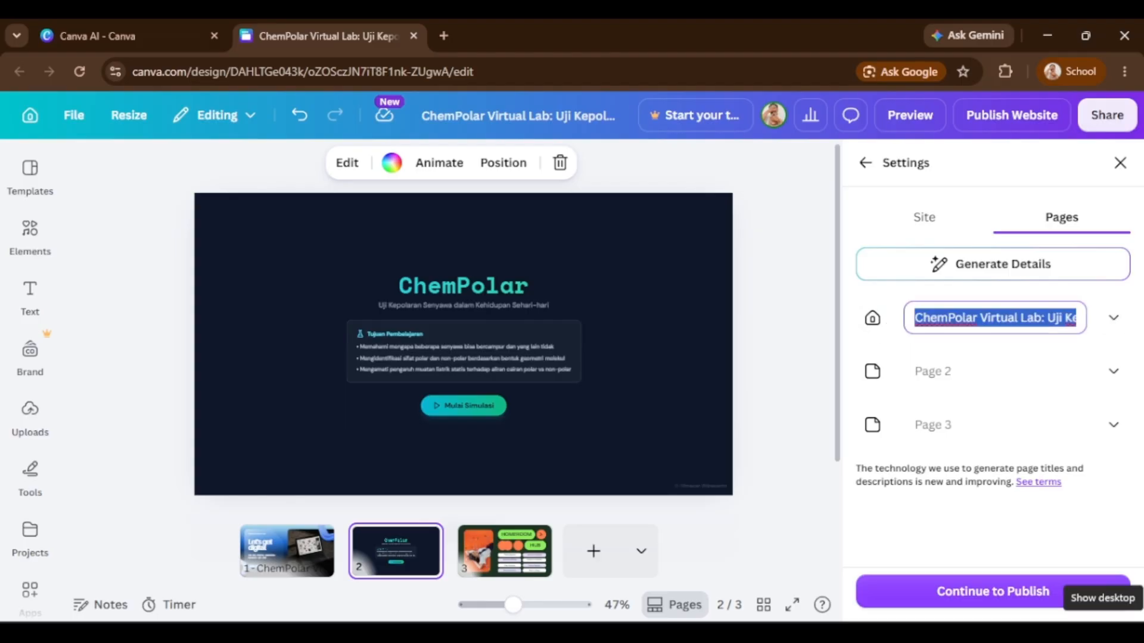
{"action": "type", "text": "Home"}
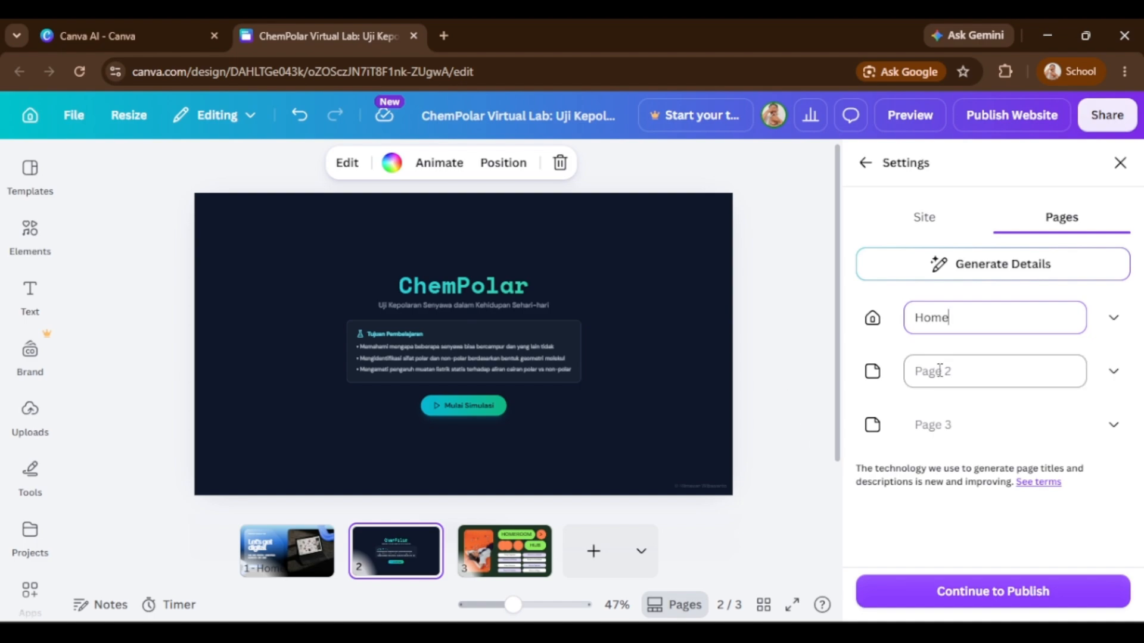
{"action": "left_click", "coordinate": [939, 371]}
{"action": "type", "text": "Vl"}
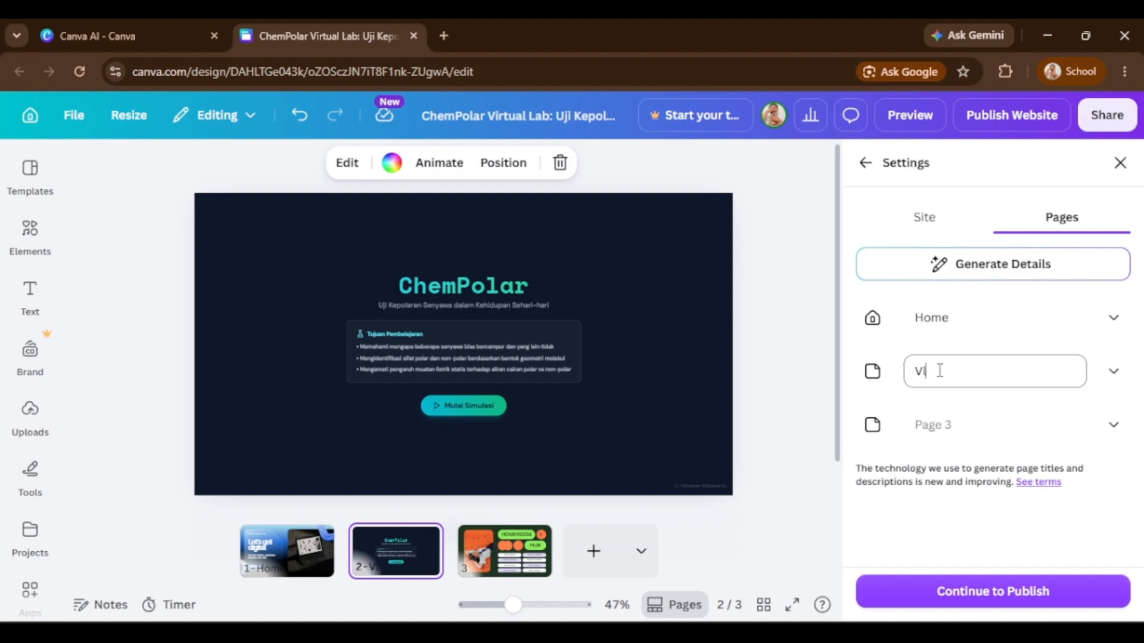
{"action": "key", "text": "BackSpace"}
{"action": "type", "text": "Labs"}
{"action": "left_click", "coordinate": [989, 434]}
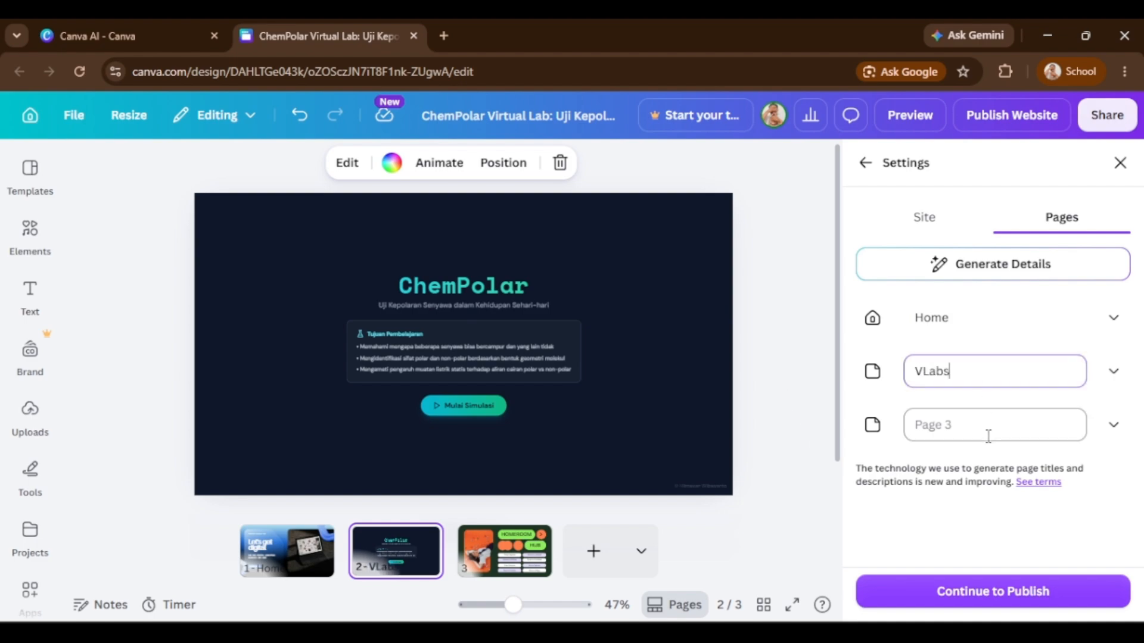
{"action": "type", "text": "Quiz"}
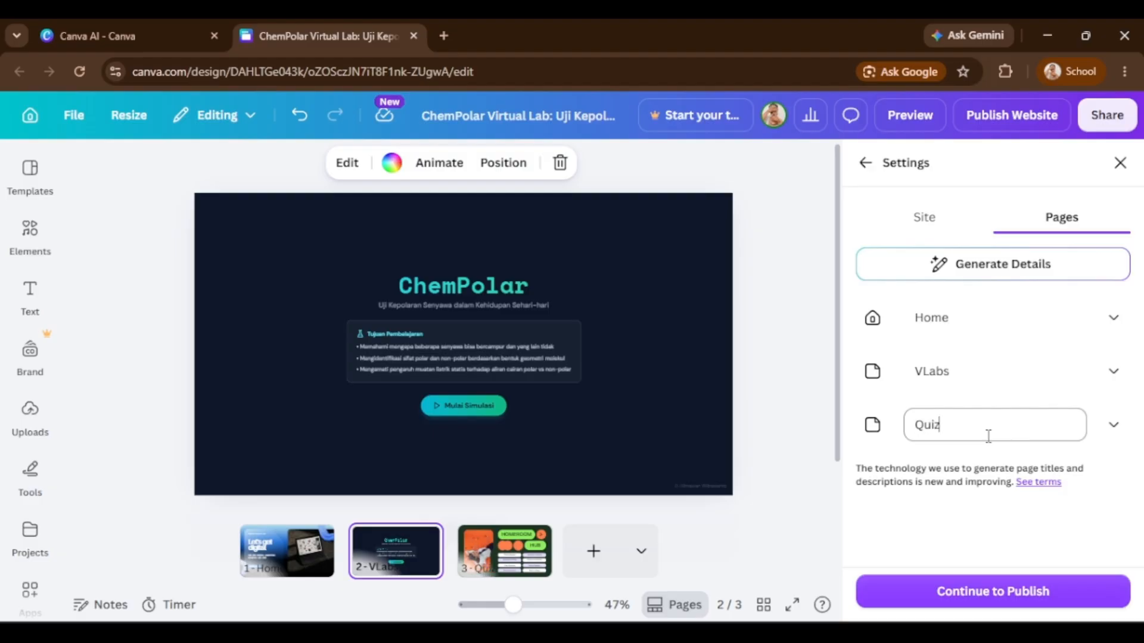
{"action": "left_click", "coordinate": [917, 535]}
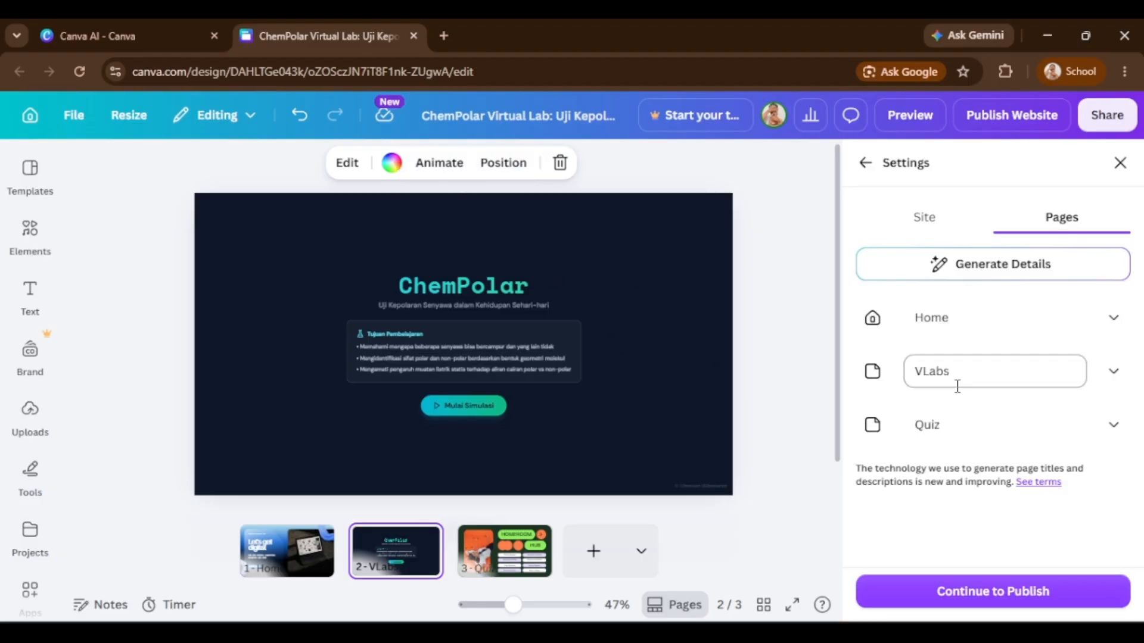
Continue to publishing and publish the website.
{"action": "left_click", "coordinate": [996, 593]}
{"action": "scroll", "coordinate": [983, 512], "scroll_direction": "down", "scroll_amount": 3}
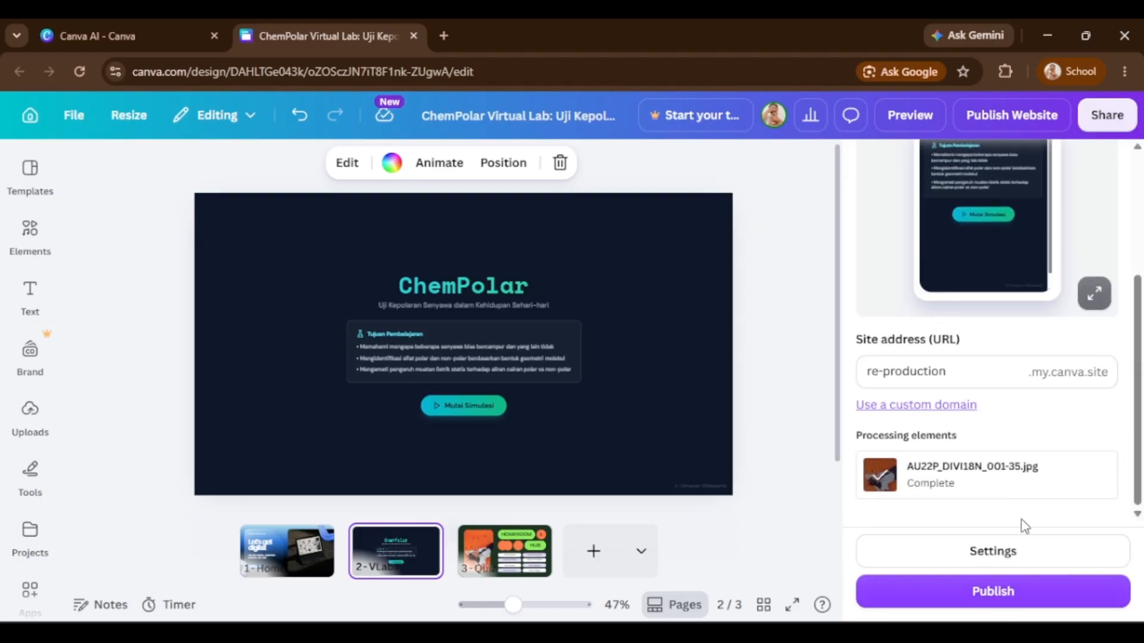
{"action": "left_click", "coordinate": [983, 590]}
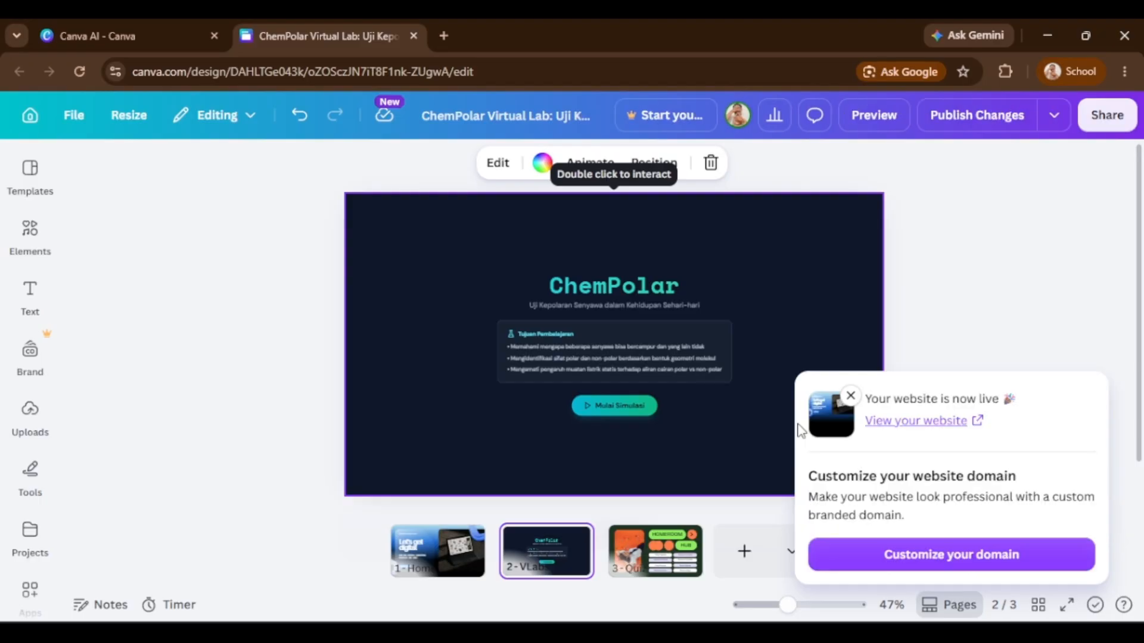
Open the live website and navigate through its Home, VLabs and Quiz pages.
{"action": "left_click", "coordinate": [927, 421]}
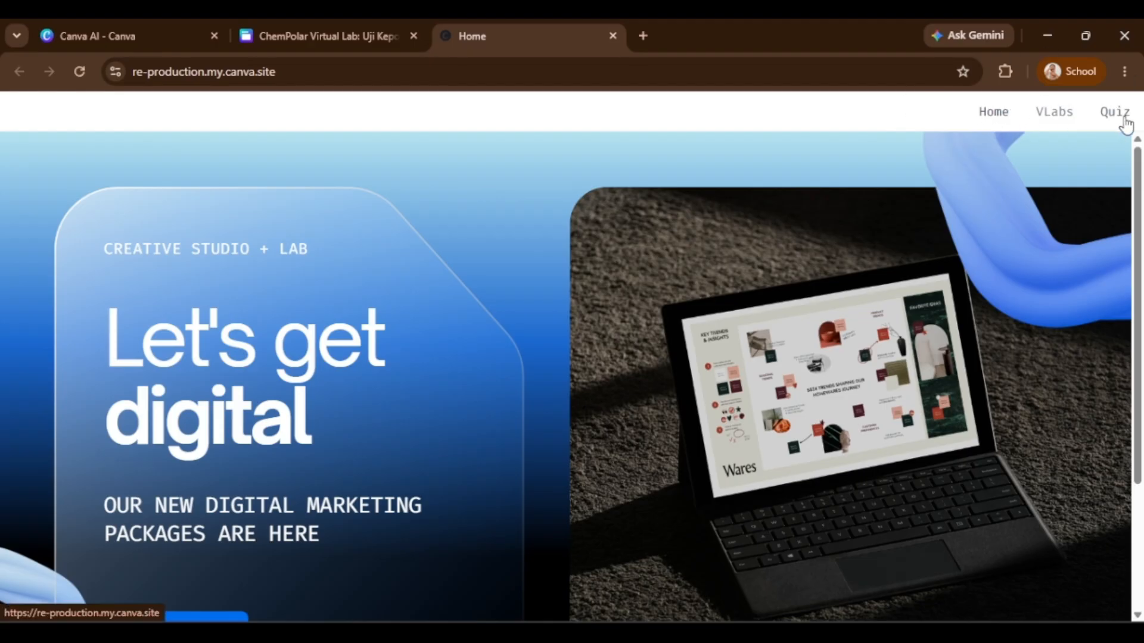
{"action": "scroll", "coordinate": [965, 400], "scroll_direction": "down", "scroll_amount": 3}
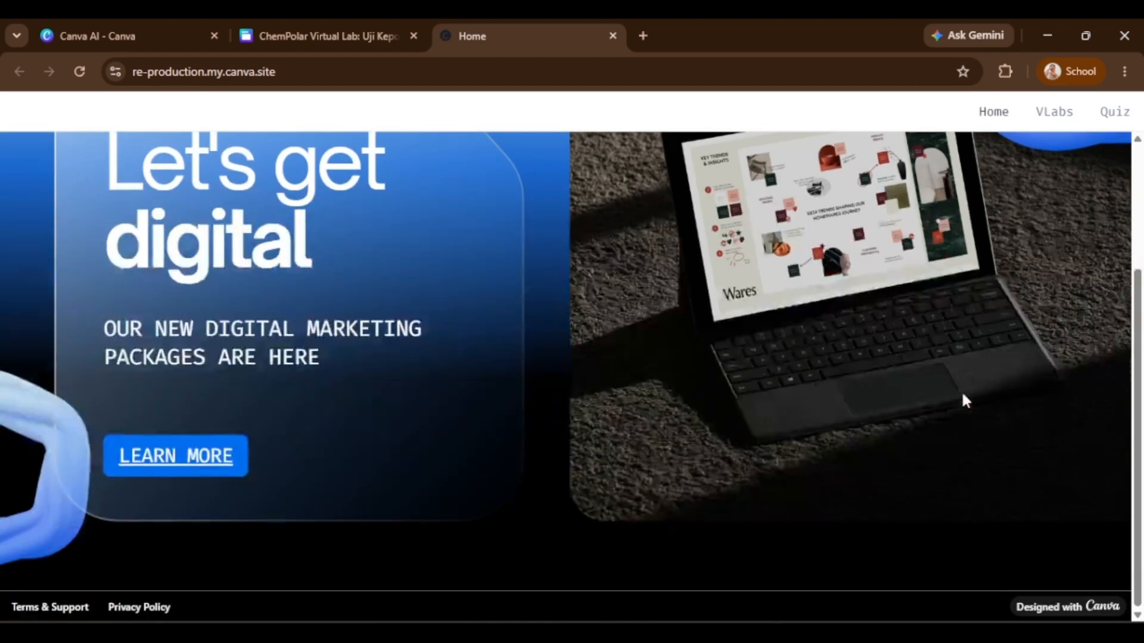
{"action": "left_click", "coordinate": [174, 456]}
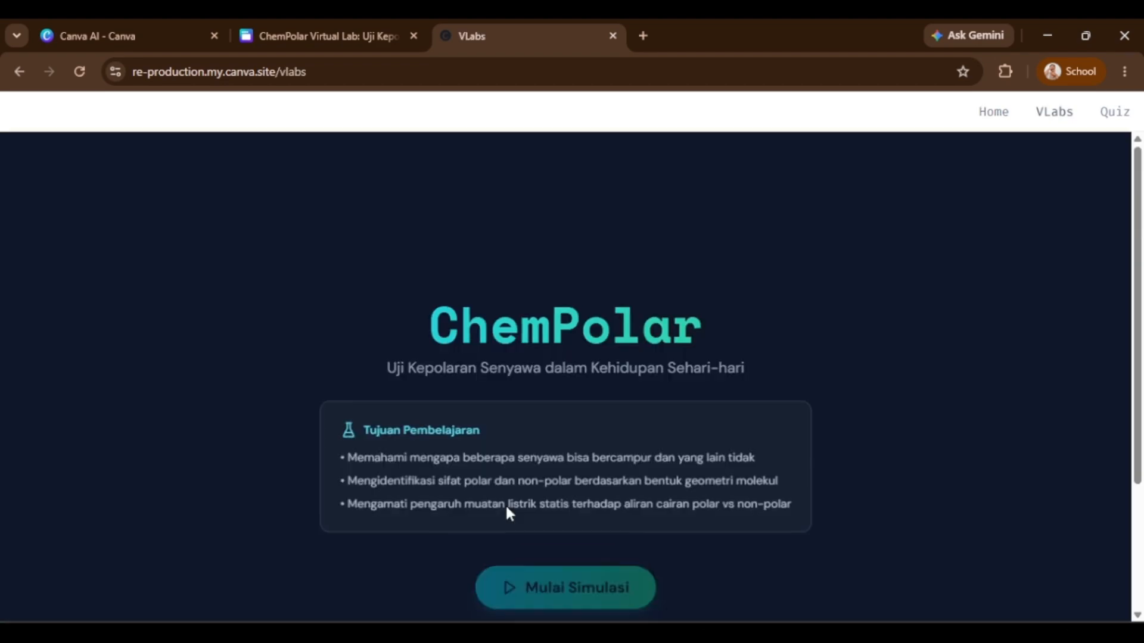
{"action": "left_click", "coordinate": [590, 412]}
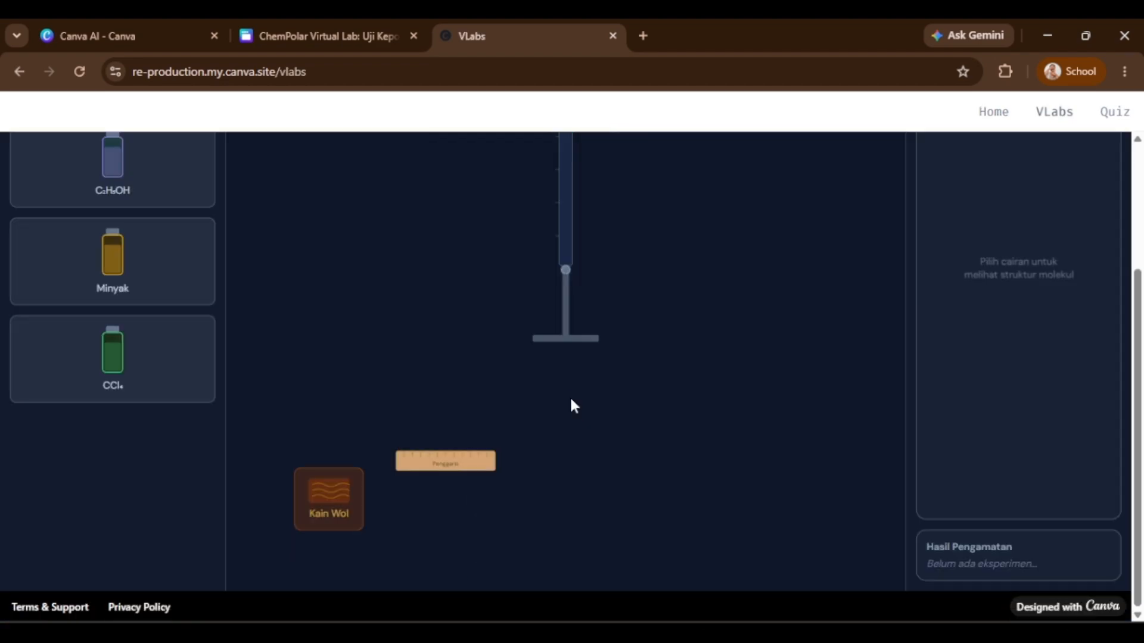
{"action": "left_click", "coordinate": [1120, 116]}
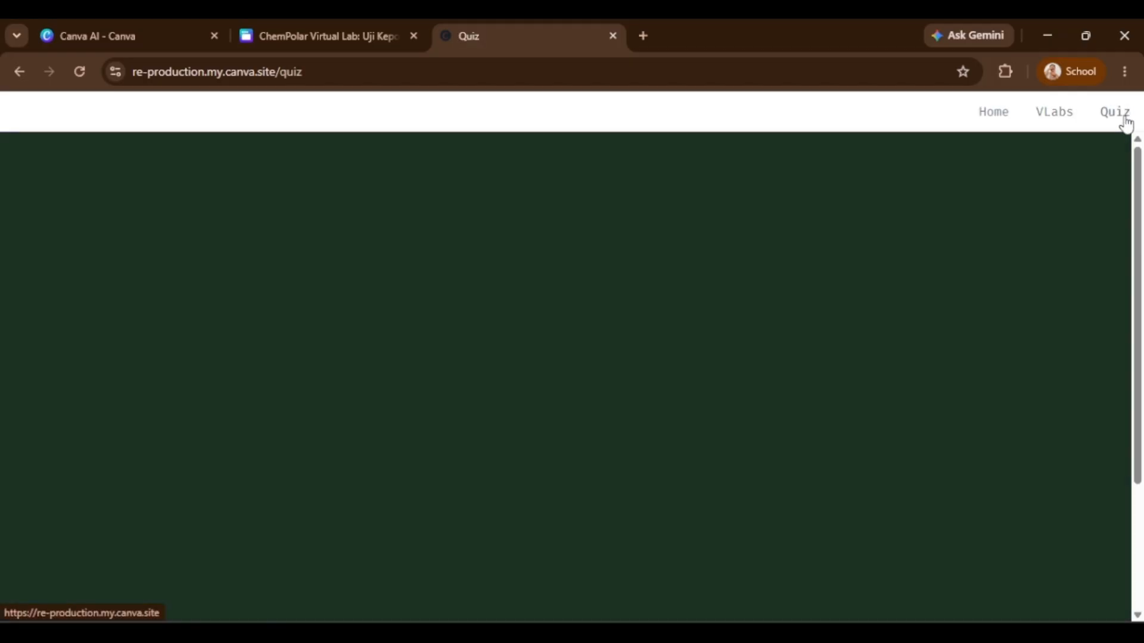
{"action": "left_click", "coordinate": [1043, 116]}
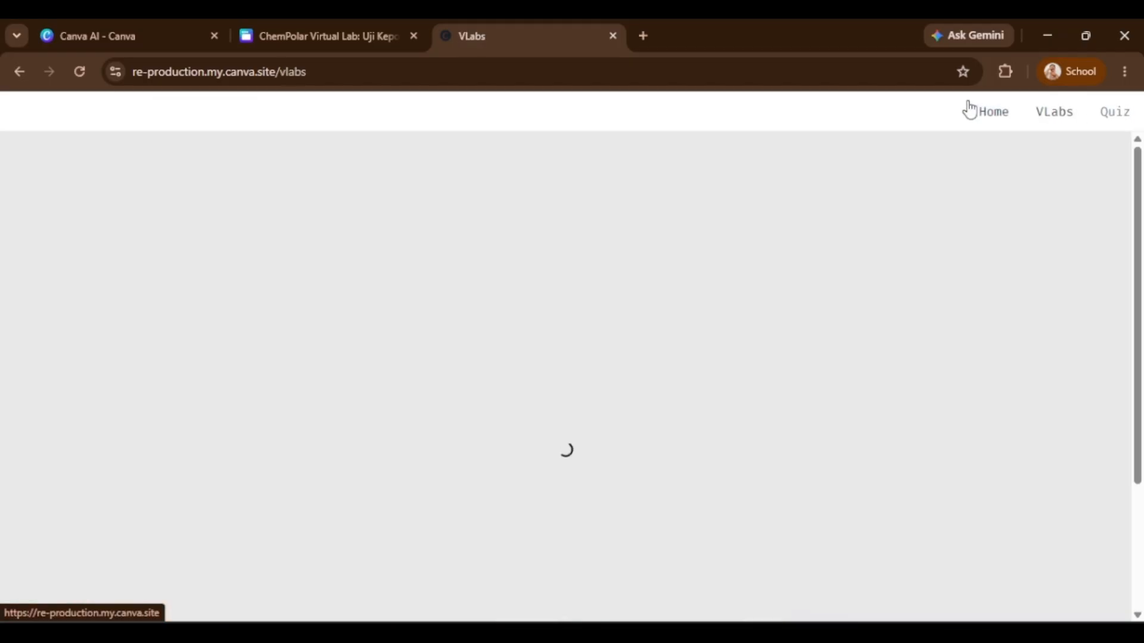
{"action": "left_click", "coordinate": [977, 112]}
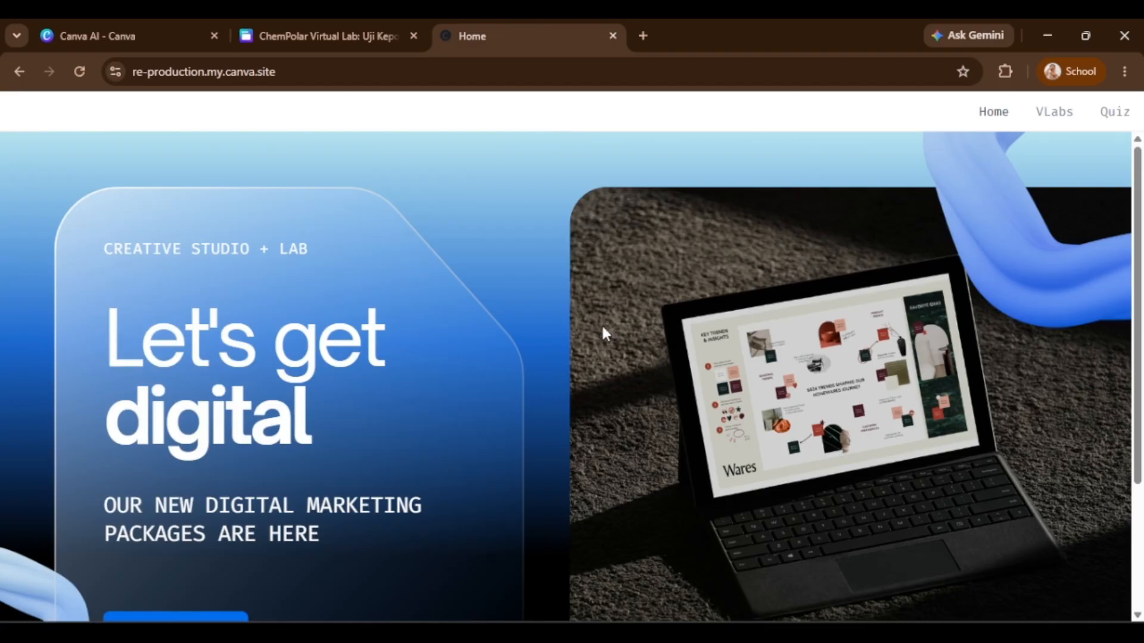
Inspect the live site's full web address.
{"action": "left_click", "coordinate": [310, 72]}
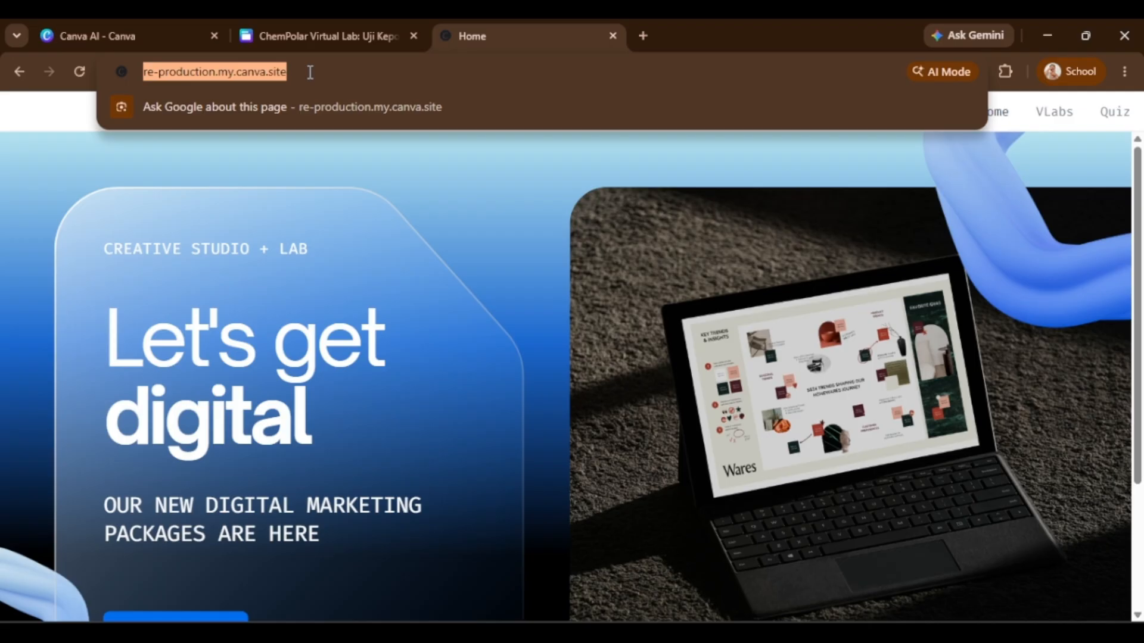
{"action": "left_click", "coordinate": [309, 72]}
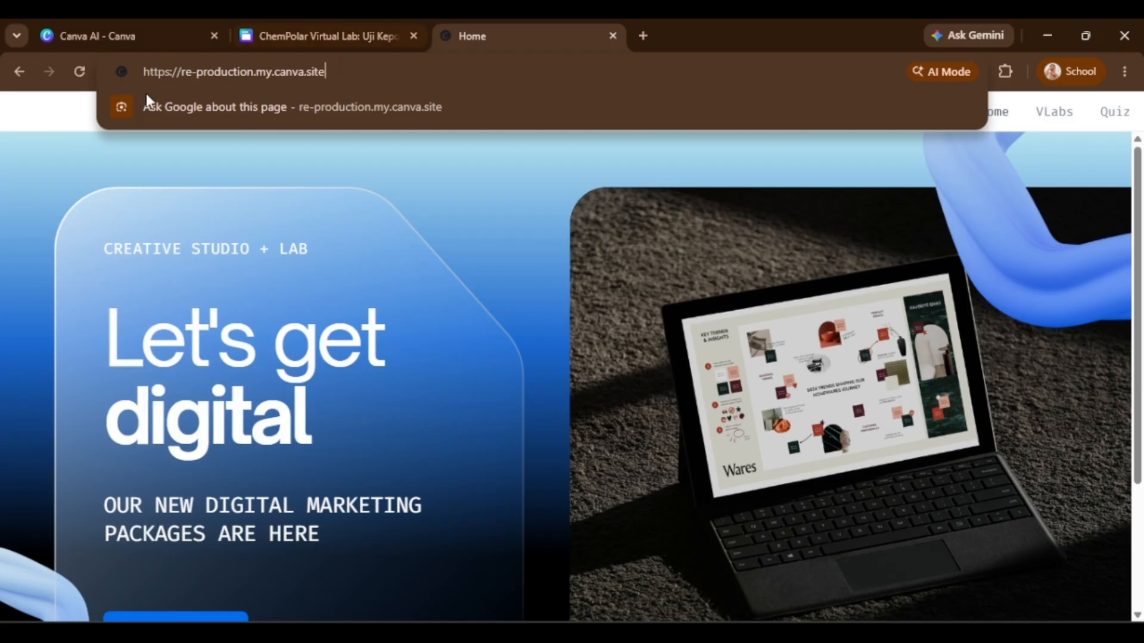
{"action": "left_click", "coordinate": [961, 135]}
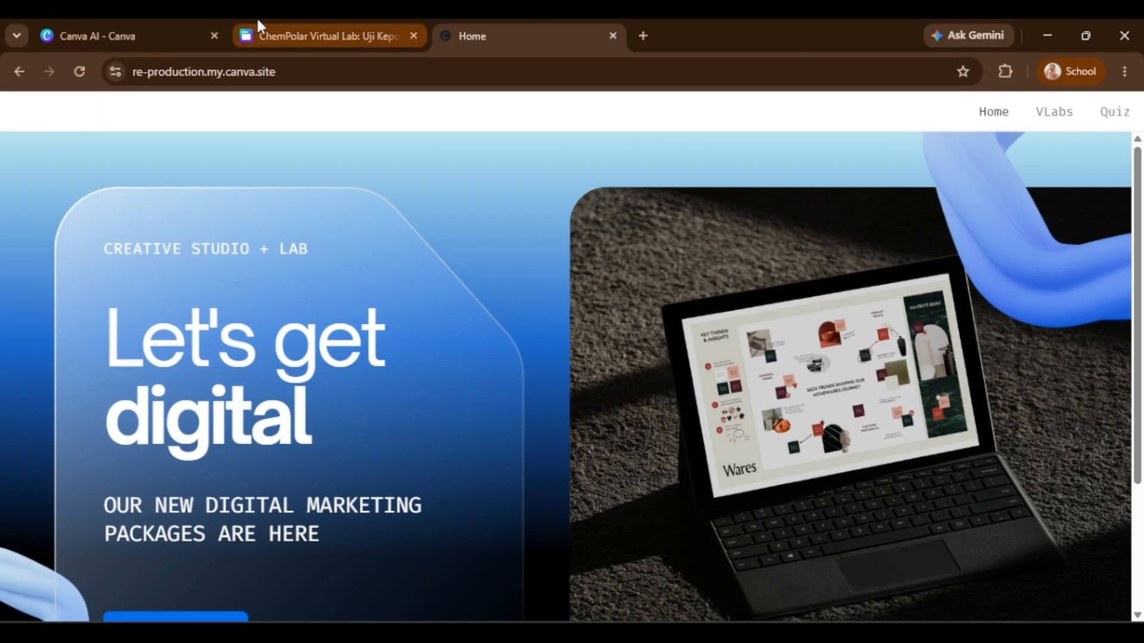
Return to the Canva editor, closing the live site tab and dismissing the publish notice.
{"action": "left_click", "coordinate": [288, 30]}
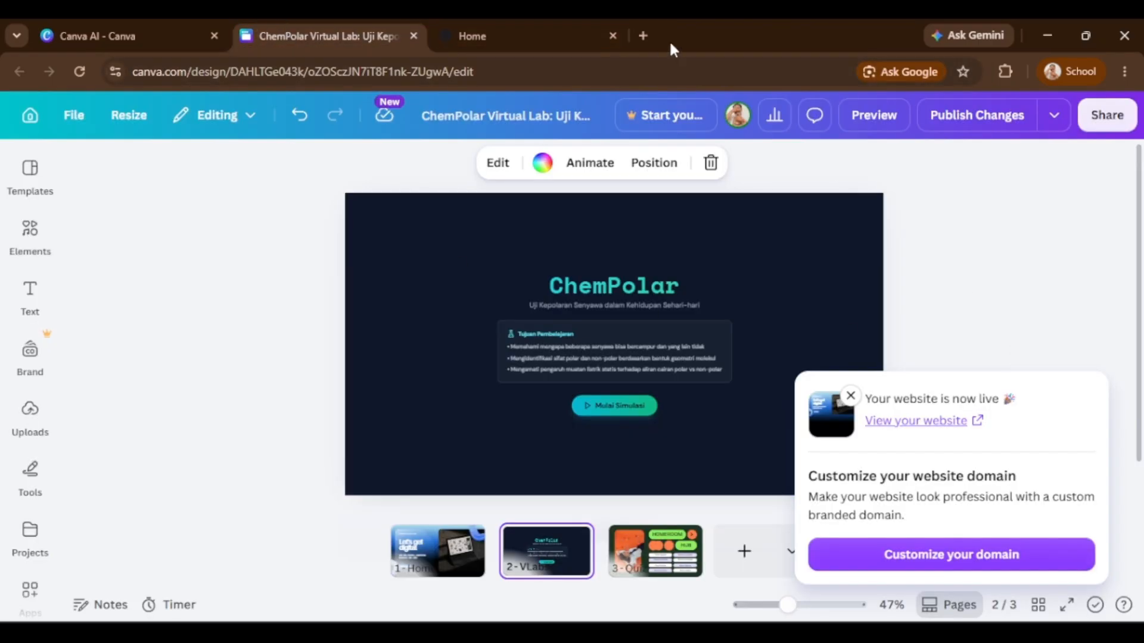
{"action": "left_click", "coordinate": [613, 37]}
{"action": "left_click", "coordinate": [1017, 304]}
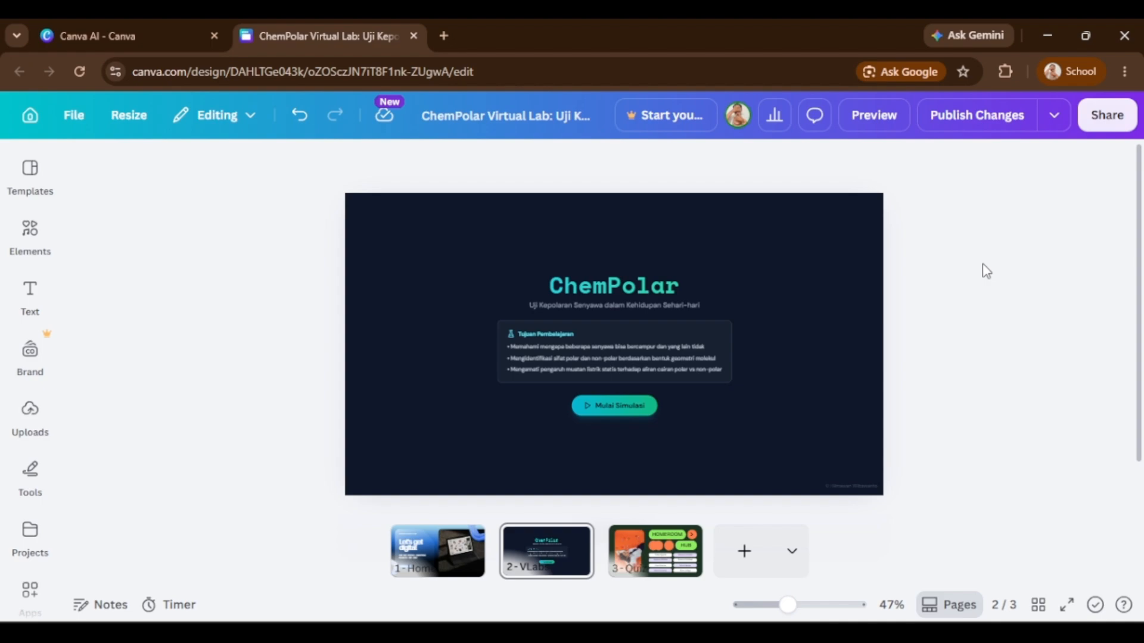
Reopen the closed live site tab and review its address and landing page.
{"action": "key", "text": "ctrl+shift+t"}
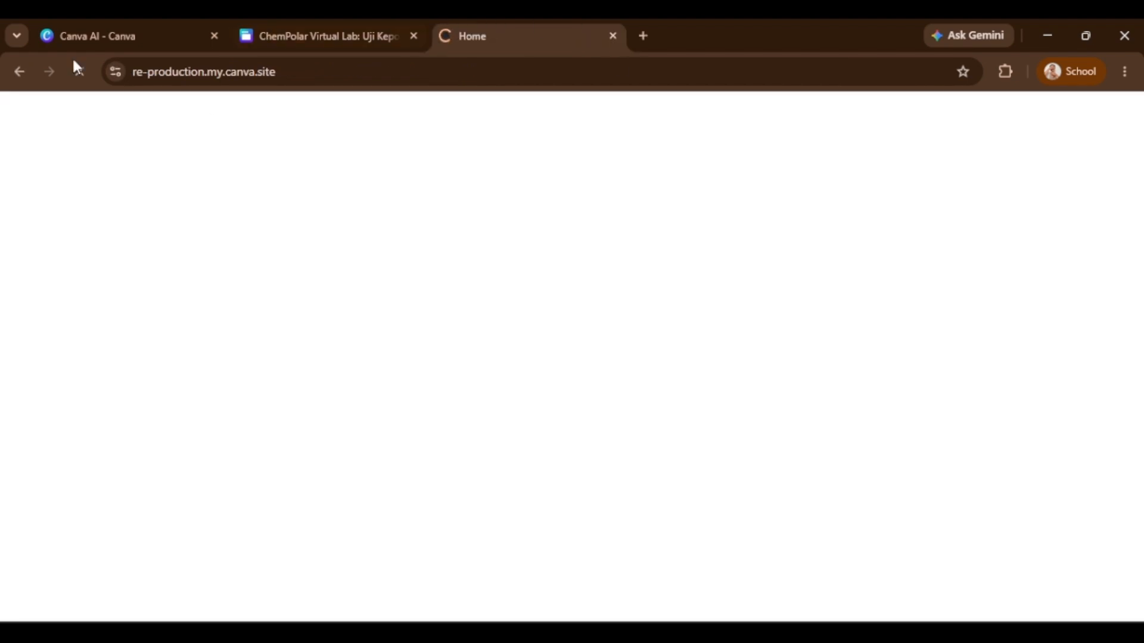
{"action": "left_click", "coordinate": [233, 77]}
{"action": "key", "text": "End"}
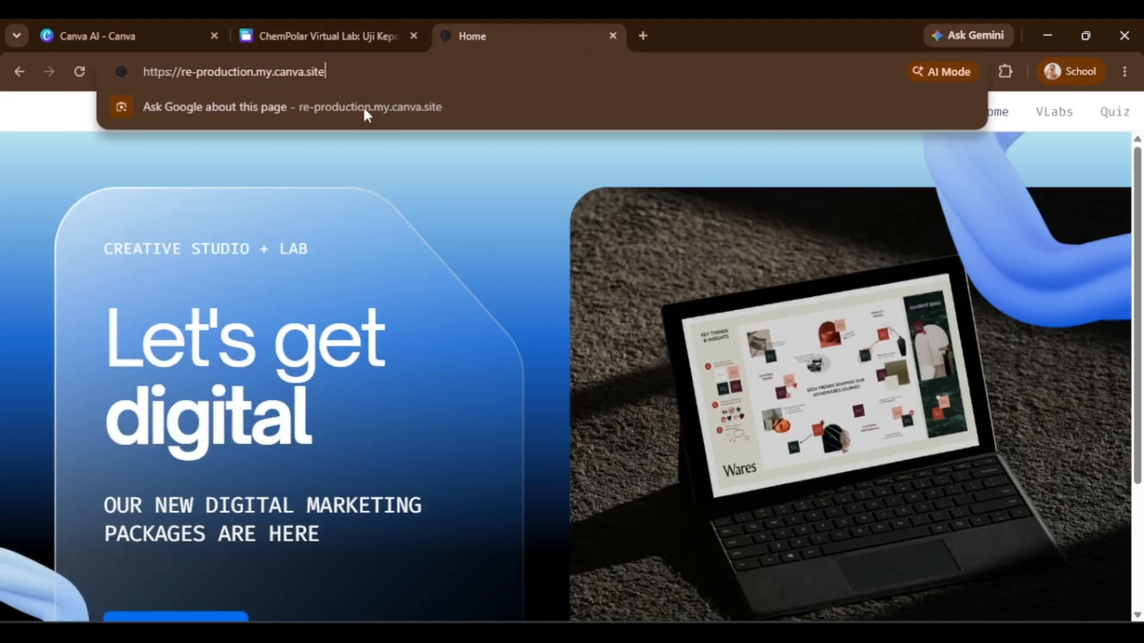
{"action": "scroll", "coordinate": [475, 349], "scroll_direction": "down", "scroll_amount": 3}
{"action": "left_click", "coordinate": [338, 375]}
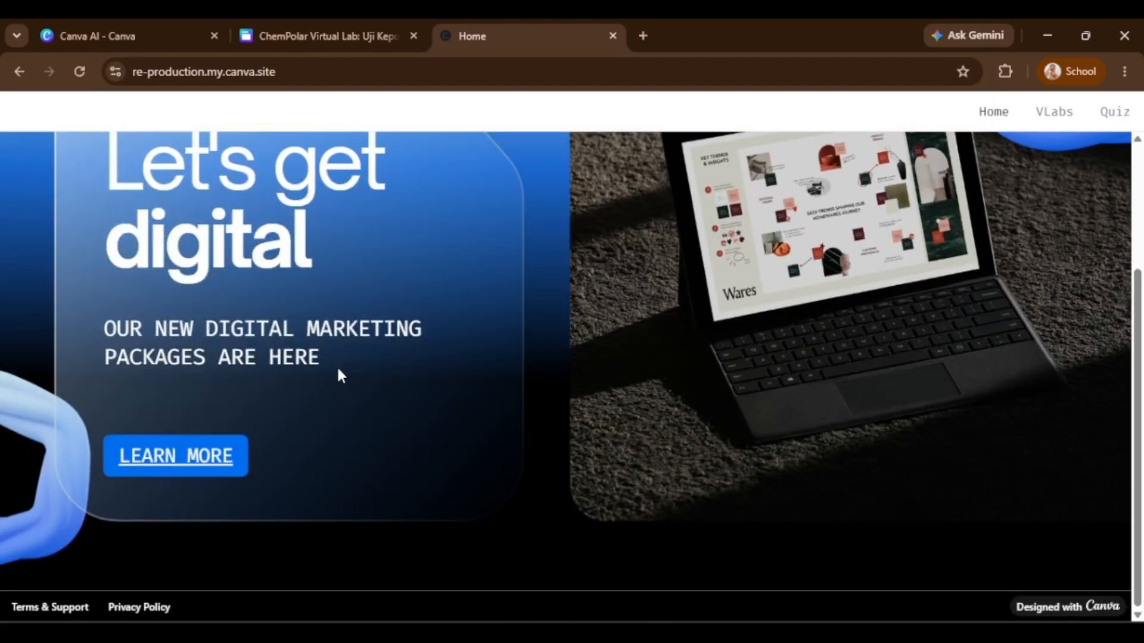
Change the website's site address by adding the path chempolar to the domain.
{"action": "scroll", "coordinate": [272, 458], "scroll_direction": "up", "scroll_amount": 3}
{"action": "scroll", "coordinate": [328, 396], "scroll_direction": "down", "scroll_amount": 3}
{"action": "left_click", "coordinate": [346, 35]}
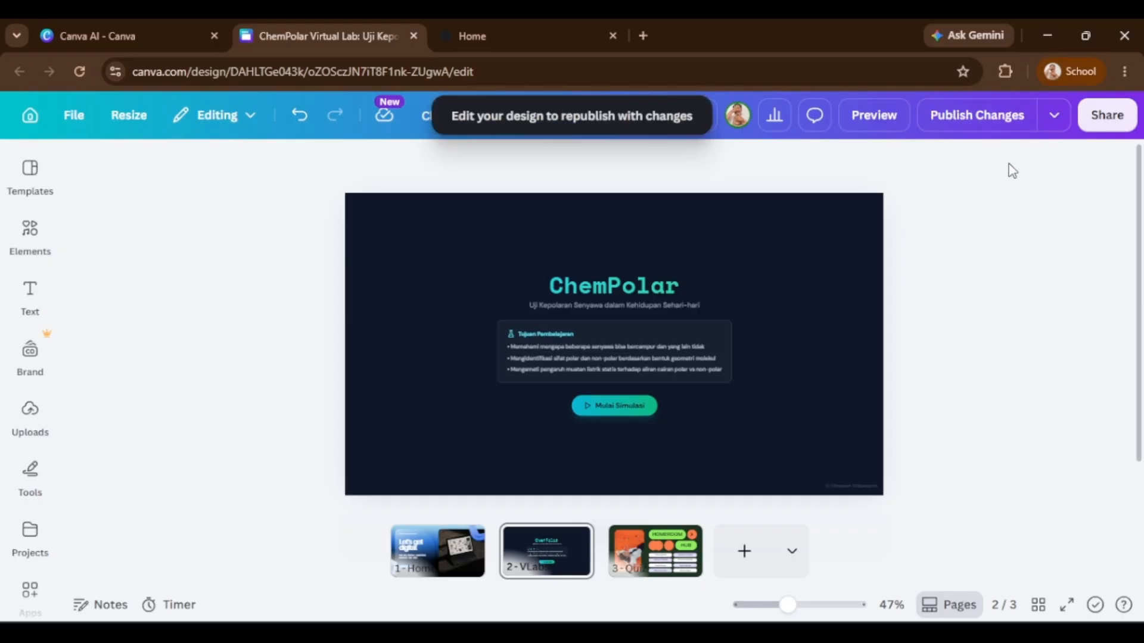
{"action": "left_click", "coordinate": [1049, 119]}
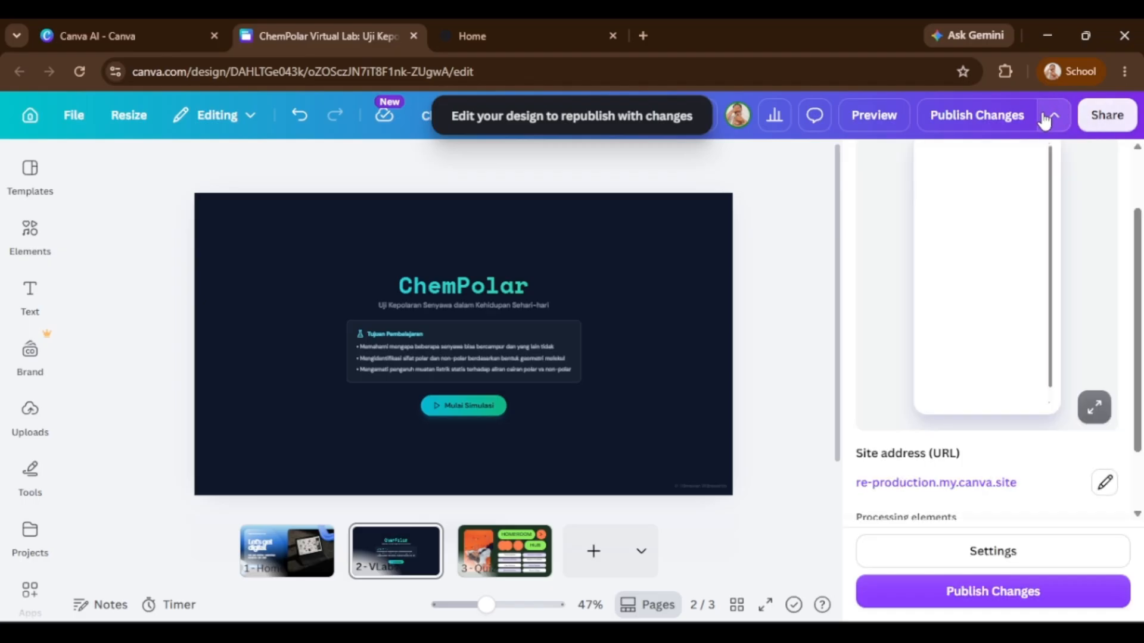
{"action": "left_click", "coordinate": [1055, 123]}
{"action": "left_click", "coordinate": [1056, 123]}
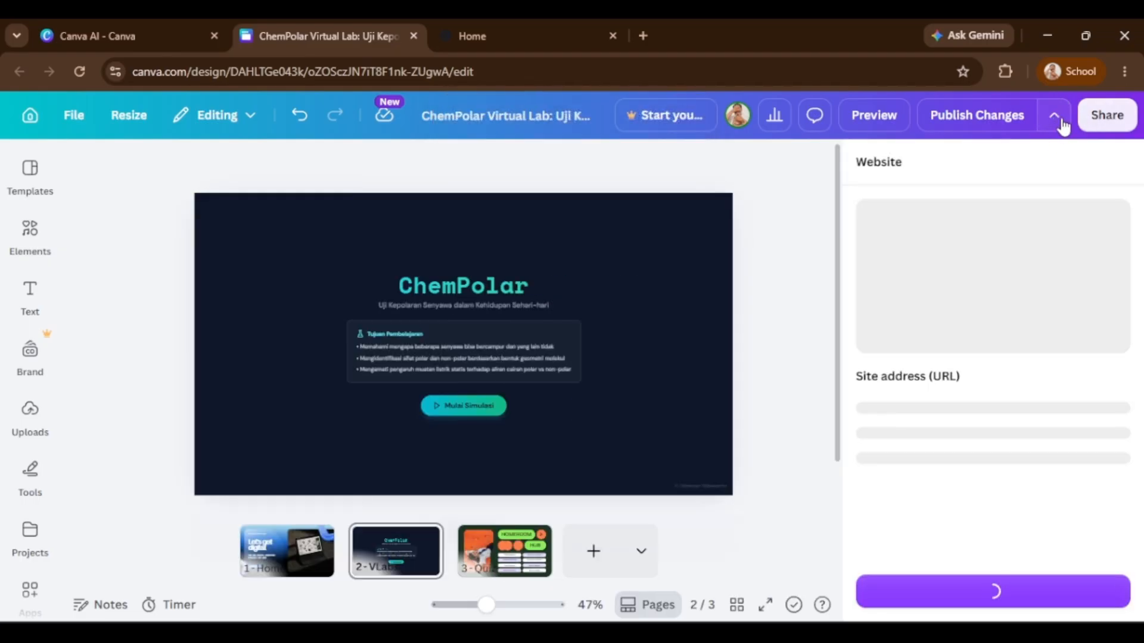
{"action": "scroll", "coordinate": [884, 245], "scroll_direction": "down", "scroll_amount": 2}
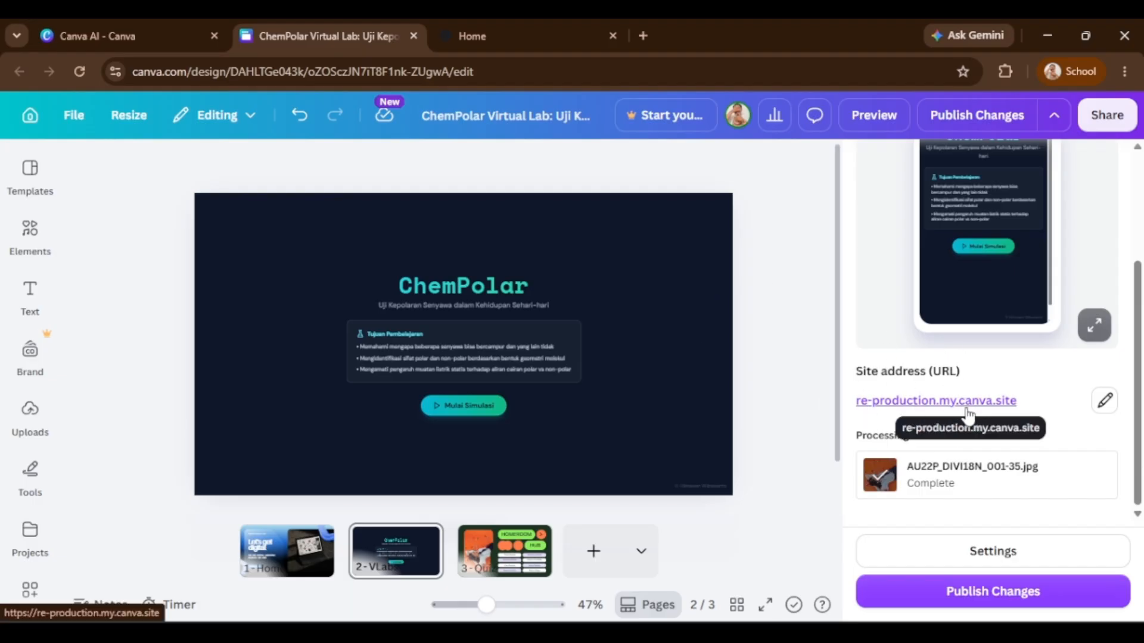
{"action": "left_click", "coordinate": [1105, 410]}
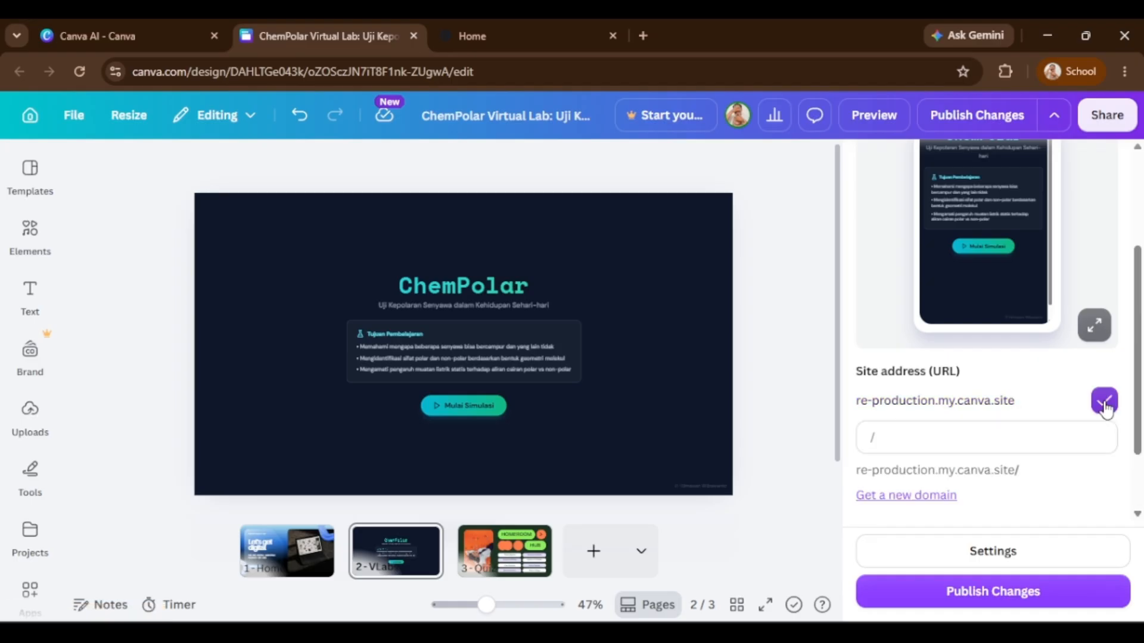
{"action": "left_click", "coordinate": [1103, 405]}
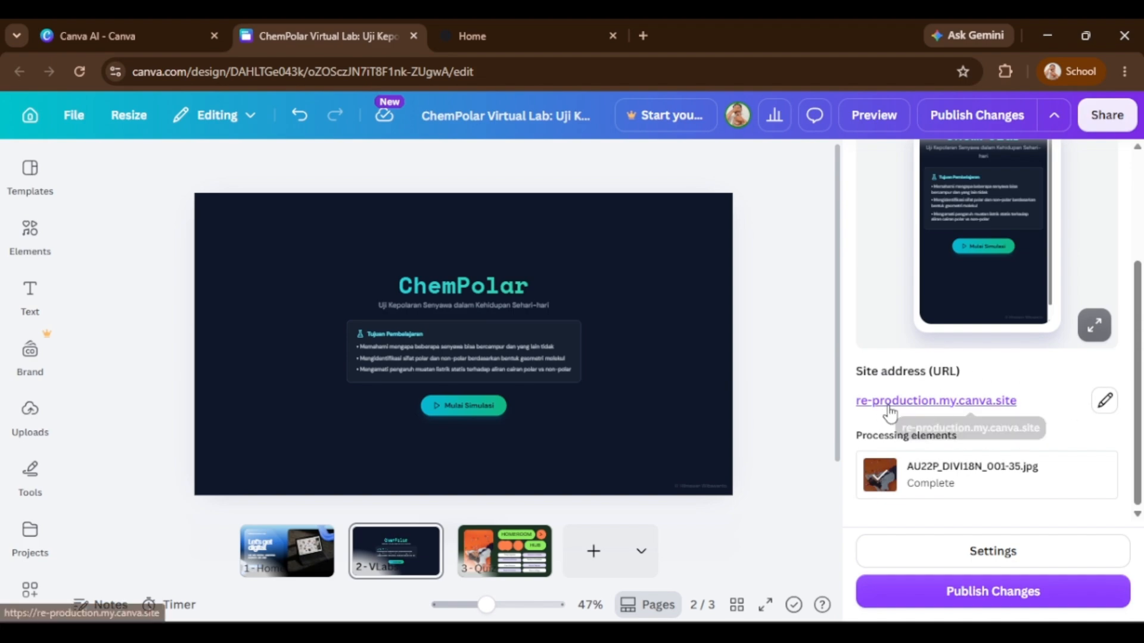
{"action": "left_click", "coordinate": [1104, 401]}
{"action": "left_click", "coordinate": [1021, 445]}
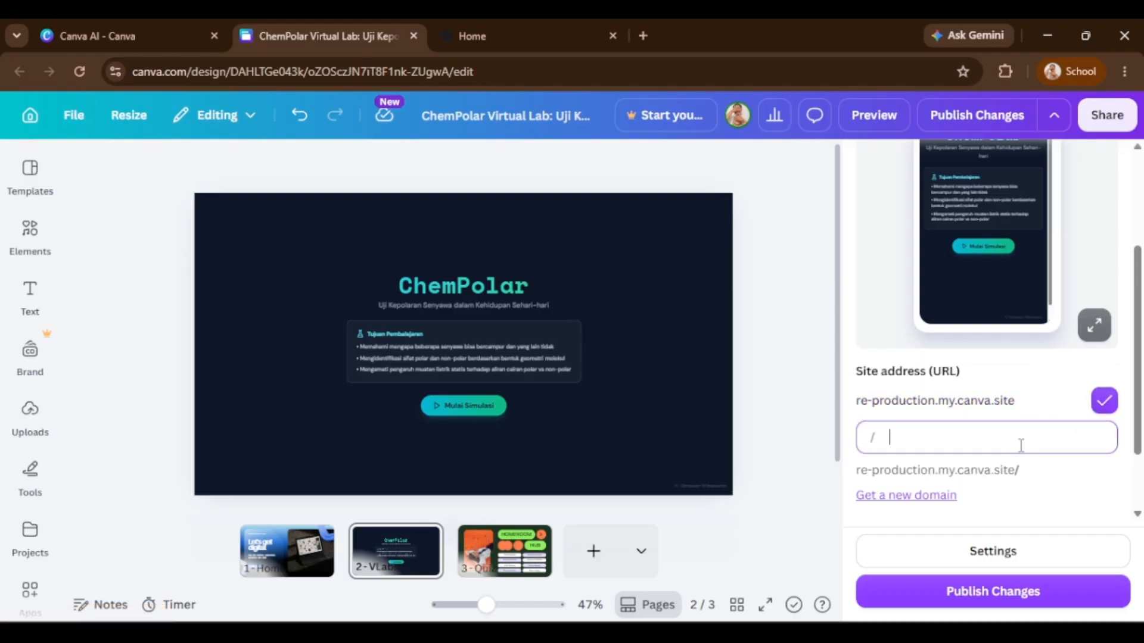
{"action": "type", "text": "chempolar"}
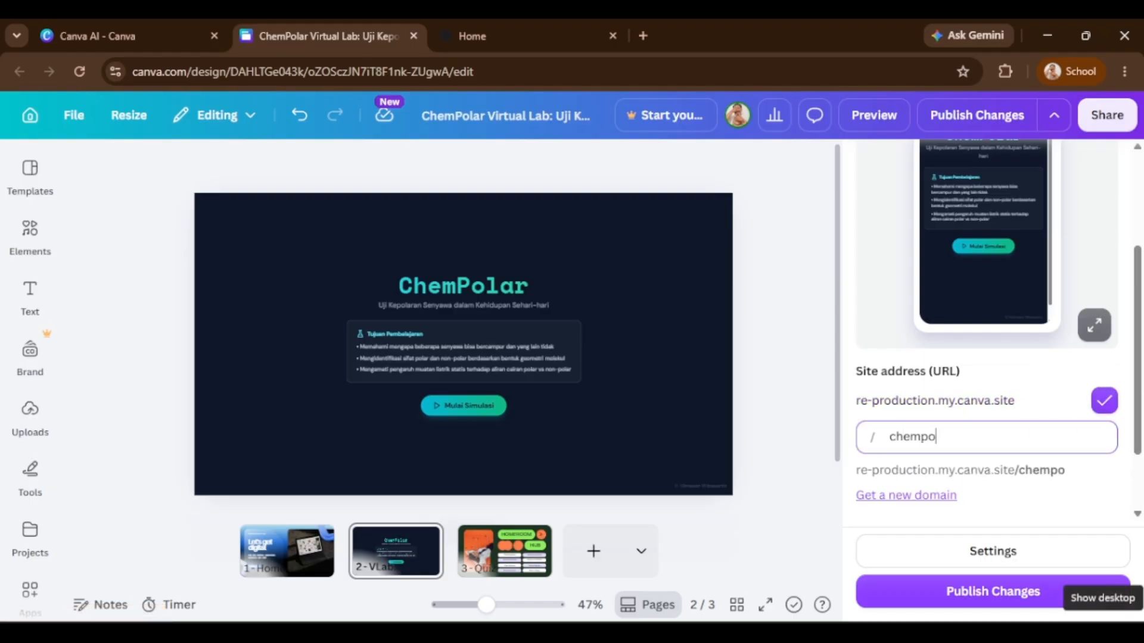
{"action": "left_click", "coordinate": [1103, 405]}
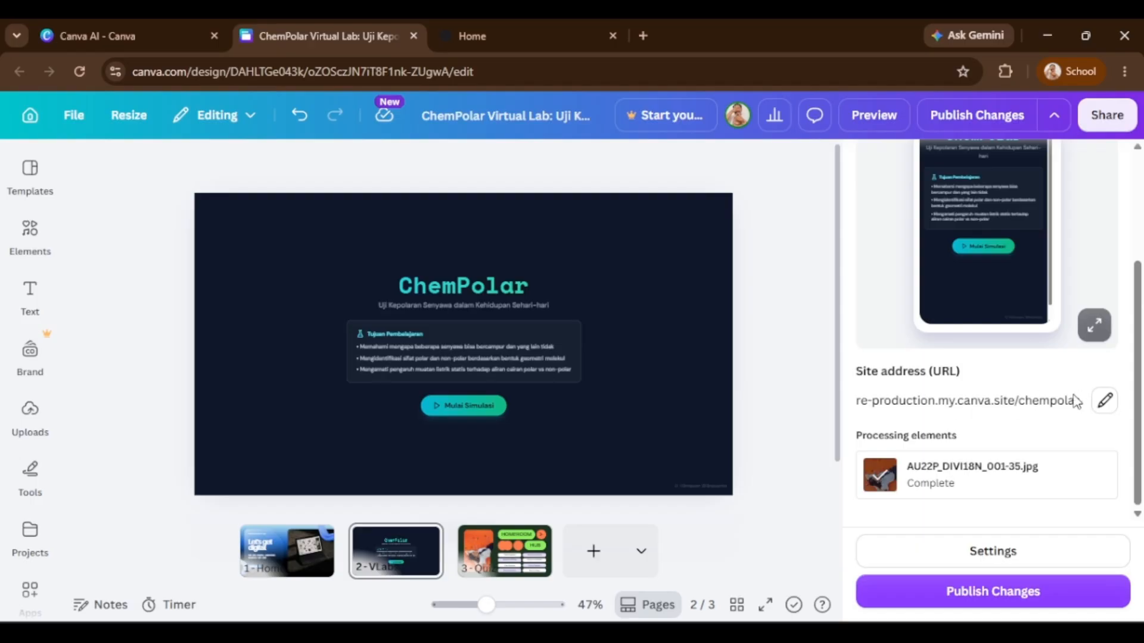
Publish the changes and open the updated live website.
{"action": "left_click", "coordinate": [1021, 599]}
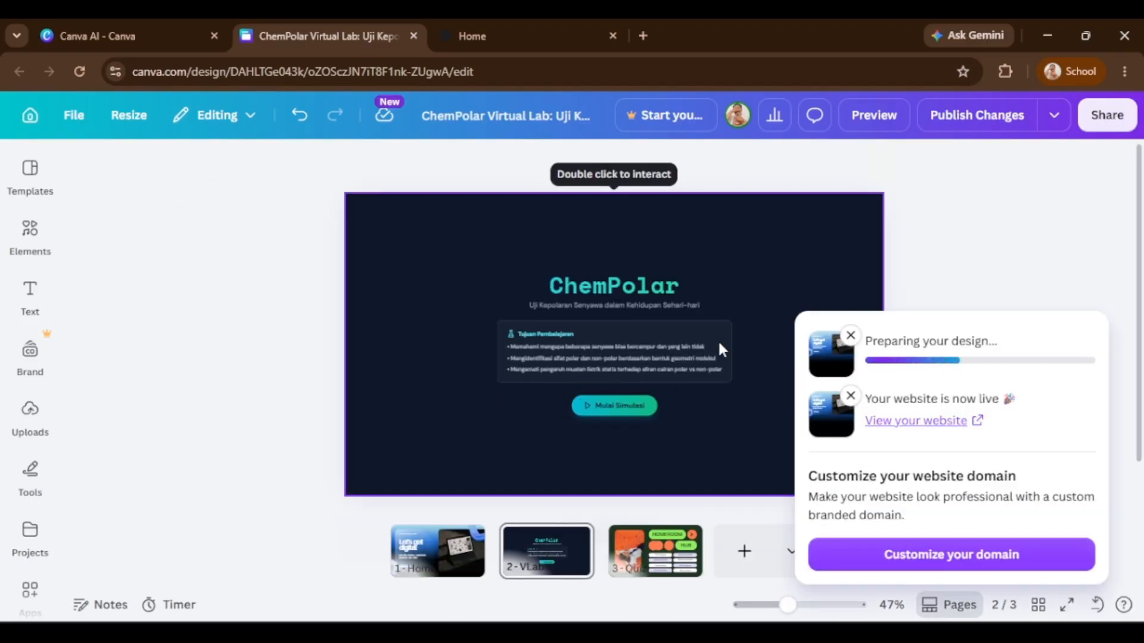
{"action": "left_click", "coordinate": [906, 360]}
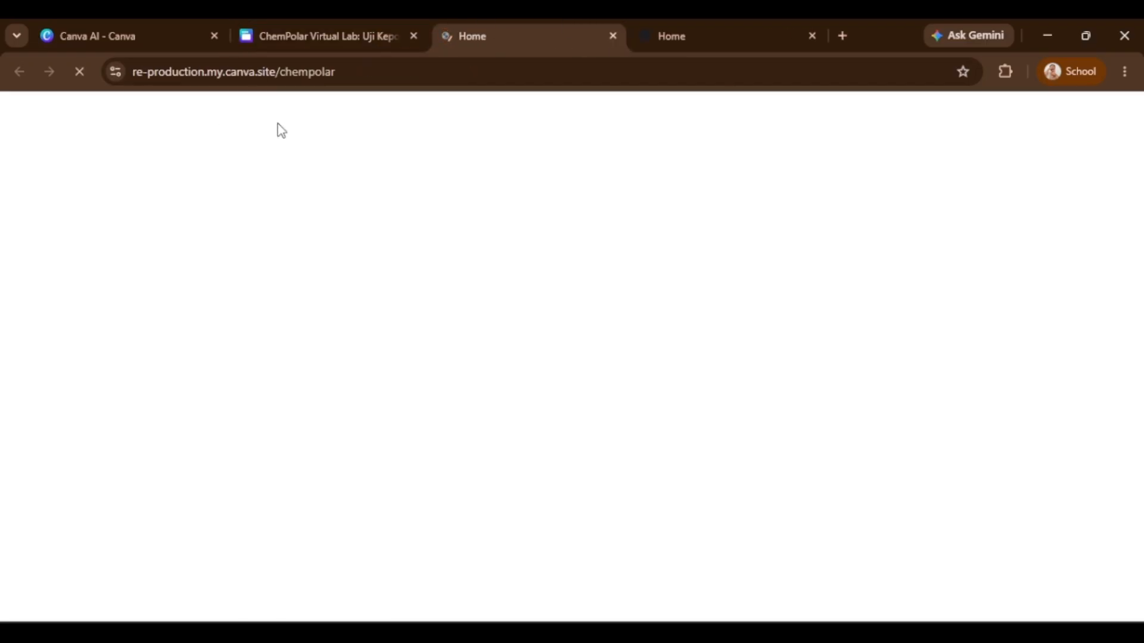
{"action": "left_click", "coordinate": [812, 36]}
Copy the site's base domain and open it in a new tab.
{"action": "left_click", "coordinate": [298, 73]}
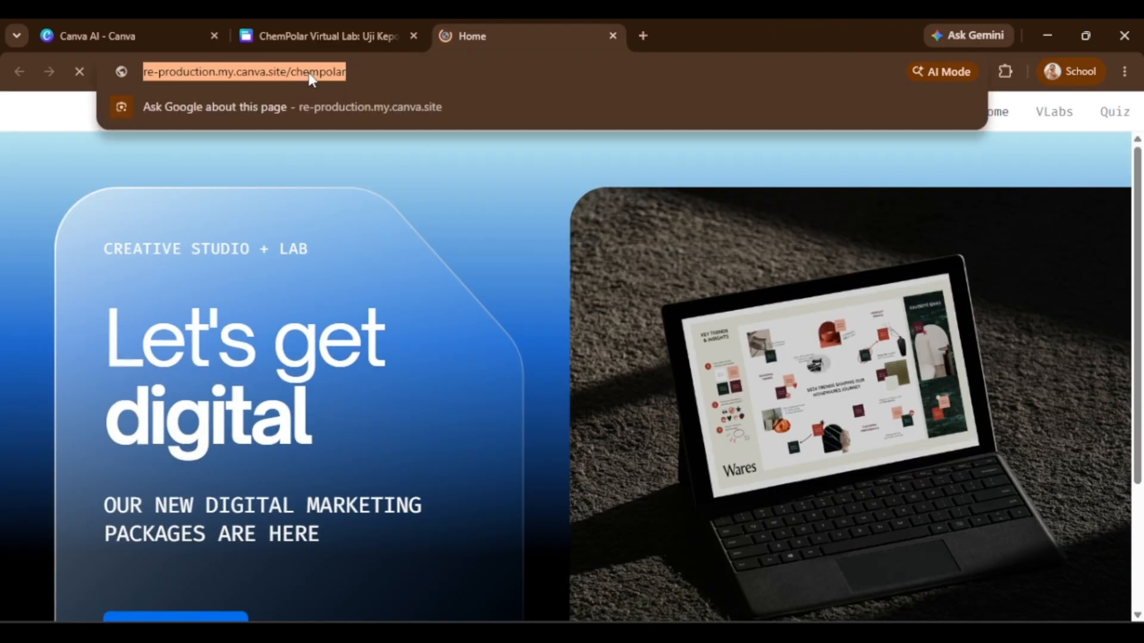
{"action": "left_click", "coordinate": [327, 71]}
{"action": "left_click_drag", "start_coordinate": [326, 71], "coordinate": [25, 73]}
{"action": "key", "text": "ctrl+c"}
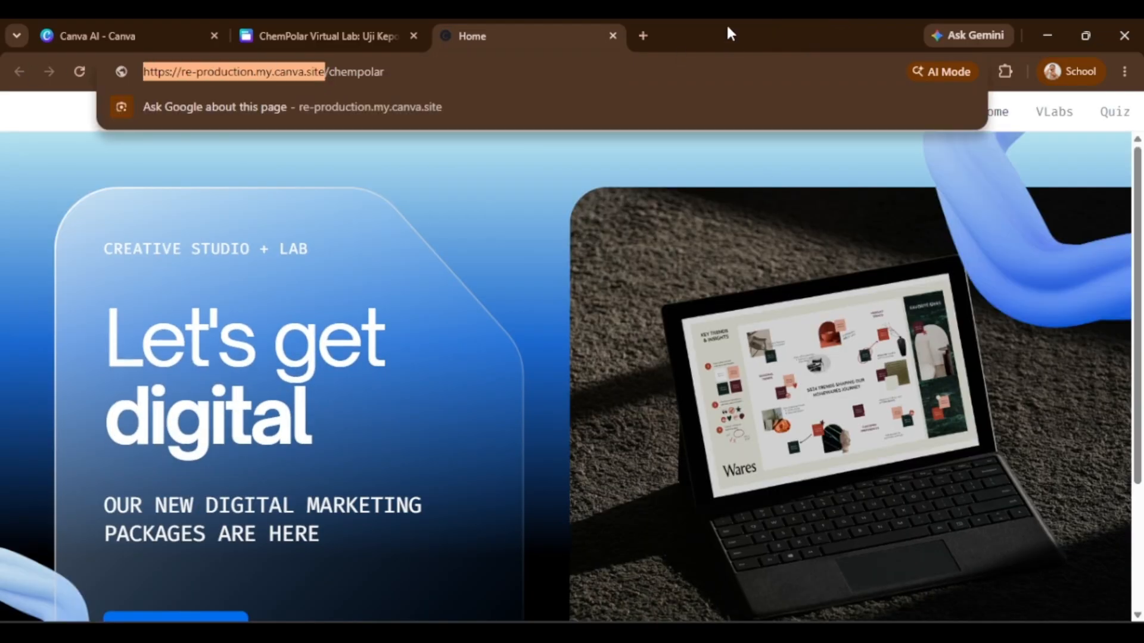
{"action": "left_click", "coordinate": [643, 36]}
{"action": "key", "text": "ctrl+v"}
{"action": "key", "text": "Return"}
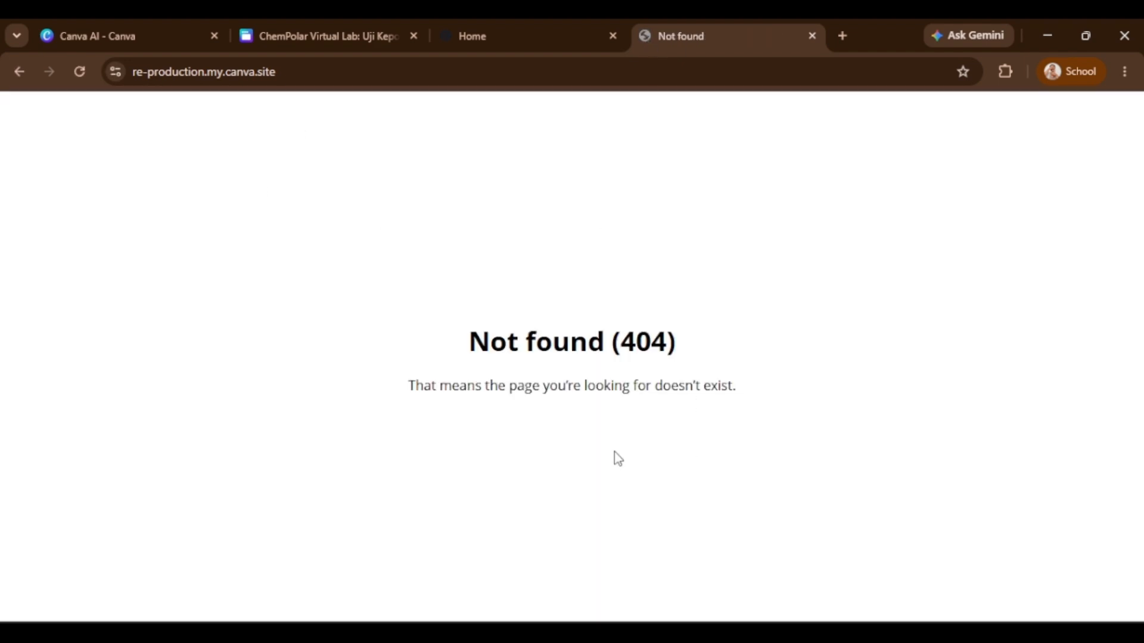
Compare the base domain tab with the chempolar site tab and its addresses.
{"action": "left_click", "coordinate": [439, 26]}
{"action": "left_click", "coordinate": [816, 24]}
{"action": "left_click", "coordinate": [181, 72]}
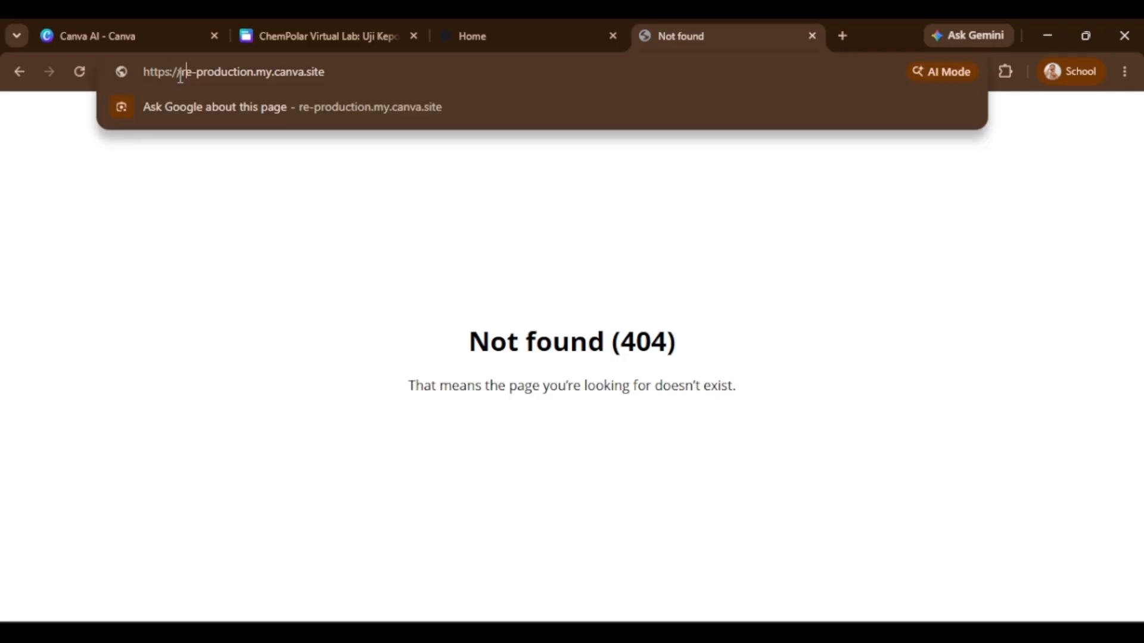
{"action": "left_click", "coordinate": [484, 27]}
{"action": "left_click", "coordinate": [401, 66]}
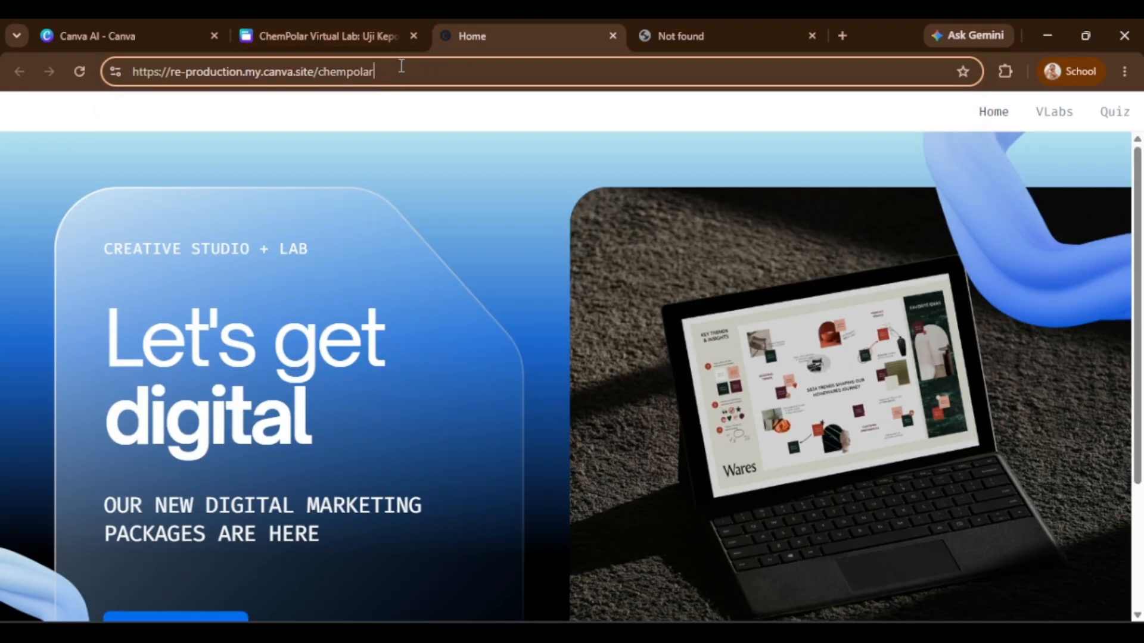
{"action": "left_click", "coordinate": [693, 24]}
{"action": "left_click", "coordinate": [499, 28]}
{"action": "scroll", "coordinate": [614, 396], "scroll_direction": "down", "scroll_amount": 3}
{"action": "scroll", "coordinate": [316, 396], "scroll_direction": "up", "scroll_amount": 3}
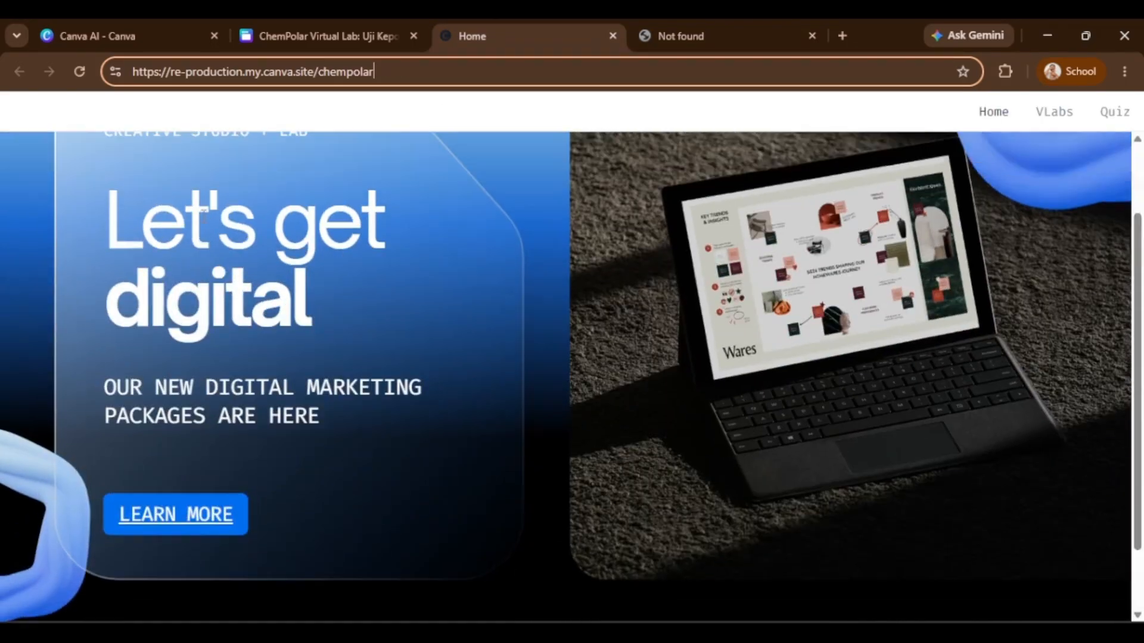
{"action": "left_click", "coordinate": [396, 80]}
{"action": "left_click", "coordinate": [263, 81]}
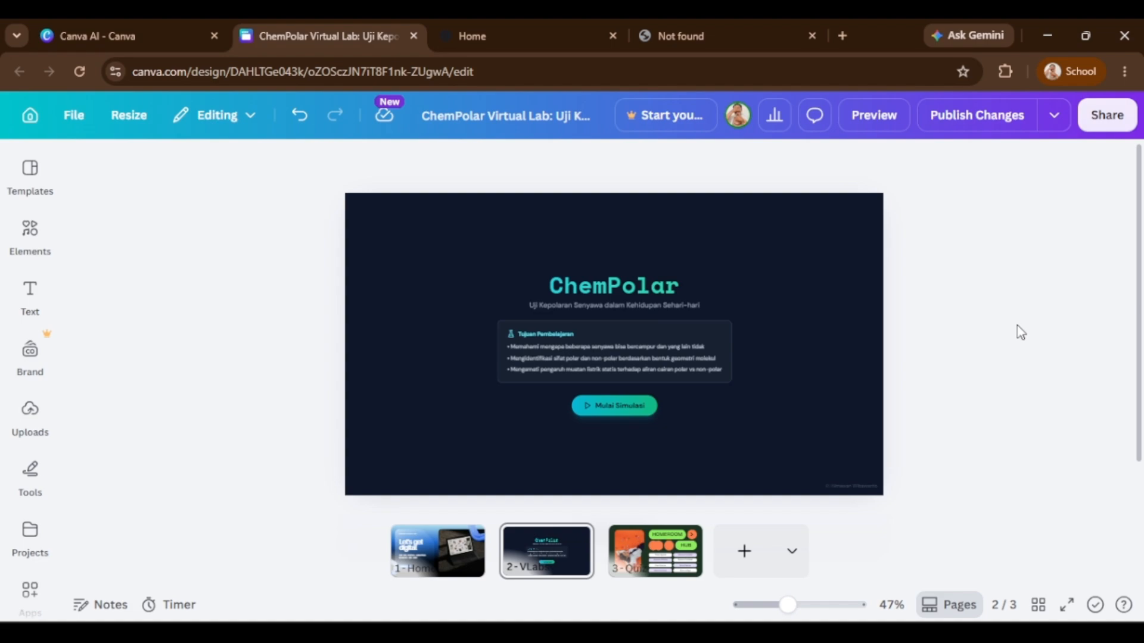
Preview the website from the editor and scroll through its landing page.
{"action": "left_click", "coordinate": [867, 117]}
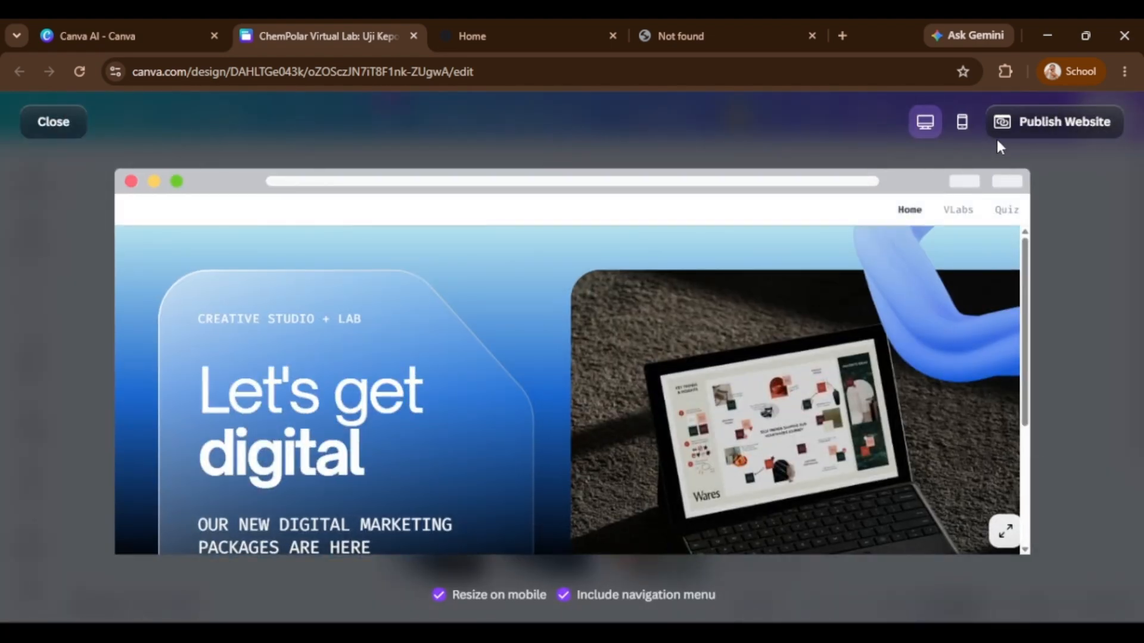
{"action": "scroll", "coordinate": [993, 261], "scroll_direction": "down", "scroll_amount": 3}
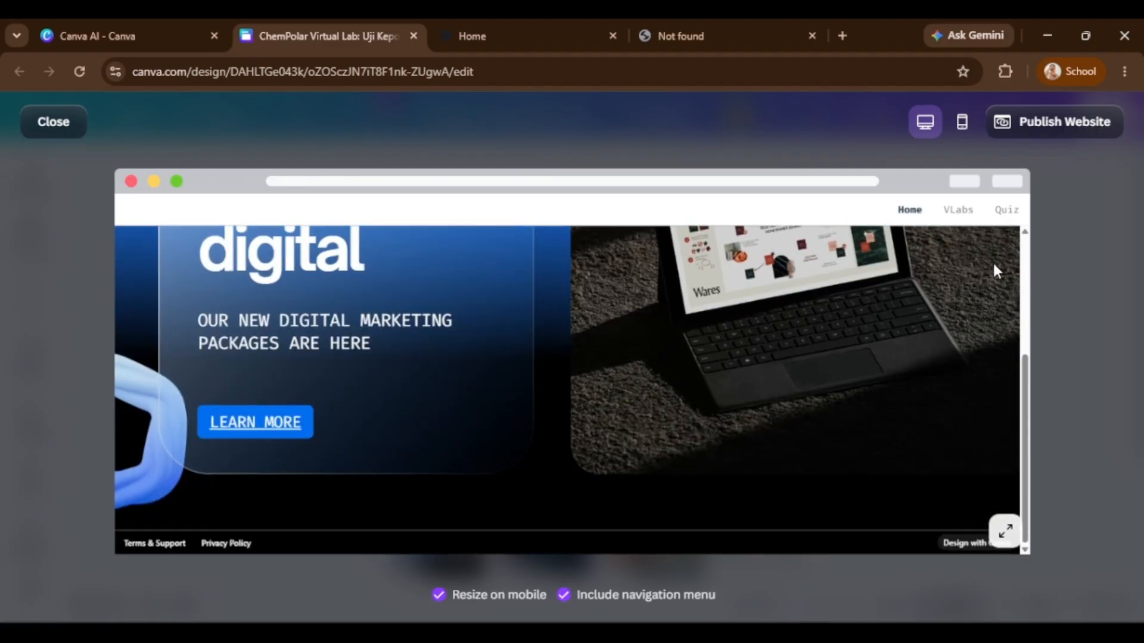
{"action": "scroll", "coordinate": [993, 261], "scroll_direction": "up", "scroll_amount": 3}
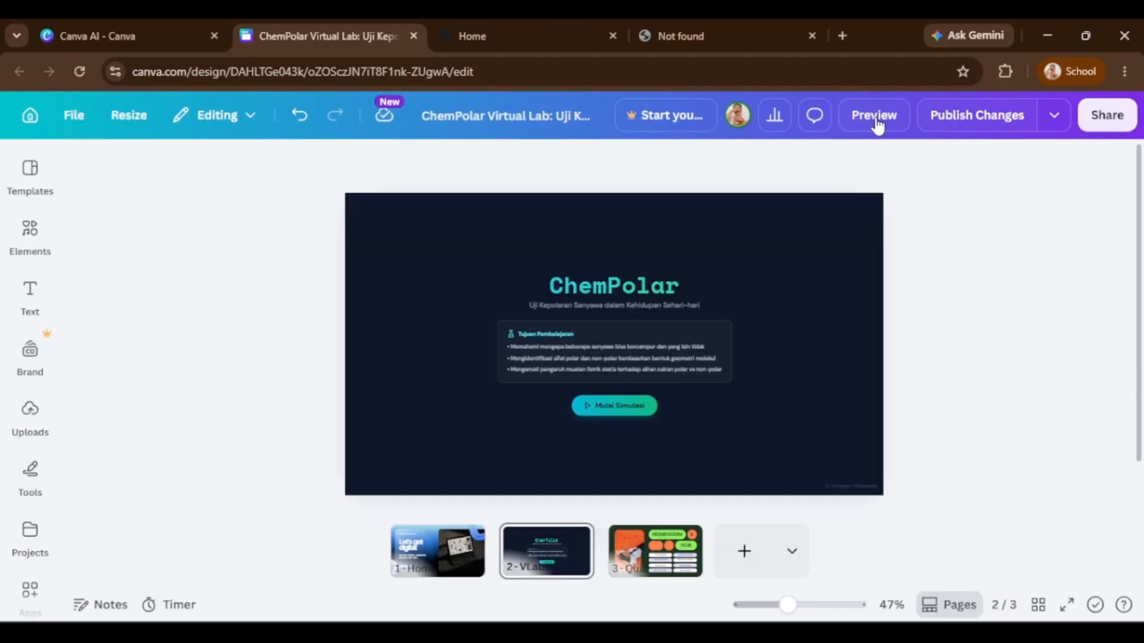
{"action": "key", "text": "Escape"}
{"action": "left_click", "coordinate": [874, 115]}
{"action": "scroll", "coordinate": [874, 340], "scroll_direction": "down", "scroll_amount": 3}
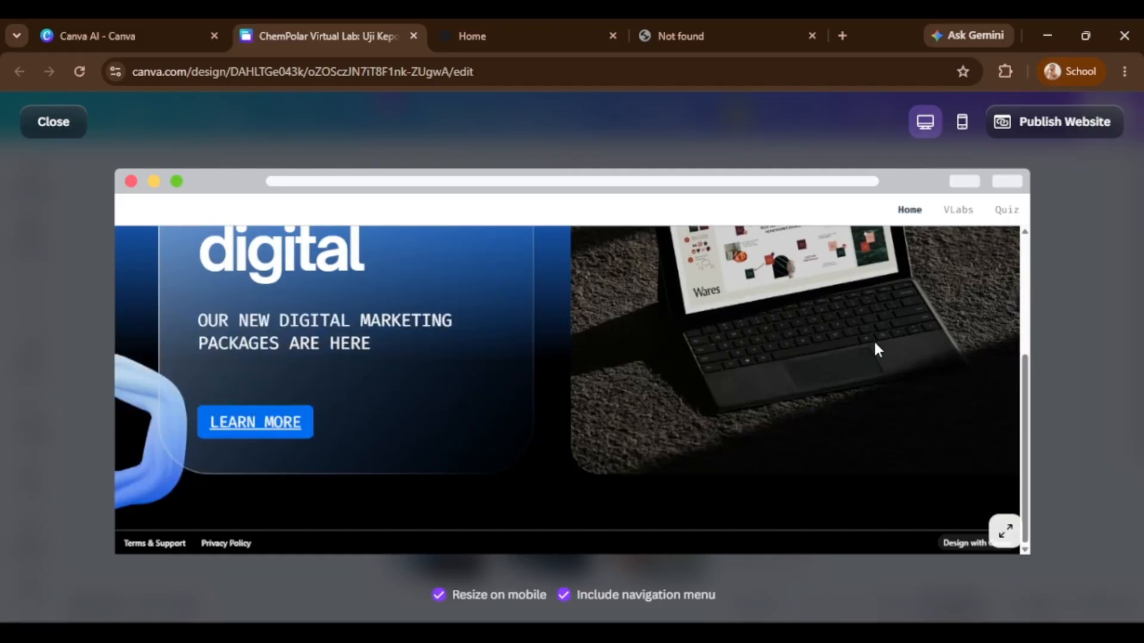
{"action": "scroll", "coordinate": [875, 342], "scroll_direction": "up", "scroll_amount": 3}
{"action": "scroll", "coordinate": [874, 342], "scroll_direction": "up", "scroll_amount": 2}
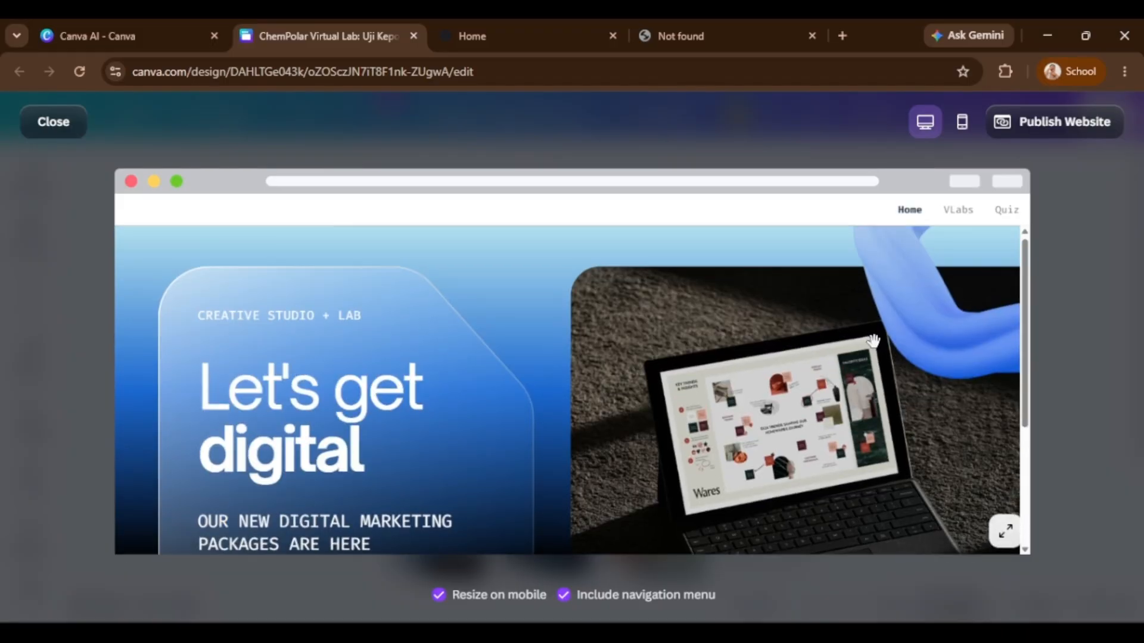
{"action": "scroll", "coordinate": [874, 341], "scroll_direction": "down", "scroll_amount": 3}
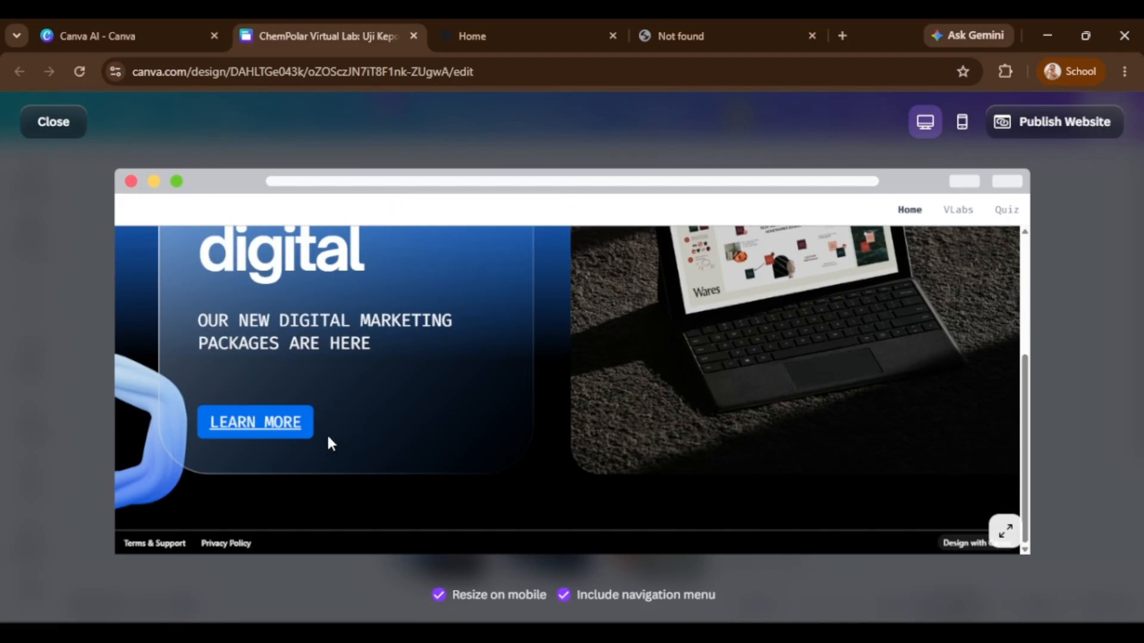
{"action": "scroll", "coordinate": [330, 442], "scroll_direction": "up", "scroll_amount": 3}
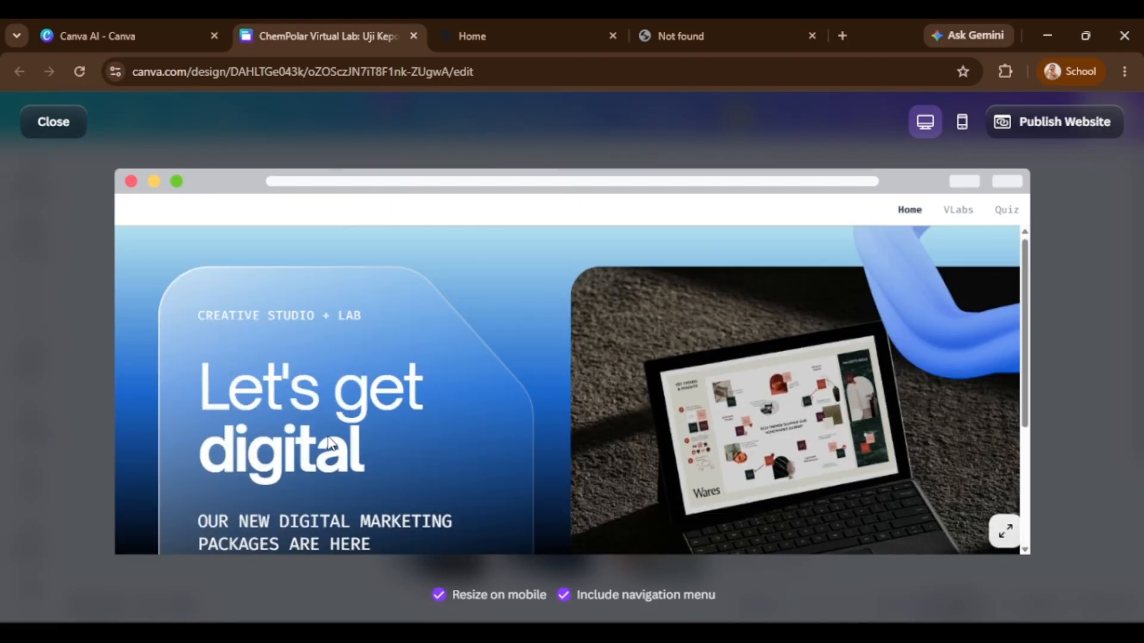